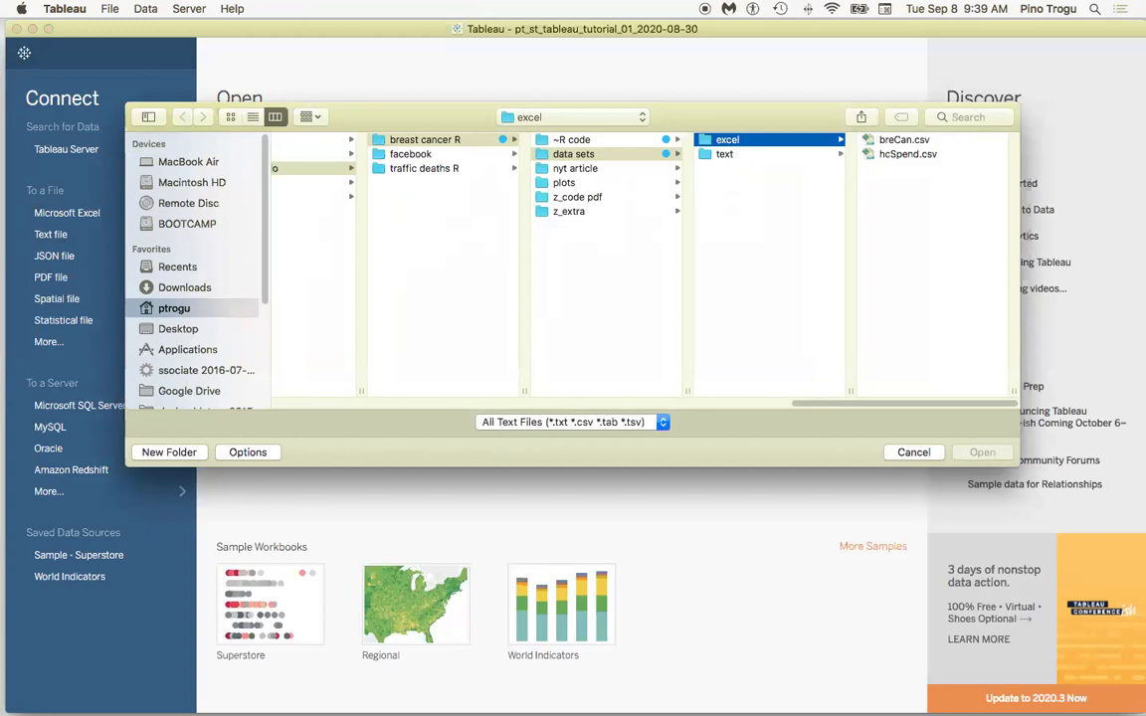
Review the existing Sheet 1 and Sheet 1 (2) charts, and add a new blank worksheet
{"action": "left_click", "coordinate": [915, 453]}
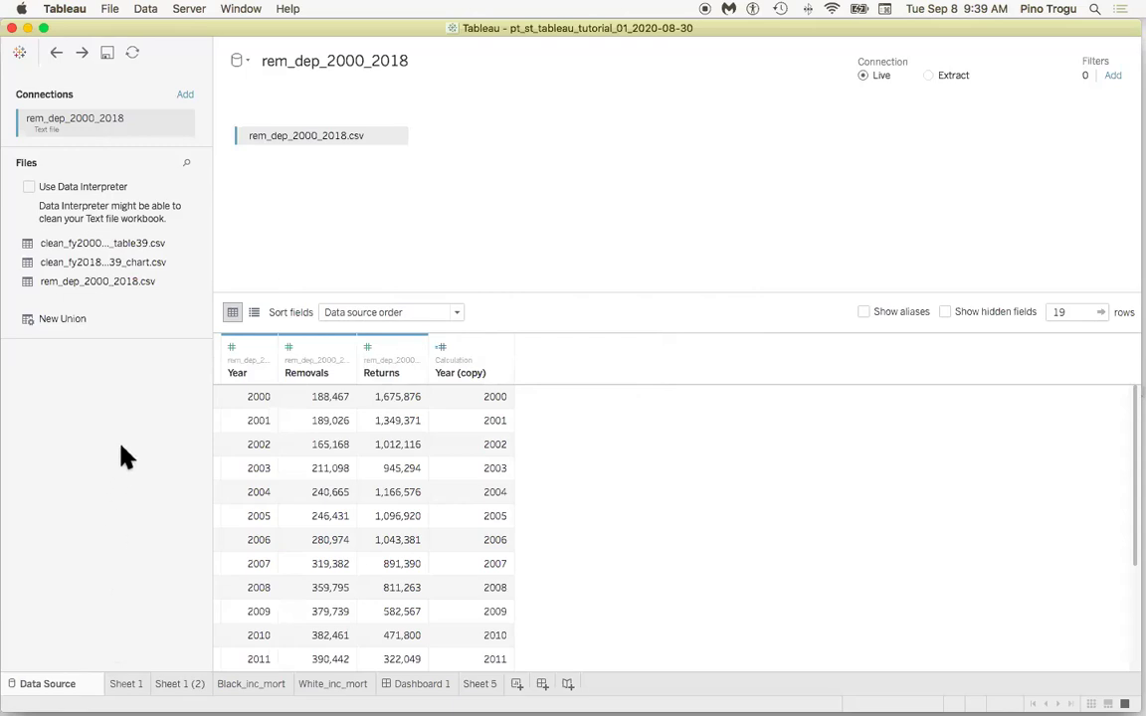
{"action": "left_click", "coordinate": [170, 686]}
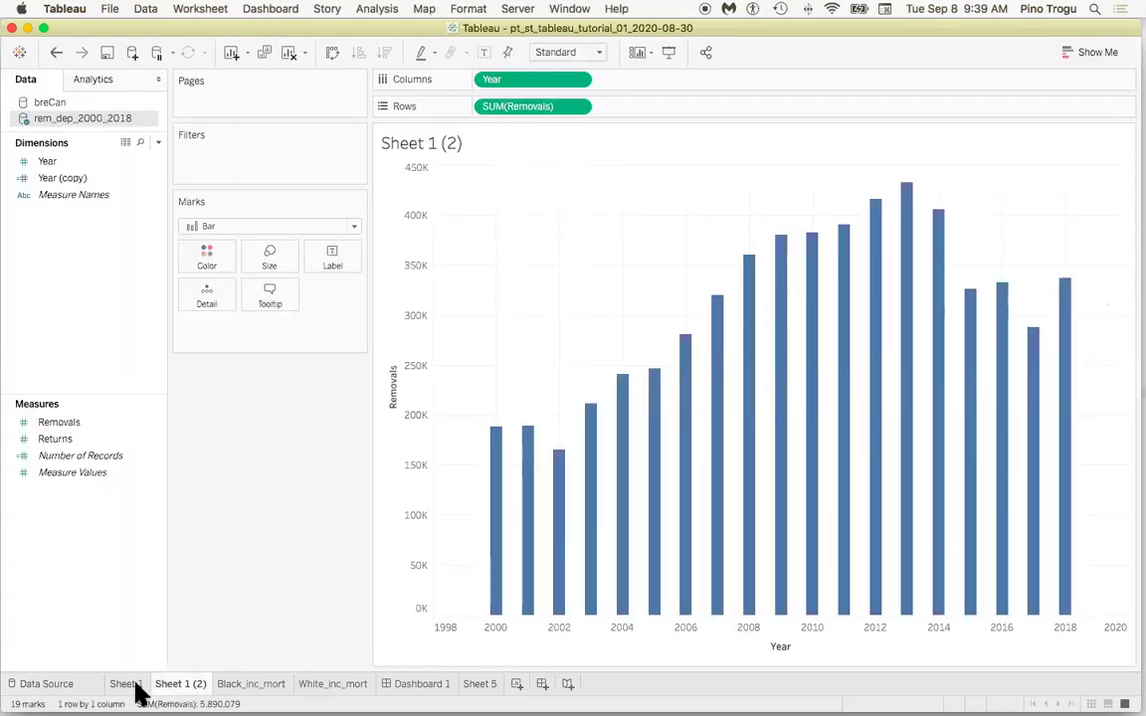
{"action": "left_click", "coordinate": [138, 686]}
{"action": "left_click", "coordinate": [192, 687]}
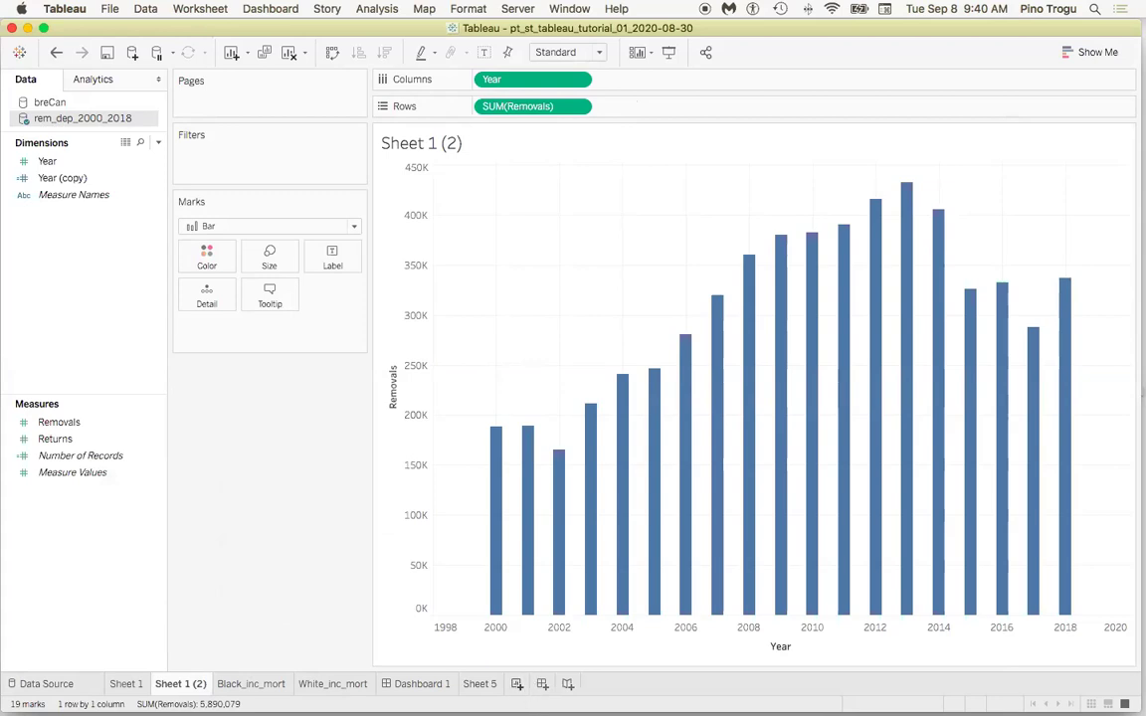
{"action": "left_click", "coordinate": [516, 683]}
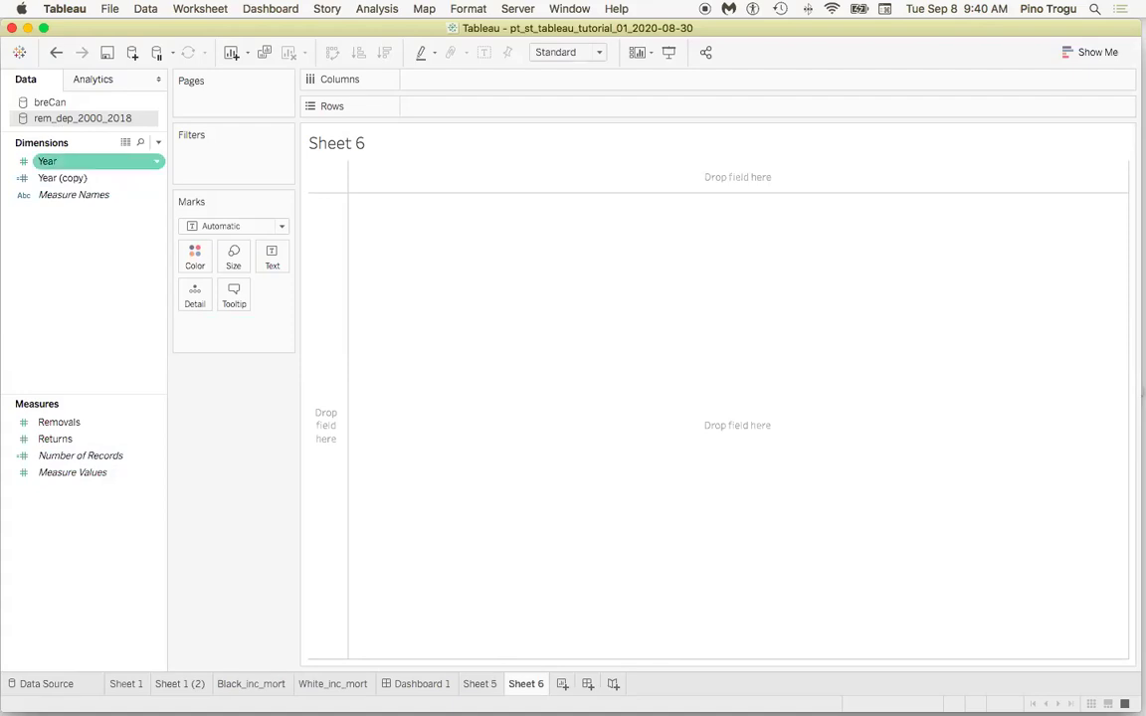
Examine how the rem_dep_2000_2018 fields are split between dimensions such as Year and measures such as Removals and Returns
{"action": "left_click", "coordinate": [55, 424]}
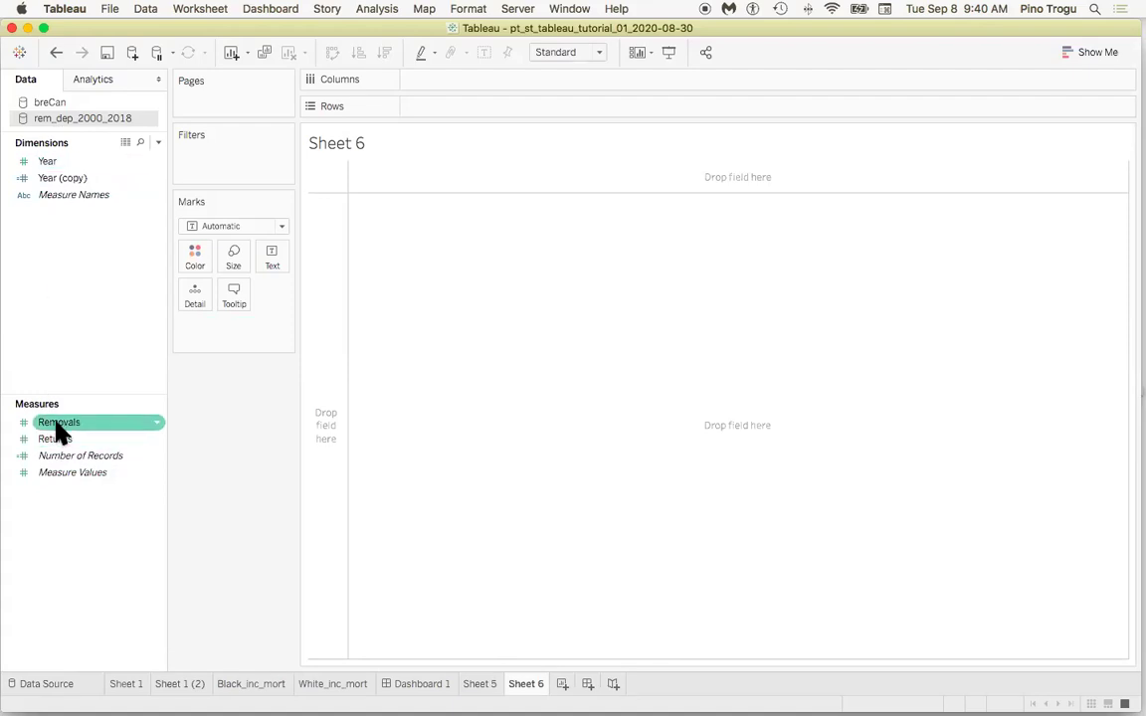
{"action": "key", "text": "Down"}
{"action": "key", "text": "Down"}
{"action": "key", "text": "Up"}
{"action": "left_click", "coordinate": [40, 179]}
{"action": "left_click", "coordinate": [41, 146]}
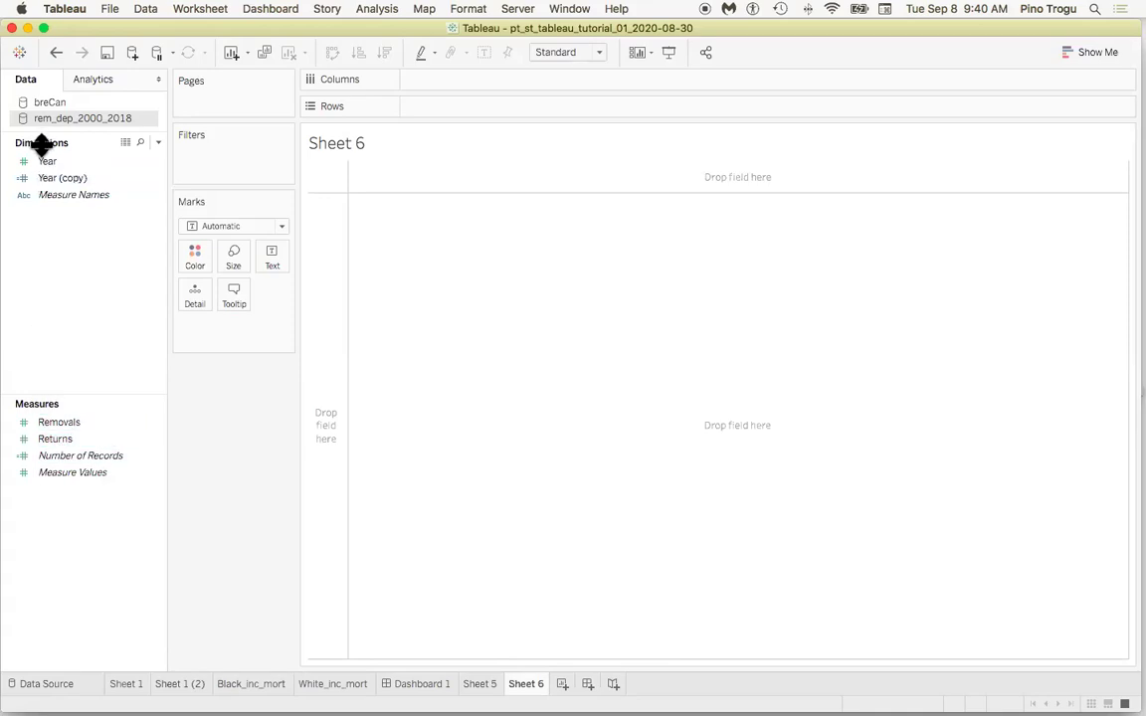
{"action": "left_click", "coordinate": [54, 424]}
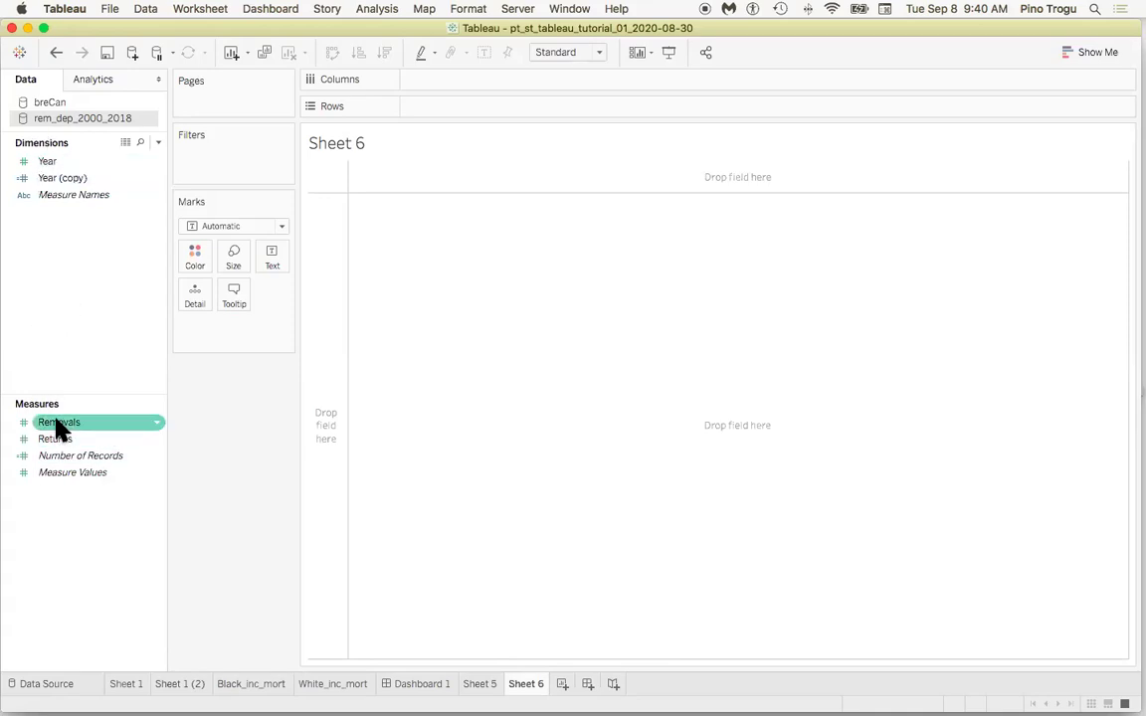
{"action": "left_click", "coordinate": [39, 408]}
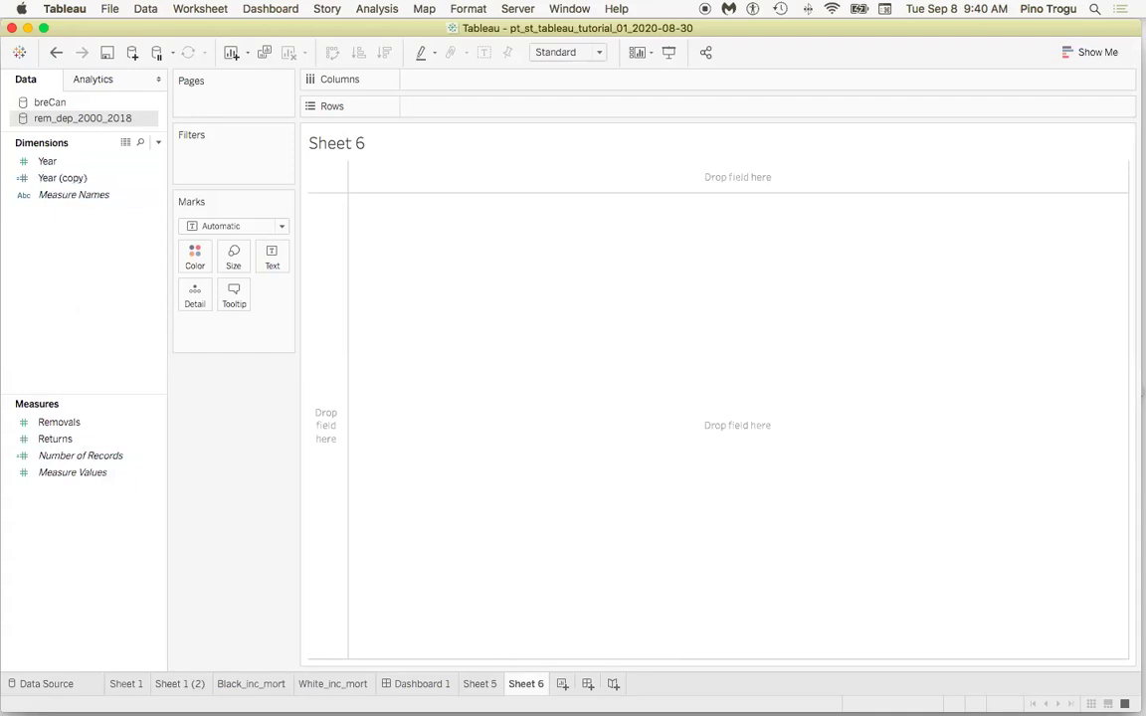
{"action": "left_click", "coordinate": [61, 424]}
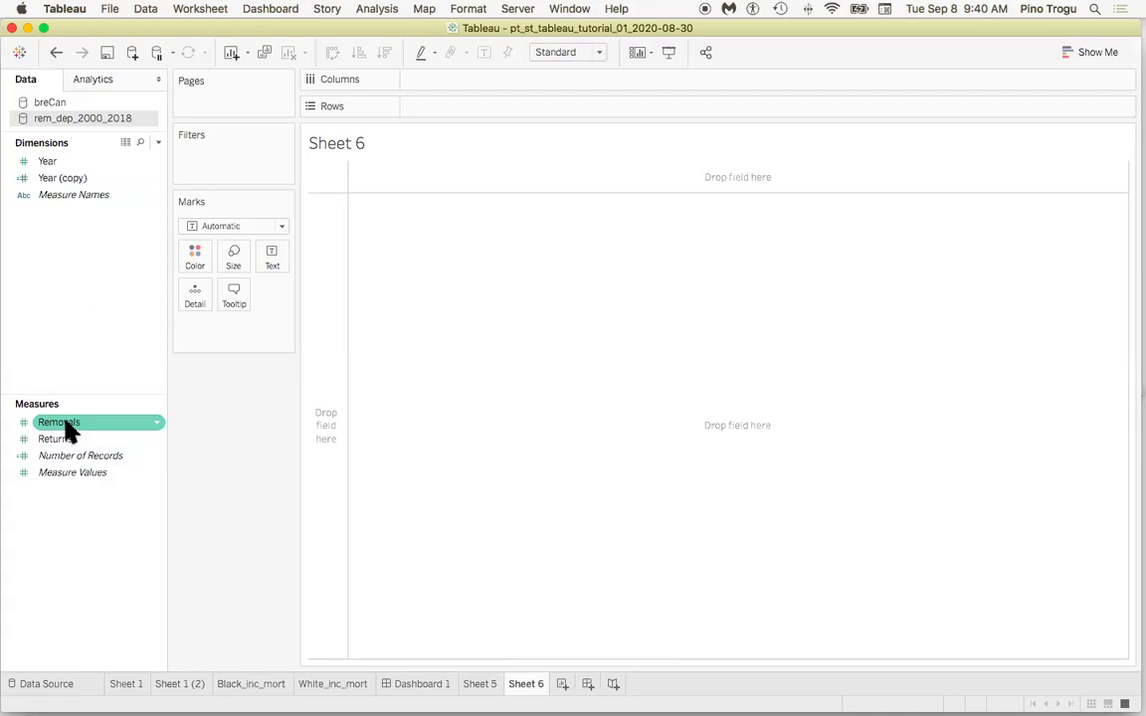
{"action": "left_click", "coordinate": [74, 217]}
{"action": "left_click", "coordinate": [84, 167]}
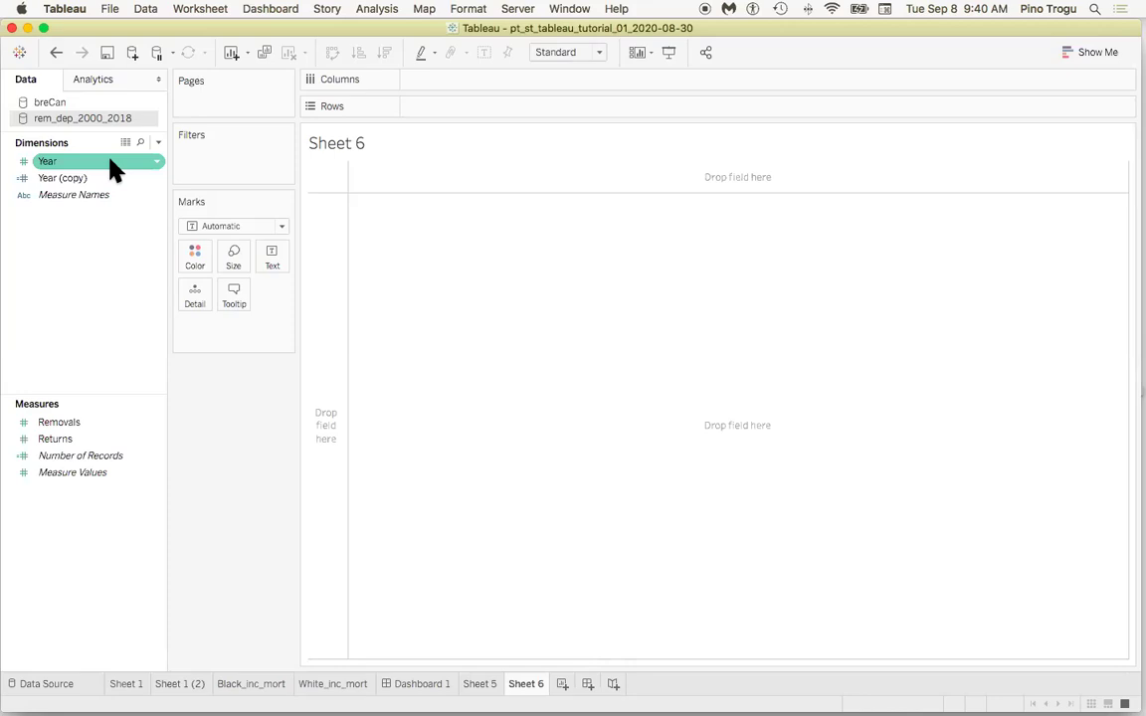
{"action": "left_click", "coordinate": [93, 360]}
{"action": "left_click", "coordinate": [67, 426]}
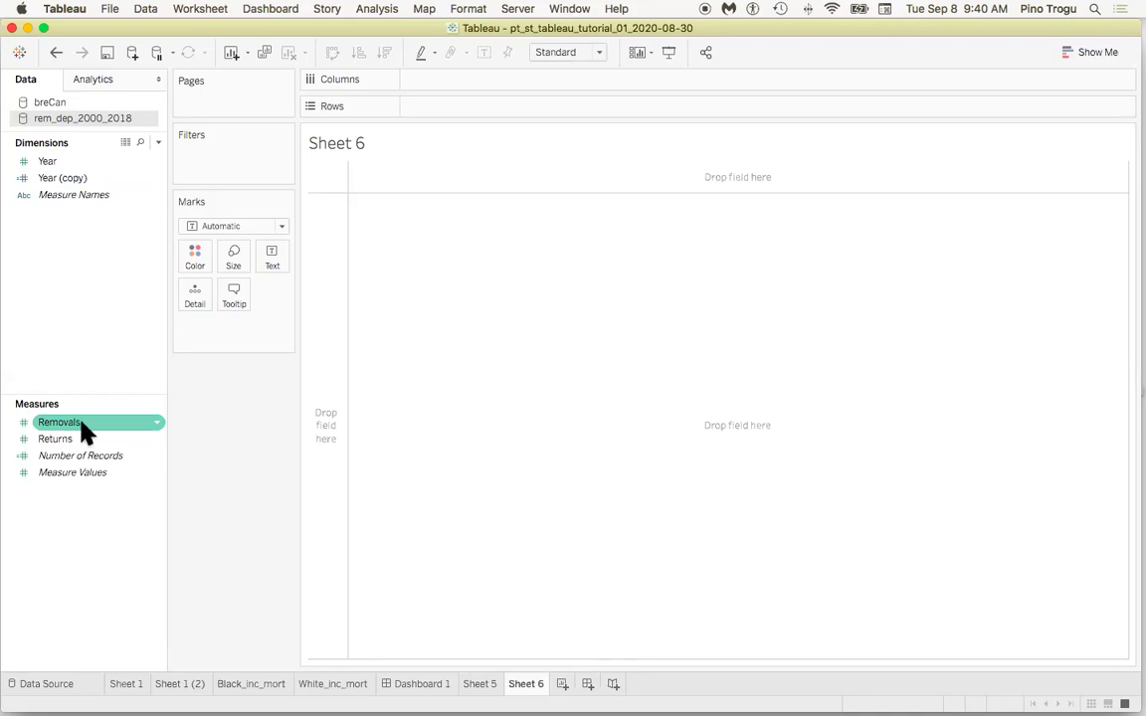
{"action": "left_click", "coordinate": [95, 440]}
{"action": "left_click", "coordinate": [108, 366]}
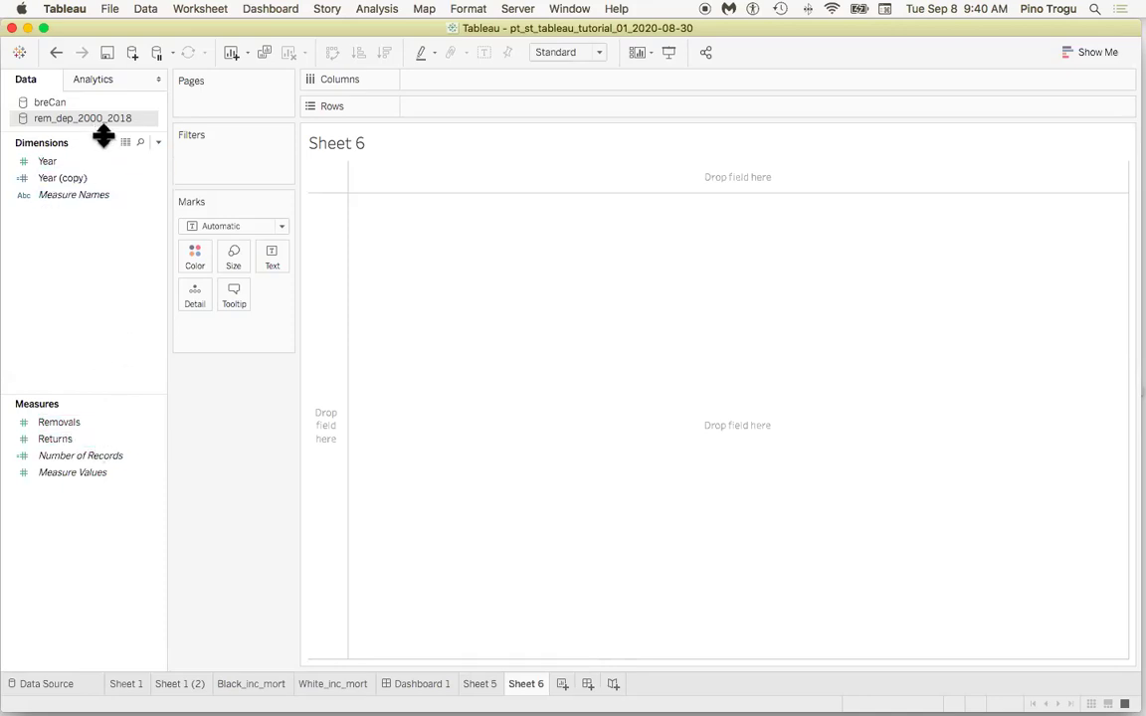
{"action": "left_click", "coordinate": [68, 439]}
{"action": "left_click", "coordinate": [68, 423]}
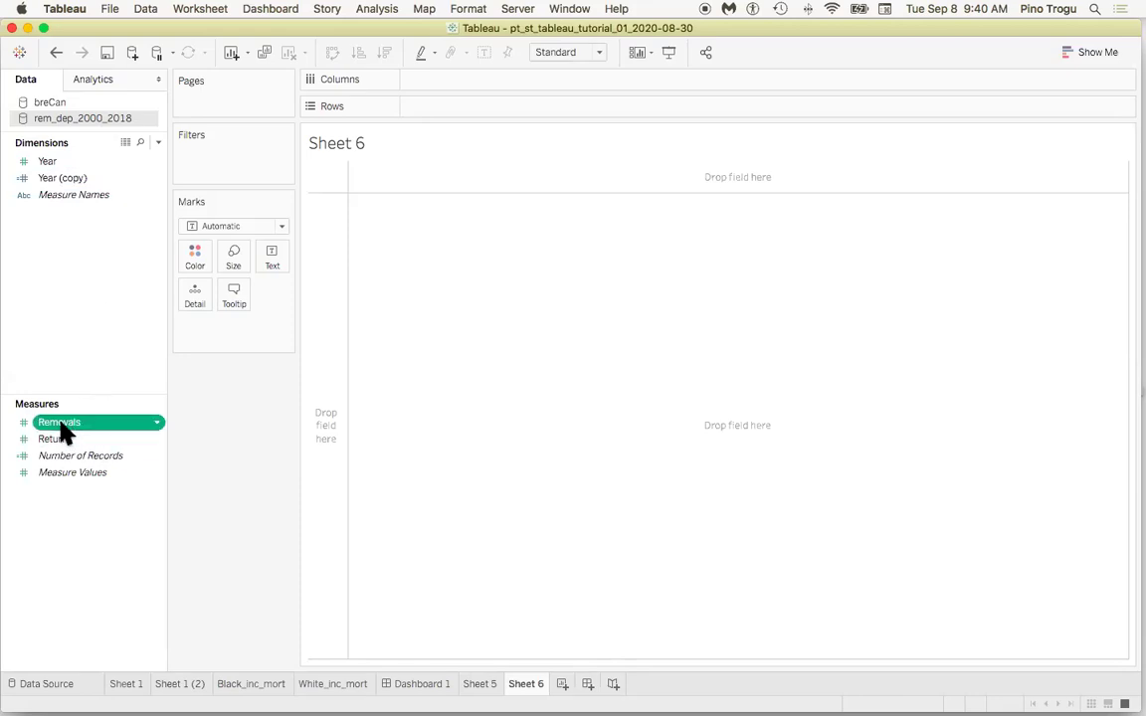
Plot Removals by Year, placing the Year dimension on Columns and the Removals measure on Rows
{"action": "left_click_drag", "start_coordinate": [60, 165], "coordinate": [425, 77]}
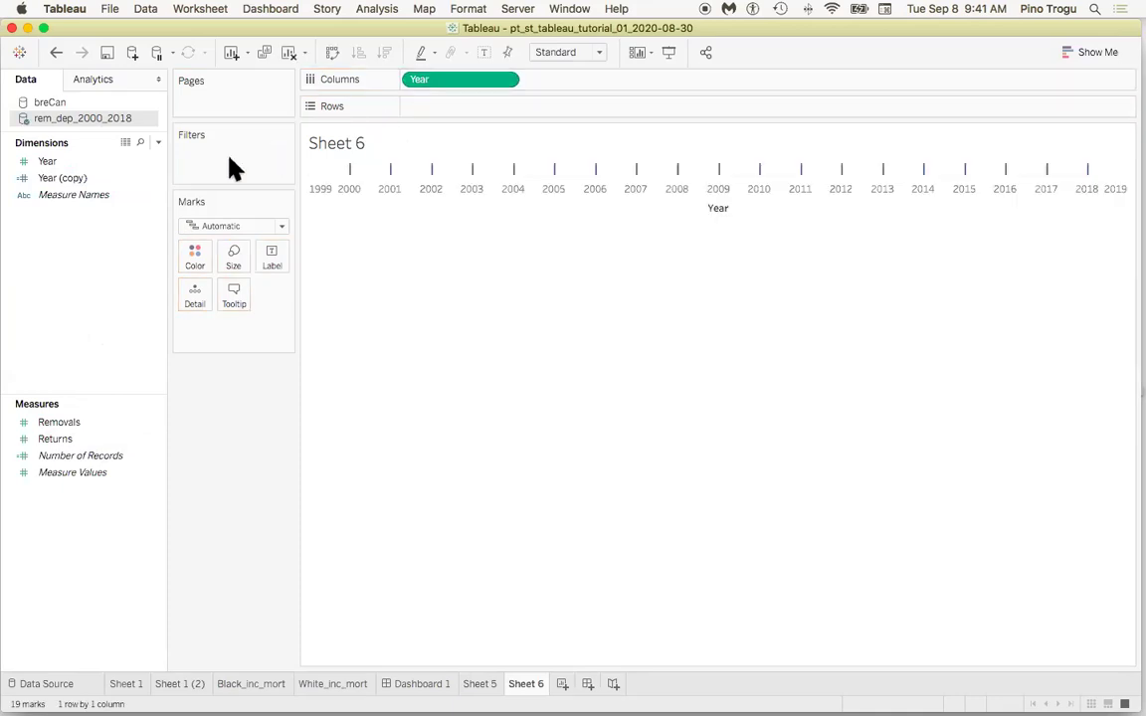
{"action": "left_click", "coordinate": [62, 426]}
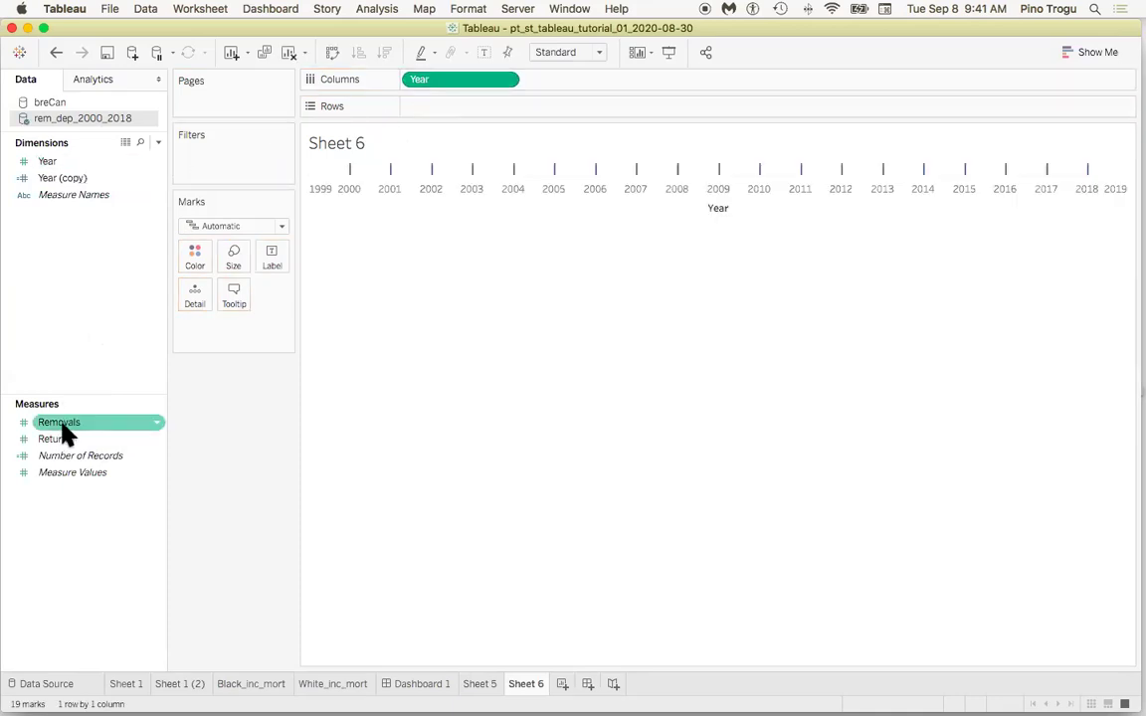
{"action": "left_click_drag", "start_coordinate": [61, 431], "coordinate": [448, 119]}
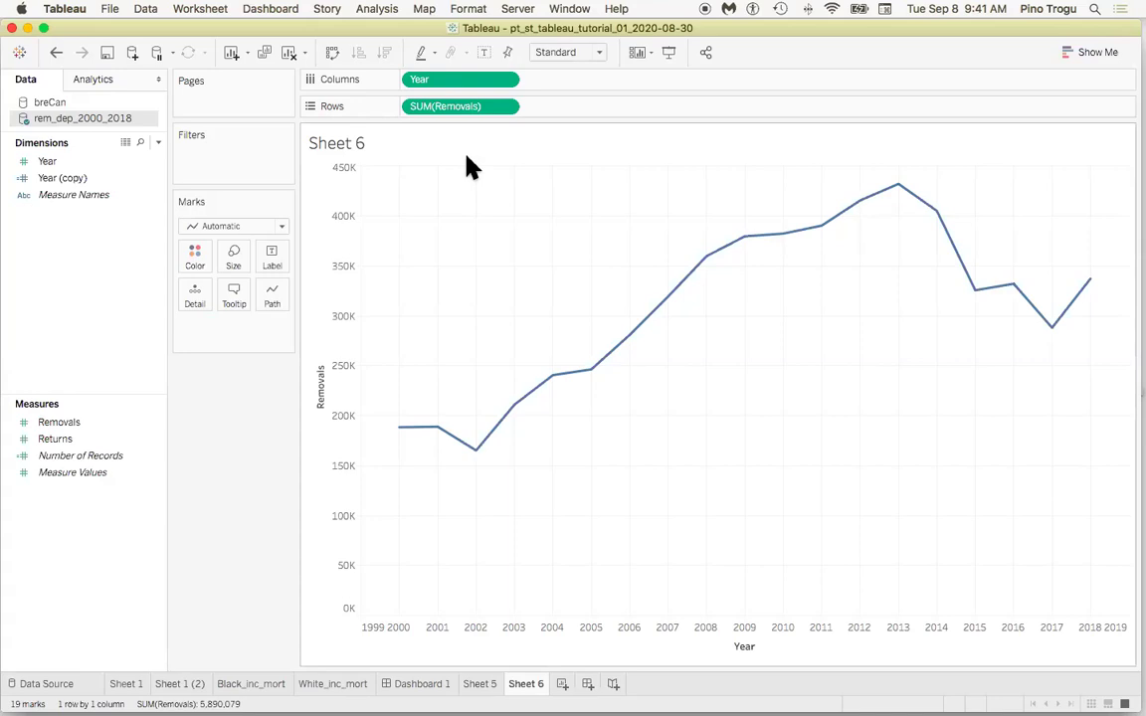
Convert the Year dimension in the data source's field list to discrete
{"action": "left_click", "coordinate": [156, 164]}
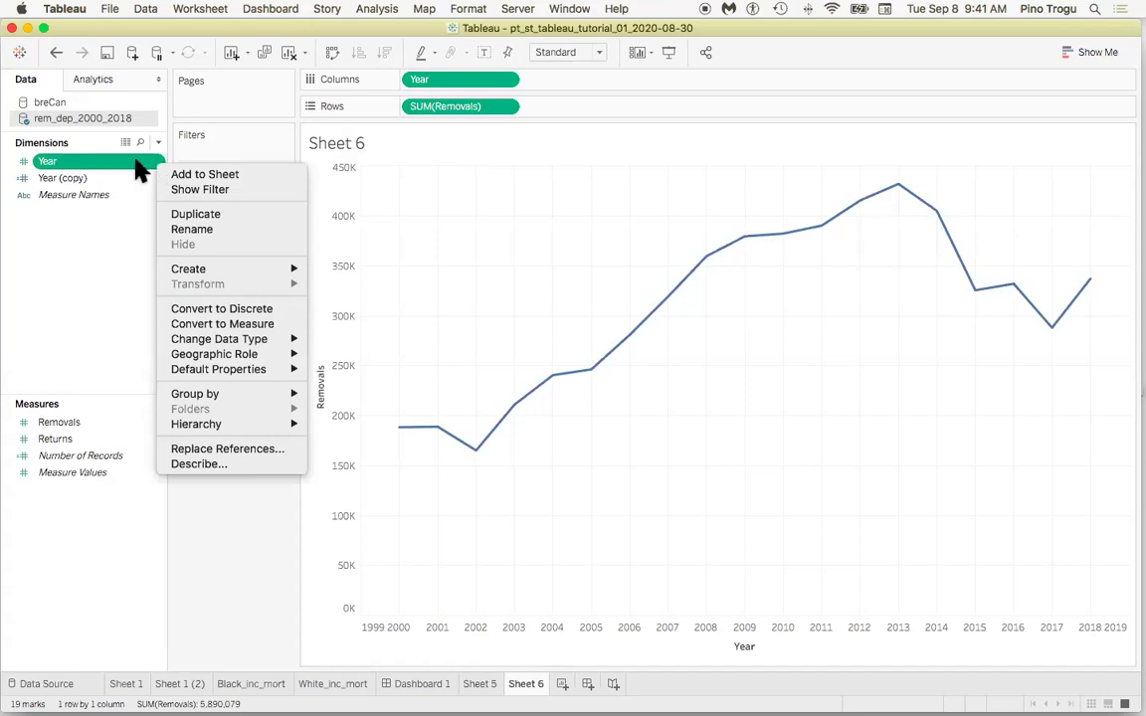
{"action": "left_click", "coordinate": [220, 314]}
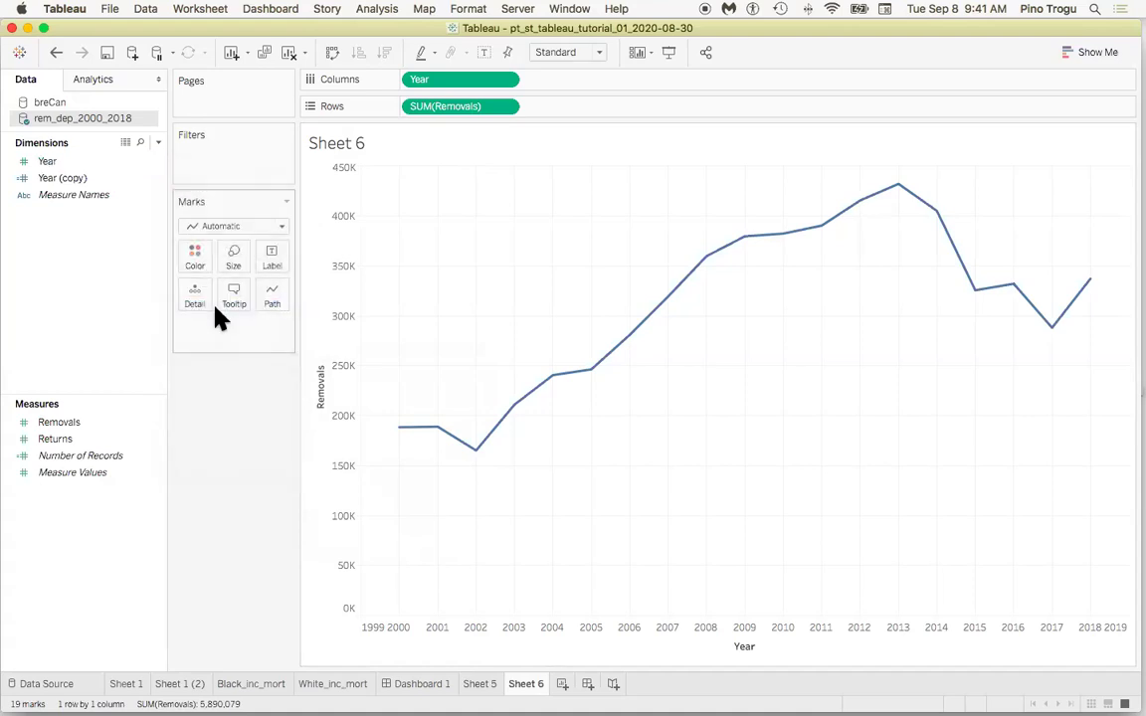
{"action": "left_click", "coordinate": [139, 162]}
{"action": "left_click", "coordinate": [157, 162]}
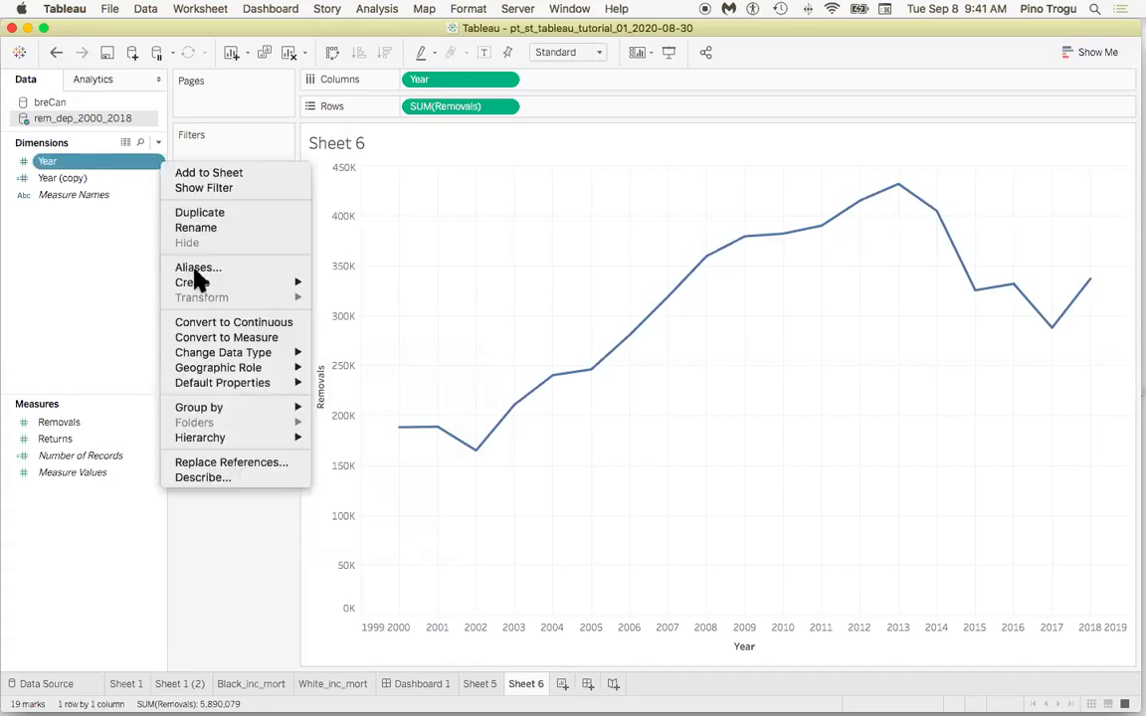
{"action": "left_click", "coordinate": [140, 169]}
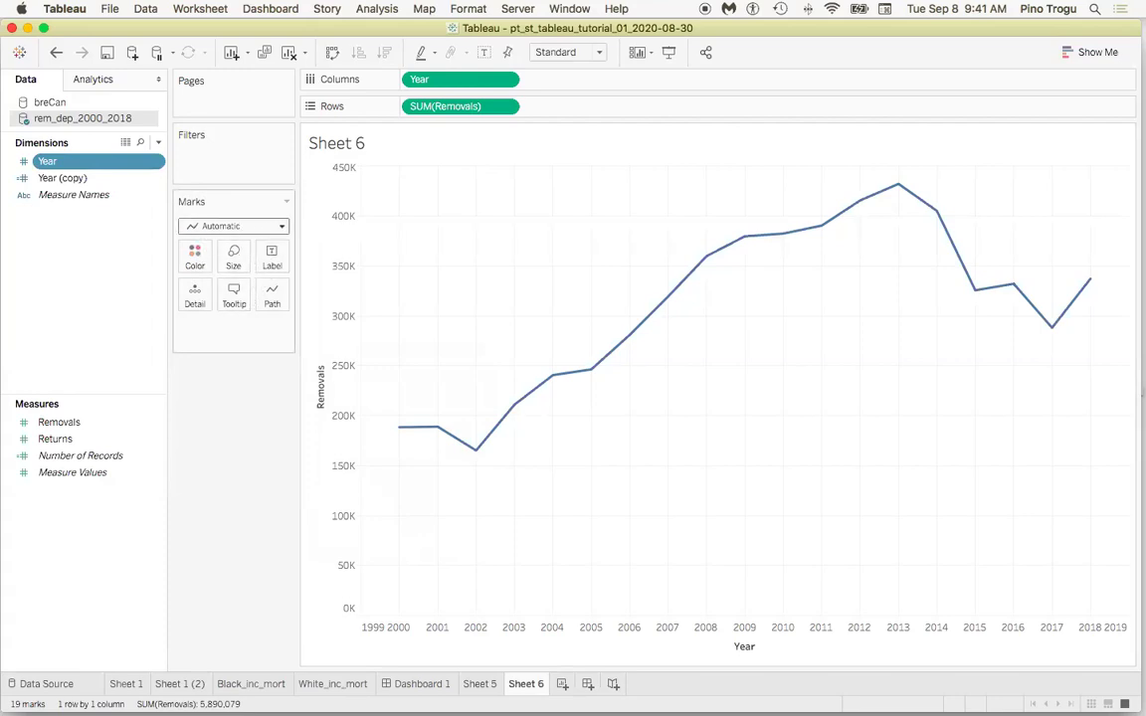
Change the chart's mark type to Bar
{"action": "left_click", "coordinate": [280, 228]}
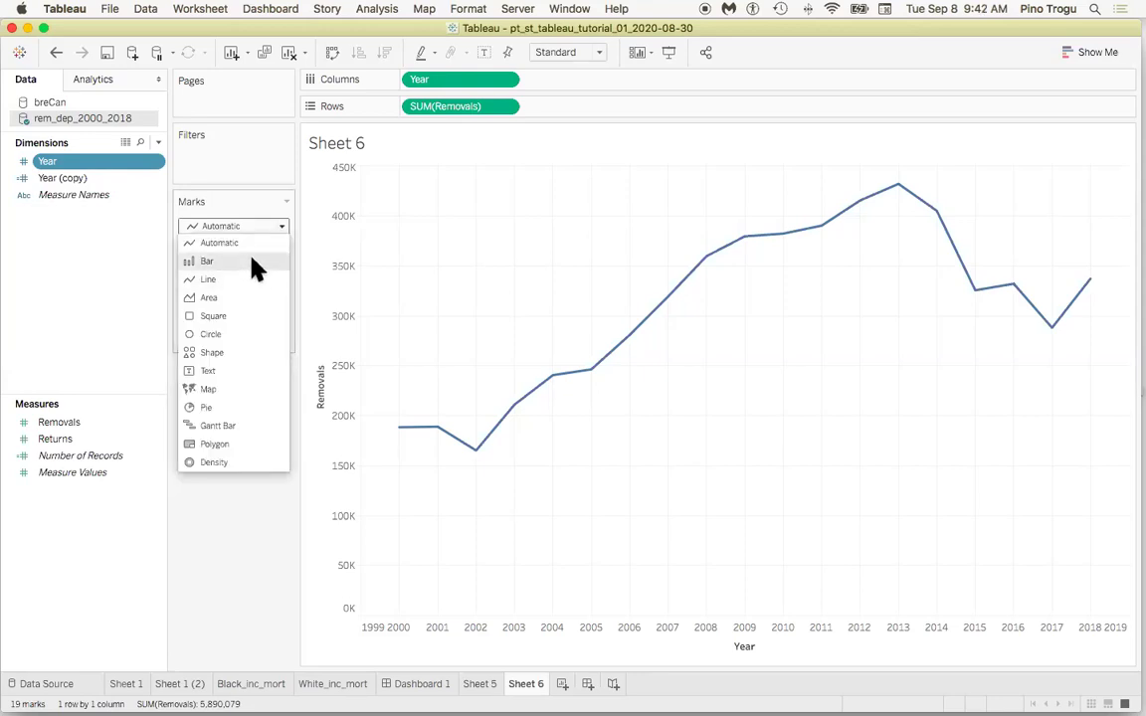
{"action": "left_click", "coordinate": [256, 264]}
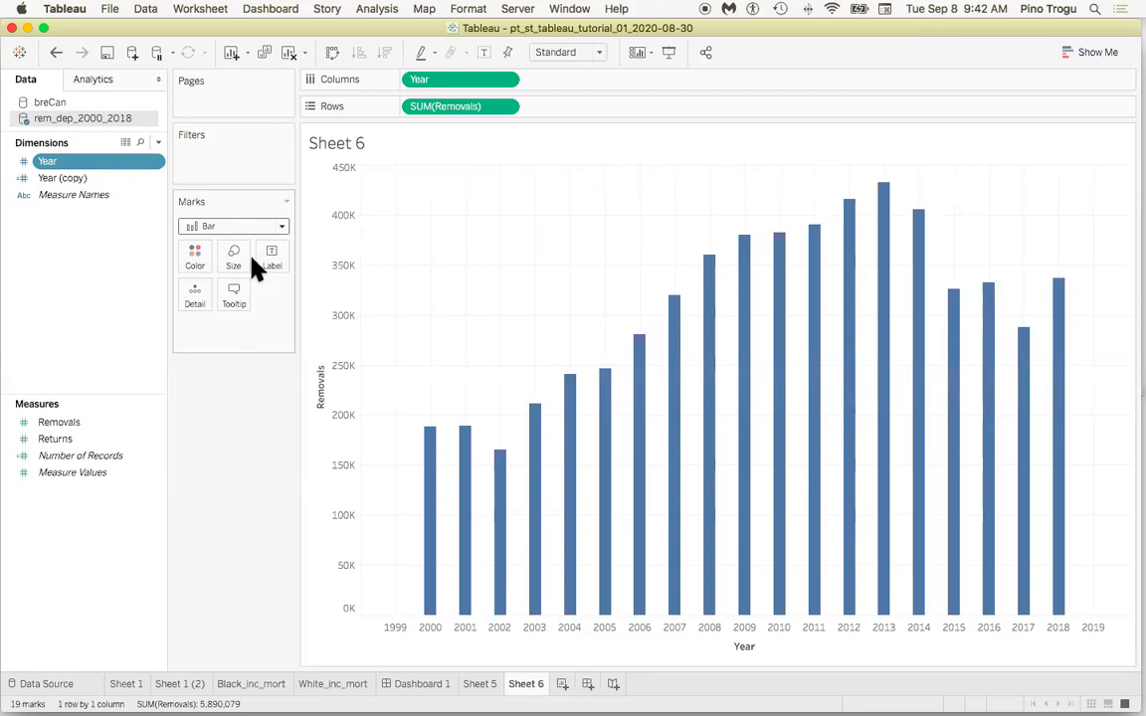
Switch the Year dimension to continuous, back to discrete, and to continuous again
{"action": "left_click", "coordinate": [156, 164]}
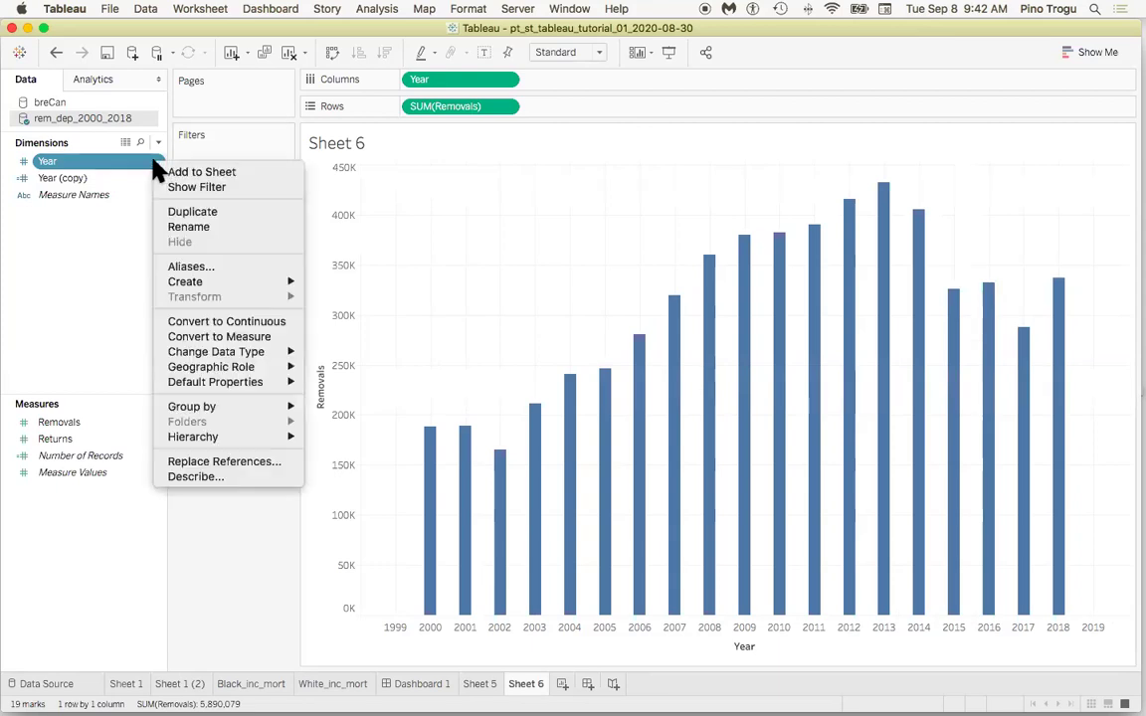
{"action": "left_click", "coordinate": [260, 321]}
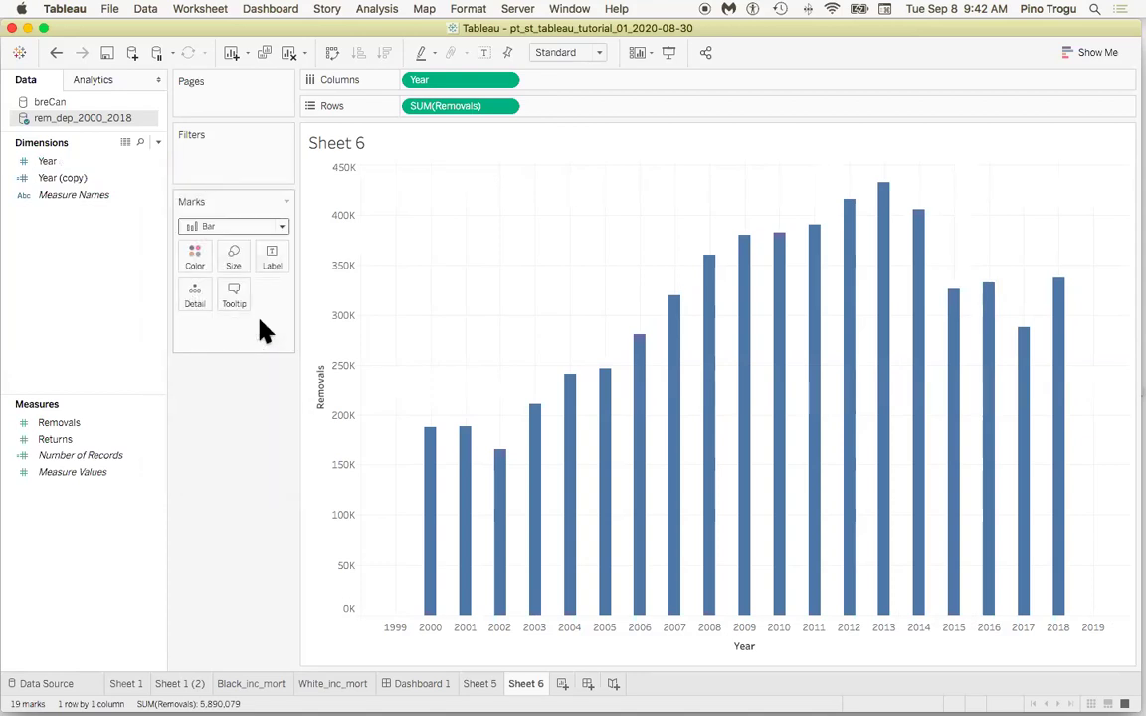
{"action": "left_click", "coordinate": [144, 161]}
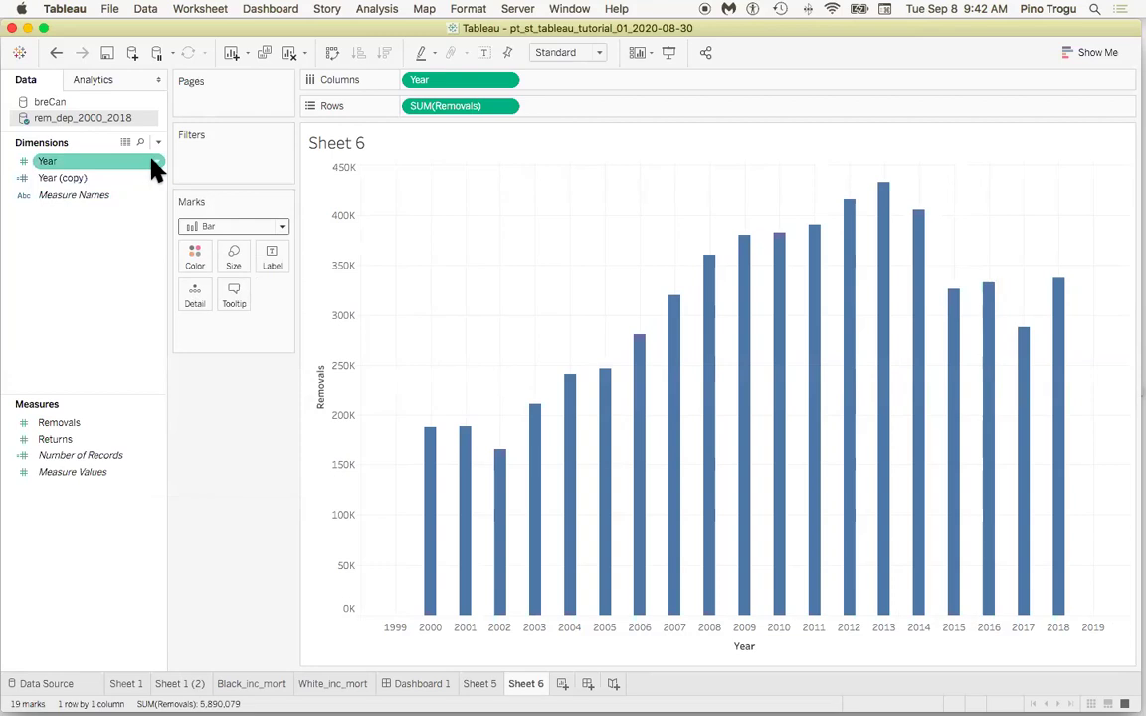
{"action": "left_click", "coordinate": [154, 161]}
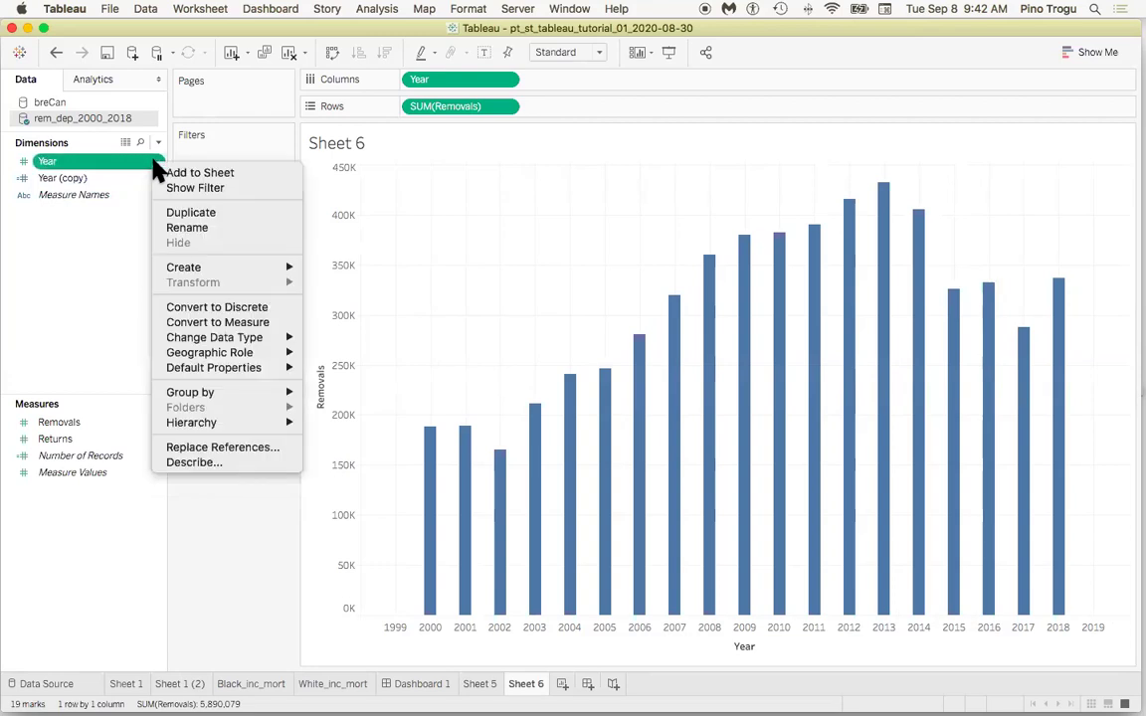
{"action": "left_click", "coordinate": [207, 308]}
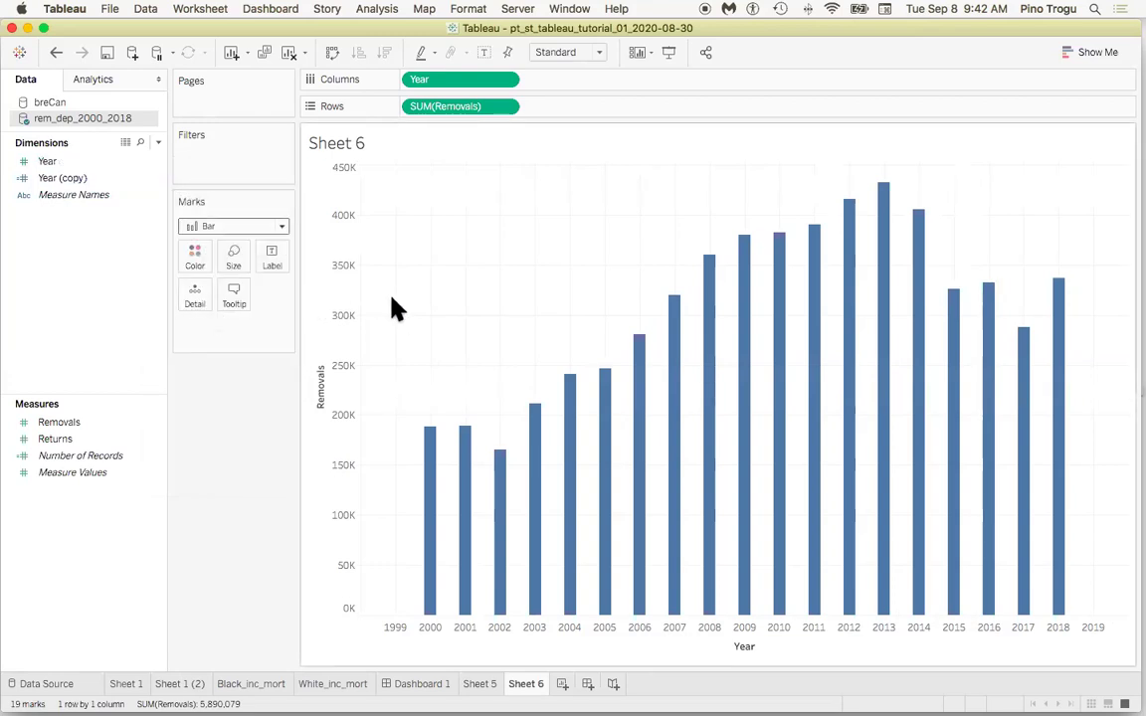
{"action": "left_click", "coordinate": [123, 160]}
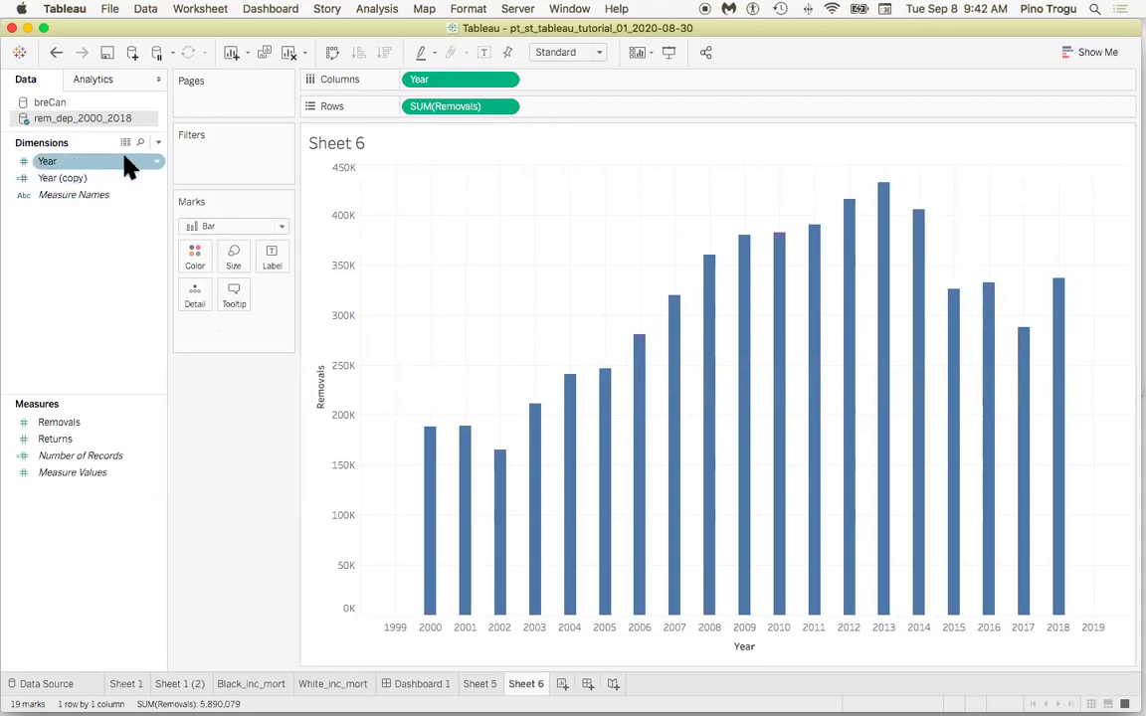
{"action": "left_click", "coordinate": [156, 162]}
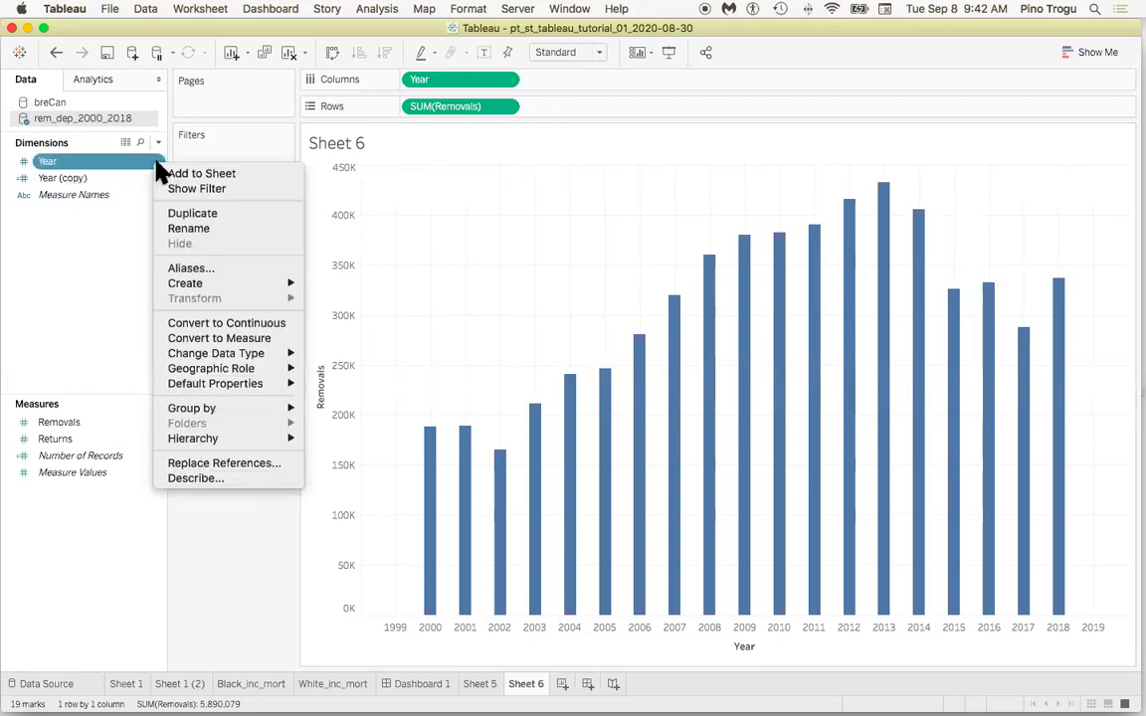
{"action": "left_click", "coordinate": [225, 323]}
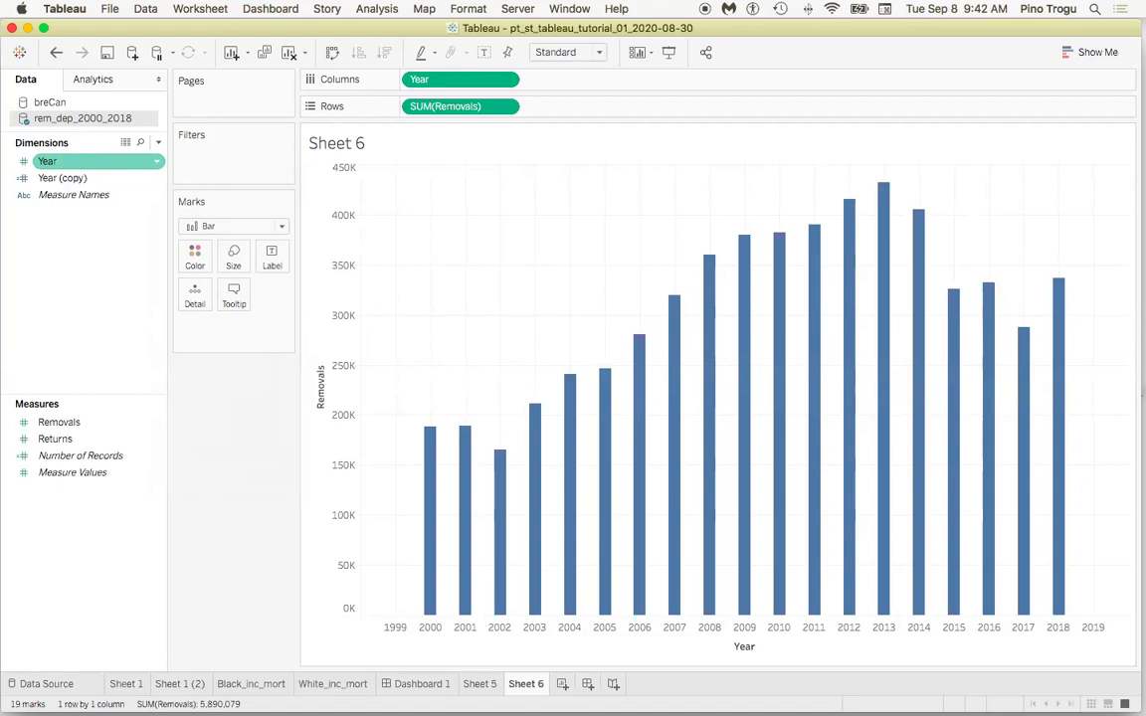
{"action": "left_click", "coordinate": [62, 178]}
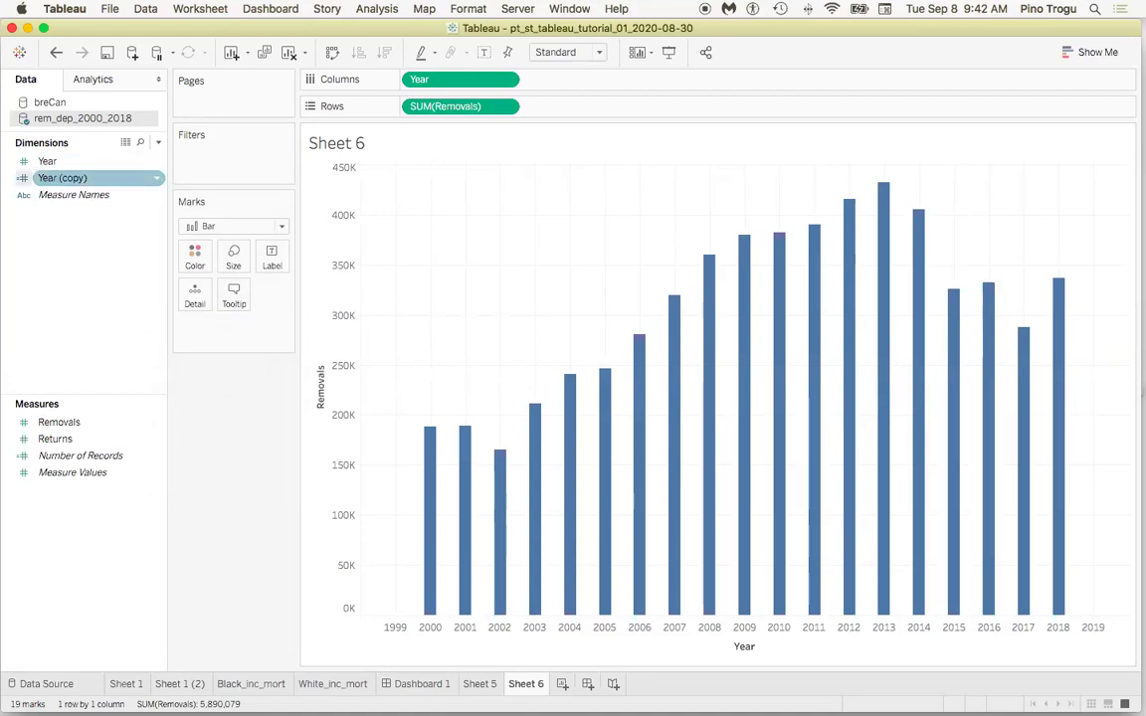
{"action": "left_click", "coordinate": [48, 161]}
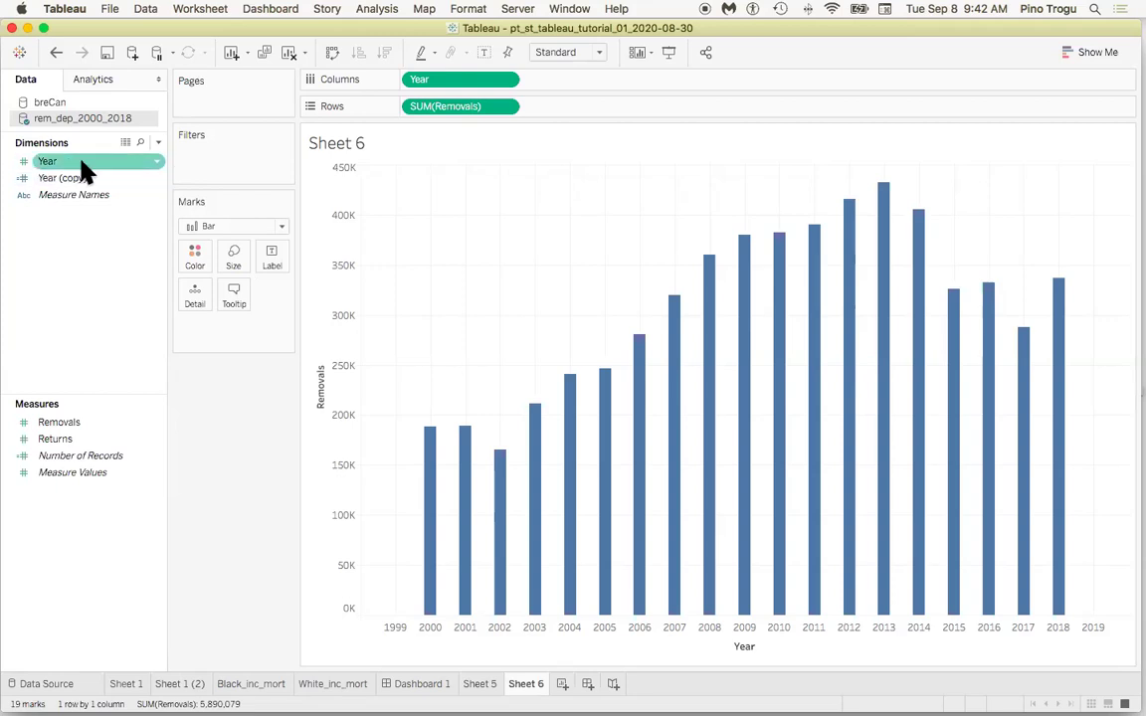
{"action": "left_click", "coordinate": [130, 247]}
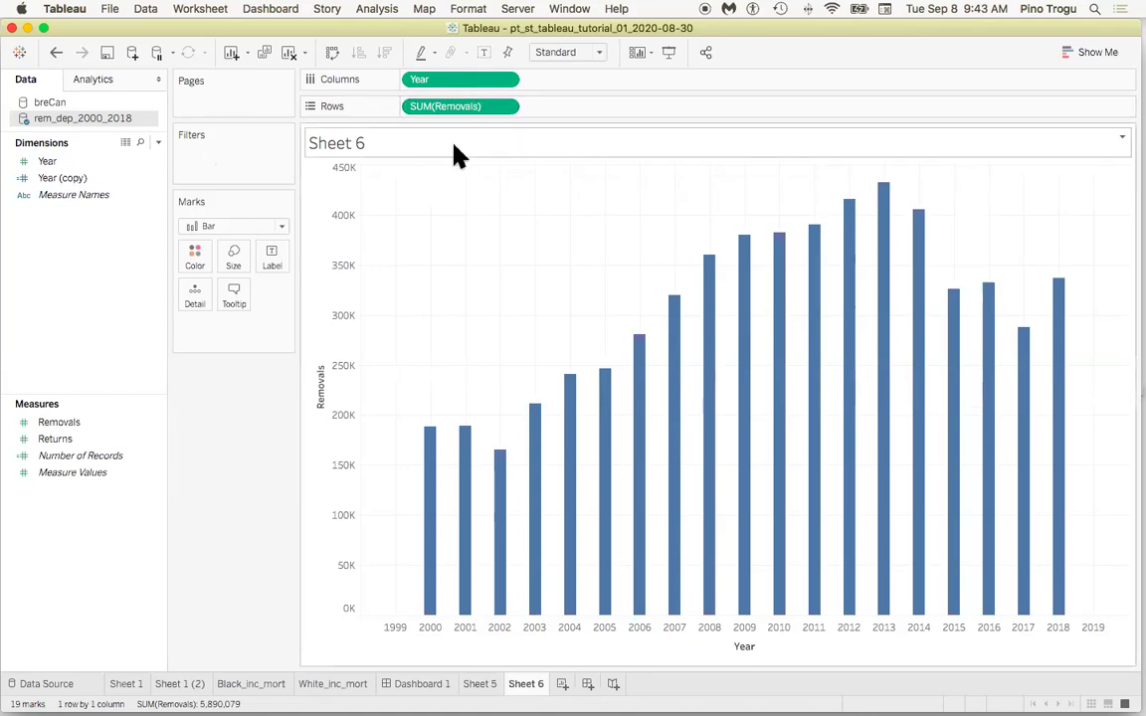
Examine the data type options for the Year dimension in the data source's field list
{"action": "left_click", "coordinate": [156, 163]}
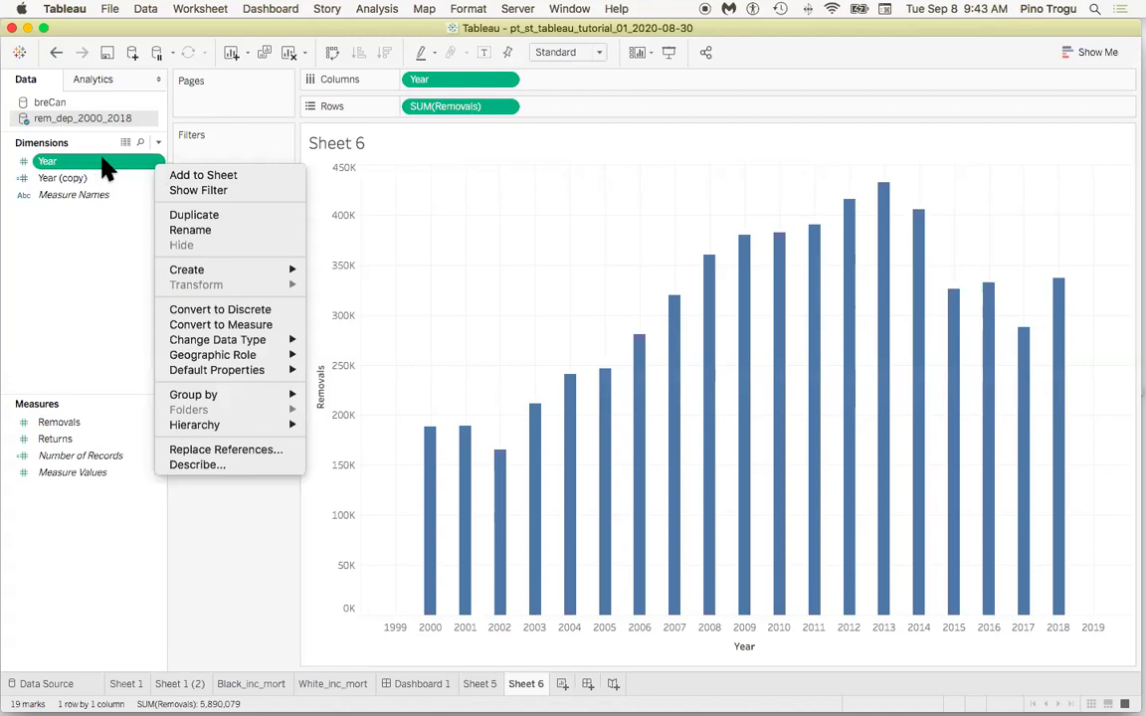
{"action": "mouse_move", "coordinate": [179, 339]}
{"action": "mouse_move", "coordinate": [219, 355]}
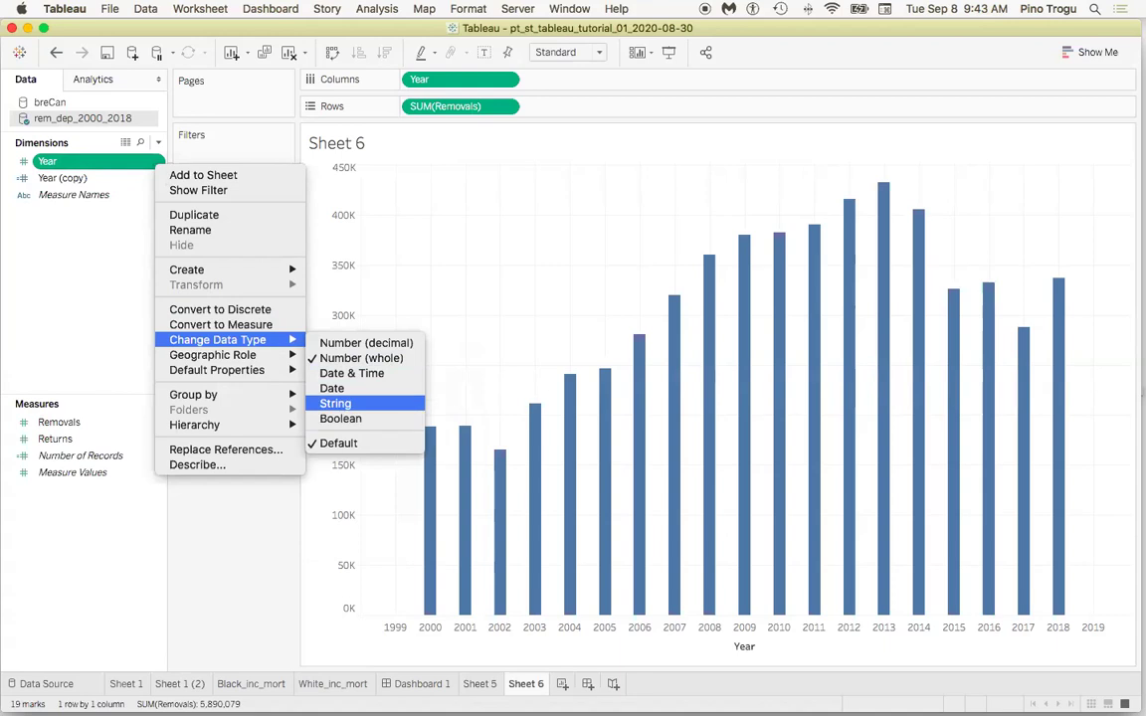
{"action": "left_click", "coordinate": [95, 259]}
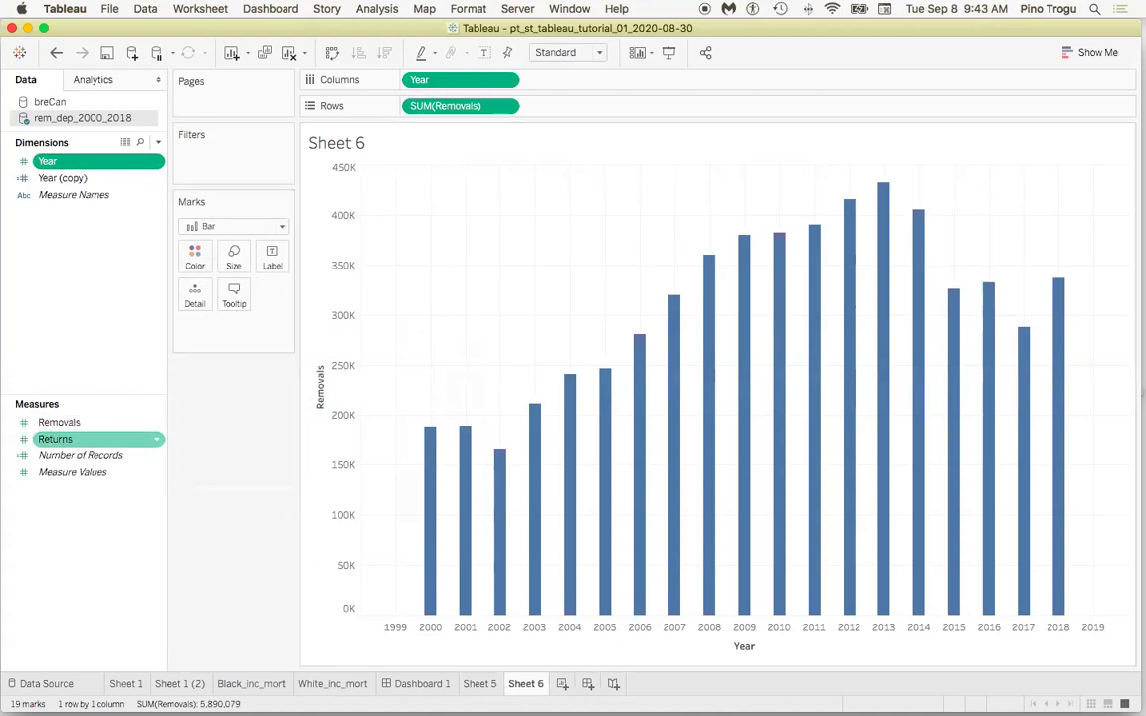
Try adding Returns to Rows beside Removals, look at the Show Me chart suggestions, and undo the addition
{"action": "left_click_drag", "start_coordinate": [25, 442], "coordinate": [561, 116]}
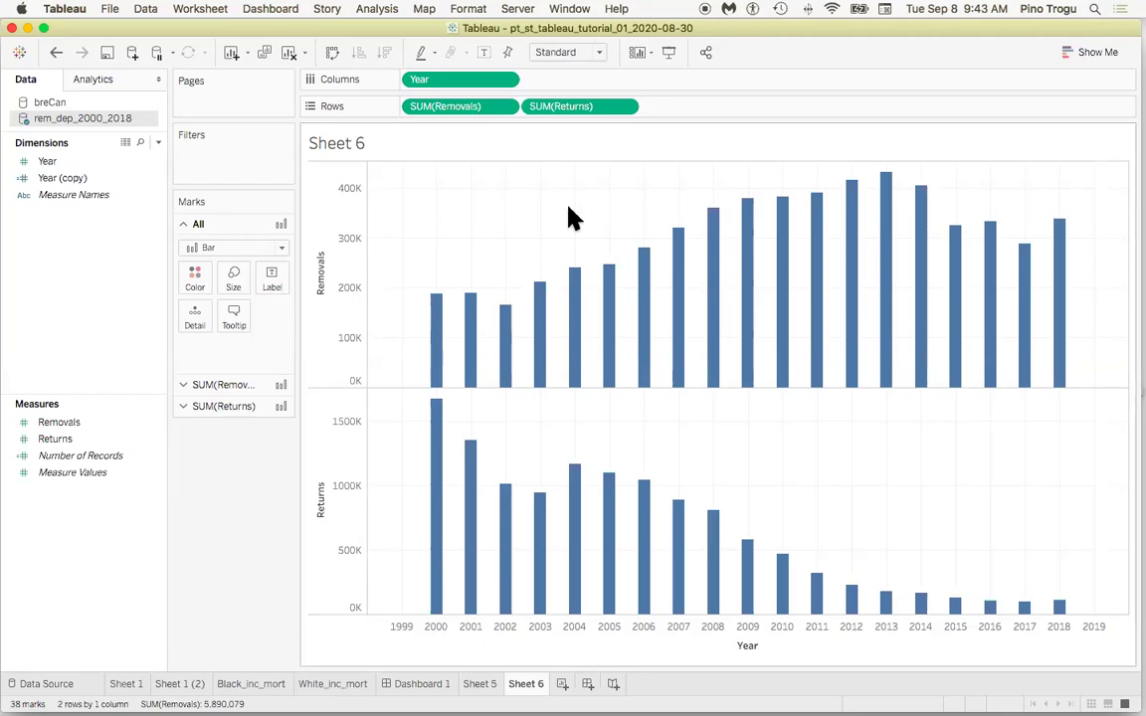
{"action": "left_click", "coordinate": [1091, 54]}
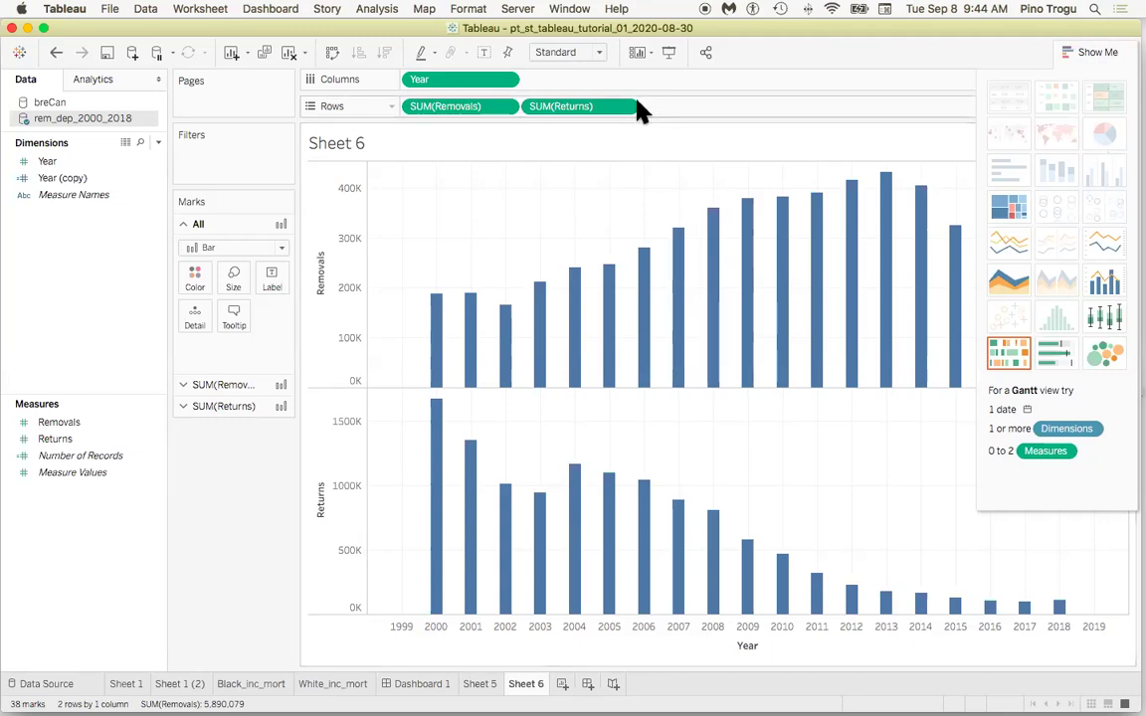
{"action": "left_click", "coordinate": [55, 53]}
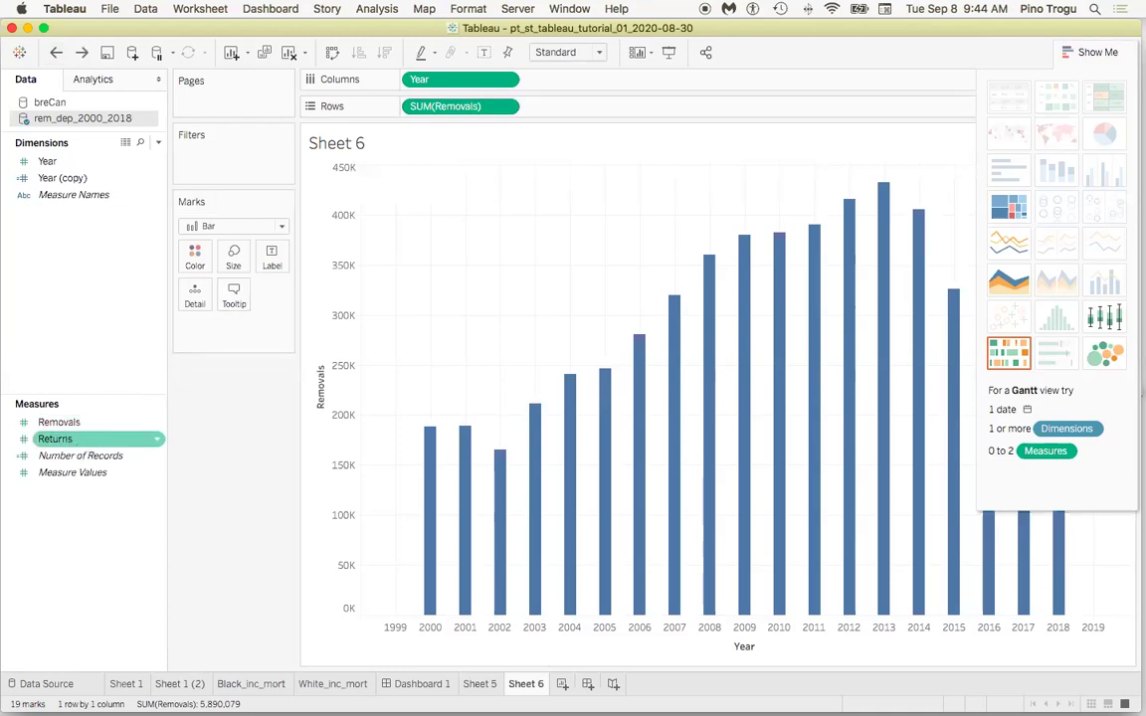
{"action": "left_click_drag", "start_coordinate": [62, 450], "coordinate": [104, 444]}
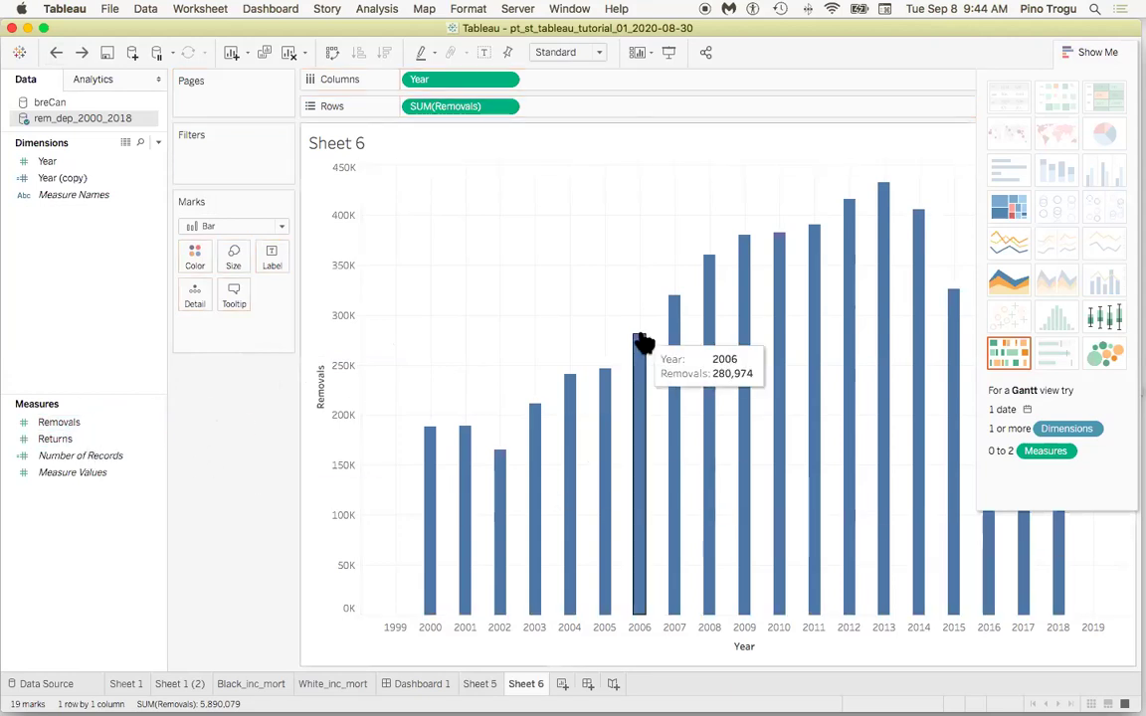
{"action": "left_click", "coordinate": [1095, 52]}
{"action": "left_click", "coordinate": [1100, 54]}
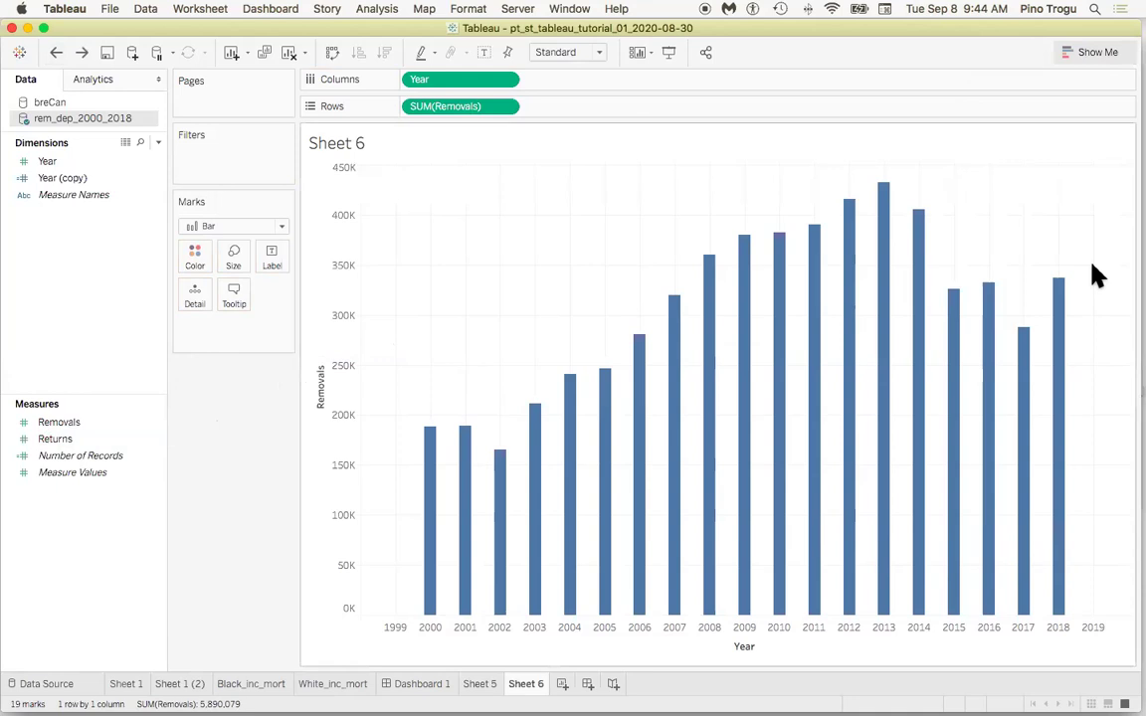
Try placing Returns directly on a second vertical axis opposite Removals, and undo it
{"action": "left_click", "coordinate": [50, 439]}
{"action": "left_click_drag", "start_coordinate": [45, 440], "coordinate": [1089, 486]}
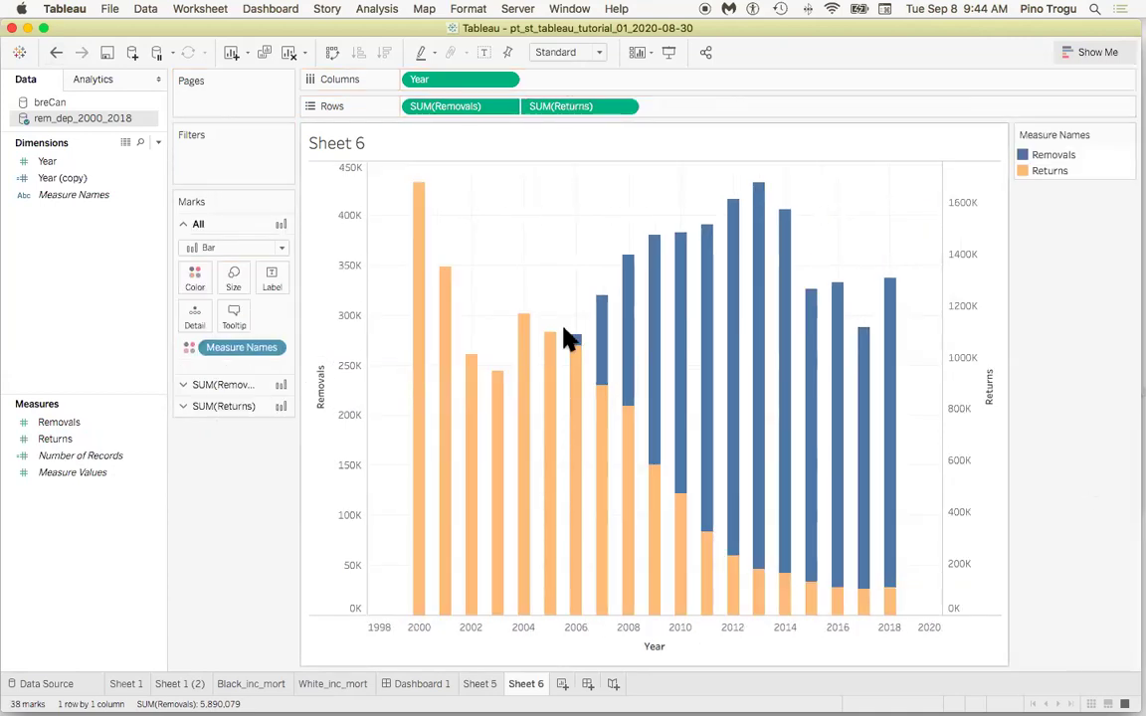
{"action": "left_click", "coordinate": [56, 55]}
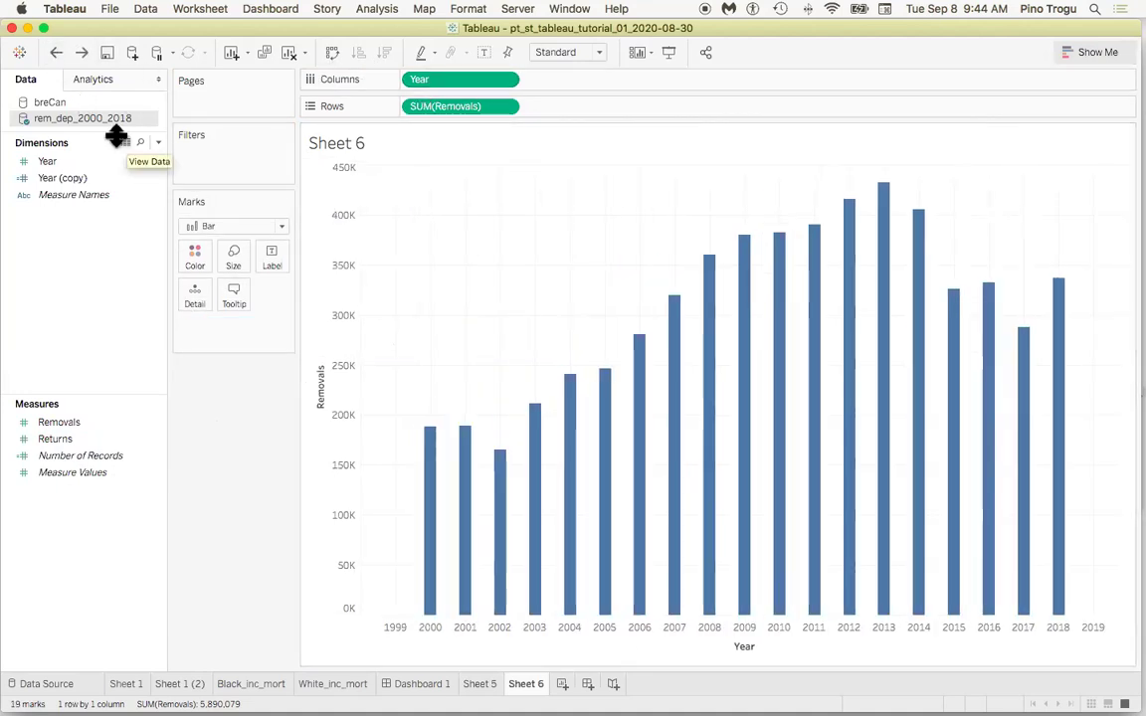
Add the Returns measure to Rows after Removals and combine the two charts as a dual axis
{"action": "left_click_drag", "start_coordinate": [69, 438], "coordinate": [581, 112]}
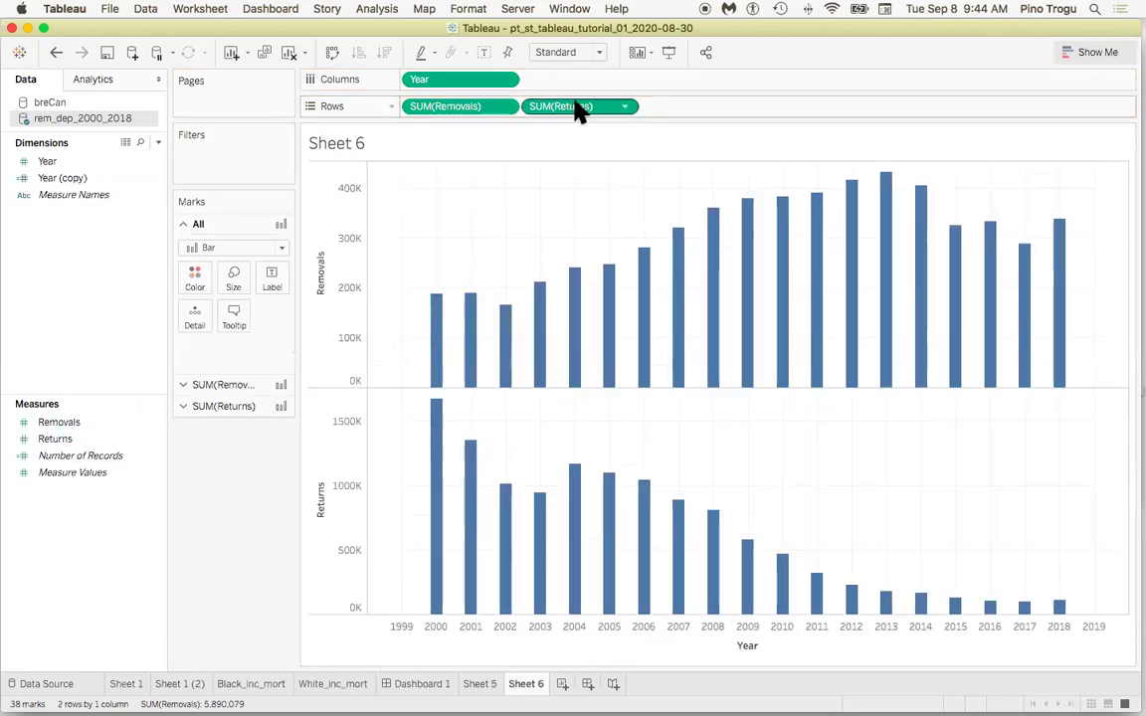
{"action": "left_click", "coordinate": [626, 107]}
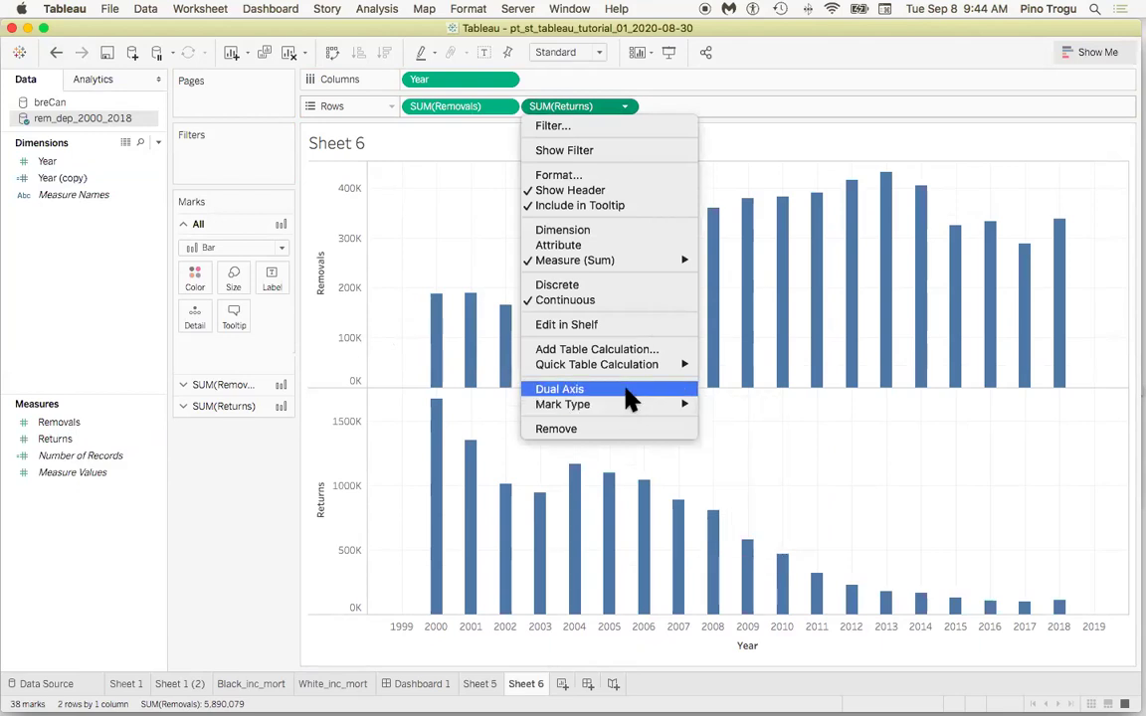
{"action": "left_click", "coordinate": [624, 108]}
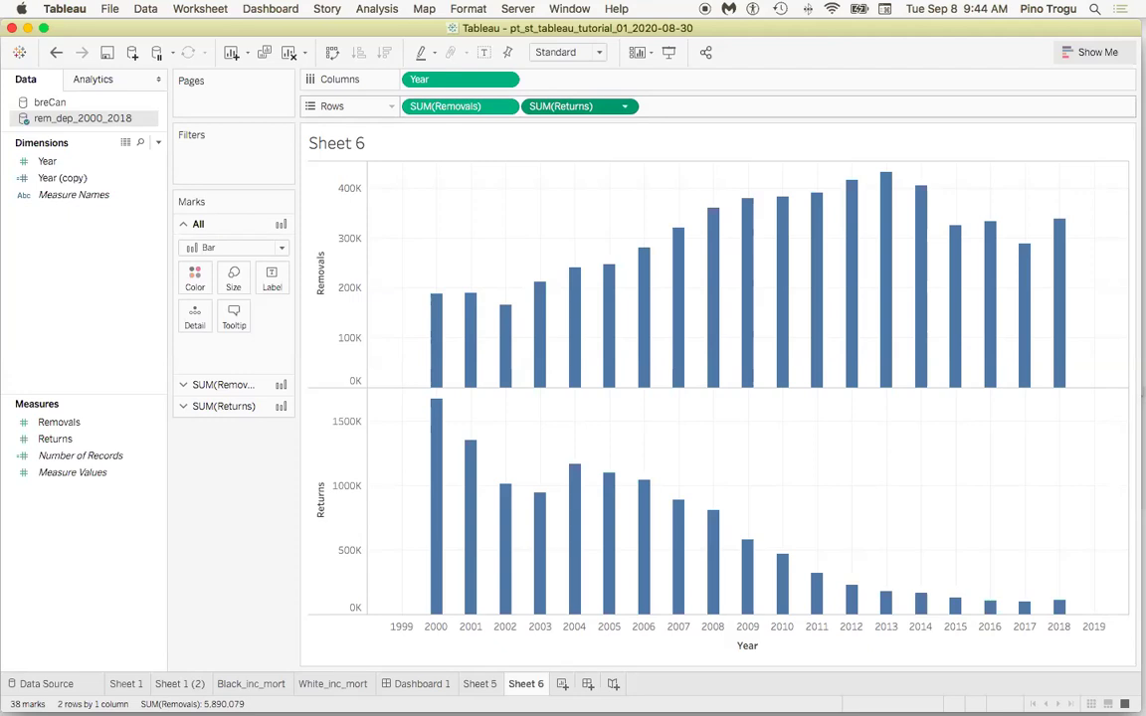
{"action": "left_click", "coordinate": [625, 106]}
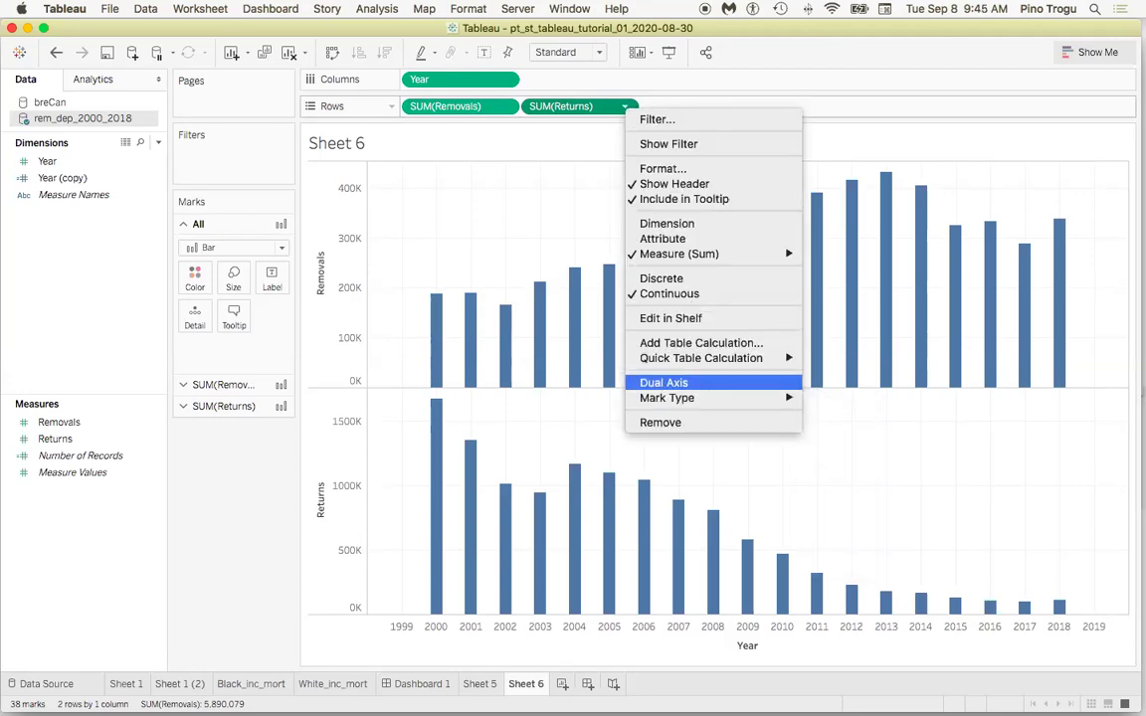
{"action": "left_click", "coordinate": [679, 384]}
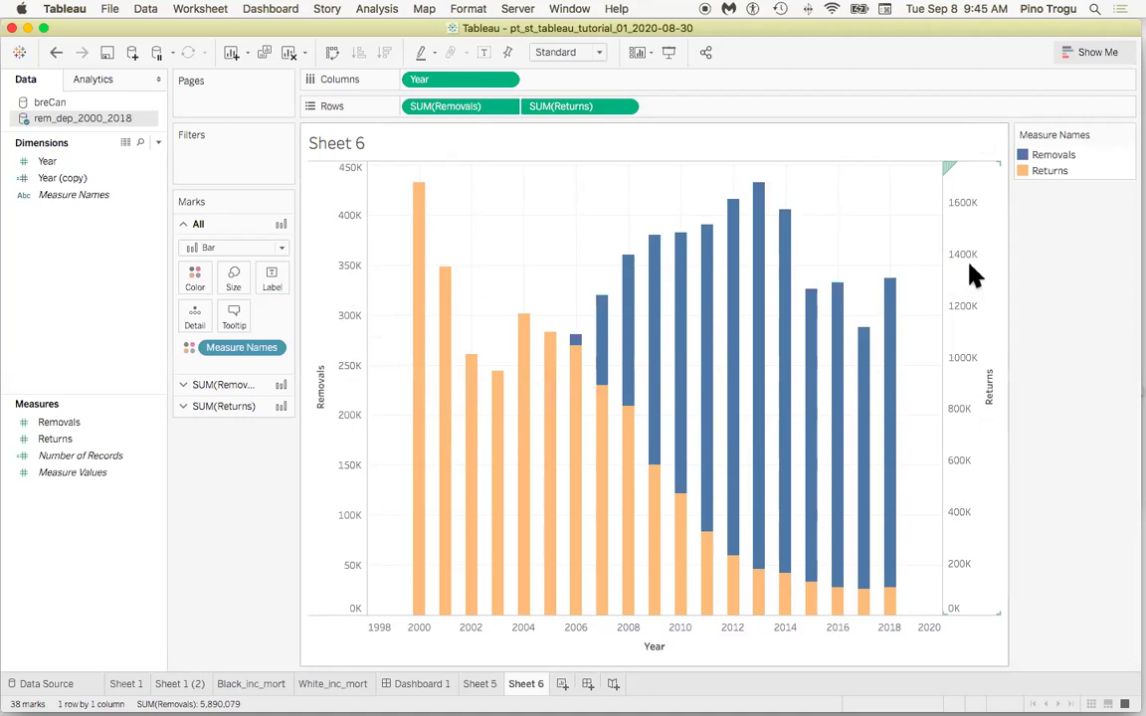
Synchronize the Returns axis with the Removals axis and hide the Returns axis header
{"action": "right_click", "coordinate": [965, 329]}
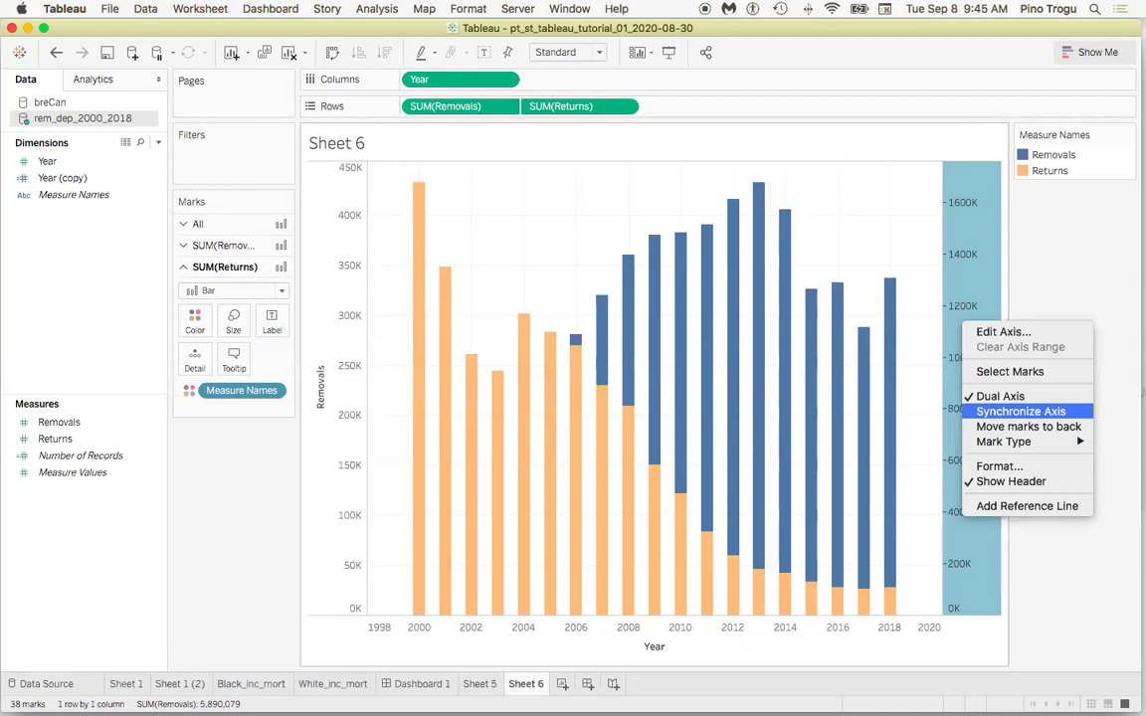
{"action": "left_click", "coordinate": [1005, 412]}
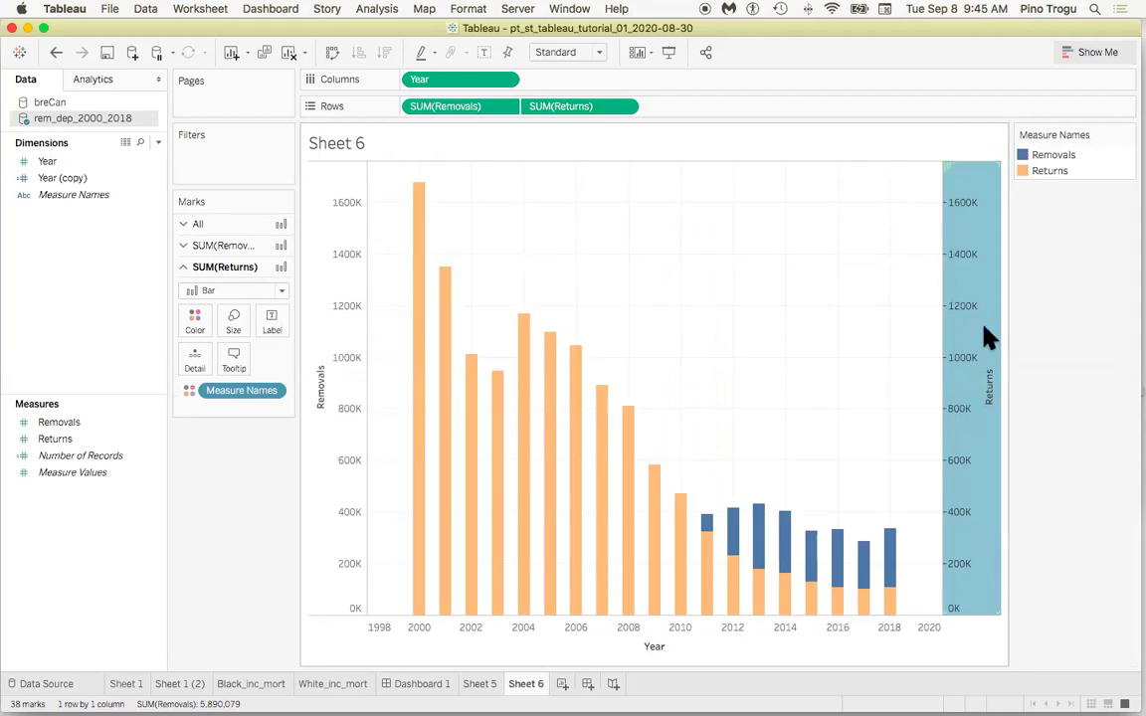
{"action": "mouse_move", "coordinate": [973, 400]}
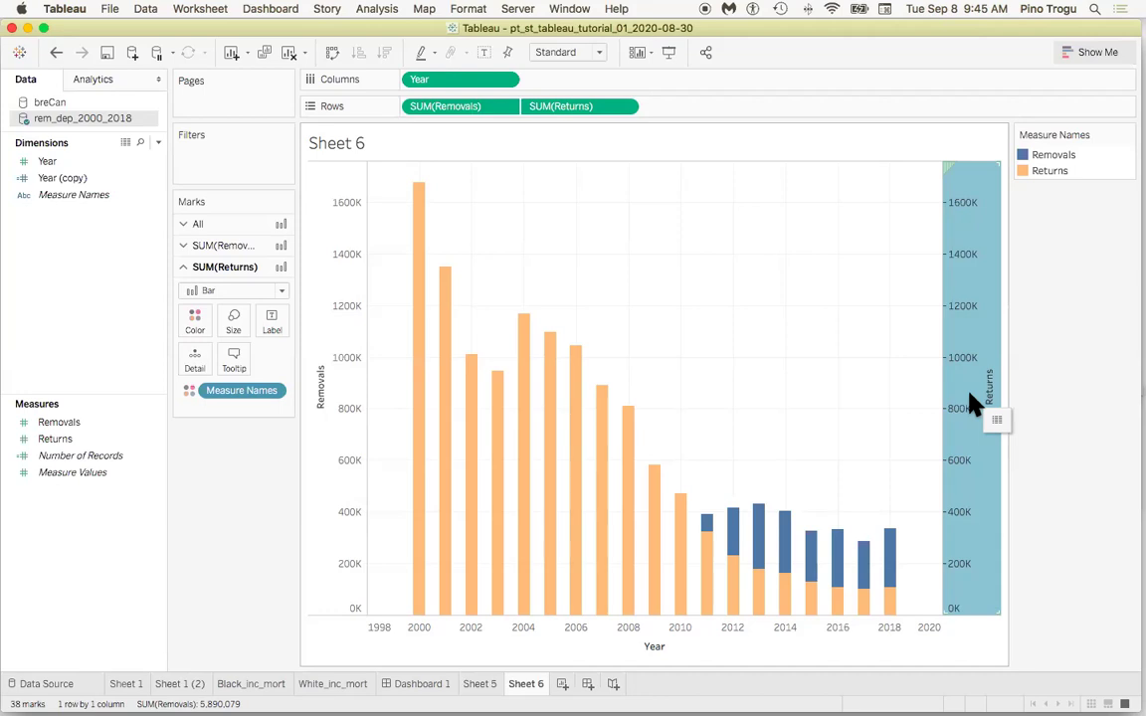
{"action": "right_click", "coordinate": [973, 400]}
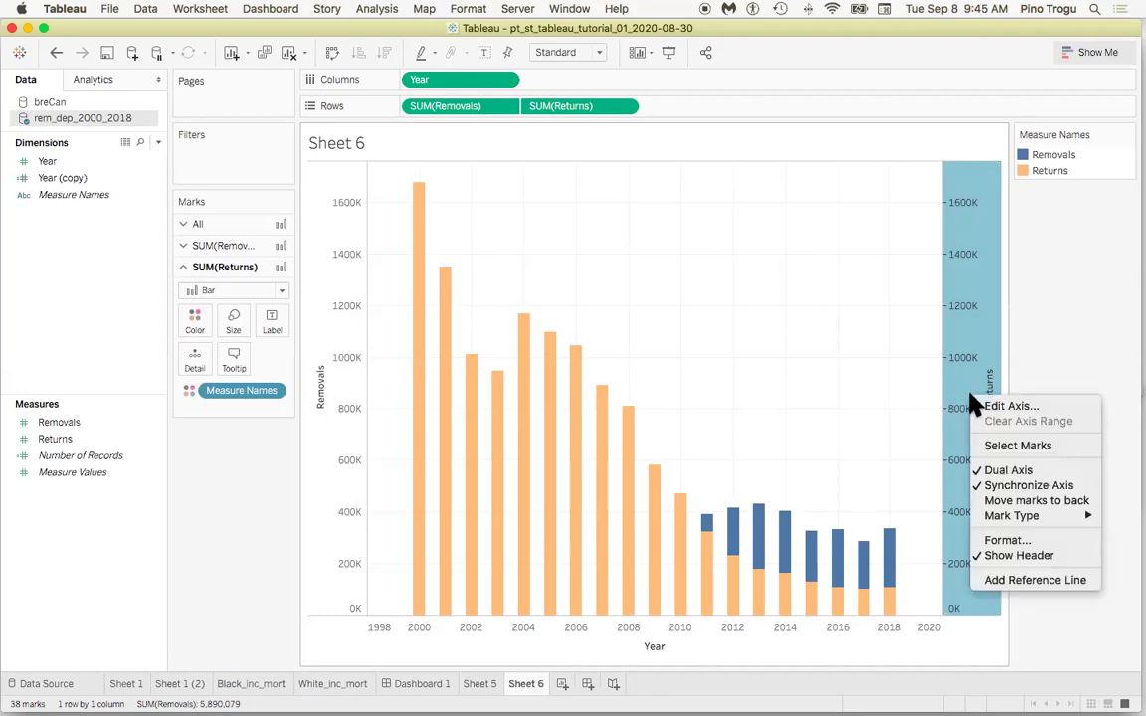
{"action": "left_click", "coordinate": [1019, 557]}
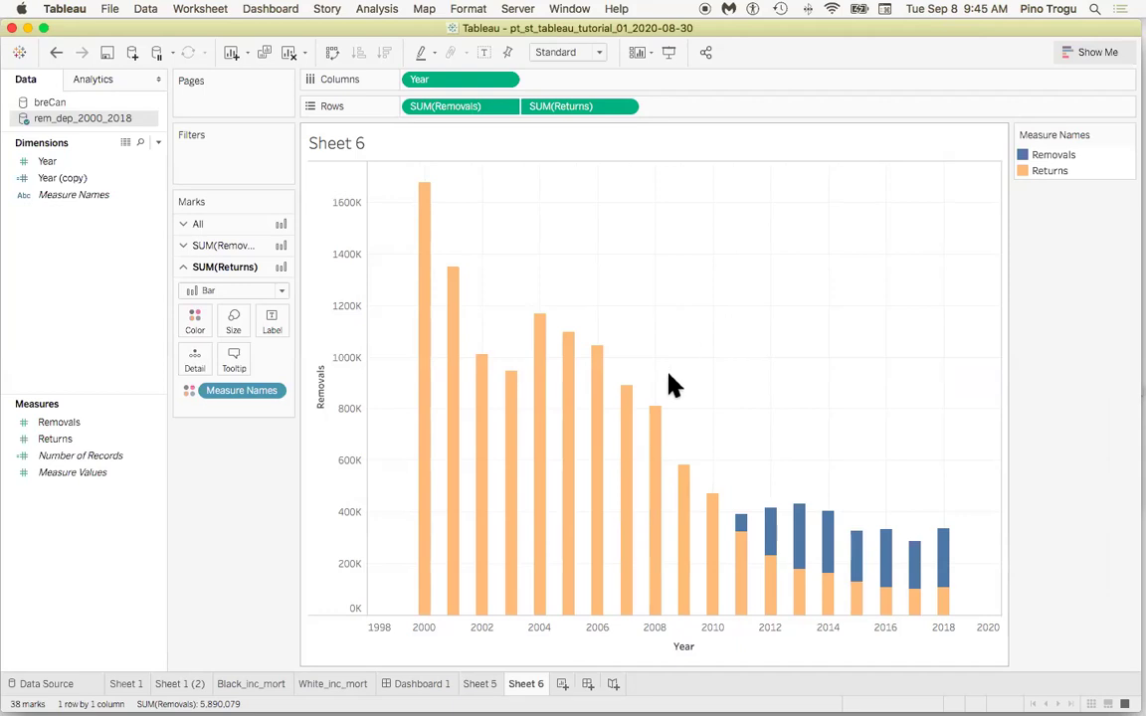
{"action": "mouse_move", "coordinate": [687, 524]}
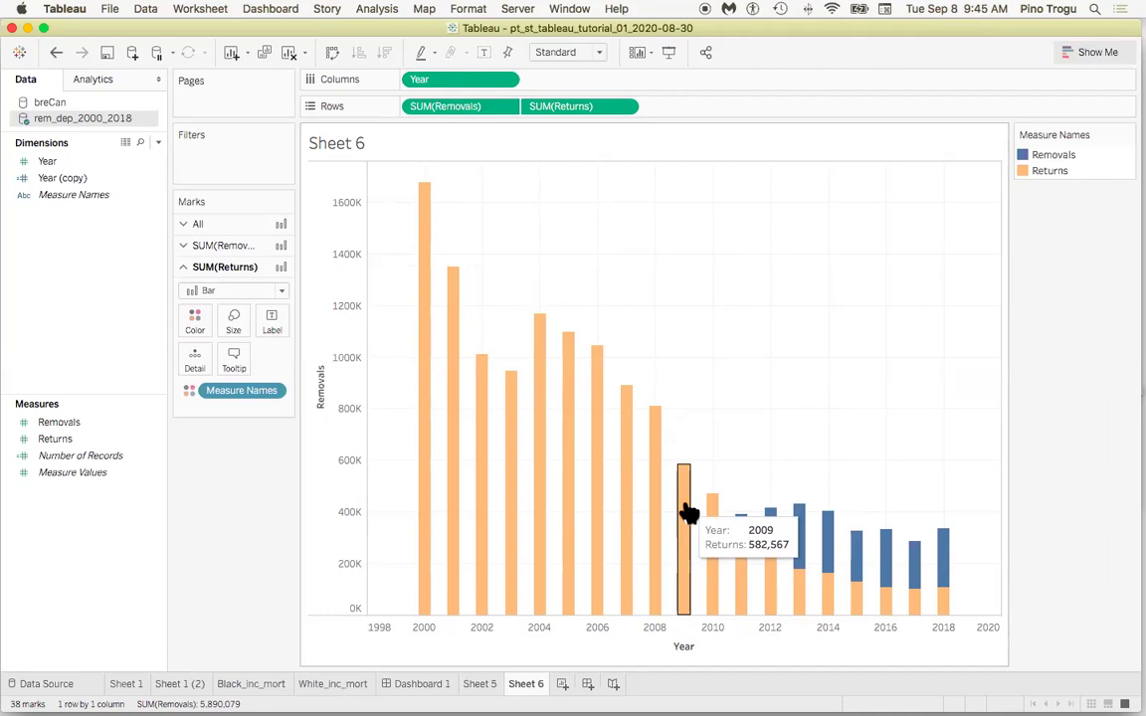
{"action": "right_click", "coordinate": [687, 514]}
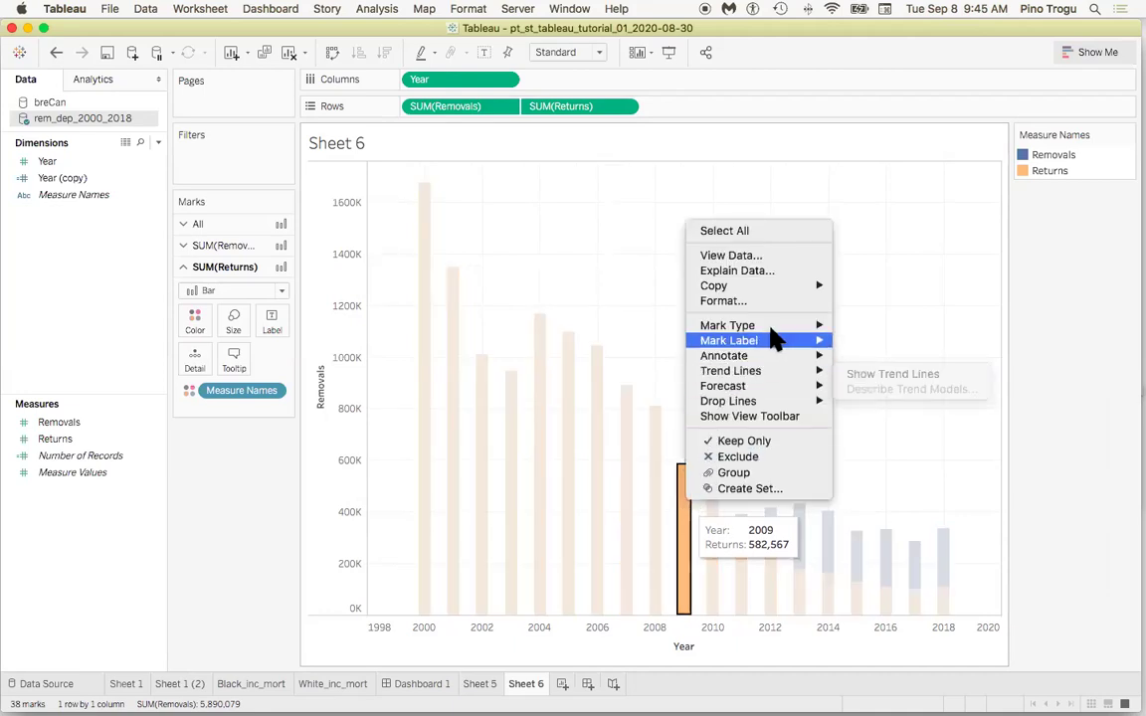
{"action": "mouse_move", "coordinate": [774, 341]}
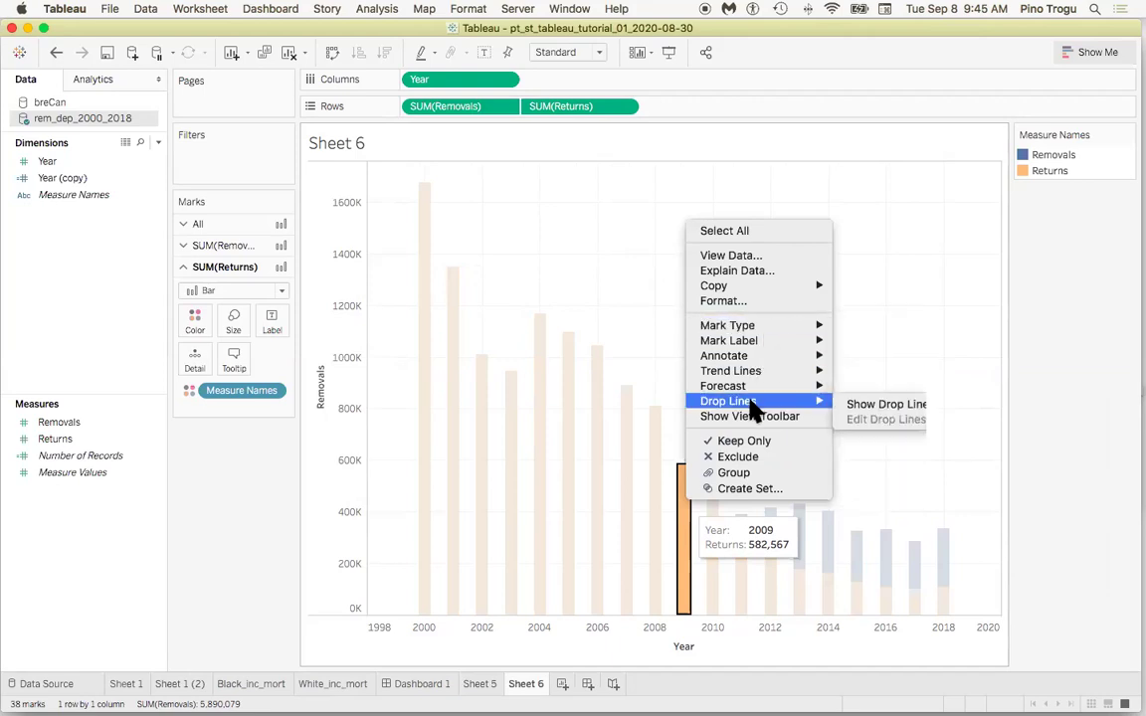
{"action": "left_click", "coordinate": [748, 300]}
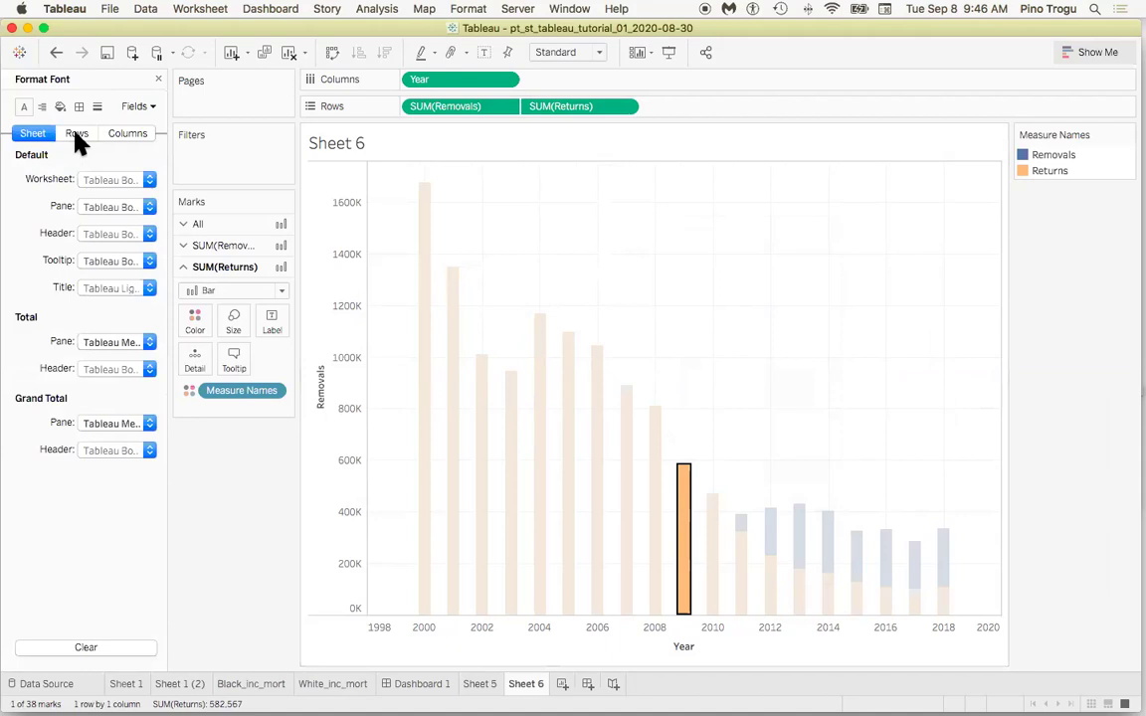
{"action": "left_click", "coordinate": [717, 303]}
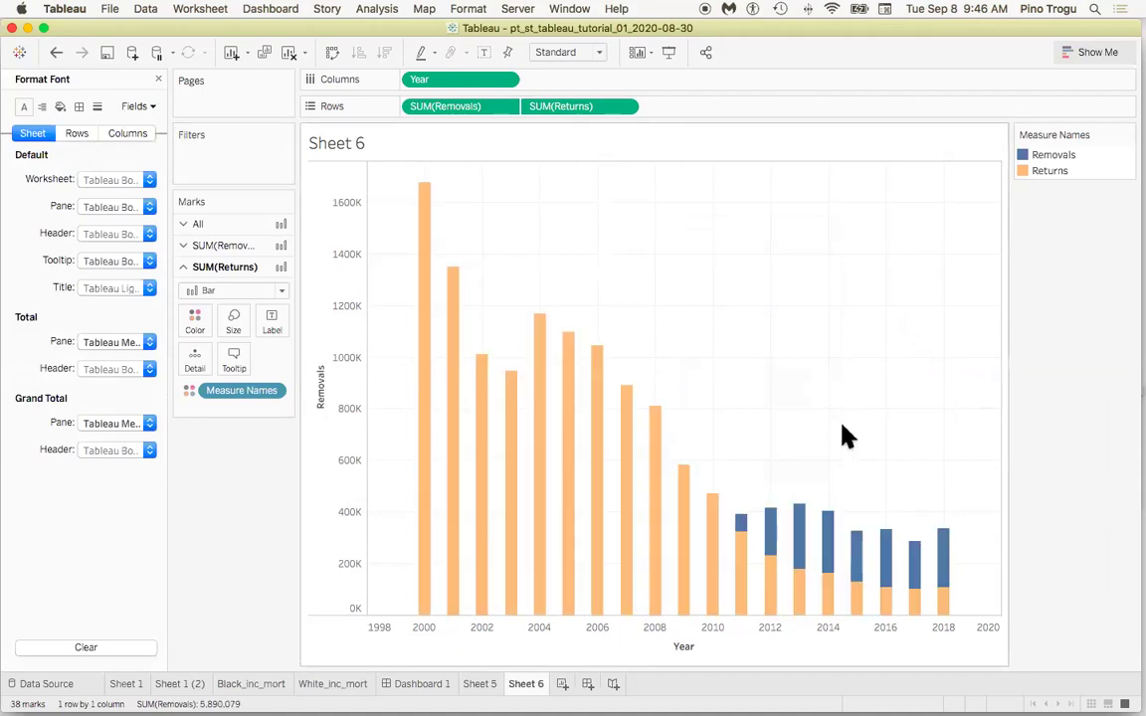
{"action": "right_click", "coordinate": [831, 595]}
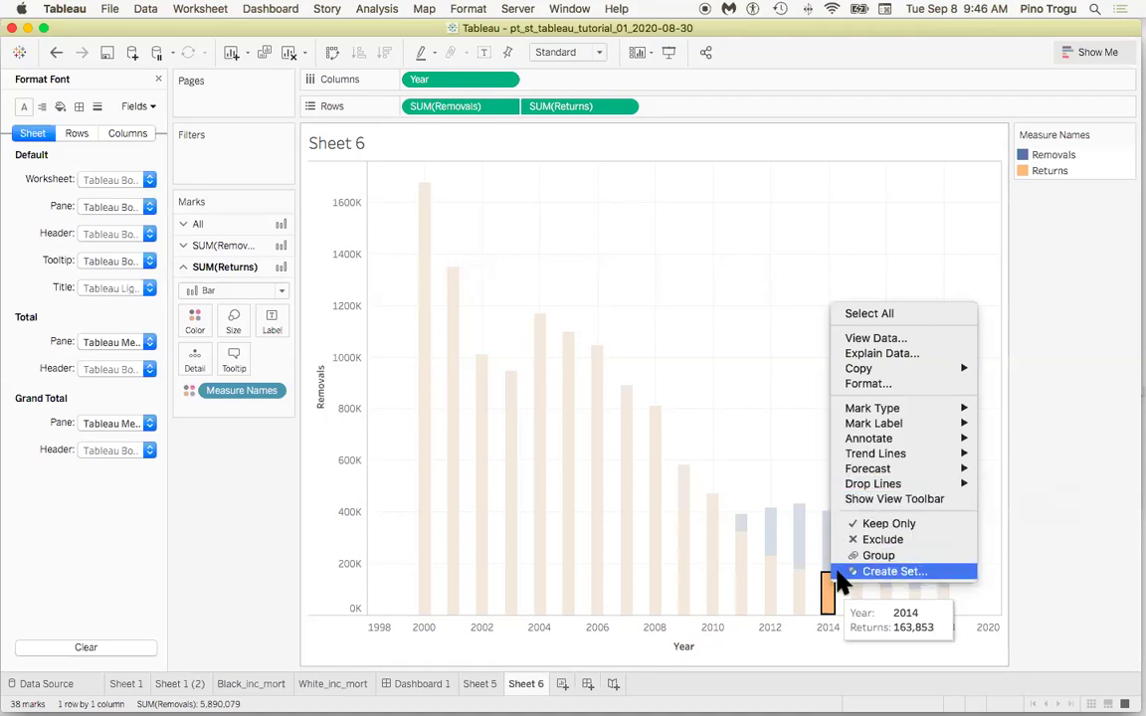
{"action": "left_click", "coordinate": [771, 335]}
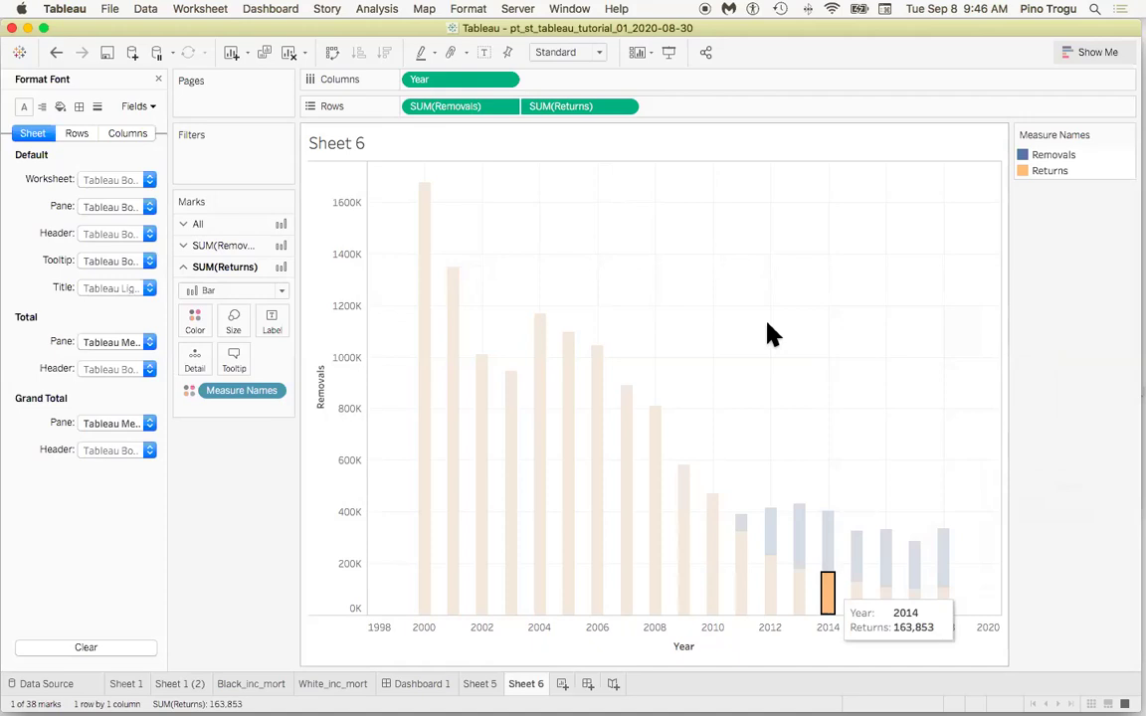
{"action": "right_click", "coordinate": [825, 597]}
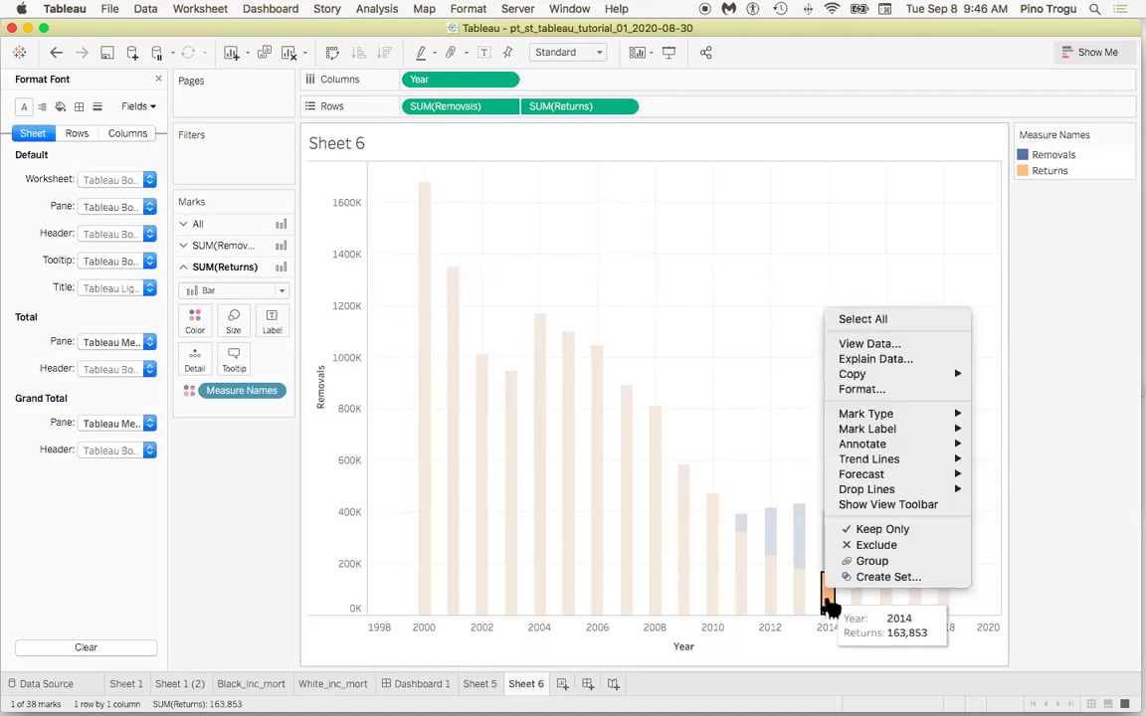
{"action": "left_click", "coordinate": [785, 448]}
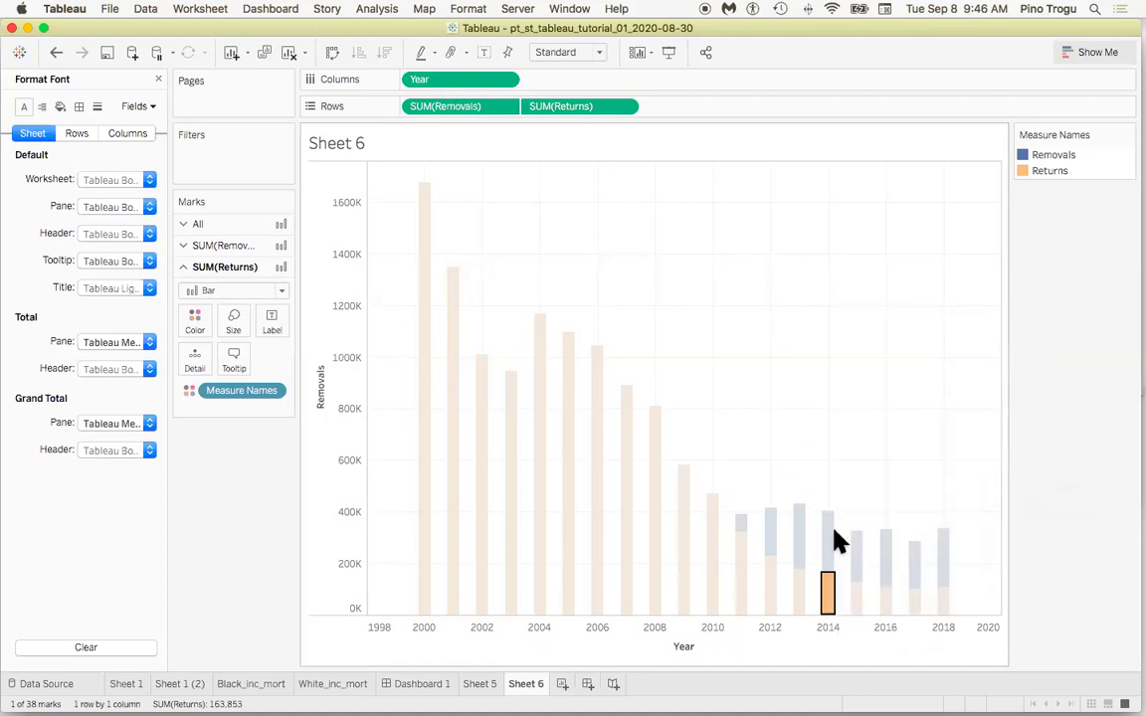
Reduce the bar size of the SUM(Returns) marks to thin bars over the Removals bars, and close the Format Font pane
{"action": "left_click", "coordinate": [511, 414]}
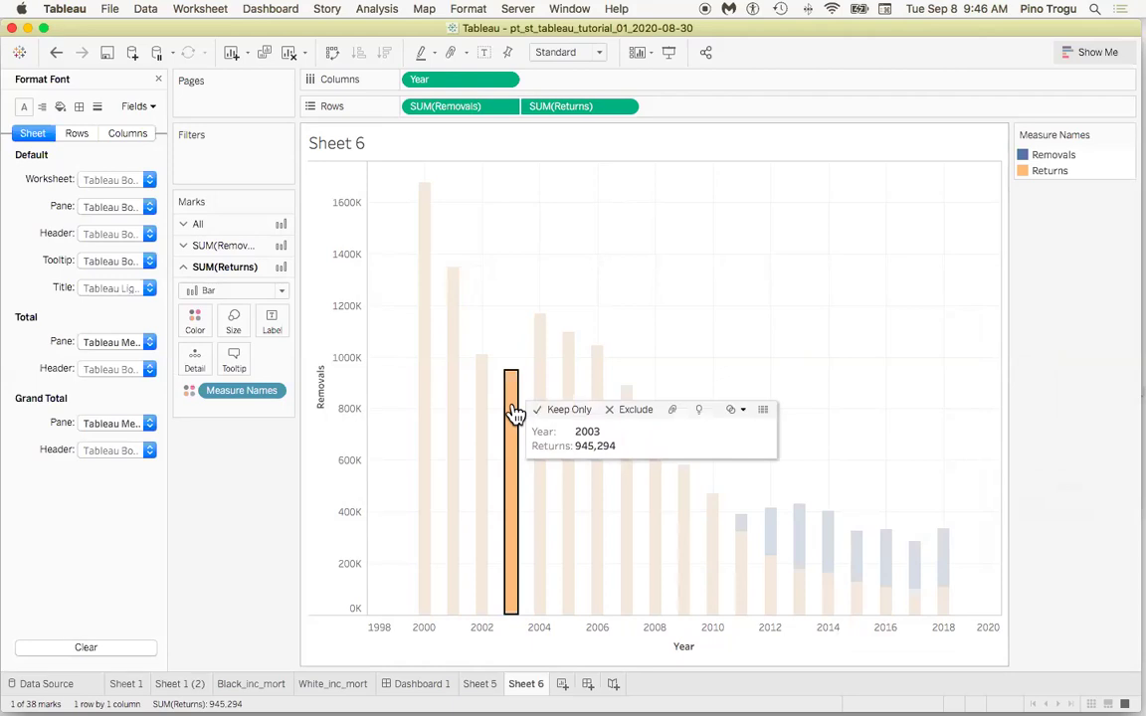
{"action": "left_click", "coordinate": [232, 322]}
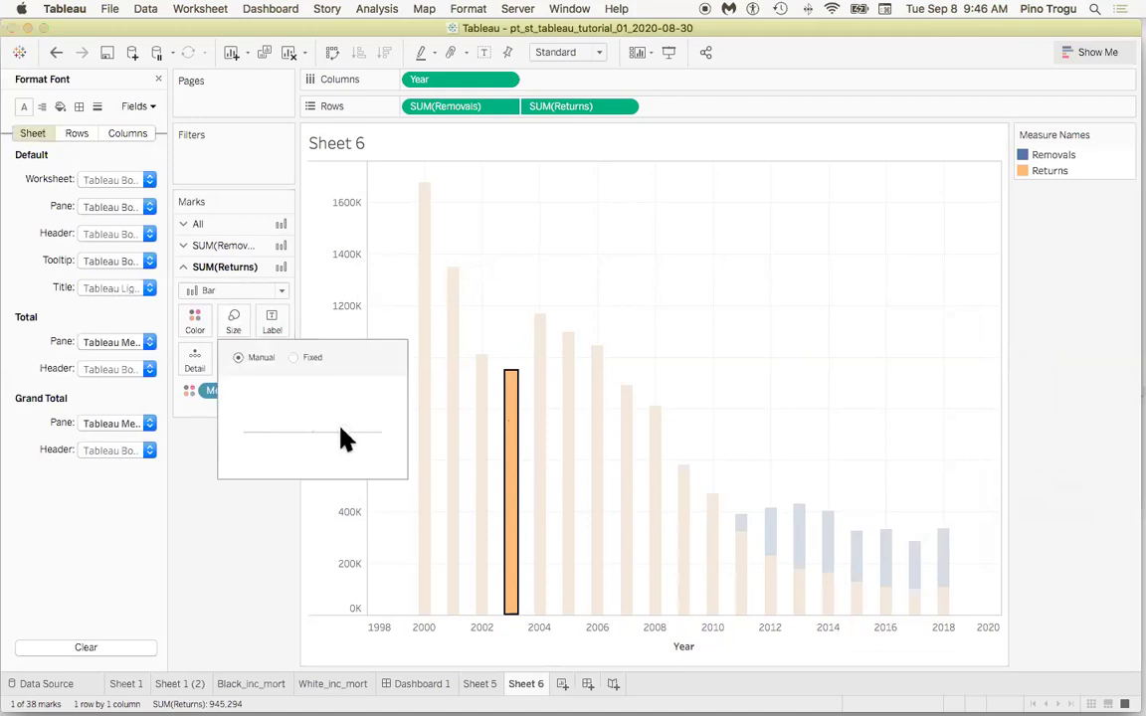
{"action": "left_click", "coordinate": [281, 432]}
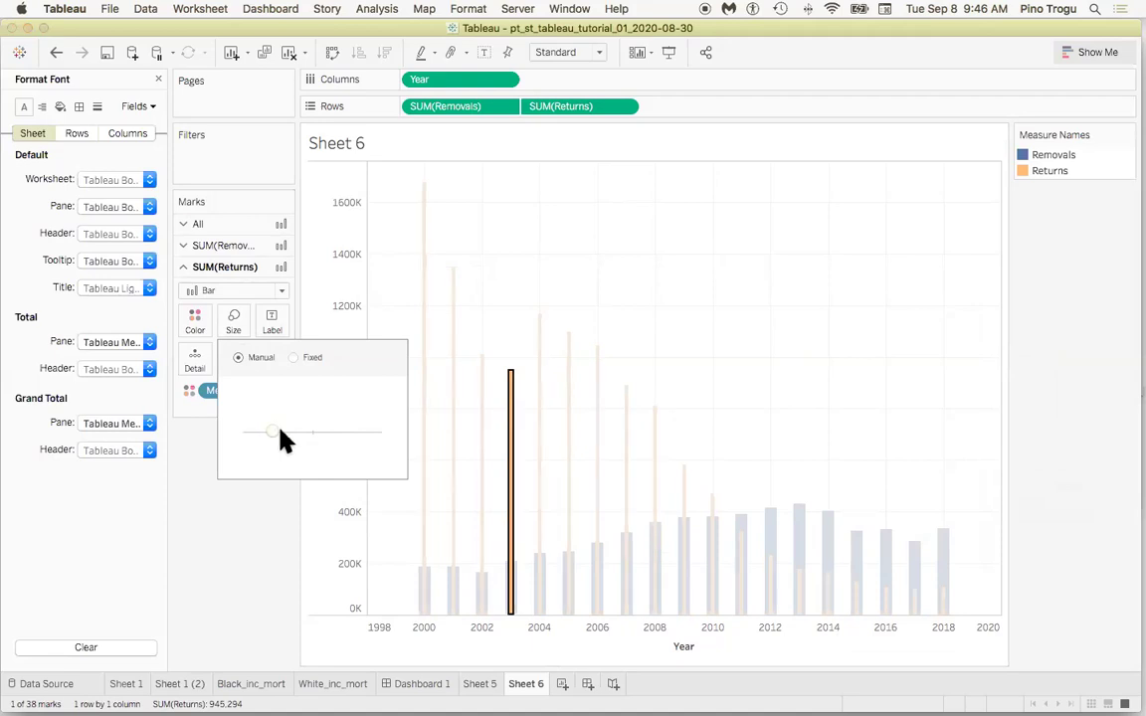
{"action": "left_click", "coordinate": [287, 519]}
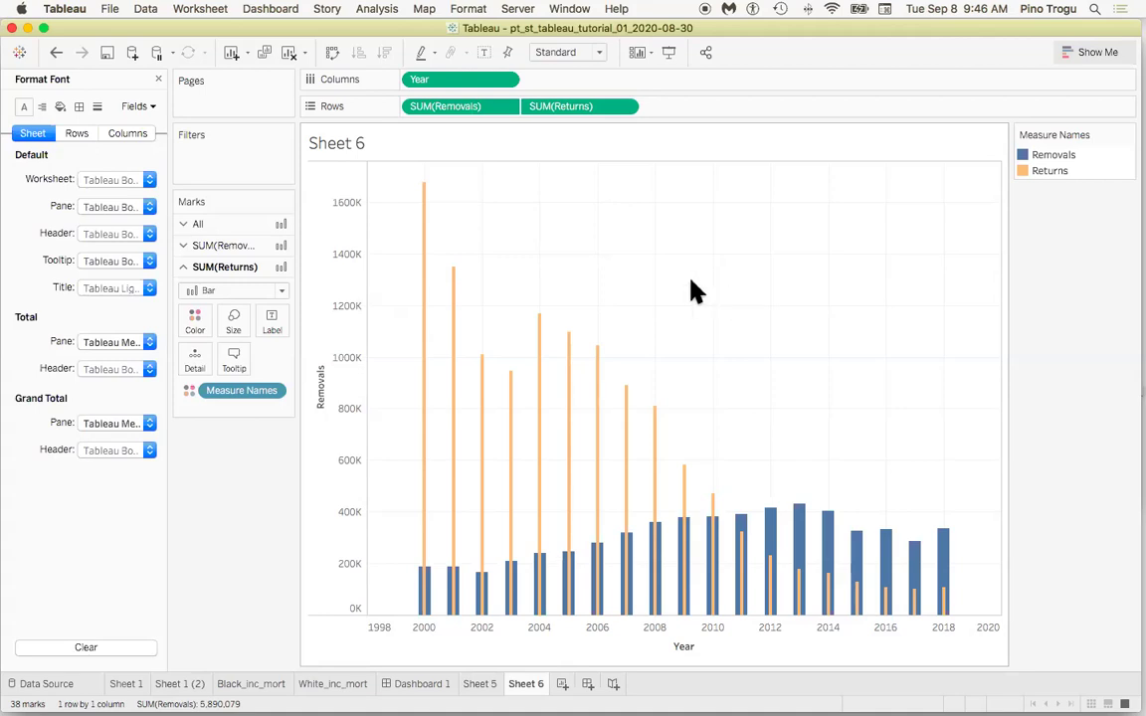
{"action": "left_click", "coordinate": [156, 79]}
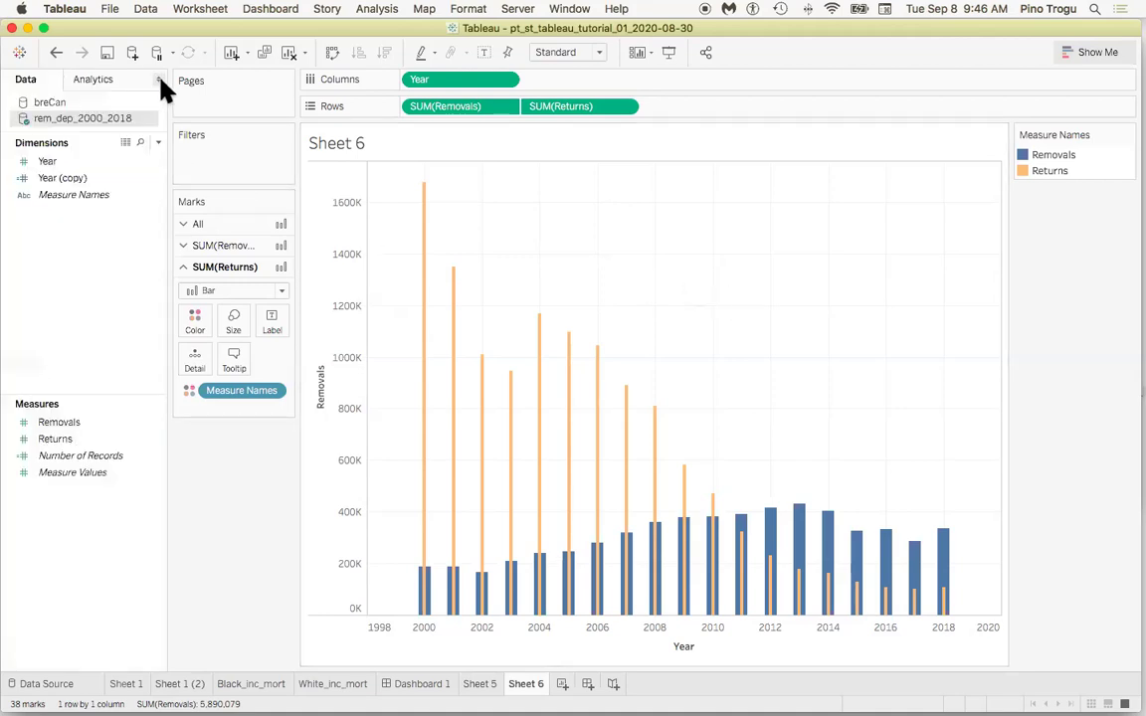
{"action": "left_click", "coordinate": [124, 162]}
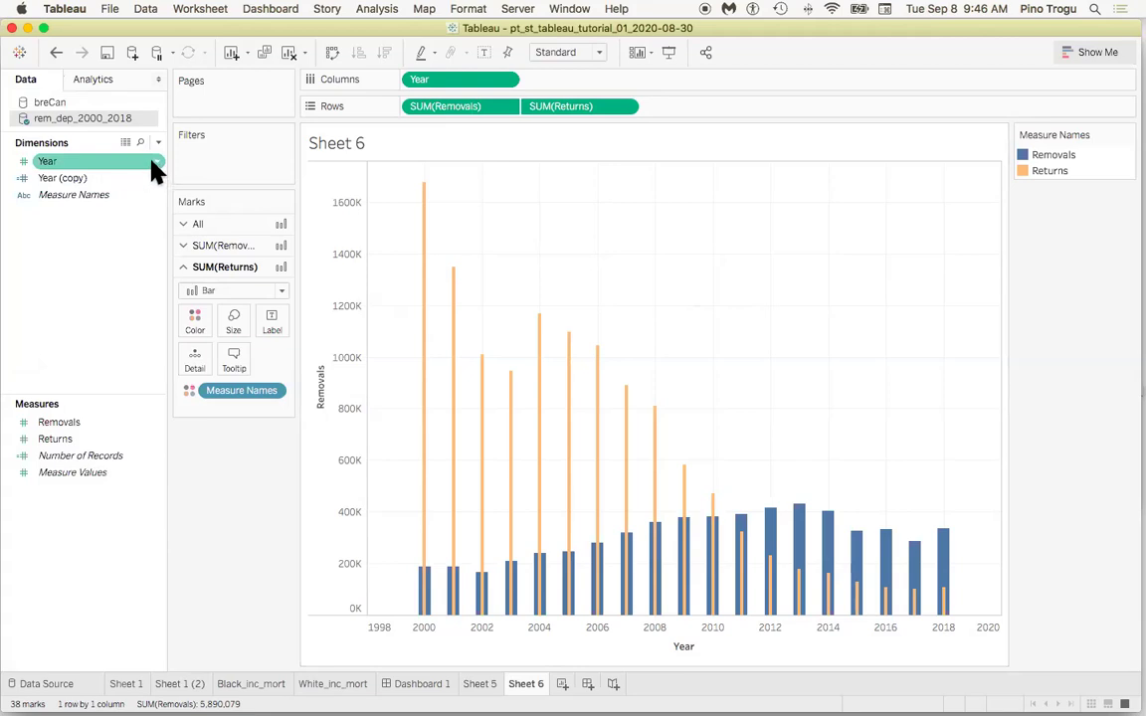
Filter the chart by a duplicate of the Year dimension, and convert that filter to discrete
{"action": "left_click_drag", "start_coordinate": [154, 164], "coordinate": [229, 159]}
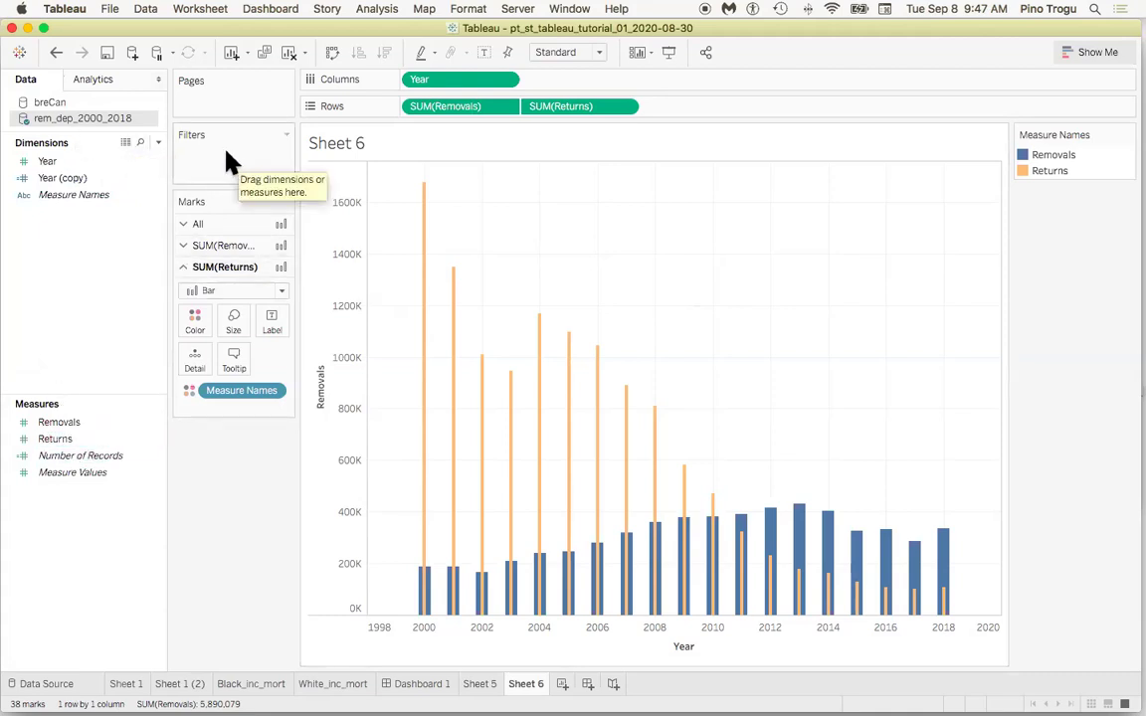
{"action": "left_click", "coordinate": [123, 164]}
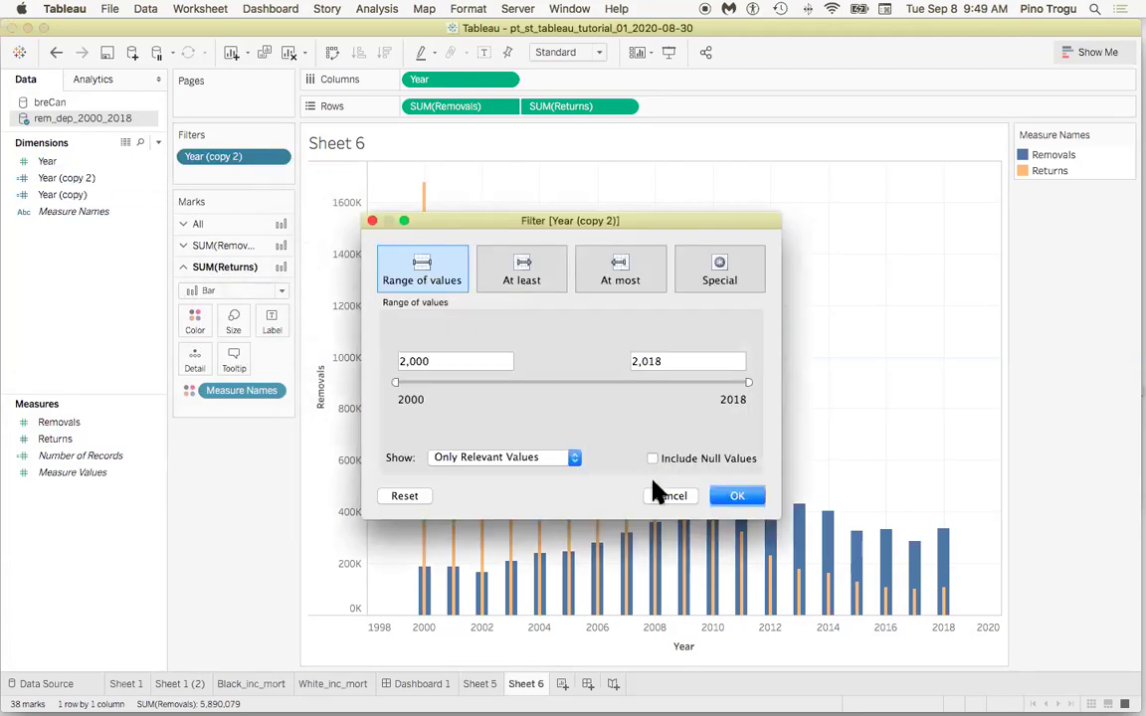
{"action": "left_click", "coordinate": [737, 495]}
{"action": "left_click", "coordinate": [278, 157]}
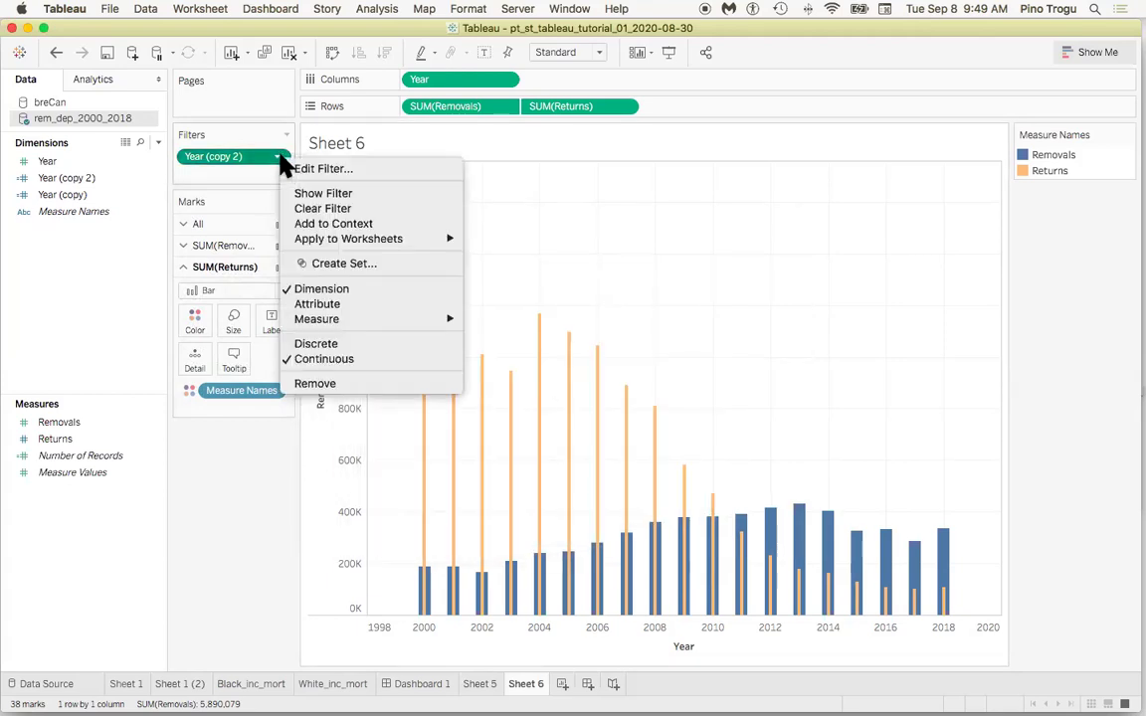
{"action": "left_click", "coordinate": [330, 344]}
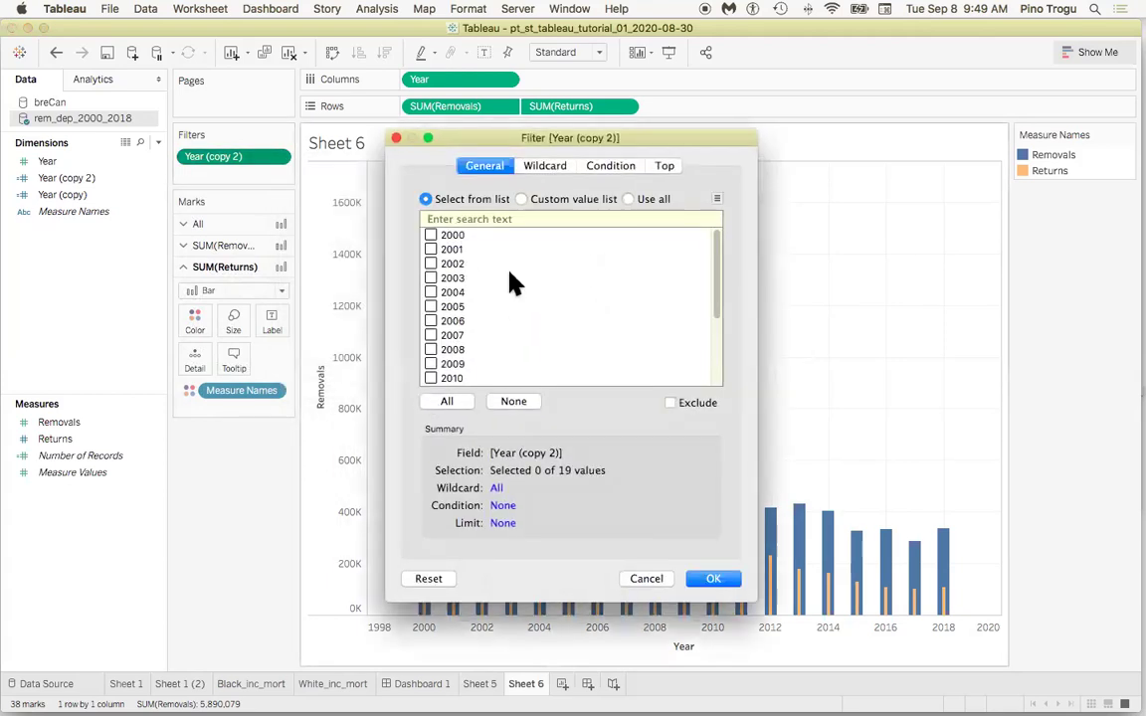
Limit the discrete year filter to 2000, 2008, 2016 and 2018
{"action": "left_click_drag", "start_coordinate": [721, 295], "coordinate": [749, 210]}
{"action": "left_click", "coordinate": [431, 235]}
{"action": "left_click", "coordinate": [436, 351]}
{"action": "scroll", "coordinate": [554, 324], "scroll_direction": "down", "scroll_amount": 5}
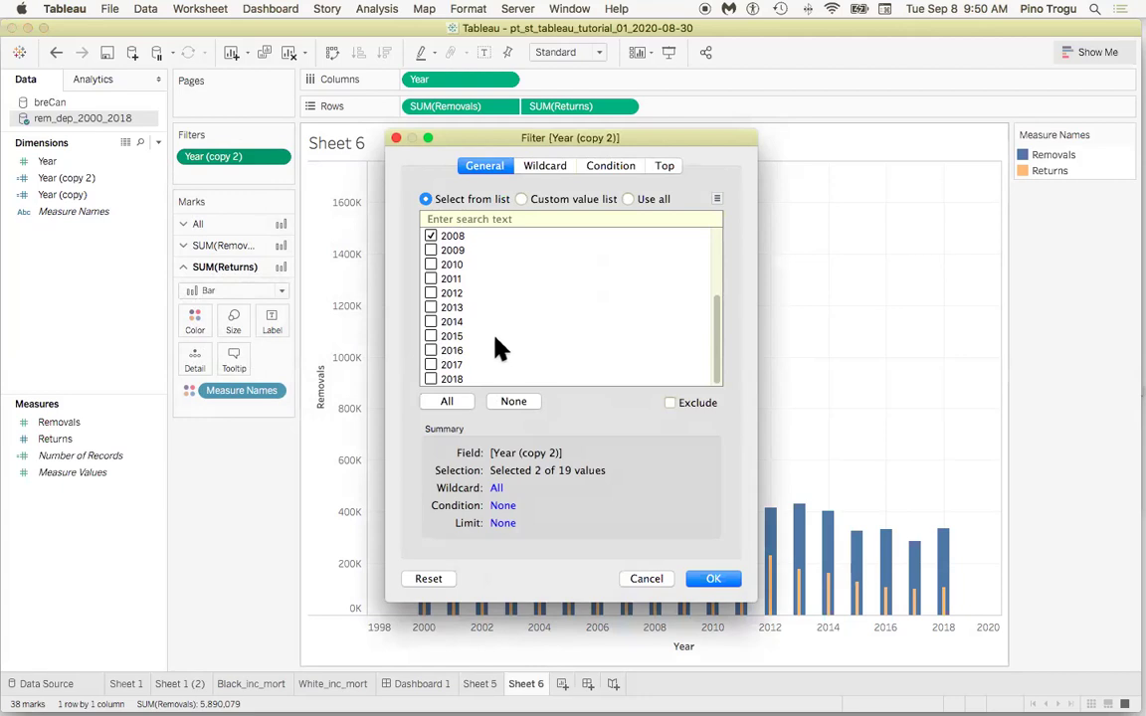
{"action": "left_click", "coordinate": [431, 349]}
{"action": "left_click", "coordinate": [431, 379]}
{"action": "left_click", "coordinate": [716, 581]}
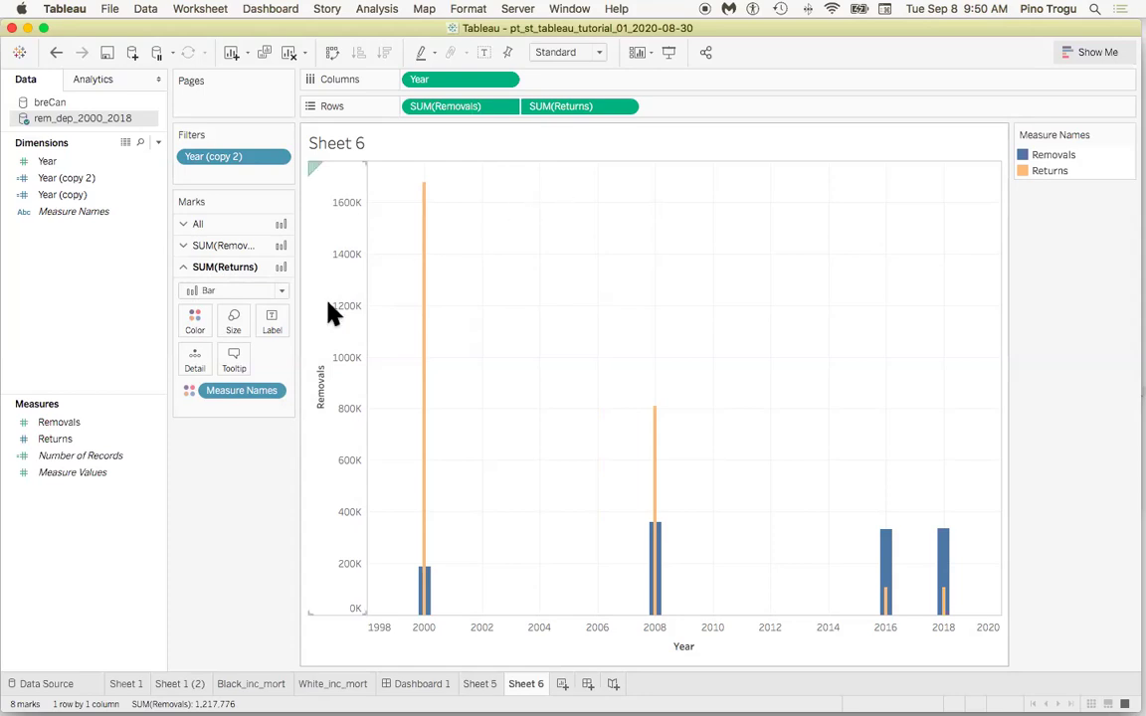
View the Black_inc_mort scatter plot for reference, and add a blank worksheet with the Show Me chart list hidden
{"action": "left_click", "coordinate": [251, 685]}
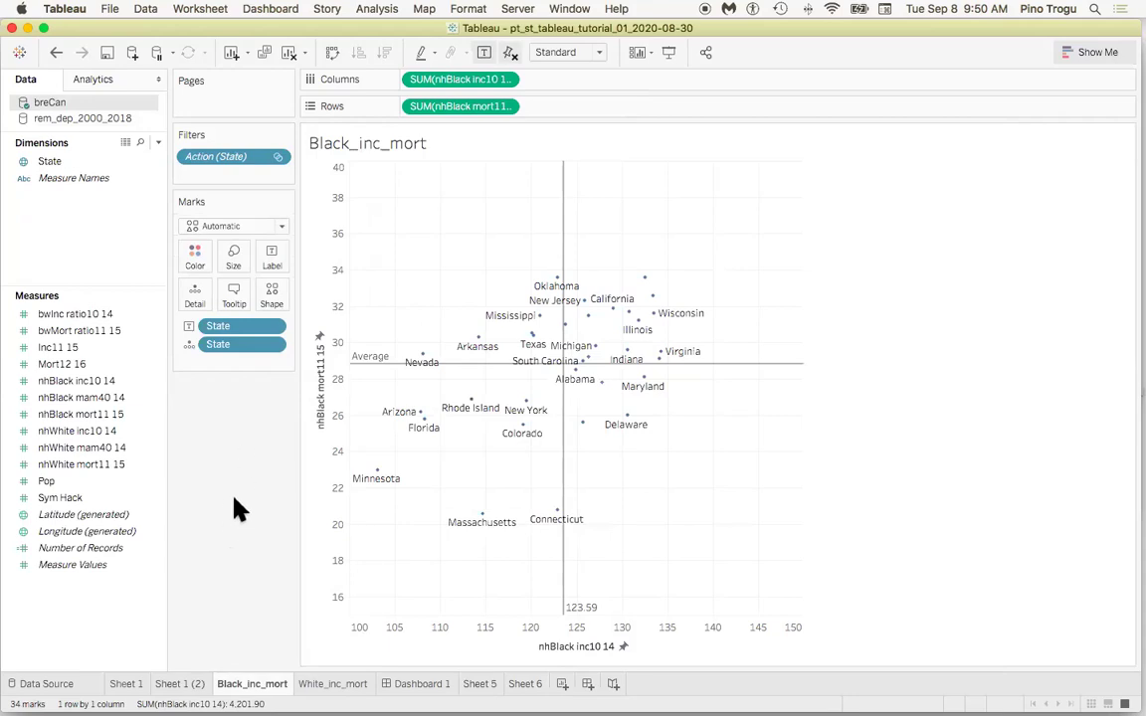
{"action": "left_click", "coordinate": [118, 182]}
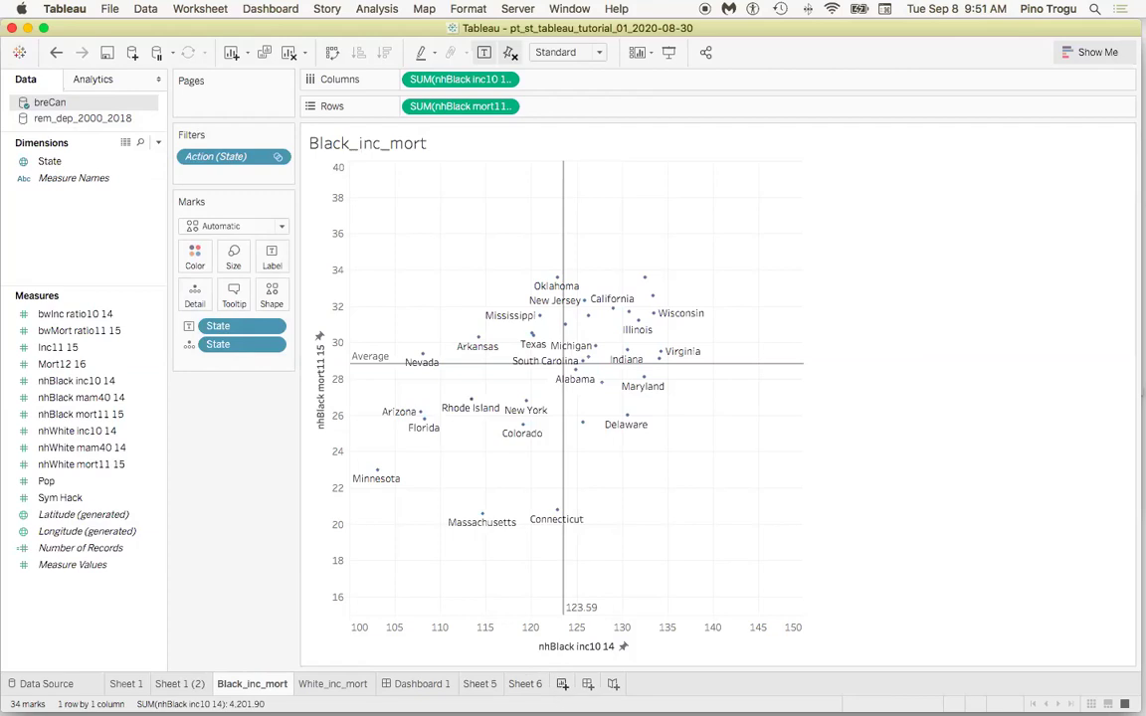
{"action": "right_click", "coordinate": [562, 684]}
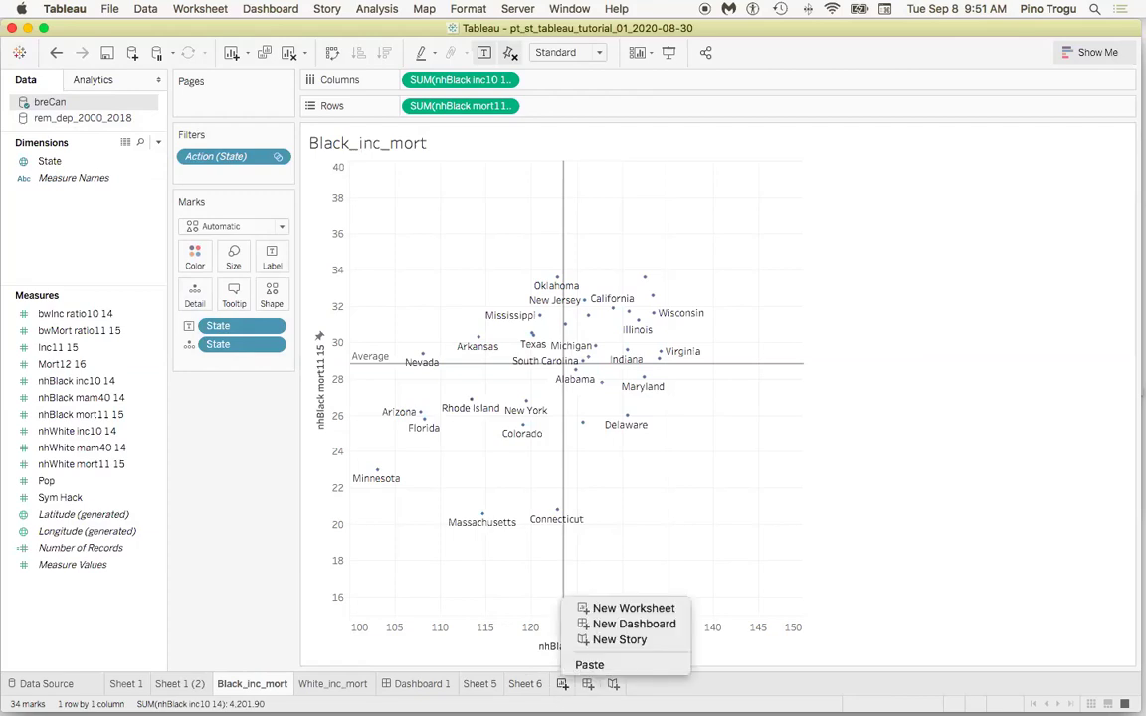
{"action": "left_click", "coordinate": [564, 690]}
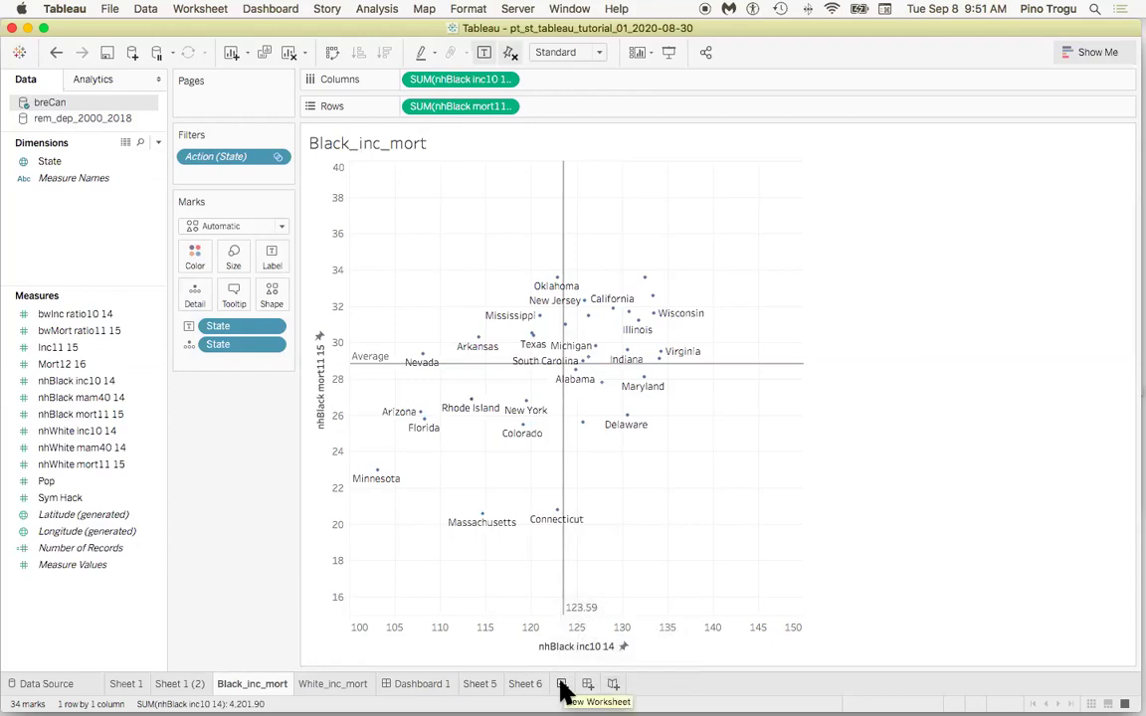
{"action": "left_click", "coordinate": [565, 686]}
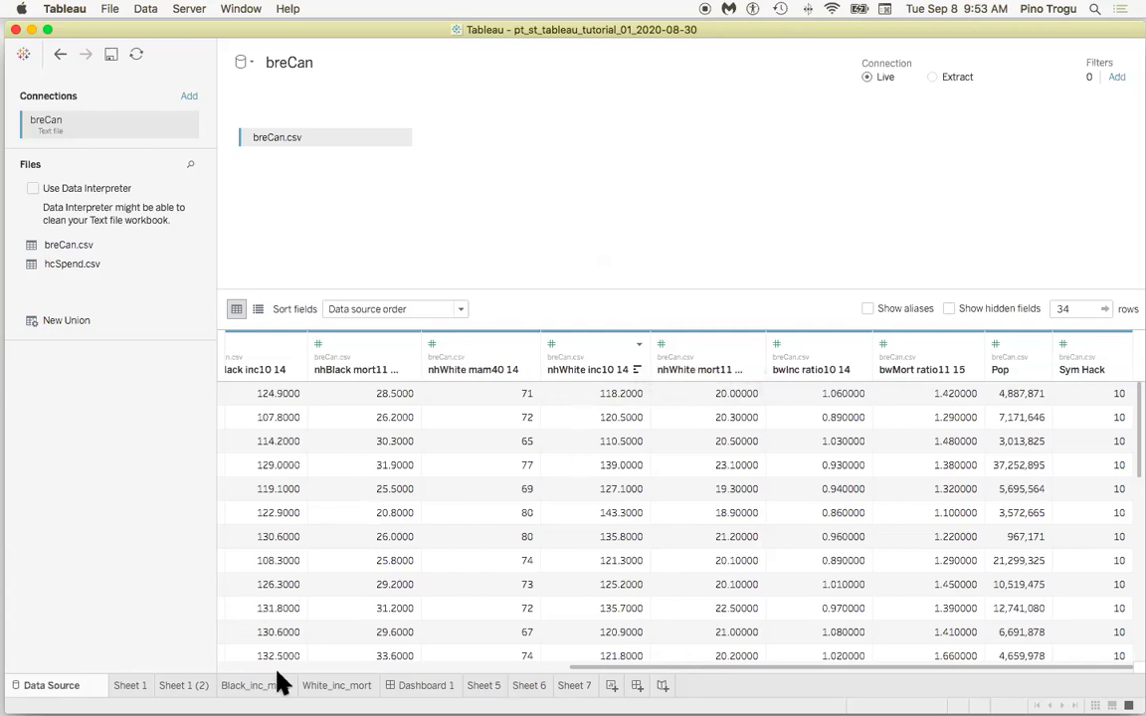
{"action": "left_click", "coordinate": [575, 687]}
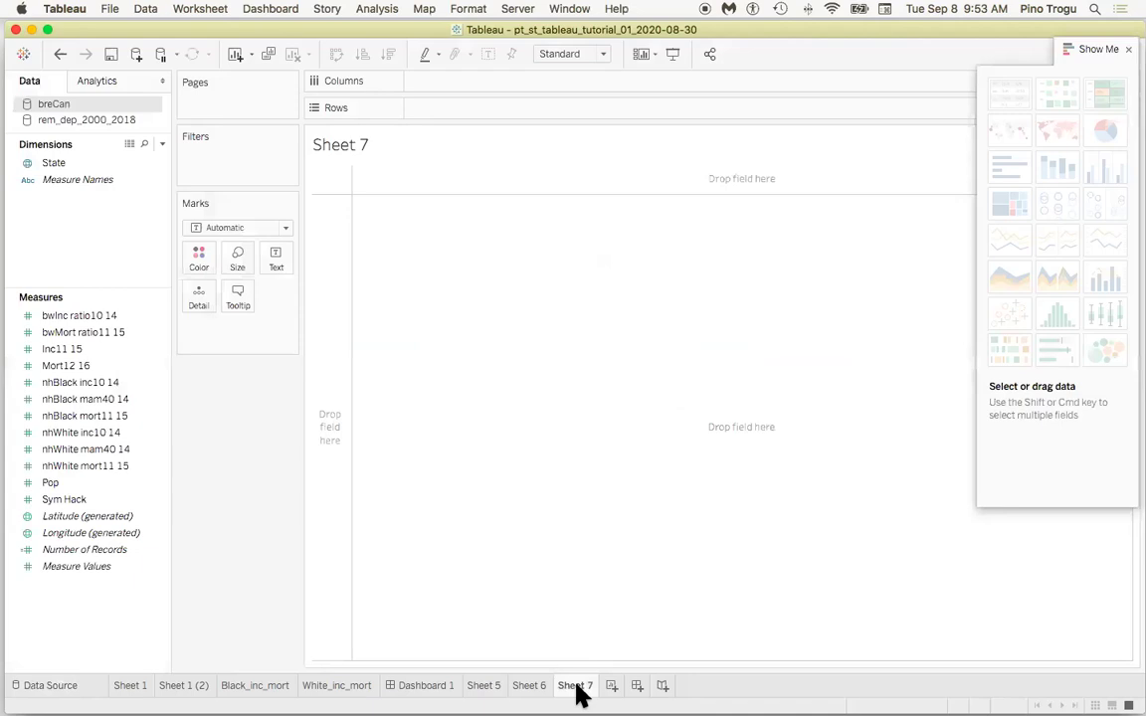
{"action": "left_click", "coordinate": [1101, 54]}
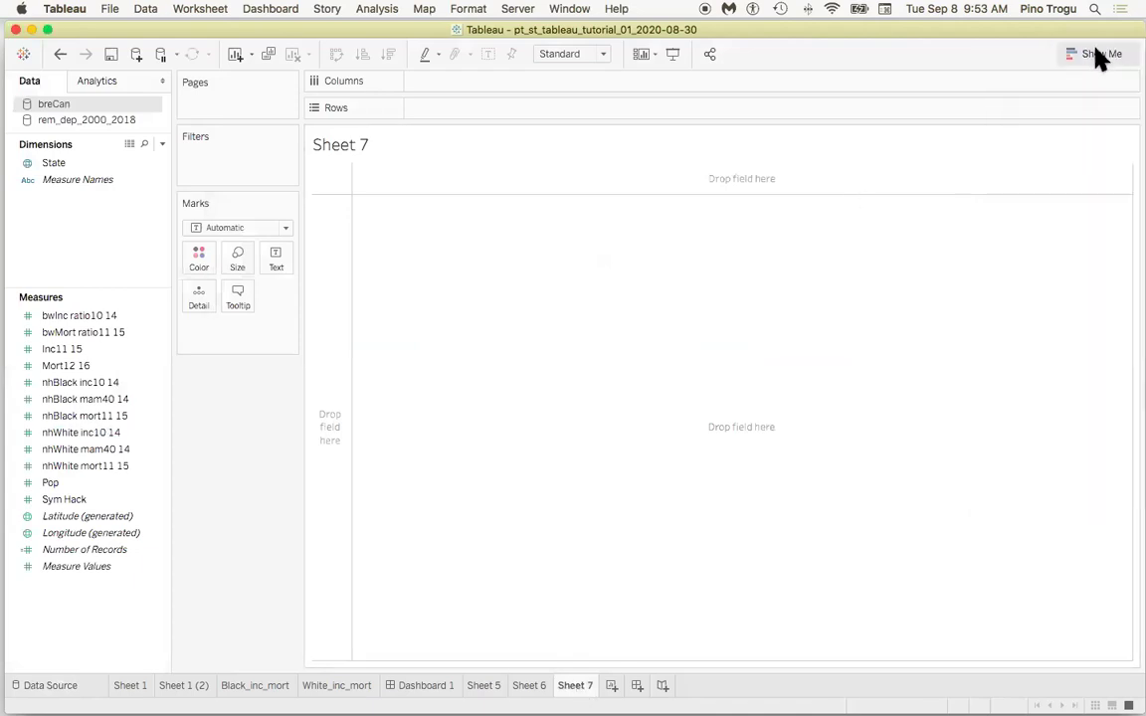
Try placing the nhWhite inc10 14 measure on Columns of the blank sheet, and undo it
{"action": "left_click", "coordinate": [92, 382]}
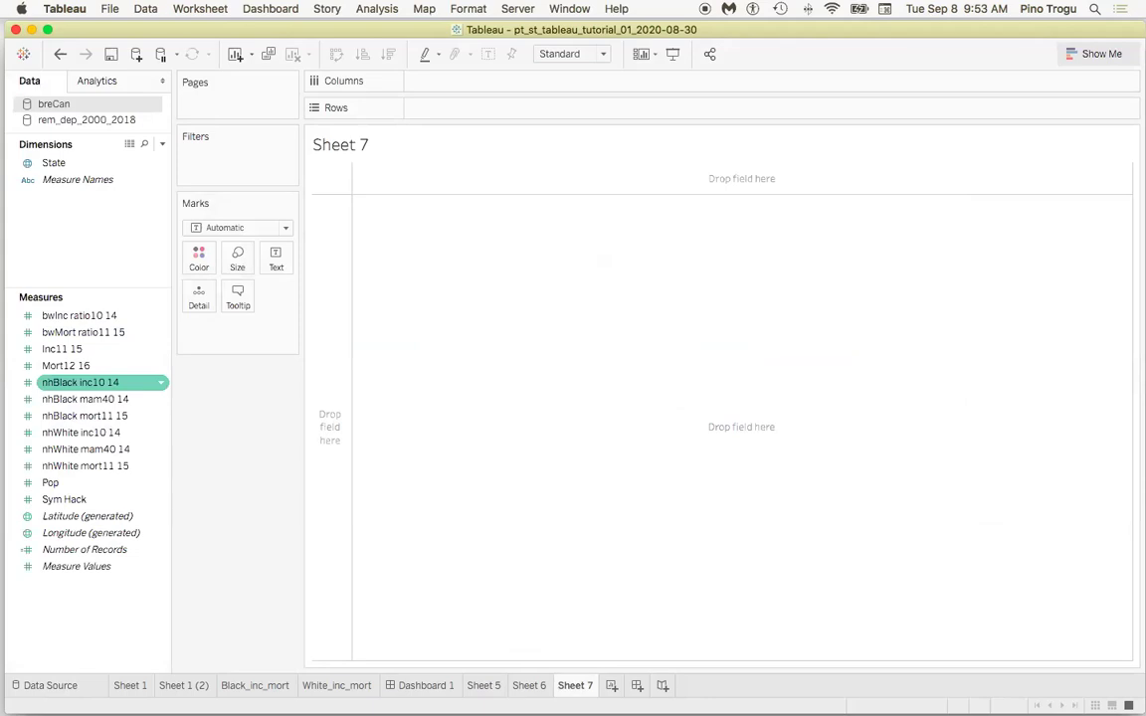
{"action": "key", "text": "Down"}
{"action": "key", "text": "Down"}
{"action": "key", "text": "Down"}
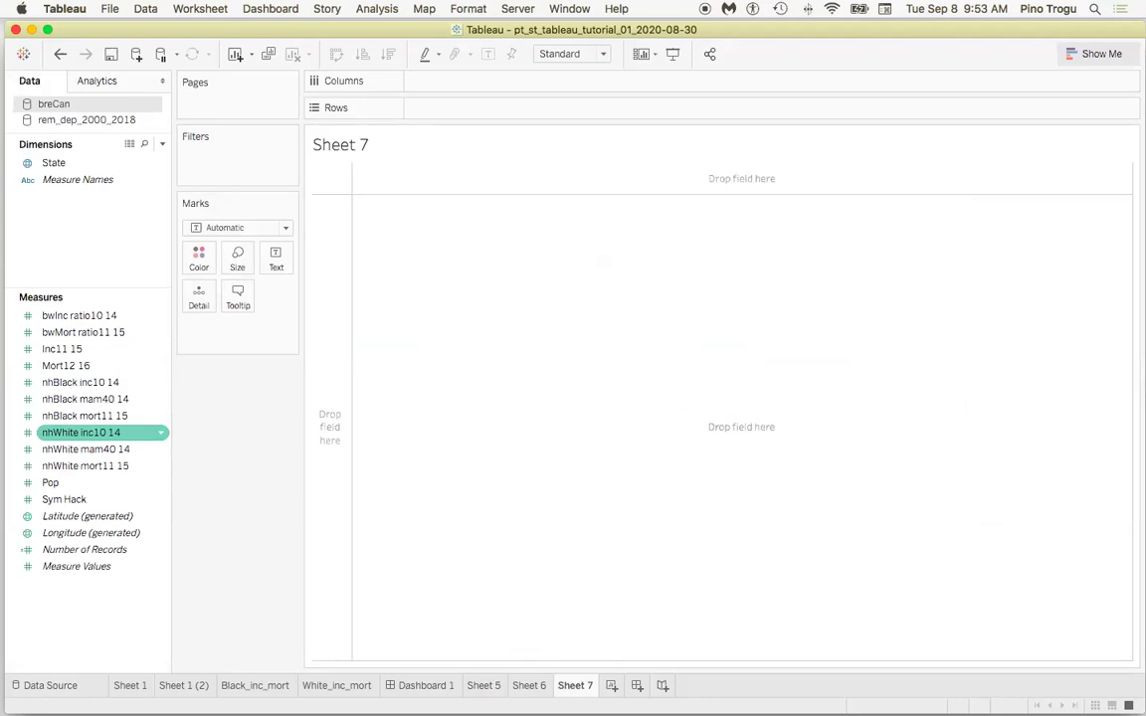
{"action": "right_click", "coordinate": [104, 435]}
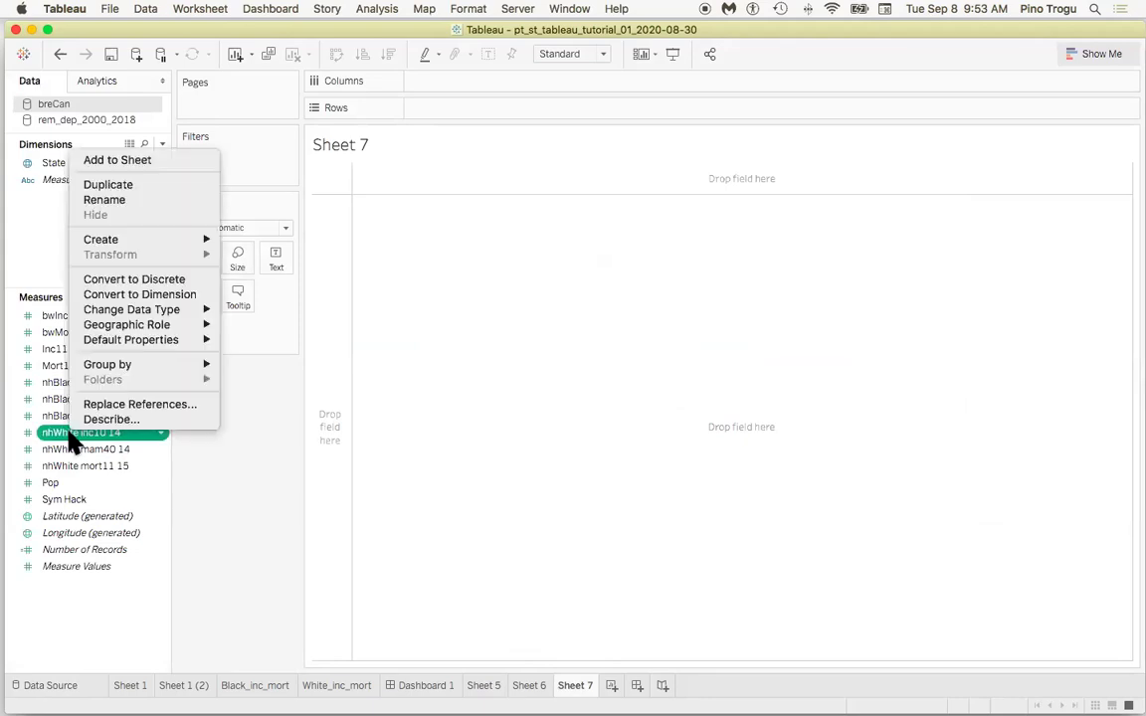
{"action": "key", "text": "Escape"}
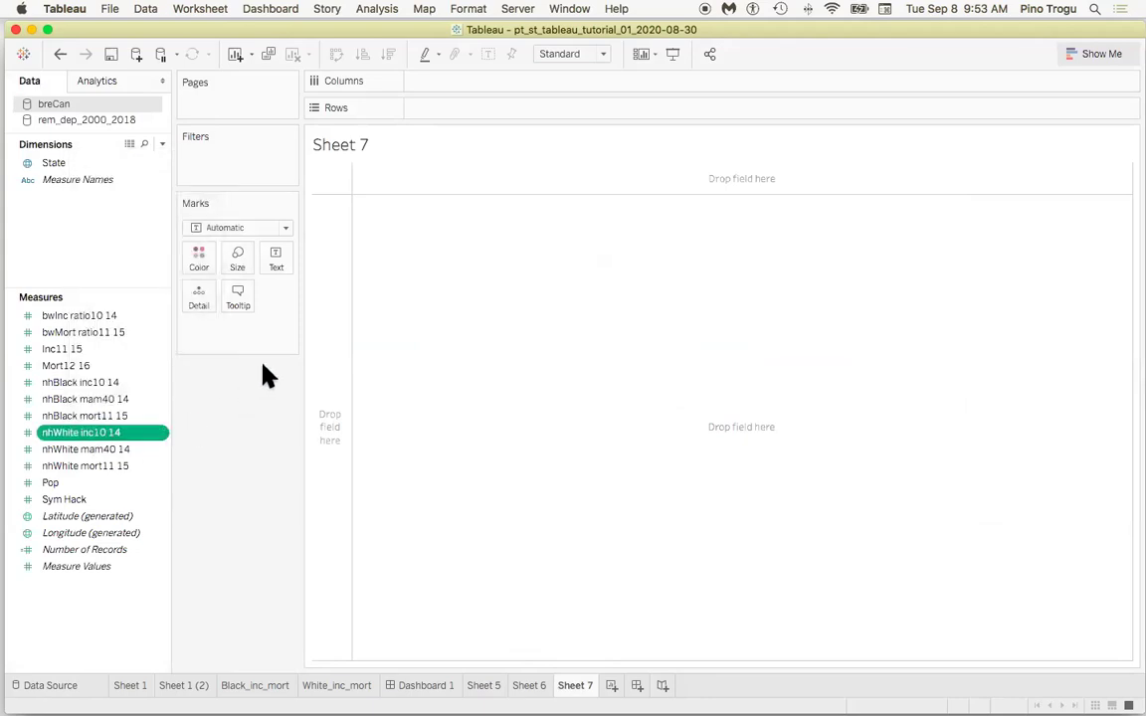
{"action": "left_click_drag", "start_coordinate": [72, 433], "coordinate": [445, 86]}
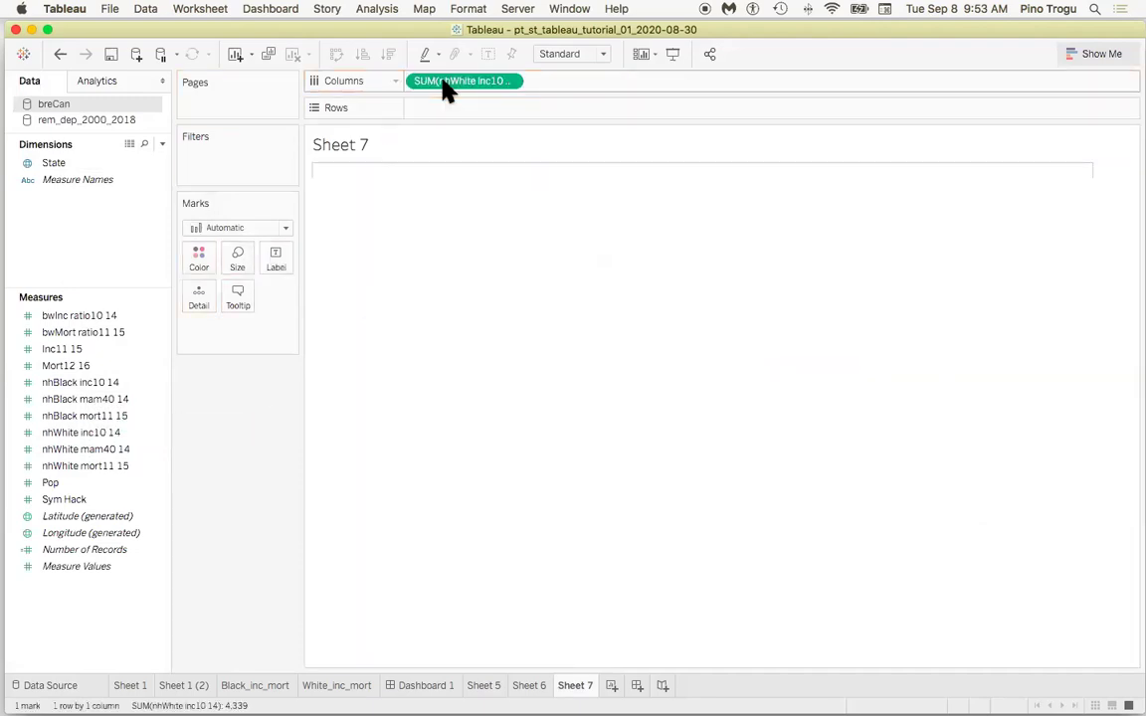
{"action": "key", "text": "super+z"}
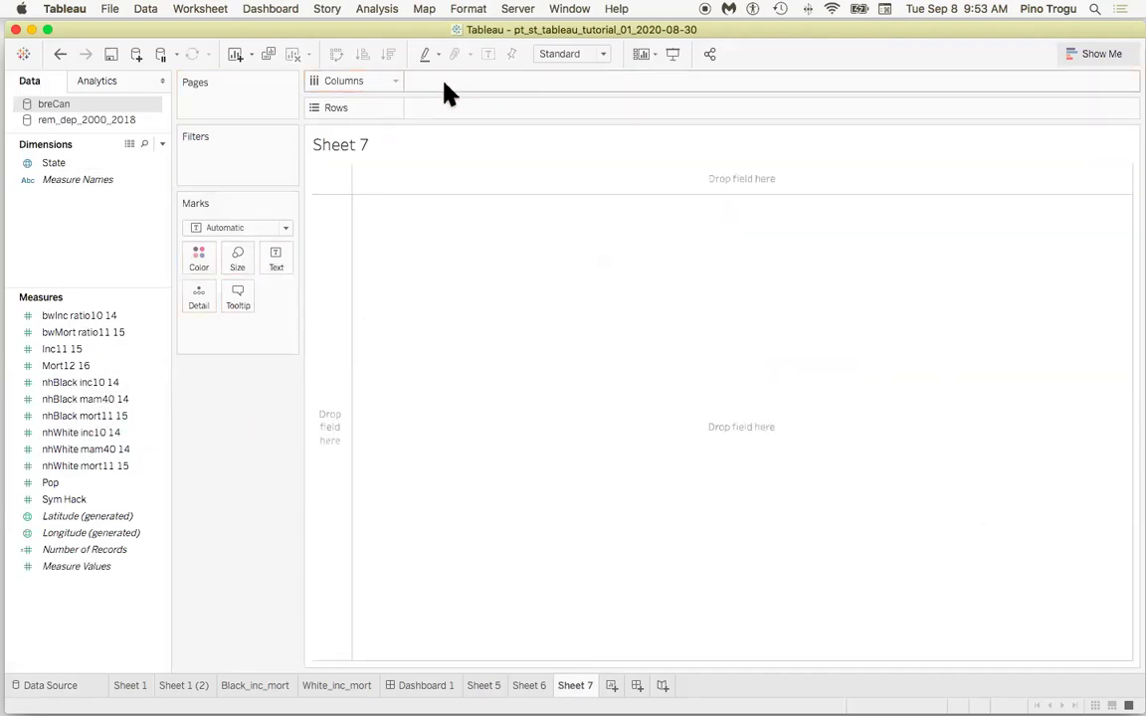
Check the geographic role options of State, try plotting State on the blank sheet as a map, and clear the sheet
{"action": "left_click", "coordinate": [122, 165]}
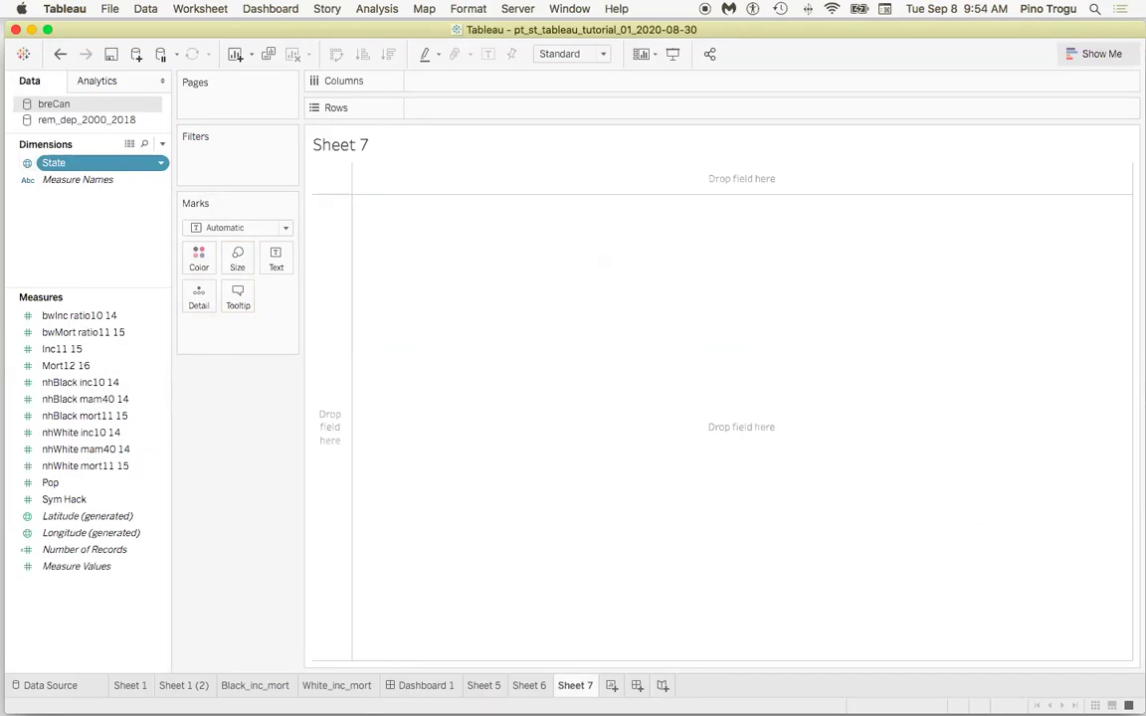
{"action": "left_click", "coordinate": [161, 165]}
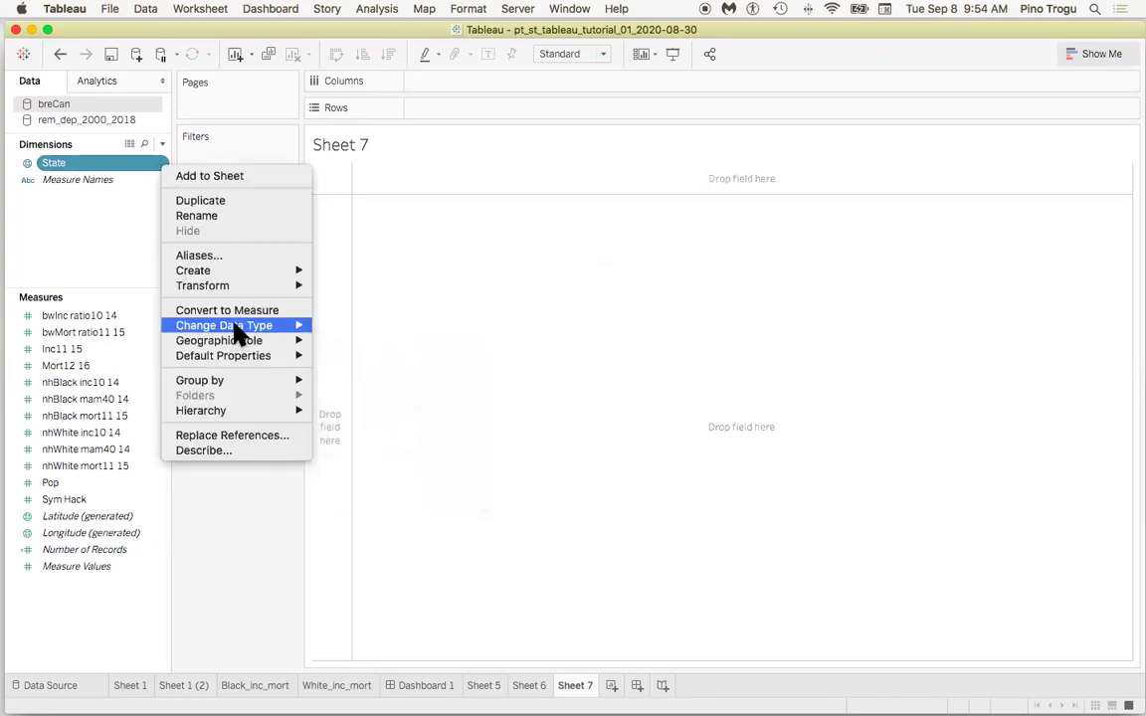
{"action": "mouse_move", "coordinate": [238, 333]}
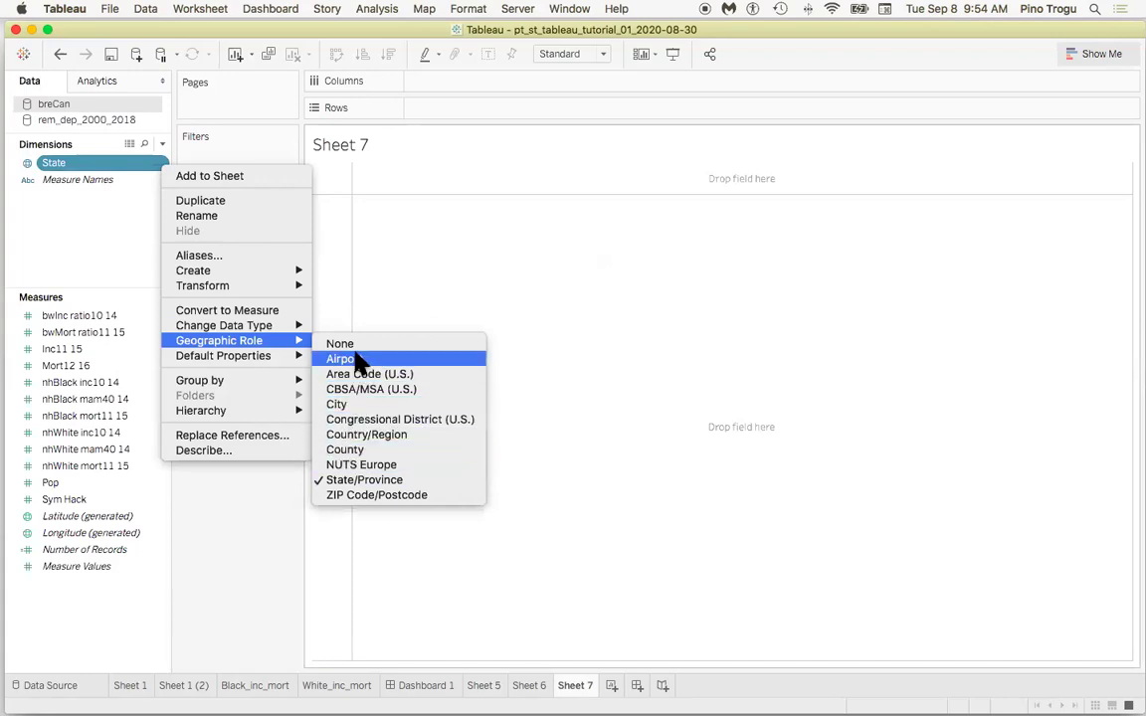
{"action": "left_click", "coordinate": [90, 188]}
{"action": "left_click_drag", "start_coordinate": [50, 169], "coordinate": [627, 363]}
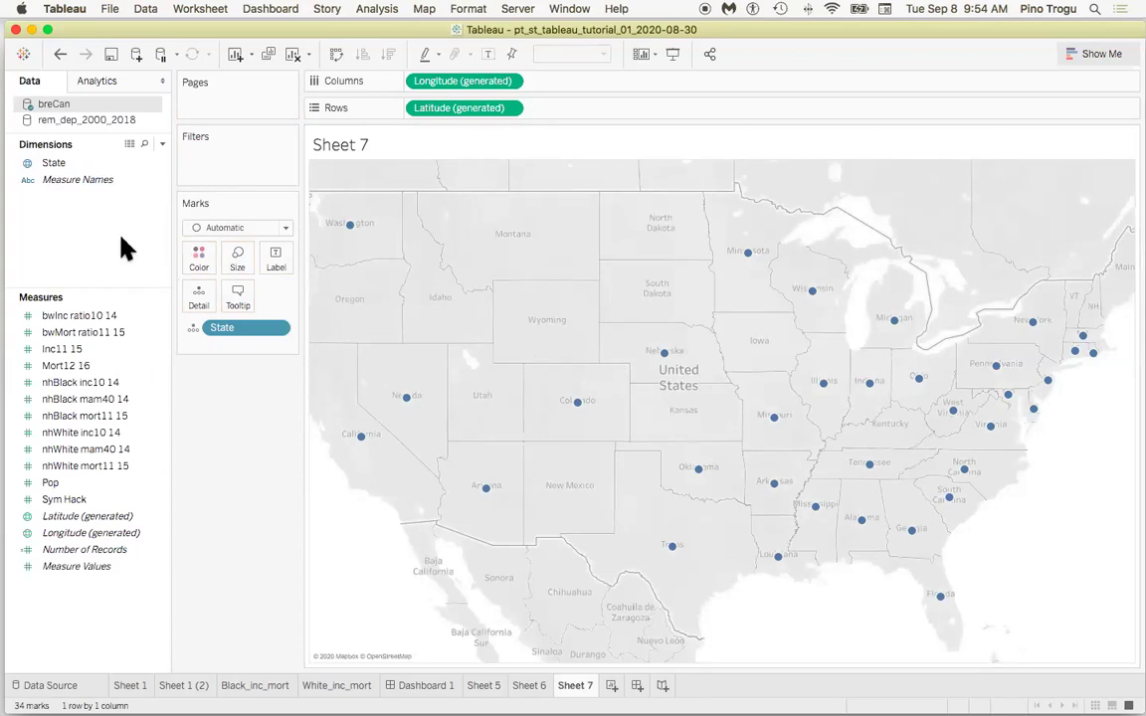
{"action": "left_click", "coordinate": [113, 162]}
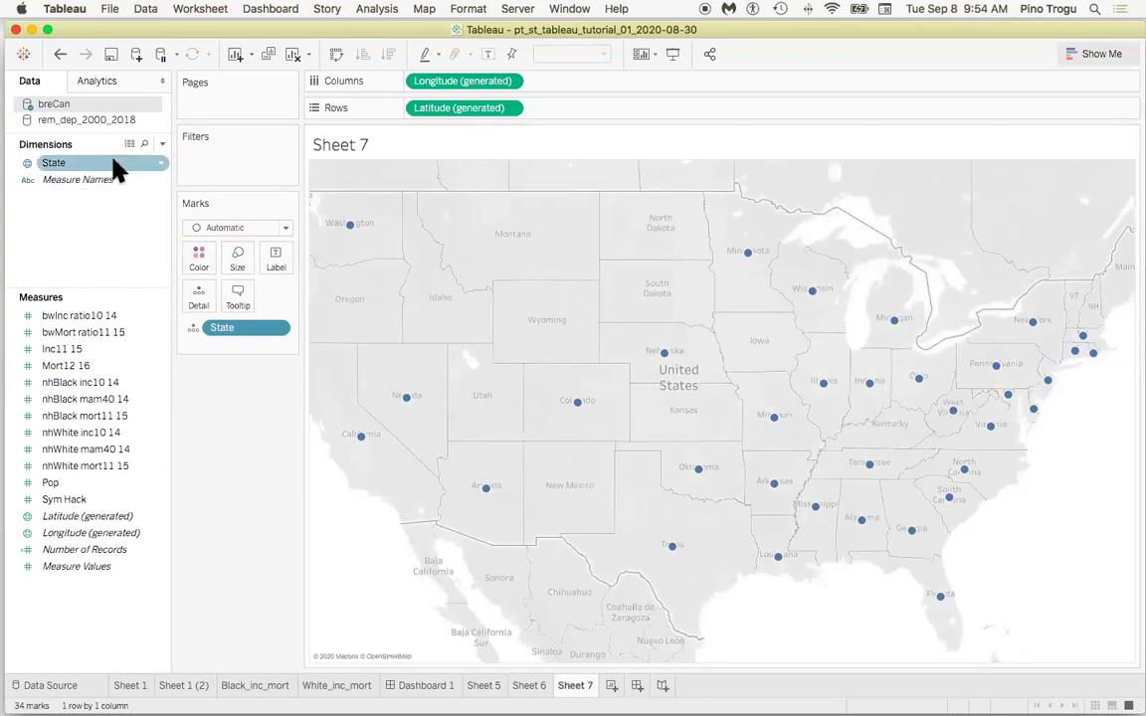
{"action": "key", "text": "alt+shift+BackSpace"}
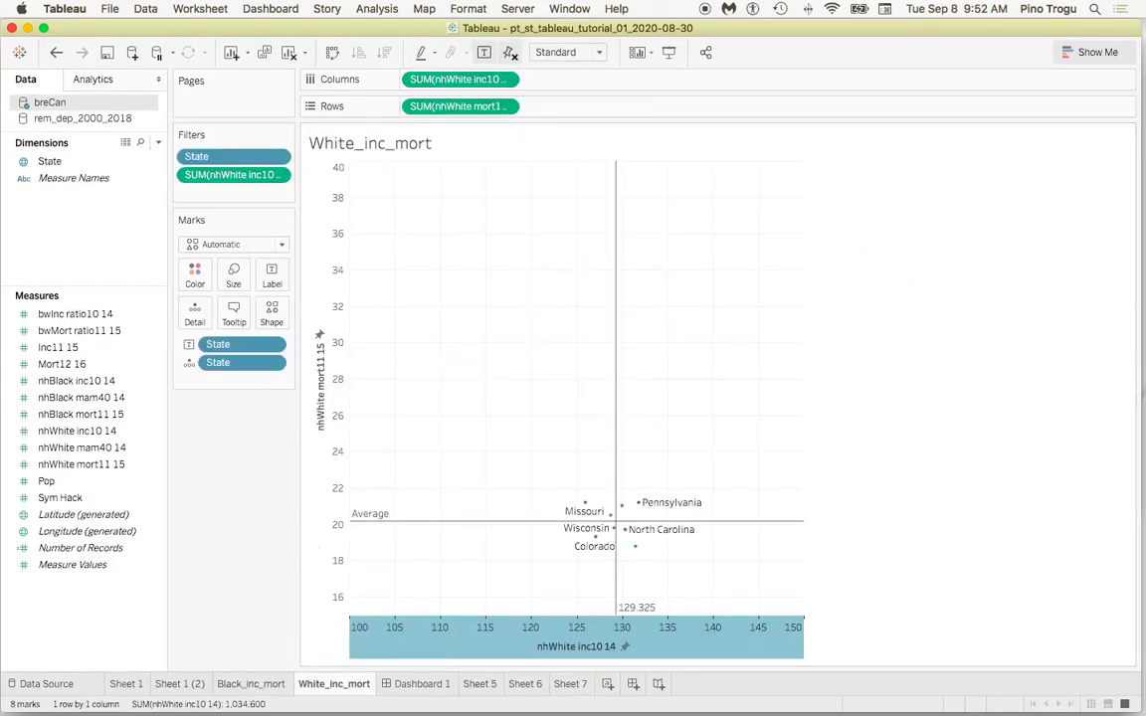
Look through the Black_inc_mort, Sheet 1, Sheet 5, Sheet 6 and Sheet 7 worksheets and open the data source page
{"action": "left_click", "coordinate": [249, 685]}
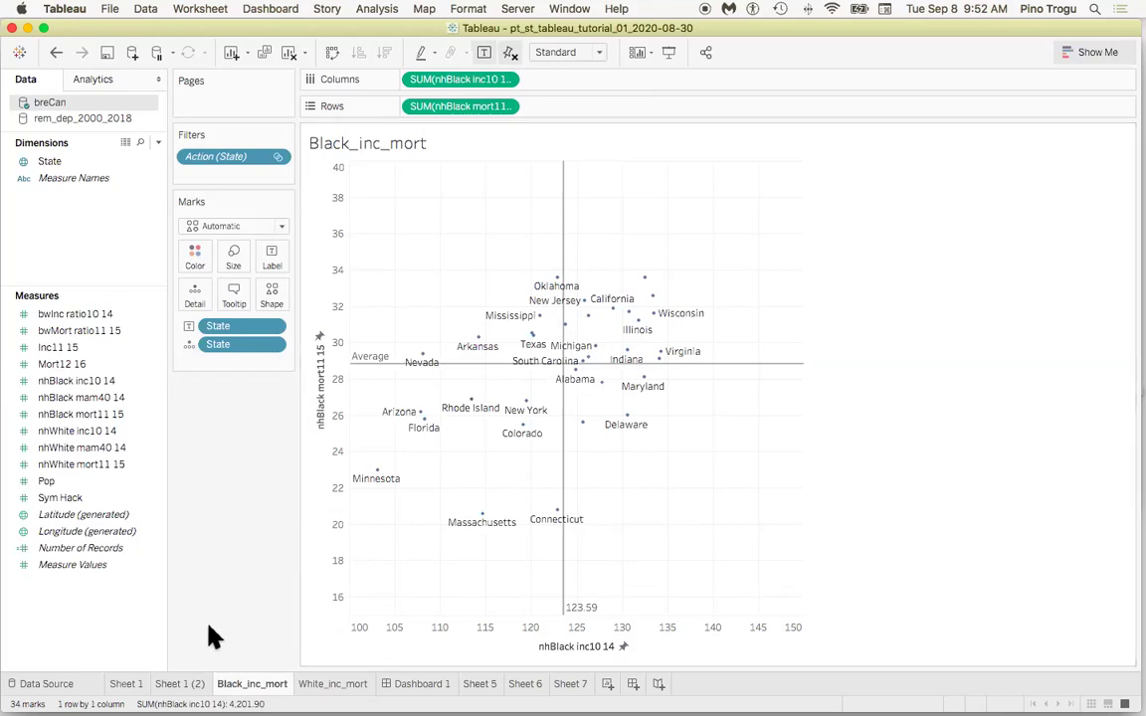
{"action": "left_click", "coordinate": [162, 685]}
{"action": "left_click", "coordinate": [131, 686]}
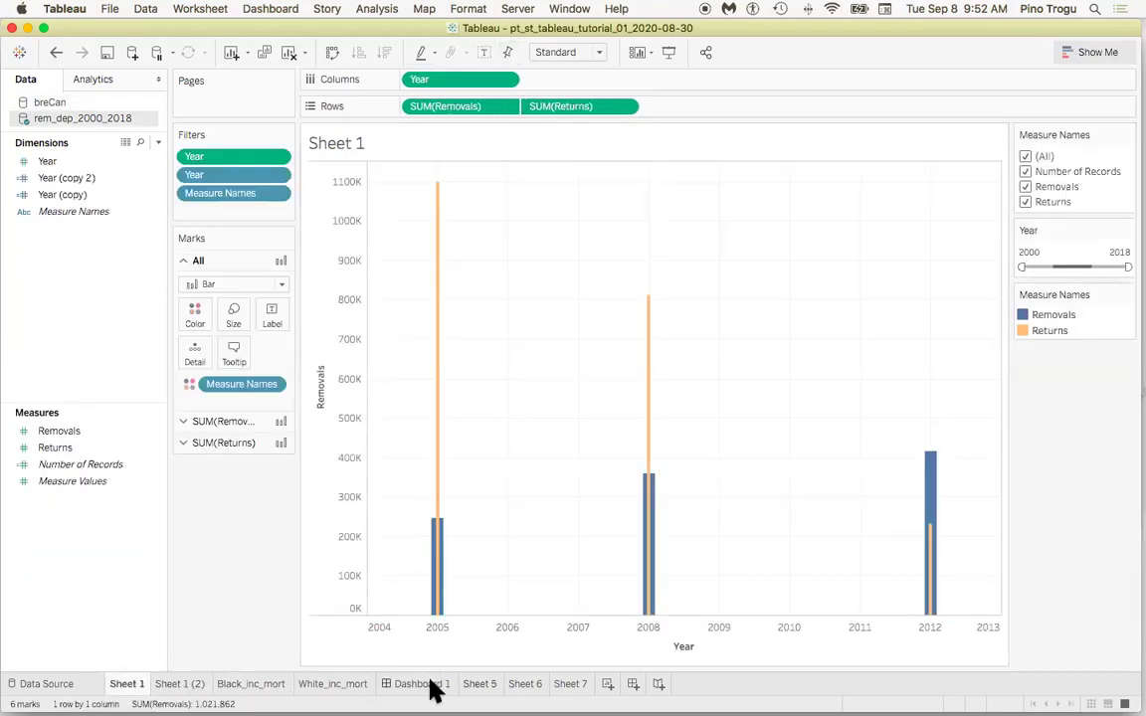
{"action": "left_click", "coordinate": [482, 687]}
{"action": "left_click", "coordinate": [526, 687]}
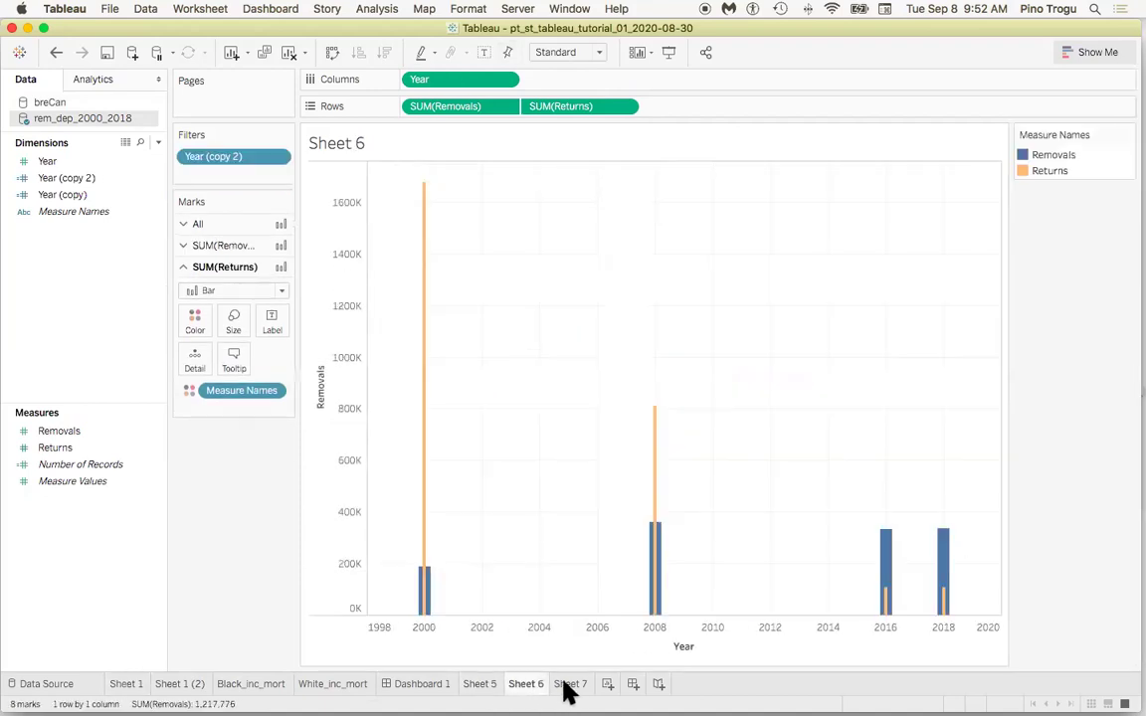
{"action": "left_click", "coordinate": [570, 686]}
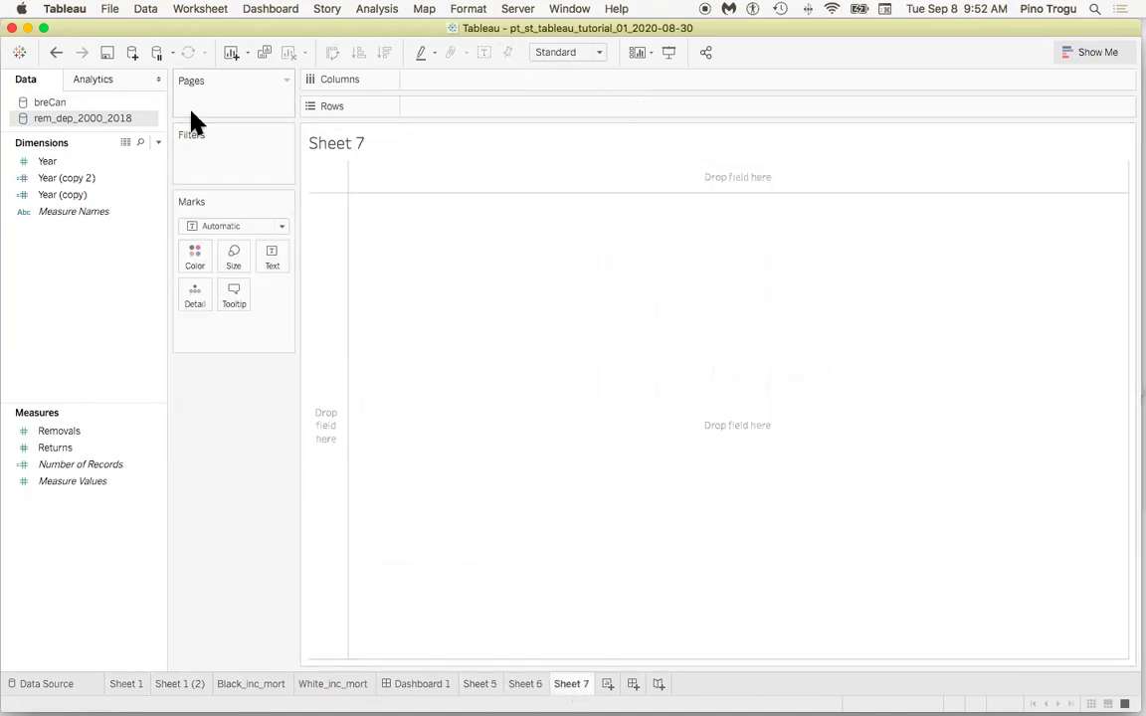
{"action": "key", "text": "super+1"}
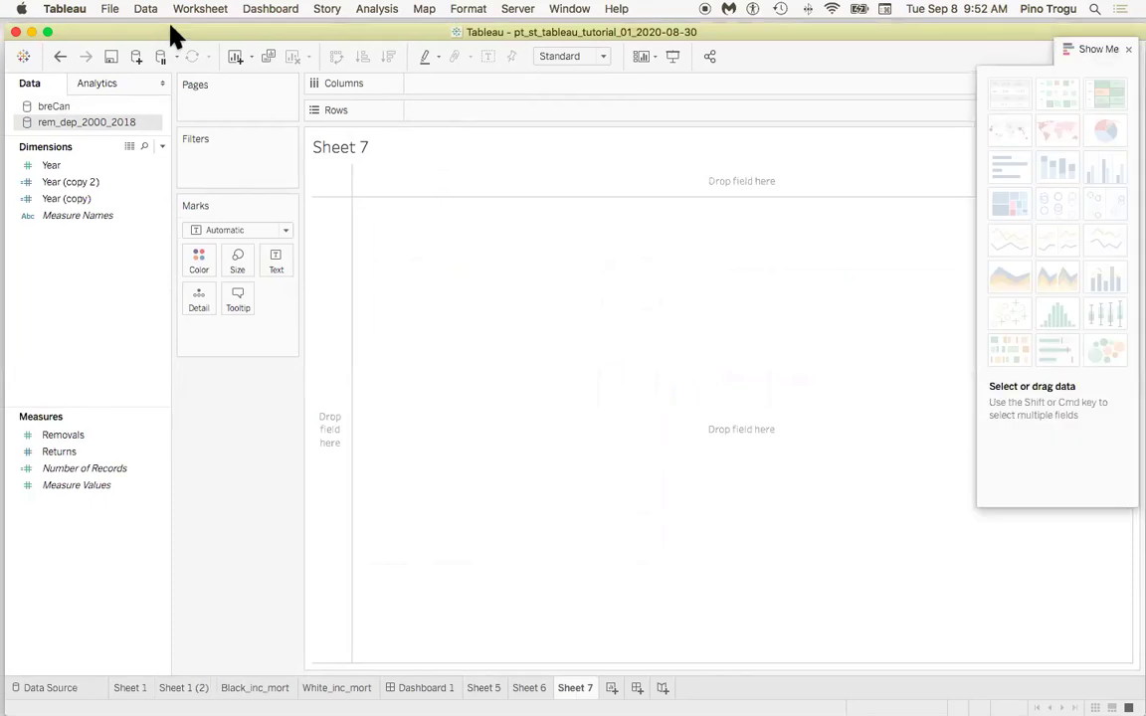
{"action": "left_click", "coordinate": [65, 686]}
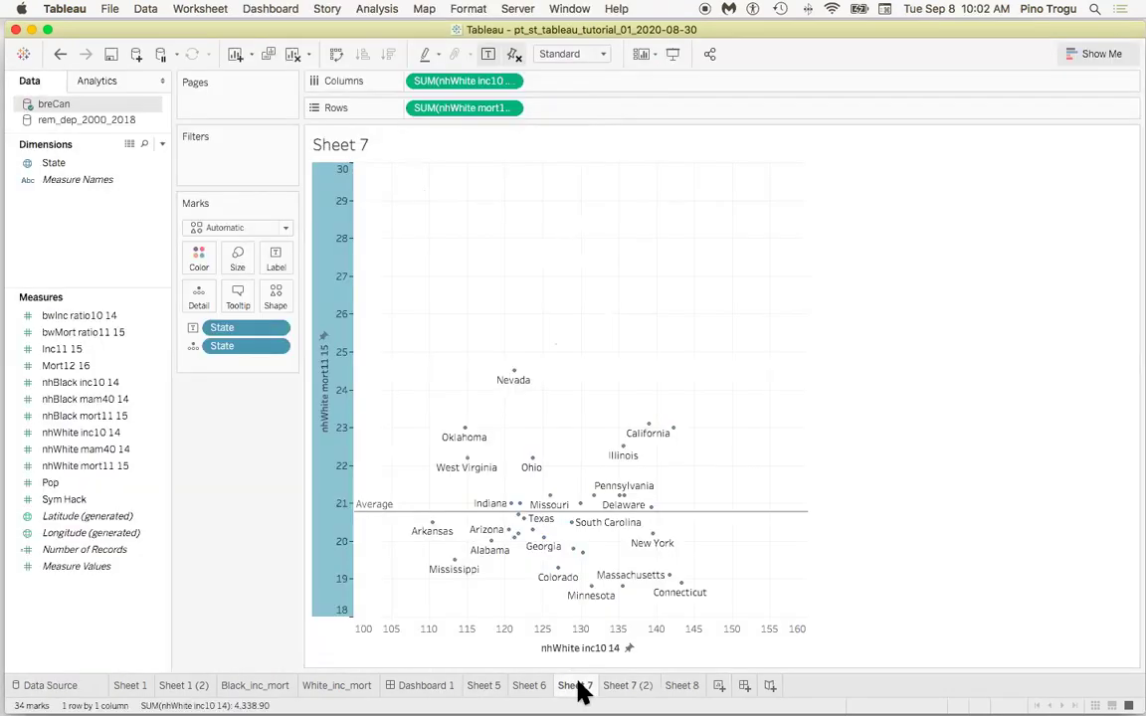
Compare the nhWhite and nhBlack incidence and mortality scatter plots by alternating between Sheet 7 and Sheet 7 (2)
{"action": "left_click", "coordinate": [622, 690]}
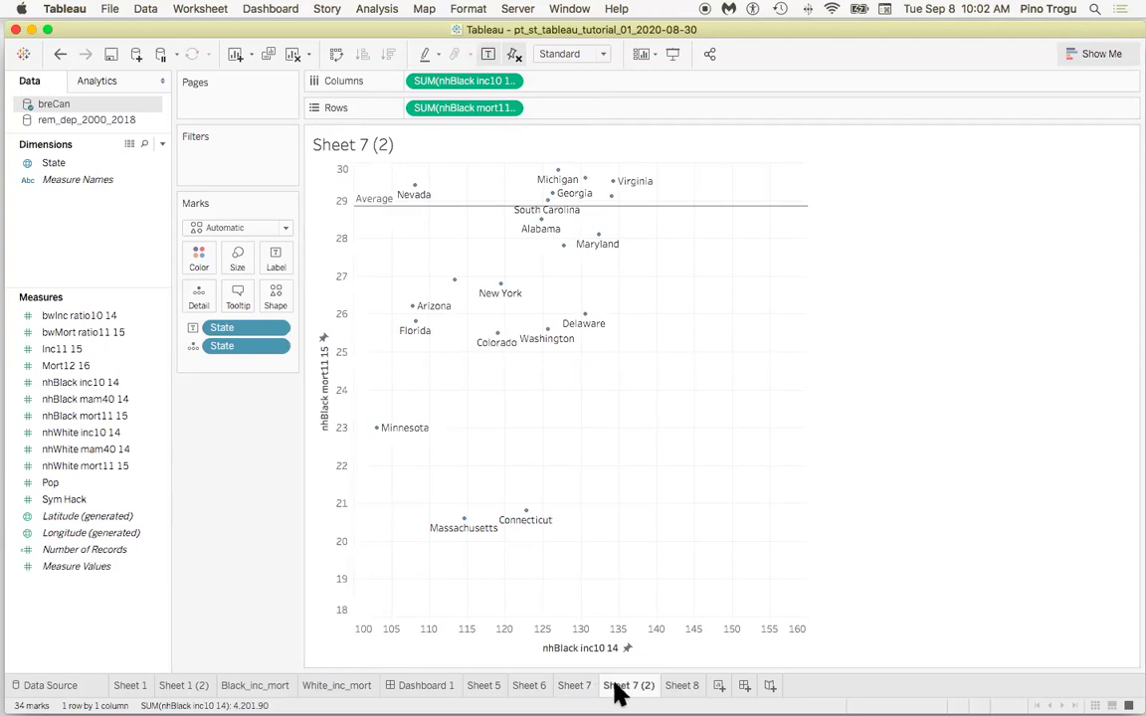
{"action": "left_click", "coordinate": [577, 690]}
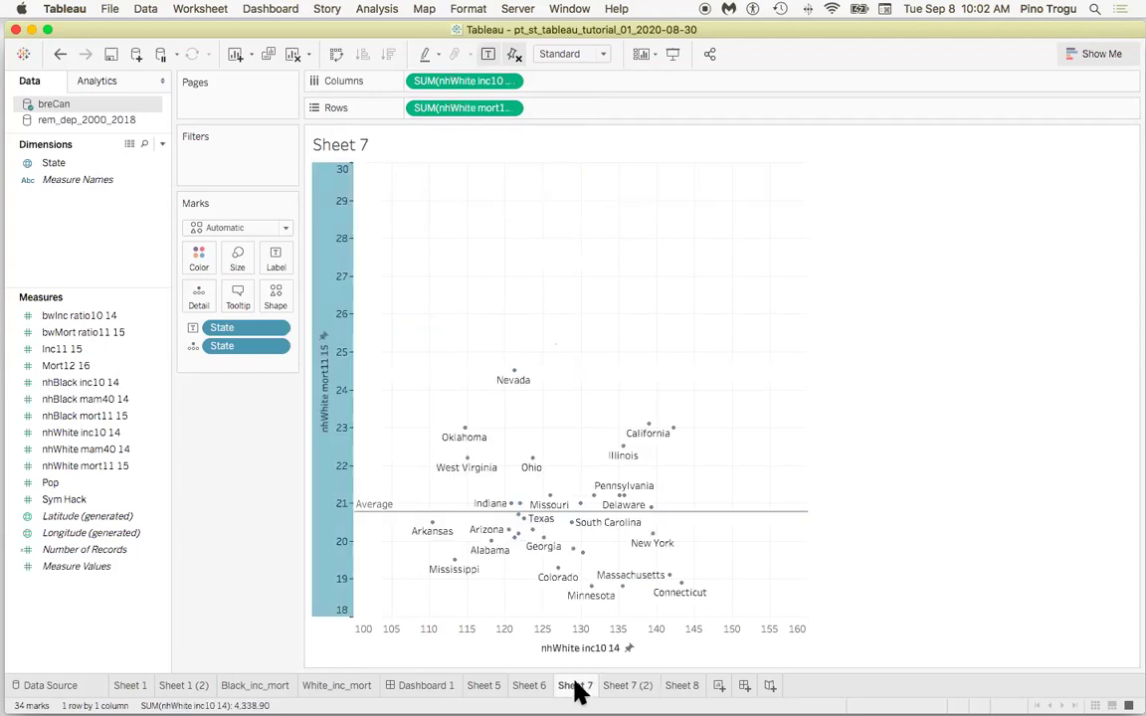
{"action": "left_click", "coordinate": [633, 691]}
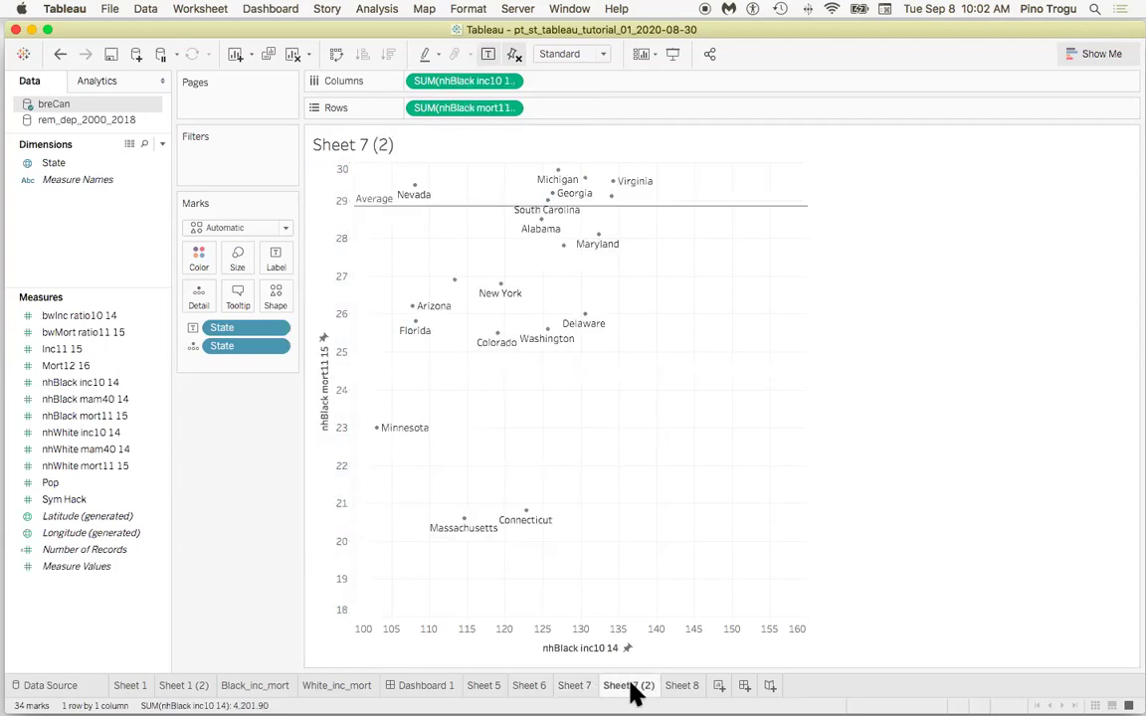
{"action": "left_click", "coordinate": [577, 689]}
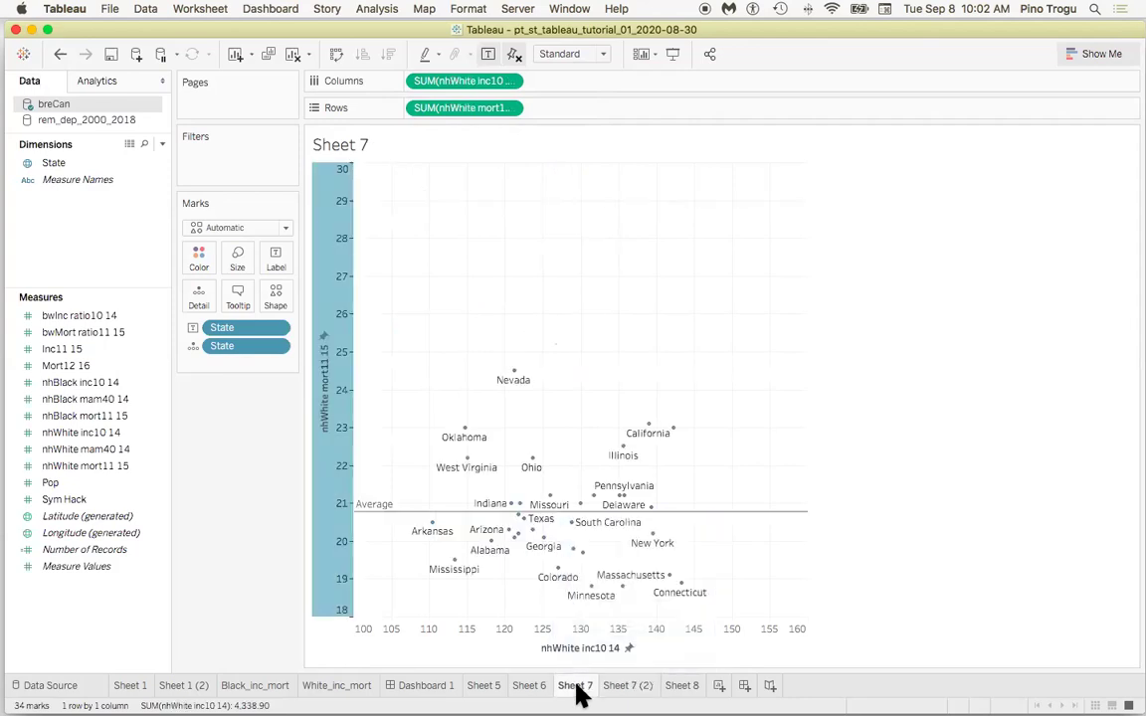
Compare the Sheet 7 and Sheet 7 (2) scatter plots and check the average reference line settings of the nhBlack mort11 15 axis
{"action": "left_click", "coordinate": [627, 689]}
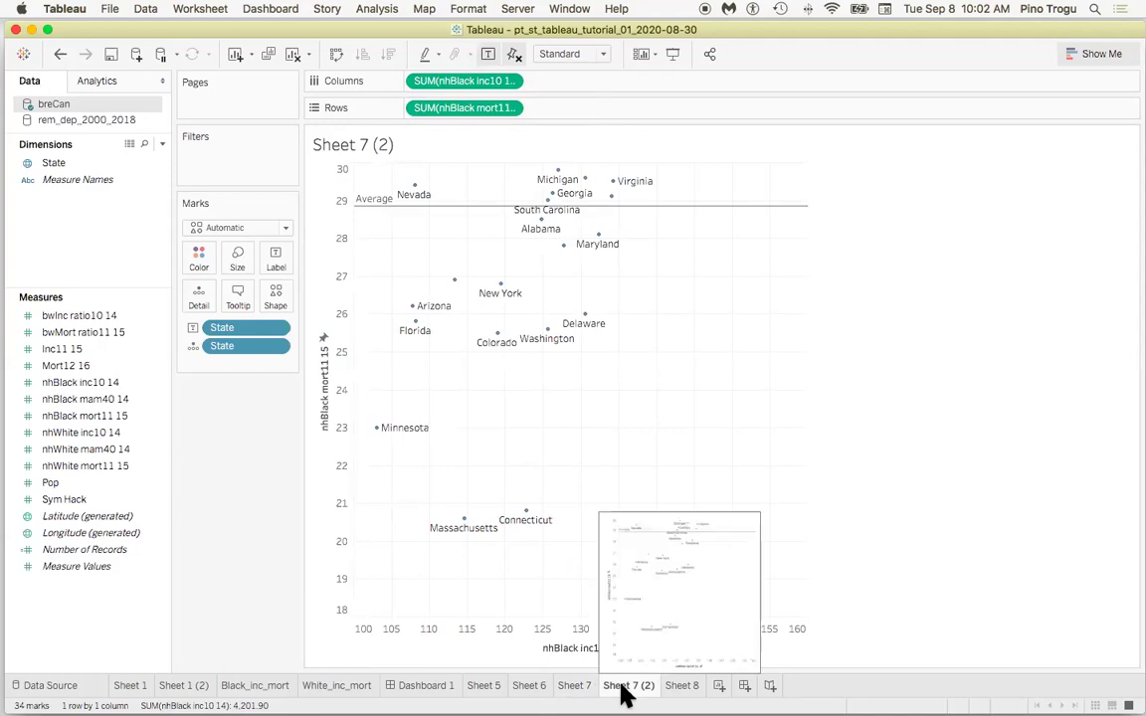
{"action": "left_click", "coordinate": [581, 686]}
{"action": "left_click", "coordinate": [627, 686]}
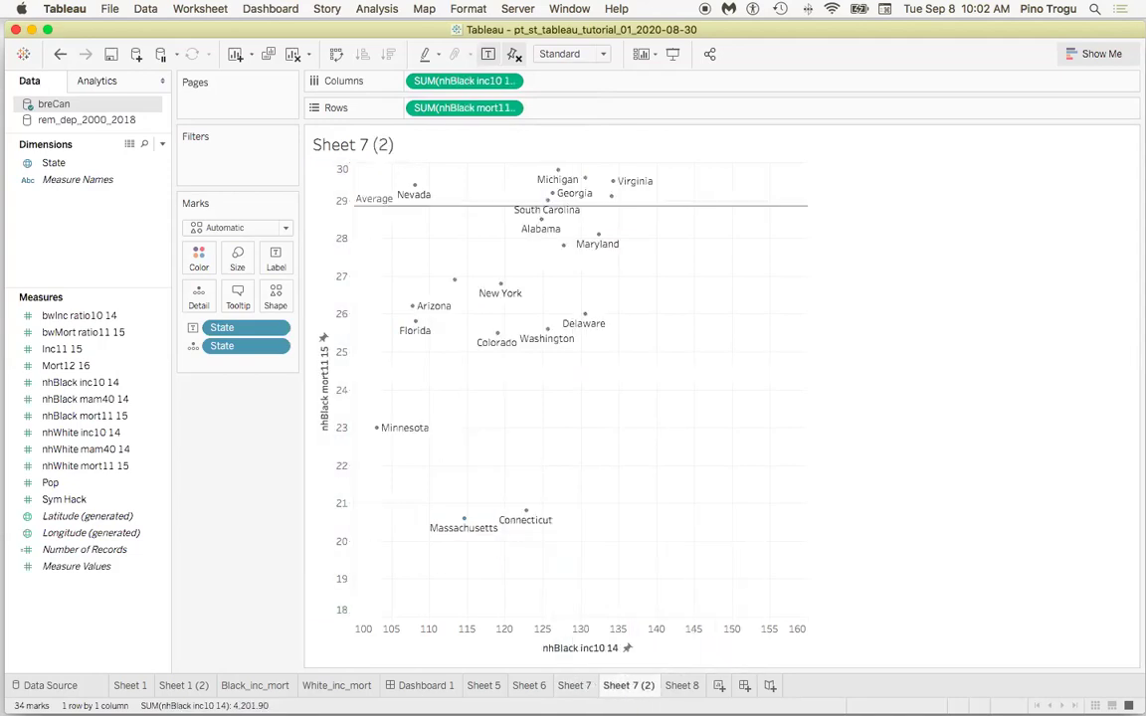
{"action": "right_click", "coordinate": [340, 212]}
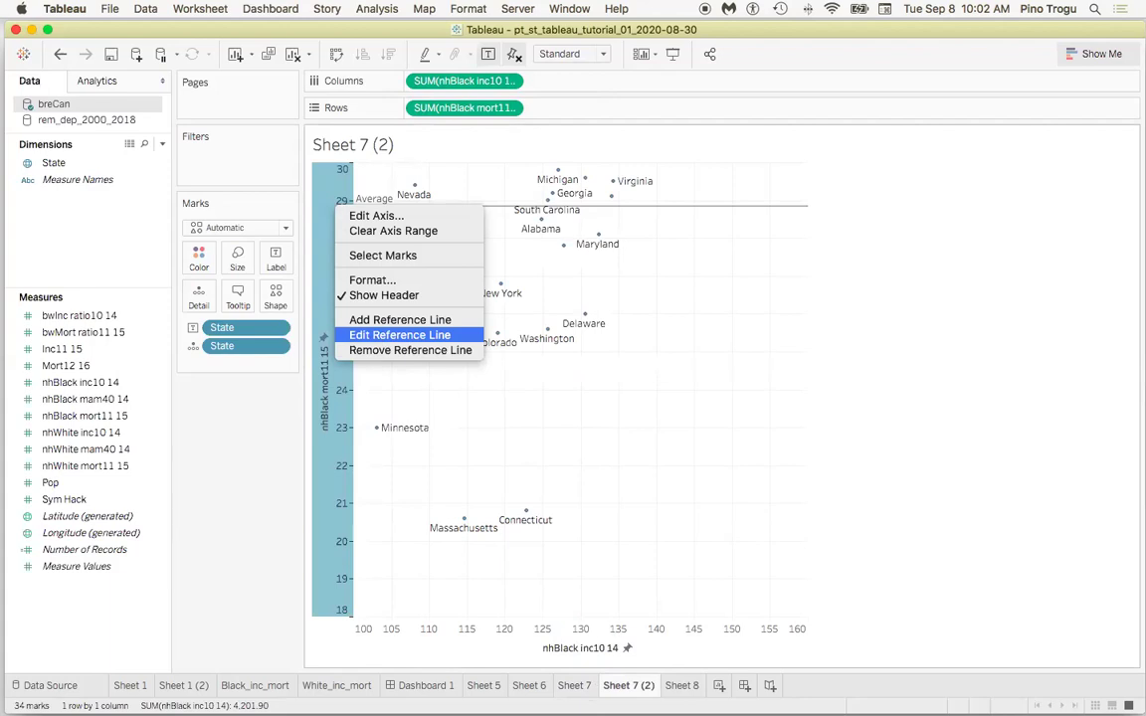
{"action": "left_click", "coordinate": [388, 336]}
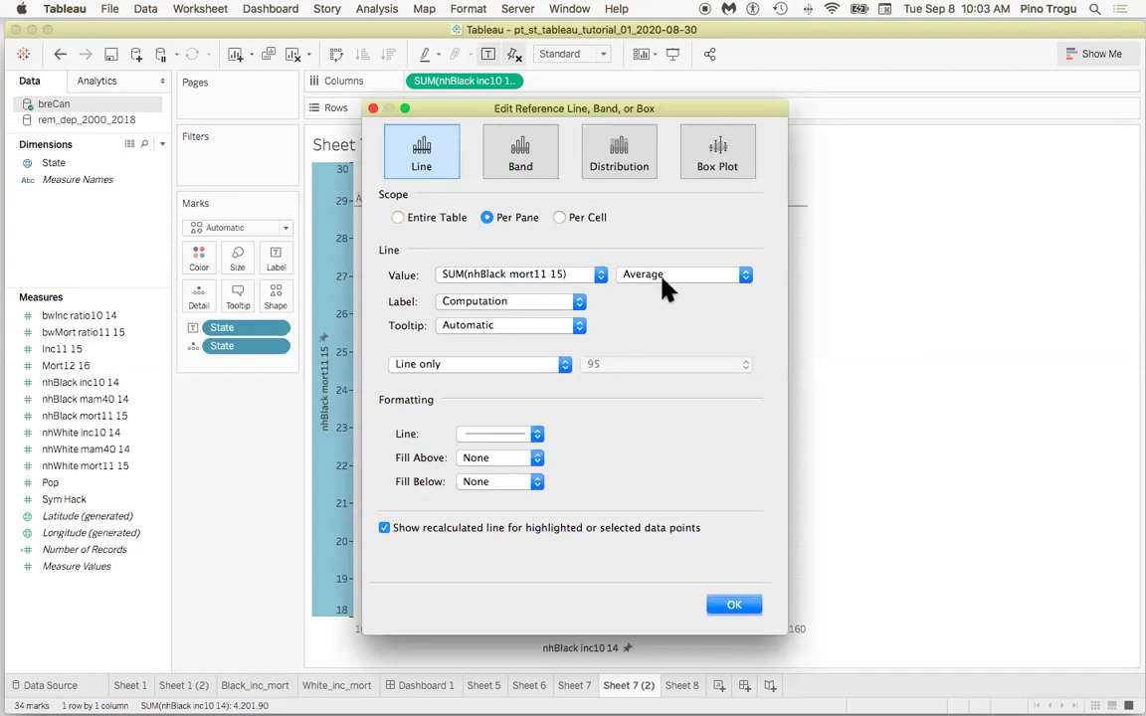
{"action": "left_click", "coordinate": [735, 604]}
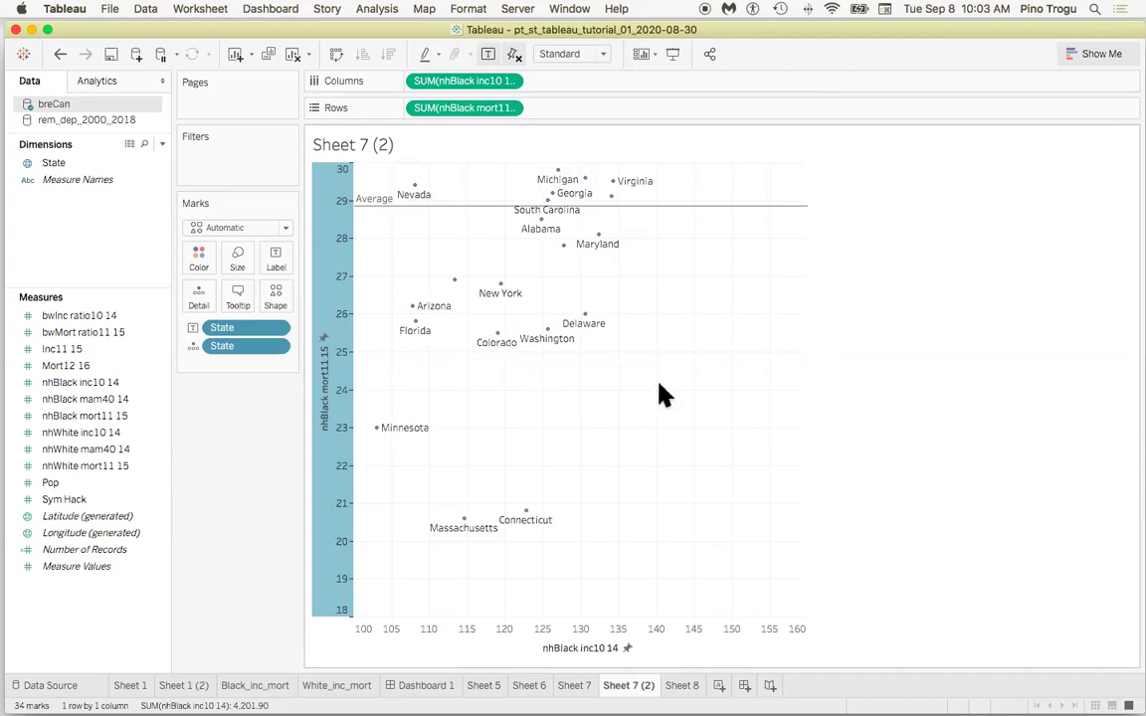
{"action": "left_click", "coordinate": [572, 686]}
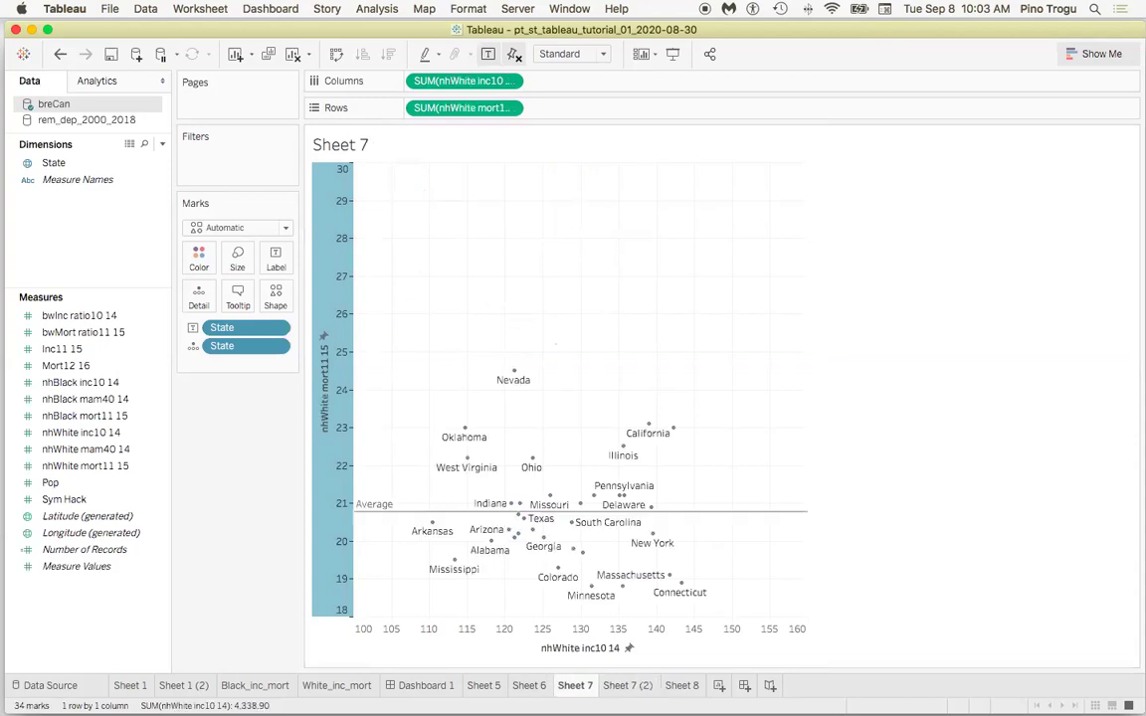
{"action": "left_click", "coordinate": [629, 688]}
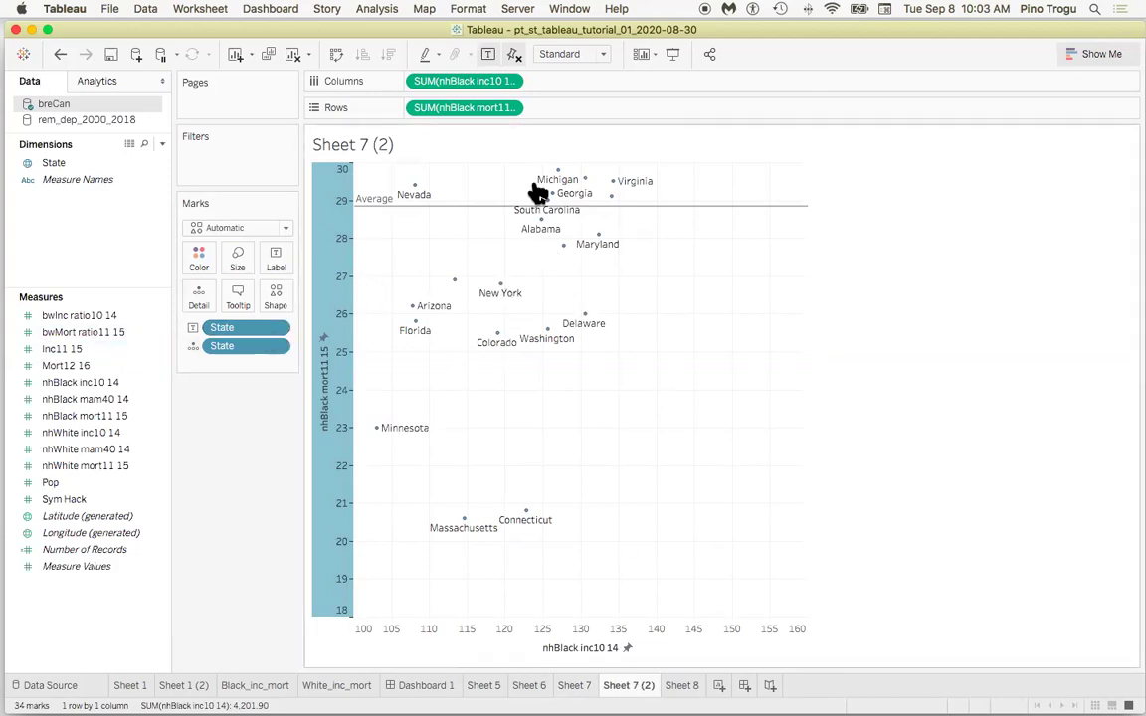
Filter Sheet 7 (2) on all values of nhBlack mort11 15, keeping the full range from 20.6 to 33.6
{"action": "mouse_move", "coordinate": [539, 354]}
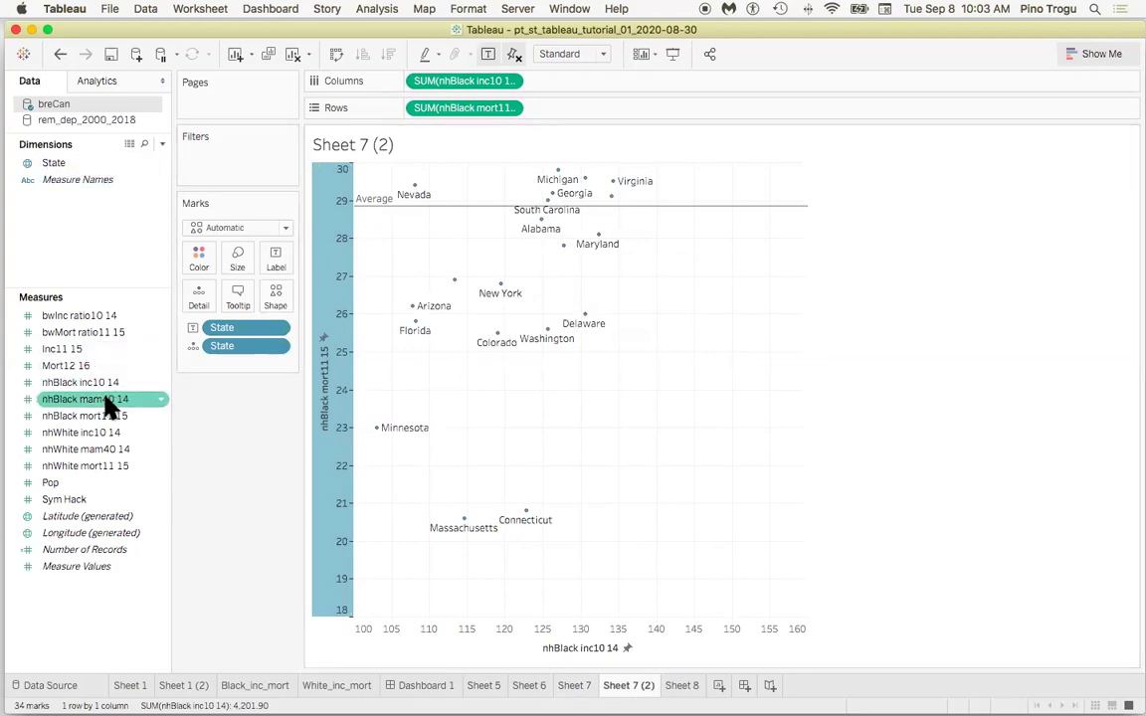
{"action": "left_click_drag", "start_coordinate": [99, 416], "coordinate": [261, 161]}
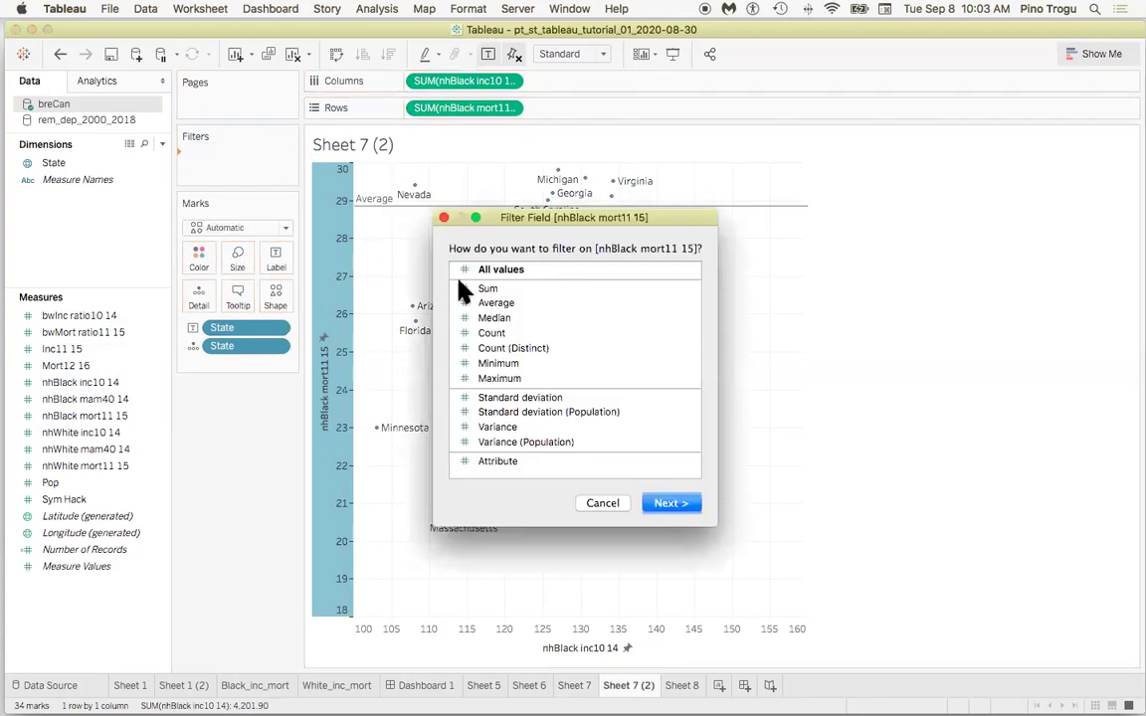
{"action": "left_click", "coordinate": [468, 269]}
{"action": "left_click", "coordinate": [654, 504]}
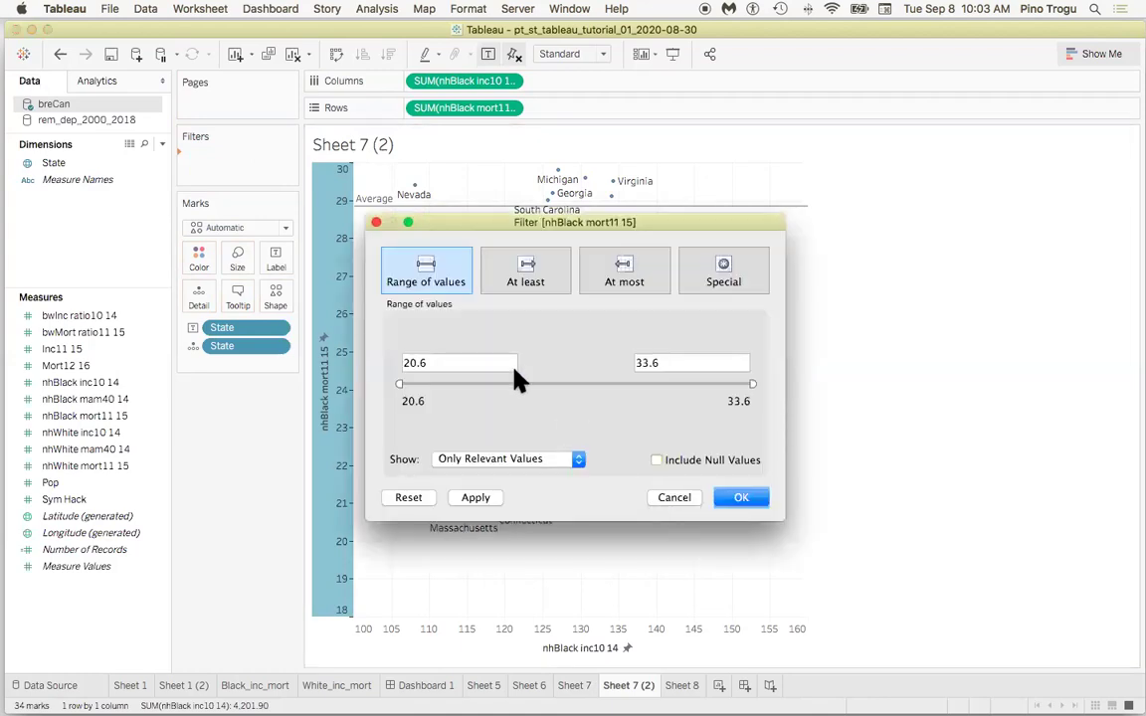
{"action": "left_click", "coordinate": [740, 500]}
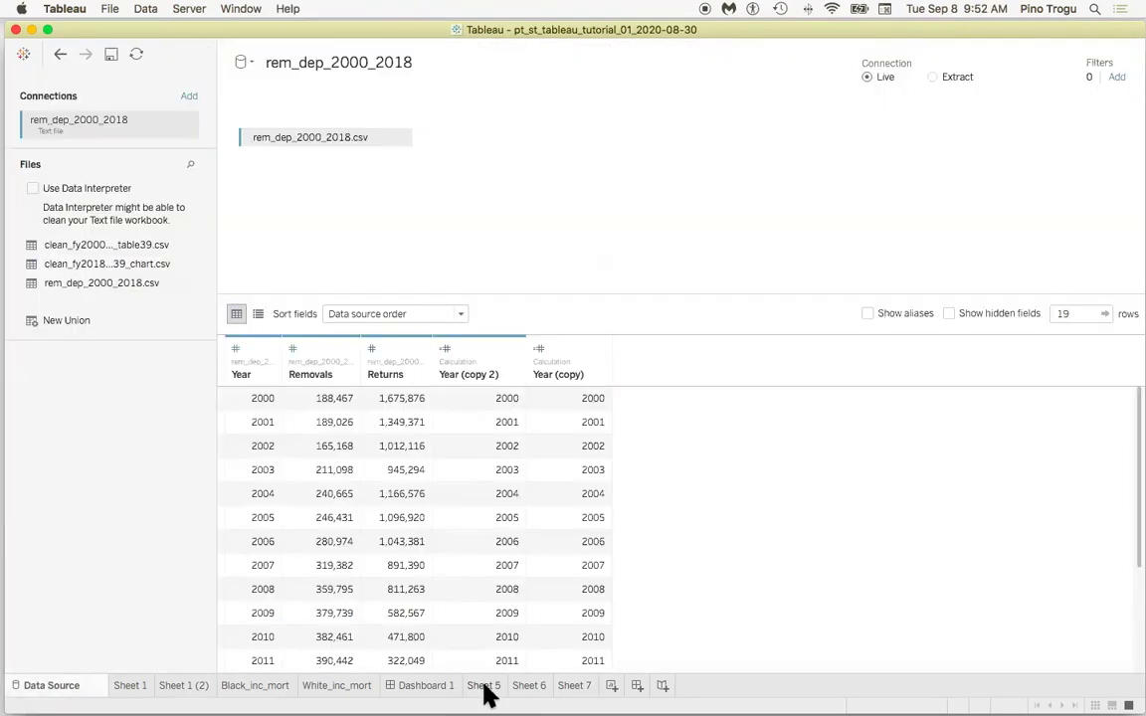
Open the blank Sheet 7 after viewing Sheet 5, and switch its data source to breCan
{"action": "left_click", "coordinate": [485, 686]}
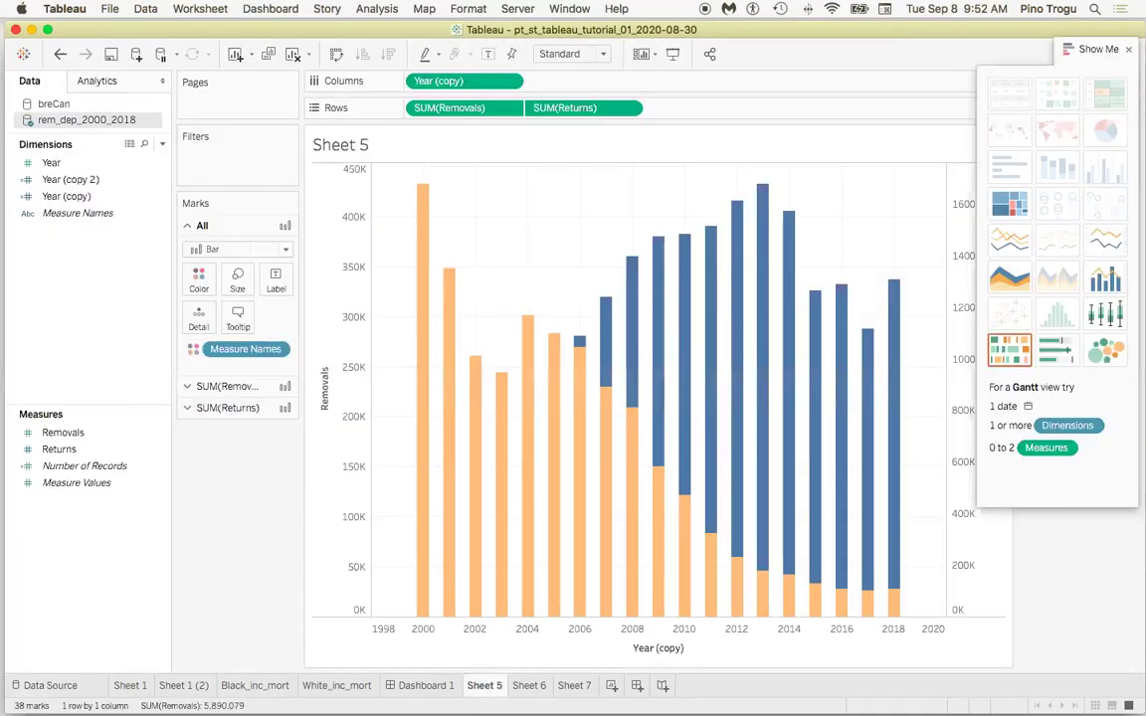
{"action": "left_click", "coordinate": [574, 686]}
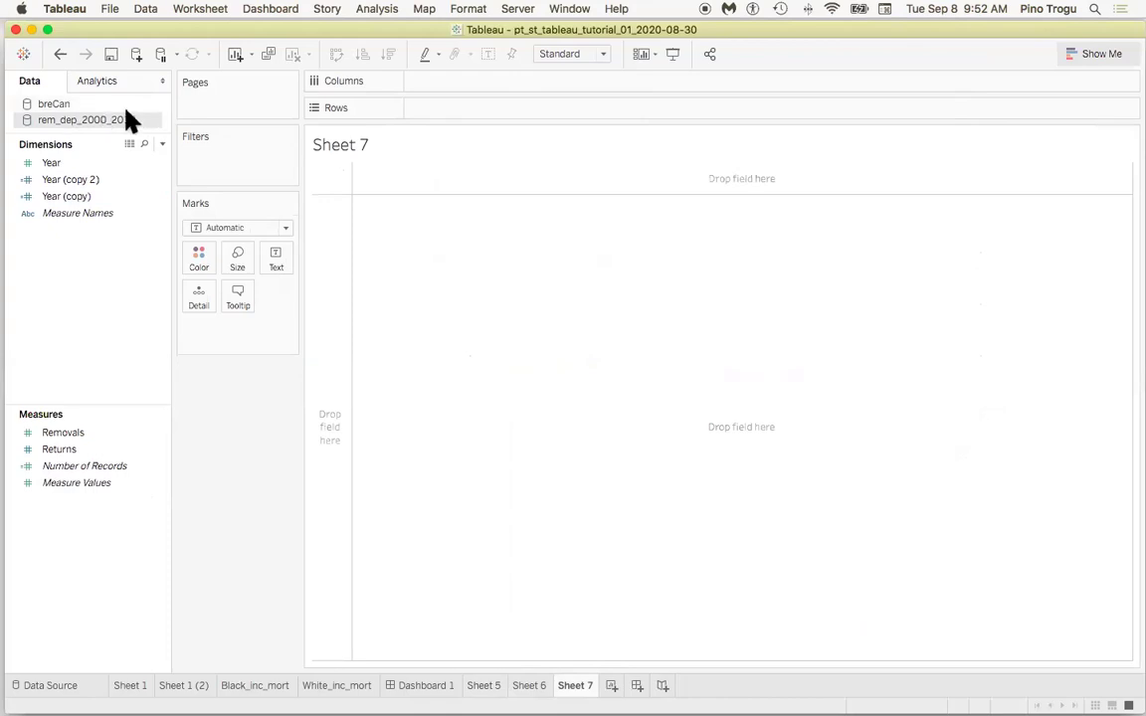
{"action": "left_click", "coordinate": [72, 104]}
{"action": "left_click", "coordinate": [72, 277]}
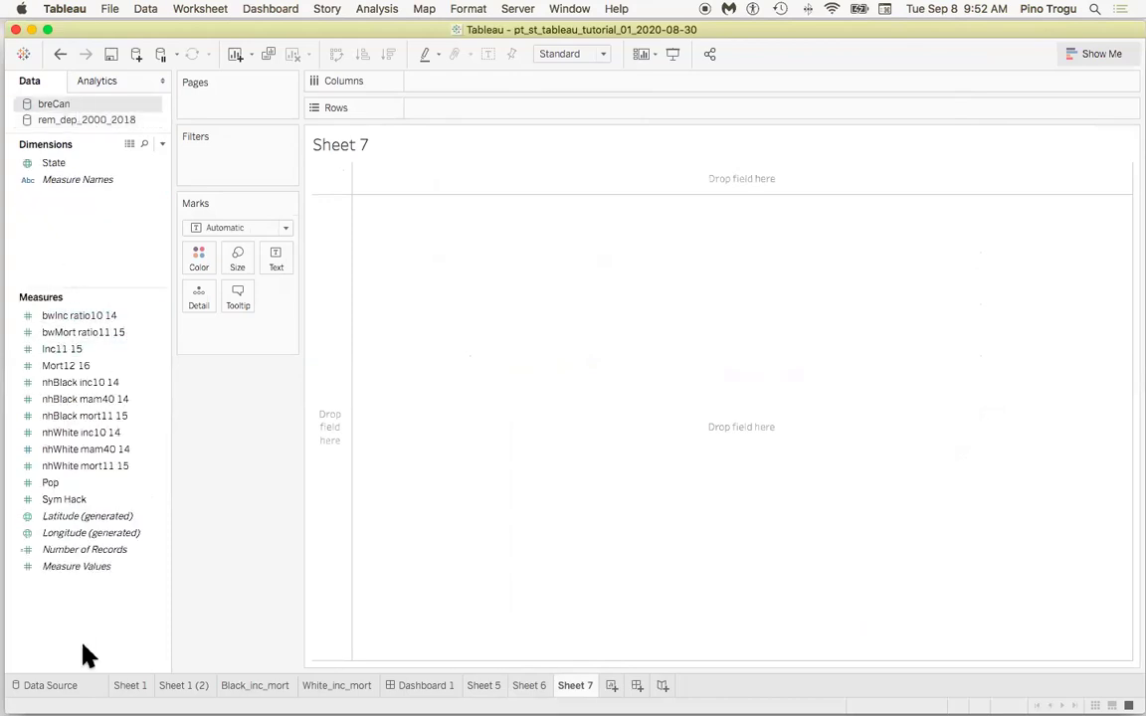
{"action": "left_click", "coordinate": [103, 331]}
{"action": "left_click", "coordinate": [66, 162]}
{"action": "left_click", "coordinate": [68, 149]}
Examine the State, black and white incidence, mortality and ratio columns in the breCan source data
{"action": "left_click", "coordinate": [50, 685]}
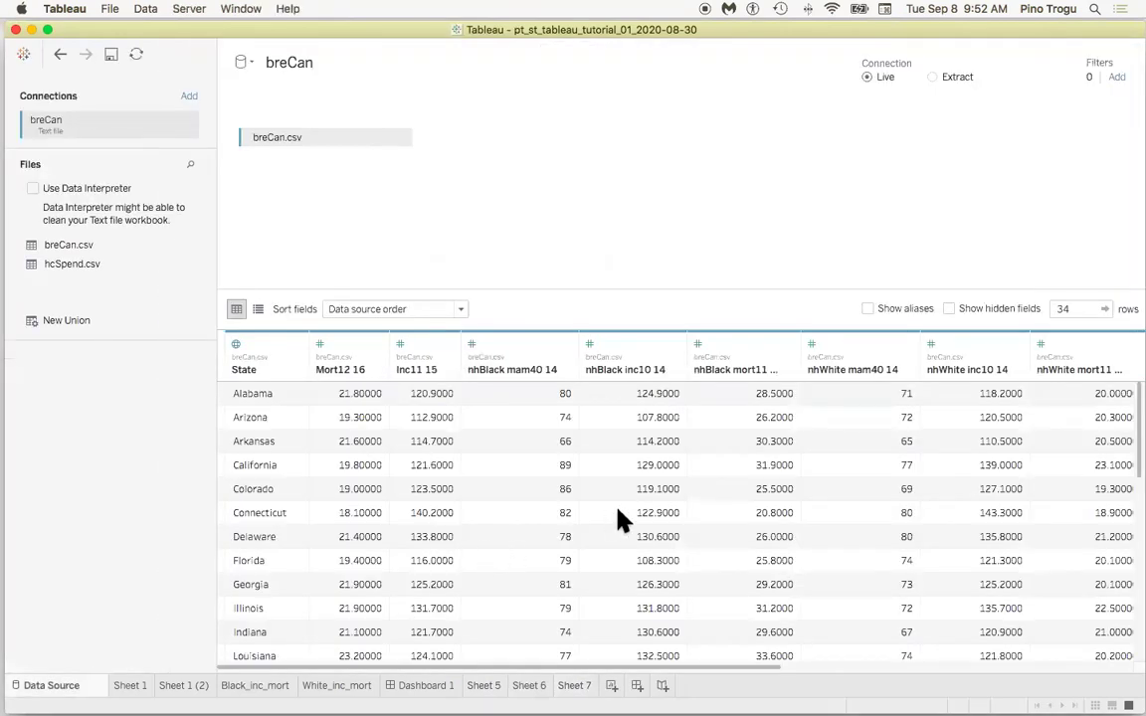
{"action": "scroll", "coordinate": [620, 513], "scroll_direction": "right", "scroll_amount": 5}
{"action": "scroll", "coordinate": [620, 515], "scroll_direction": "left", "scroll_amount": 5}
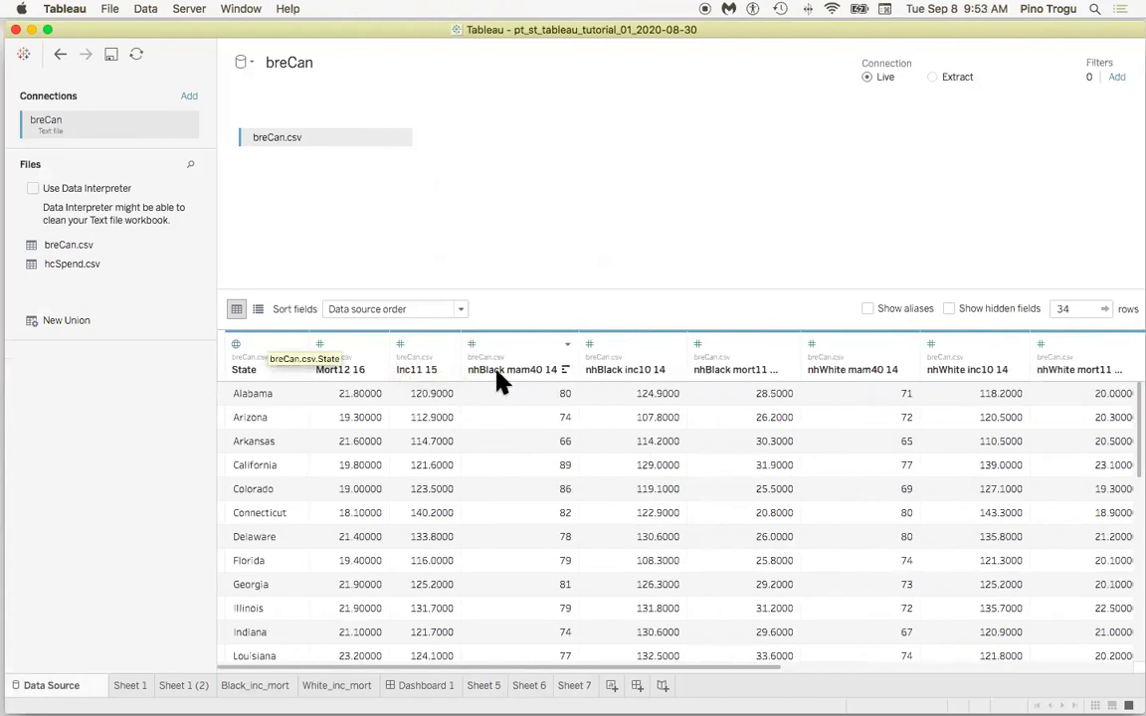
{"action": "scroll", "coordinate": [586, 406], "scroll_direction": "right", "scroll_amount": 3}
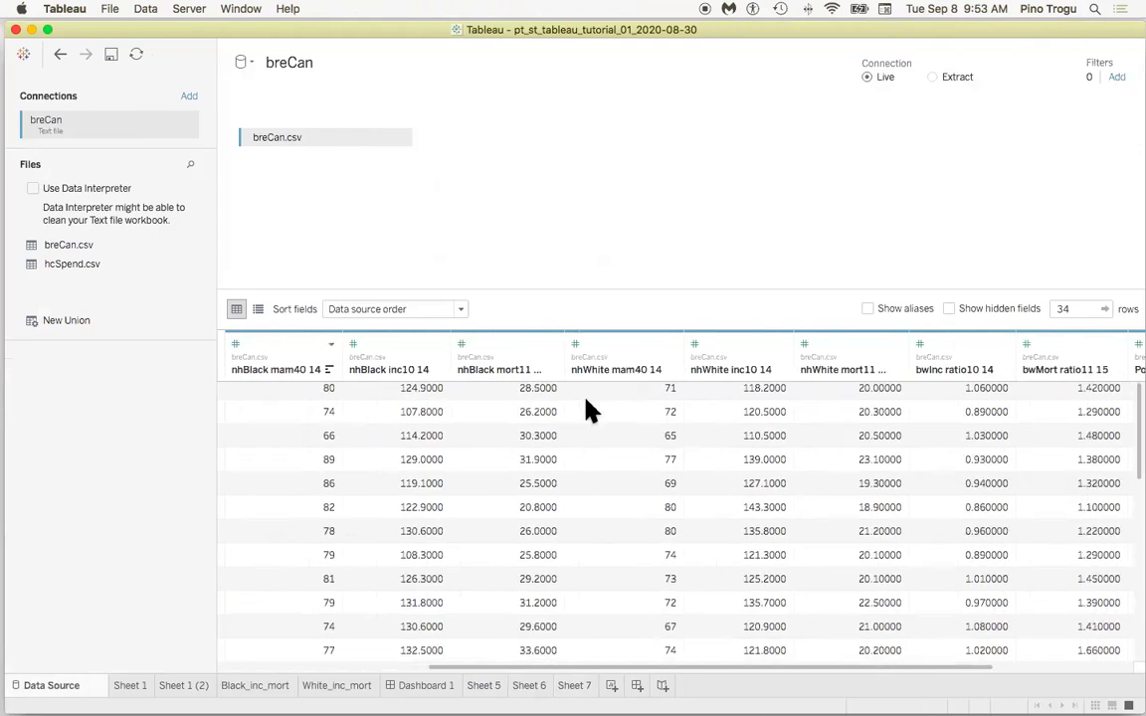
{"action": "scroll", "coordinate": [587, 410], "scroll_direction": "up", "scroll_amount": 1}
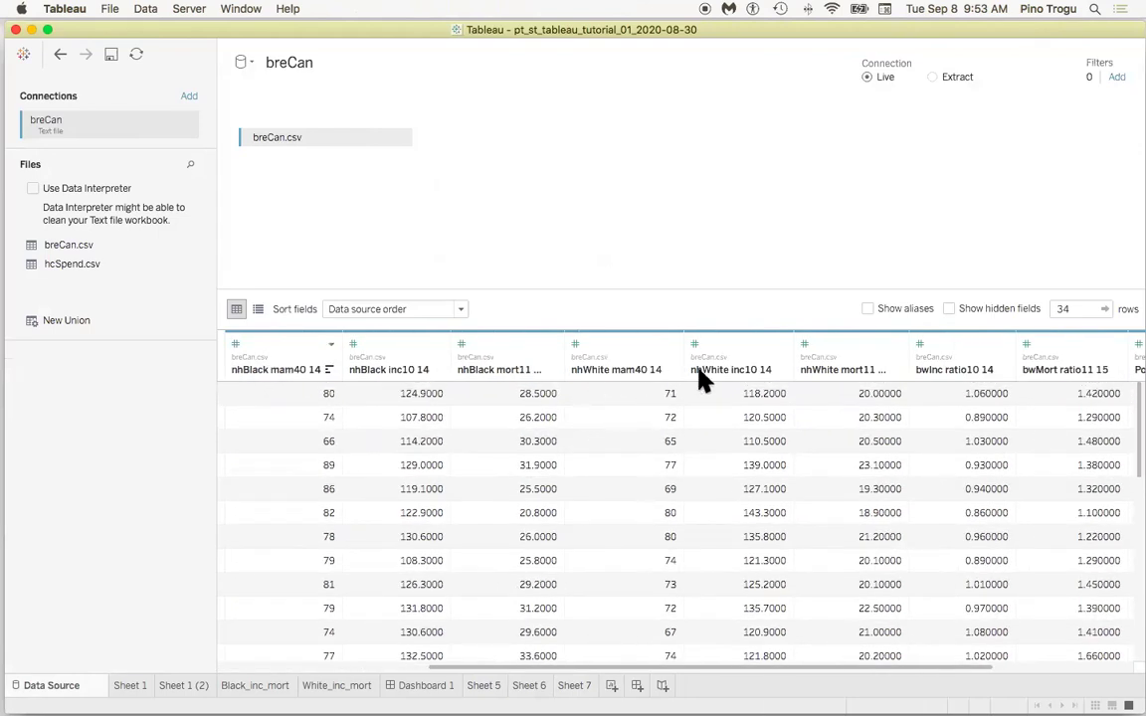
{"action": "scroll", "coordinate": [702, 393], "scroll_direction": "right", "scroll_amount": 3}
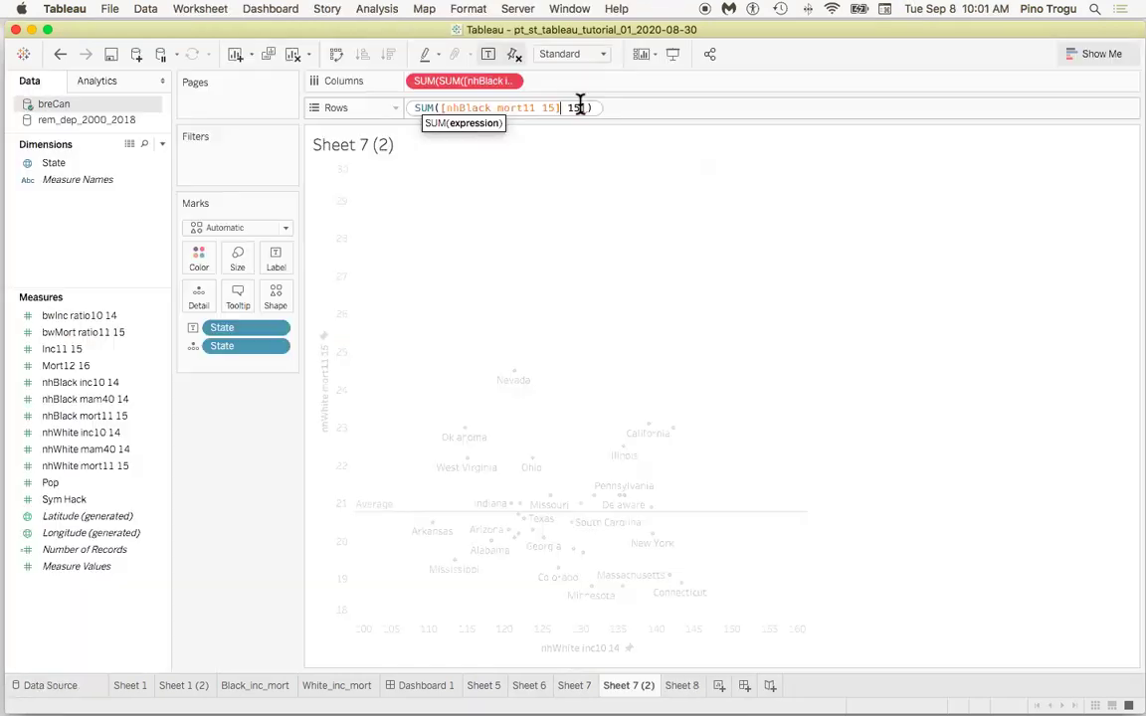
Correct the Rows expression on Sheet 7 (2) to SUM([nhBlack mort11 15])
{"action": "key", "text": "BackSpace"}
{"action": "key", "text": "BackSpace"}
{"action": "key", "text": "BackSpace"}
{"action": "key", "text": "BackSpace"}
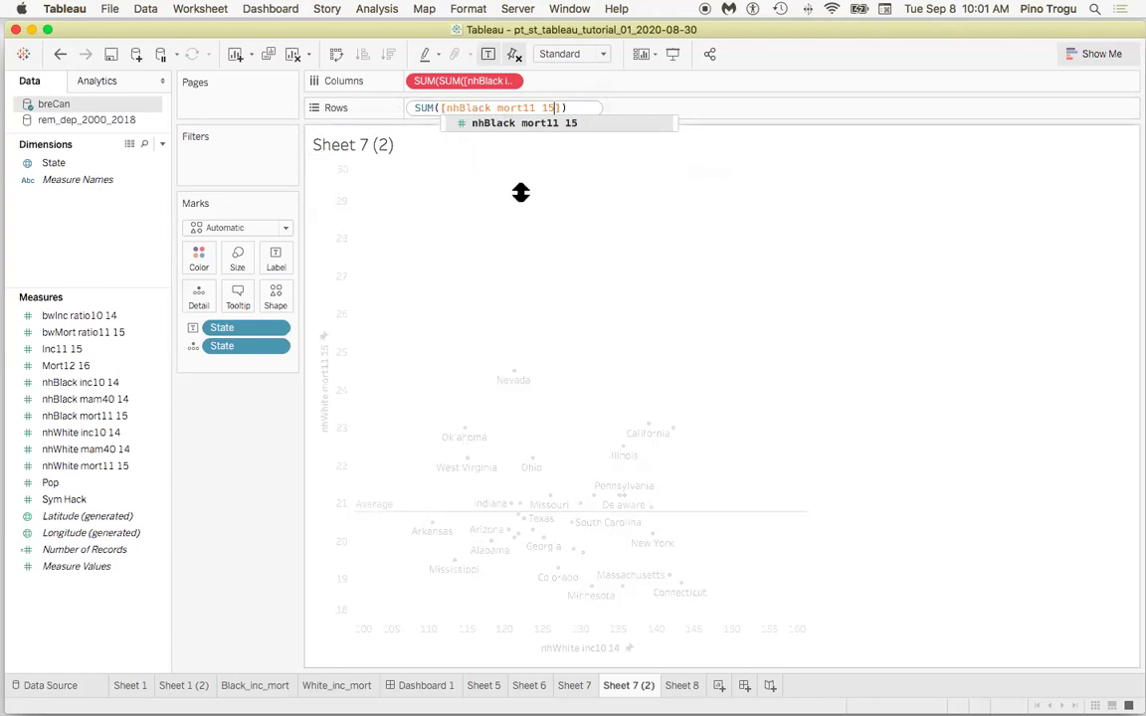
{"action": "key", "text": "Return"}
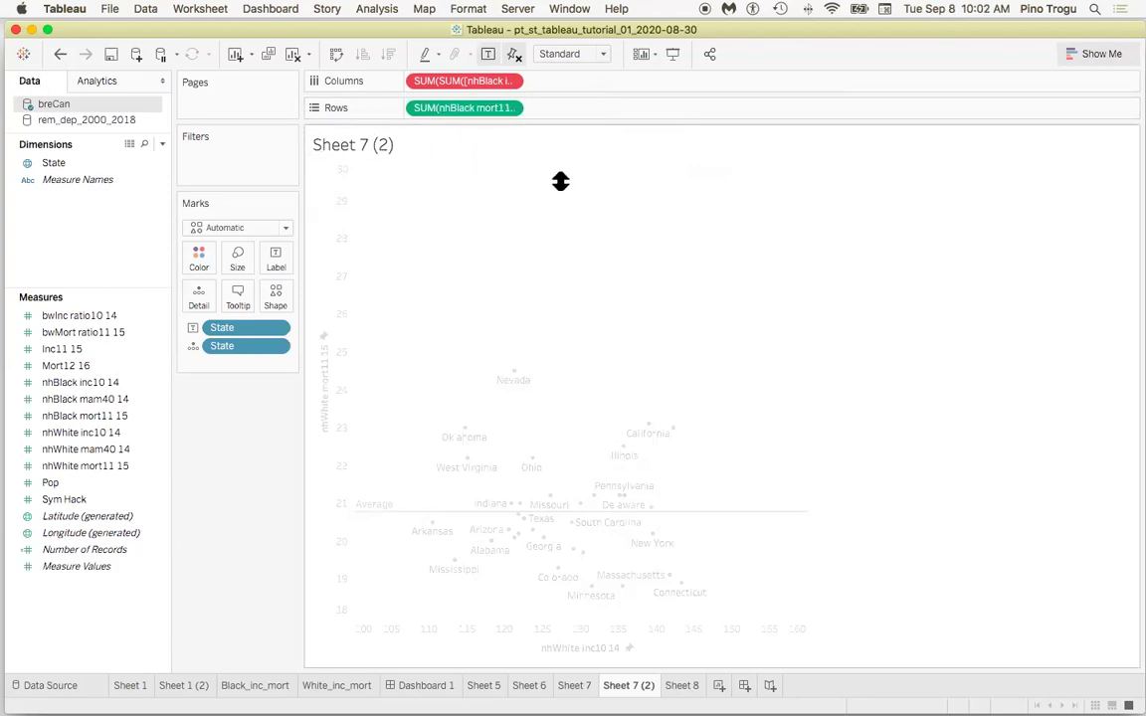
Correct the Columns expression on Sheet 7 (2) to SUM([nhBlack inc10 14])
{"action": "left_click", "coordinate": [509, 82]}
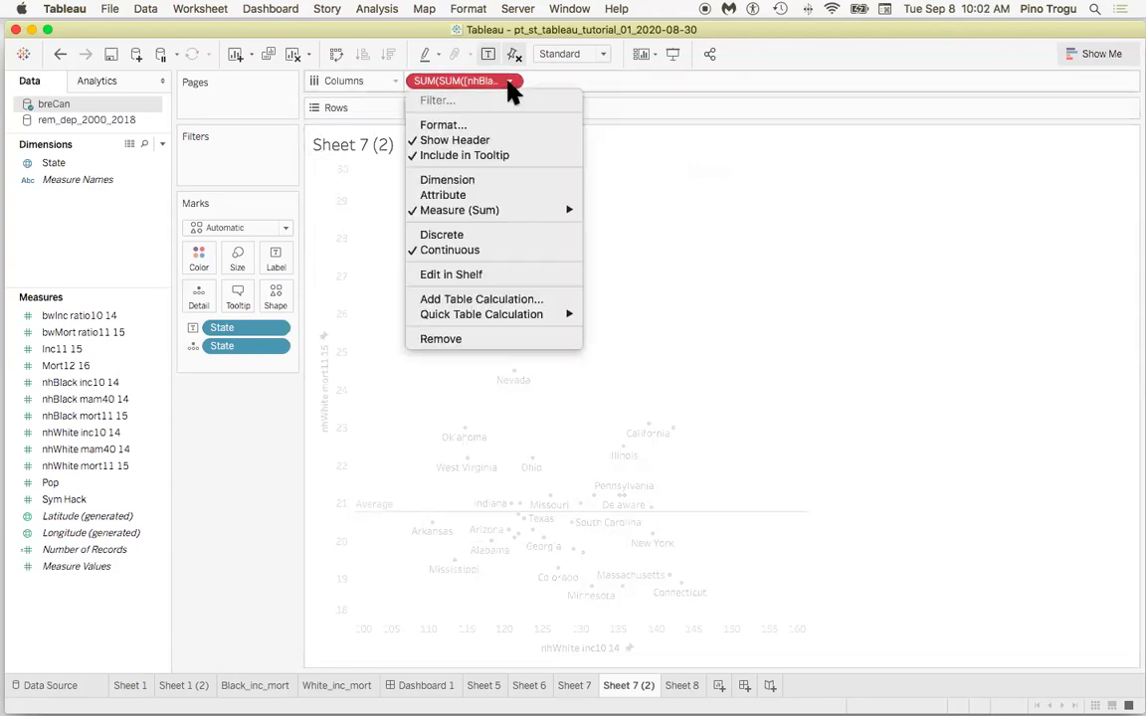
{"action": "left_click", "coordinate": [494, 275]}
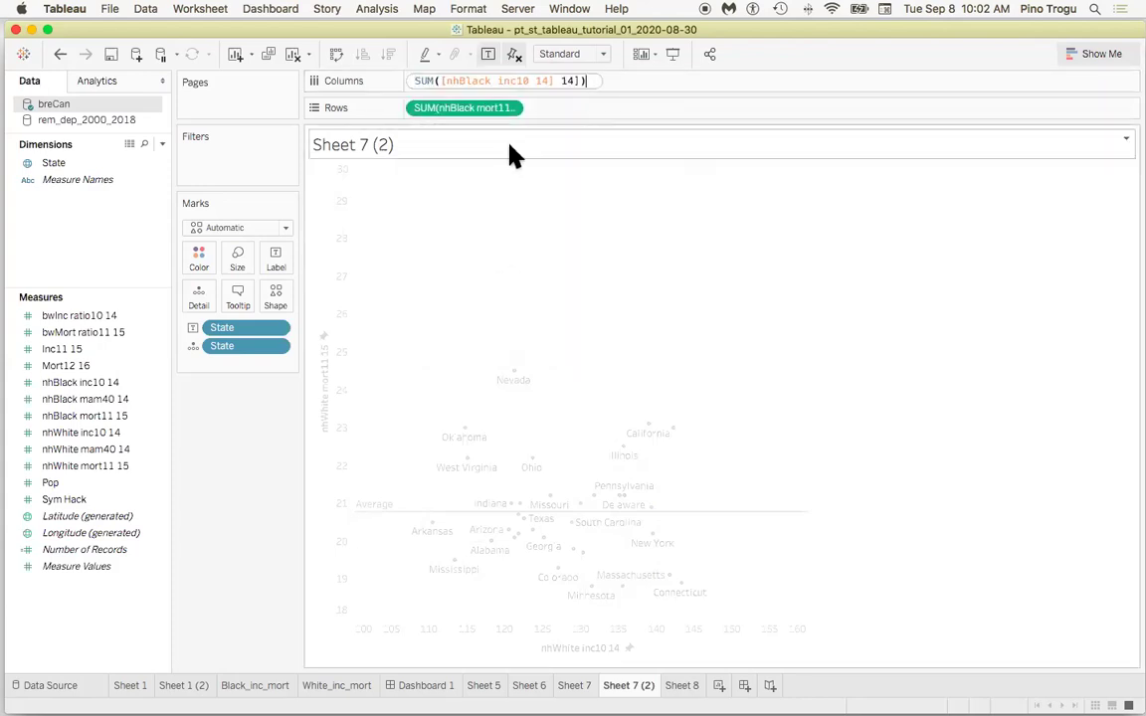
{"action": "left_click", "coordinate": [556, 82]}
{"action": "key", "text": "Delete"}
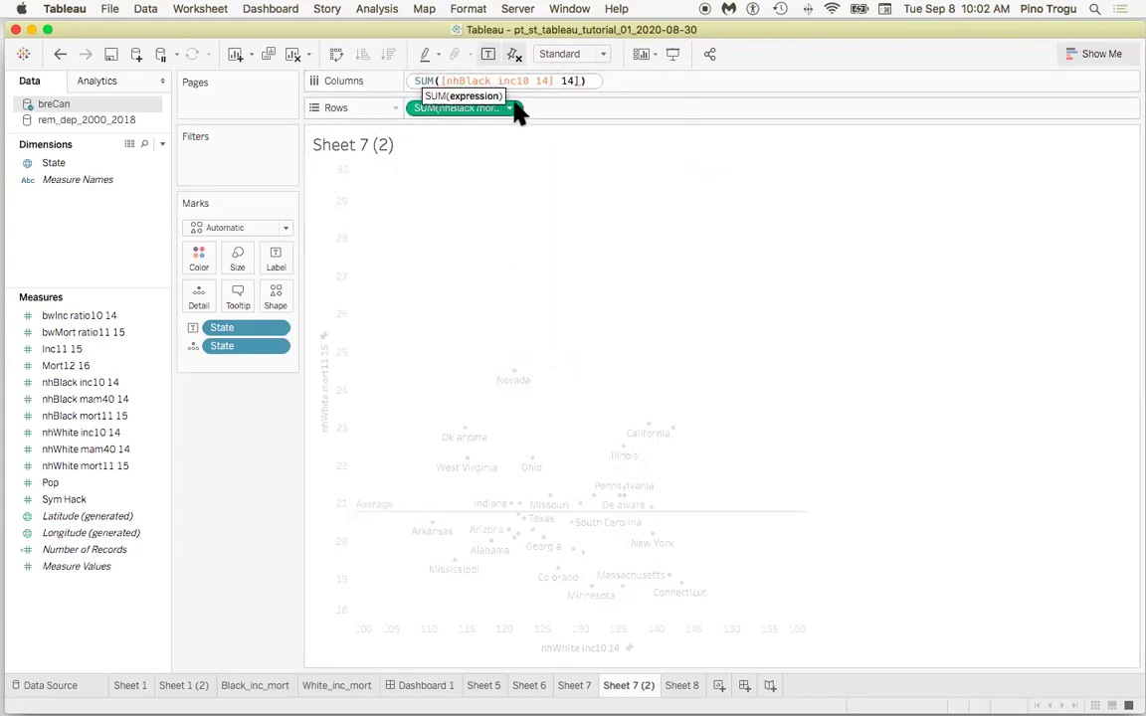
{"action": "key", "text": "BackSpace"}
{"action": "key", "text": "BackSpace"}
{"action": "key", "text": "BackSpace"}
{"action": "left_click", "coordinate": [628, 192]}
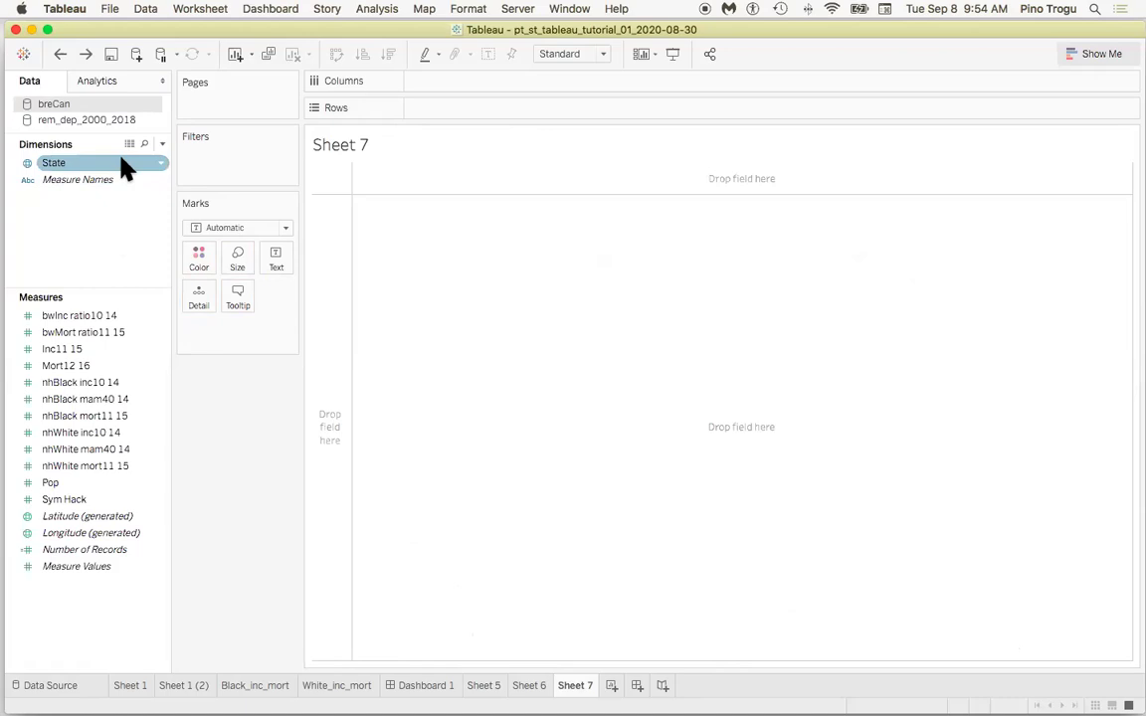
Place the nhWhite inc10 14 measure on Columns of the blank Sheet 7
{"action": "left_click", "coordinate": [90, 399]}
{"action": "left_click", "coordinate": [80, 382]}
{"action": "left_click", "coordinate": [80, 433]}
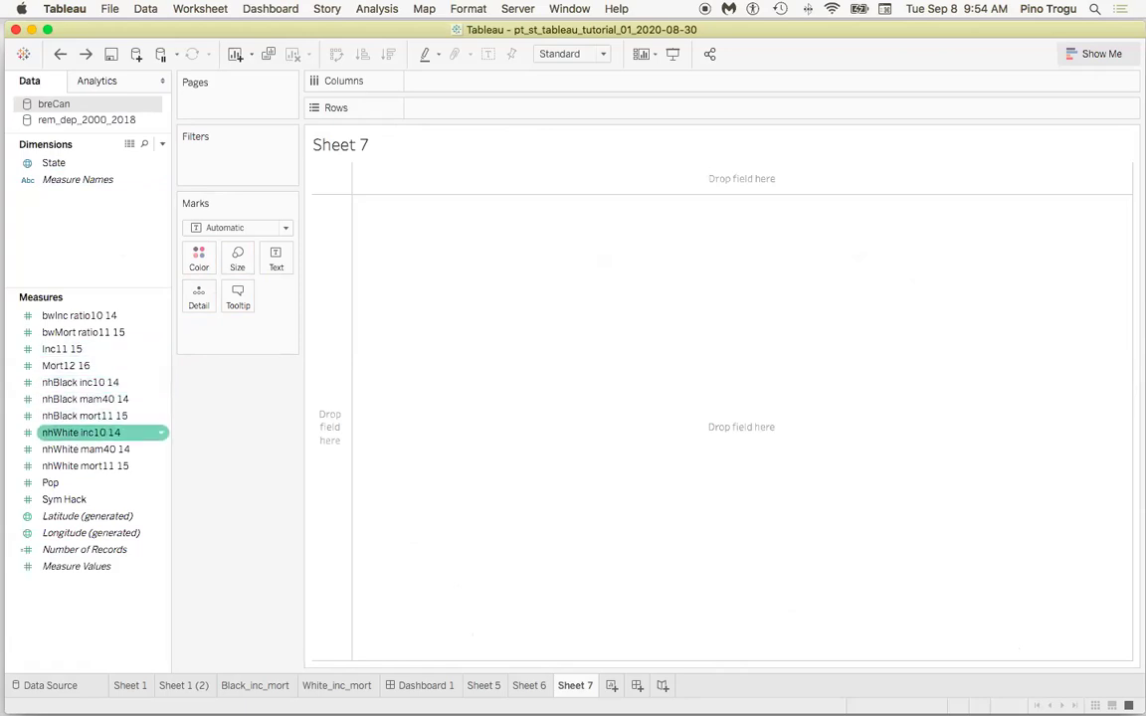
{"action": "right_click", "coordinate": [61, 435]}
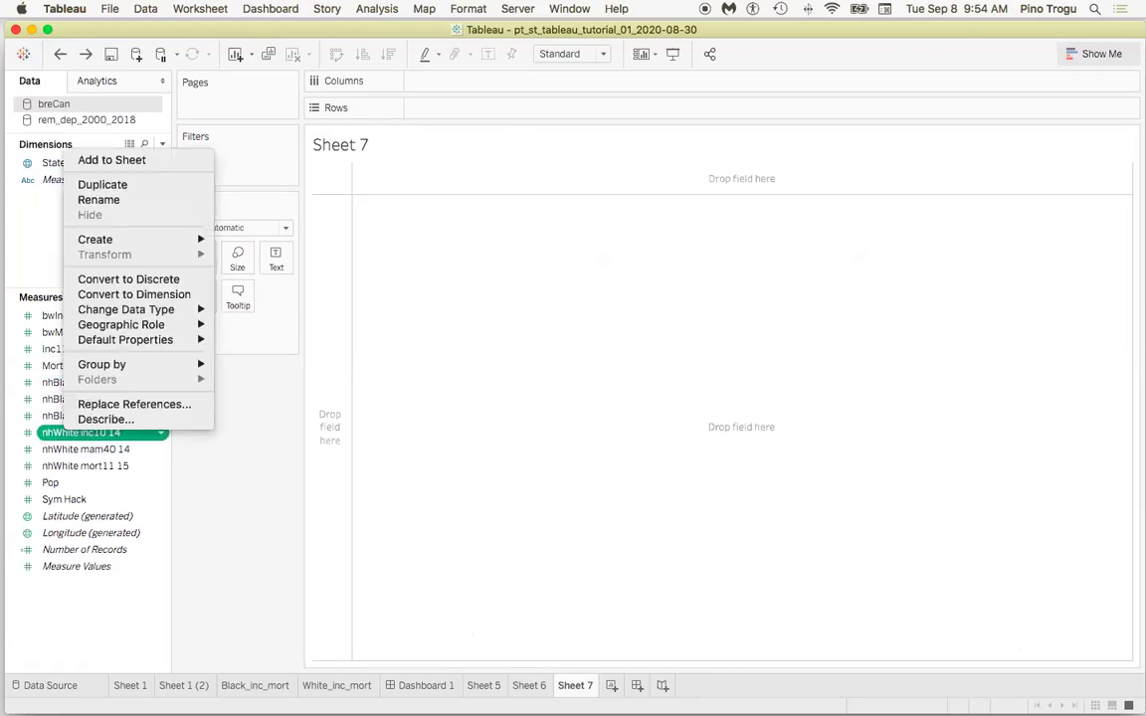
{"action": "left_click", "coordinate": [367, 319]}
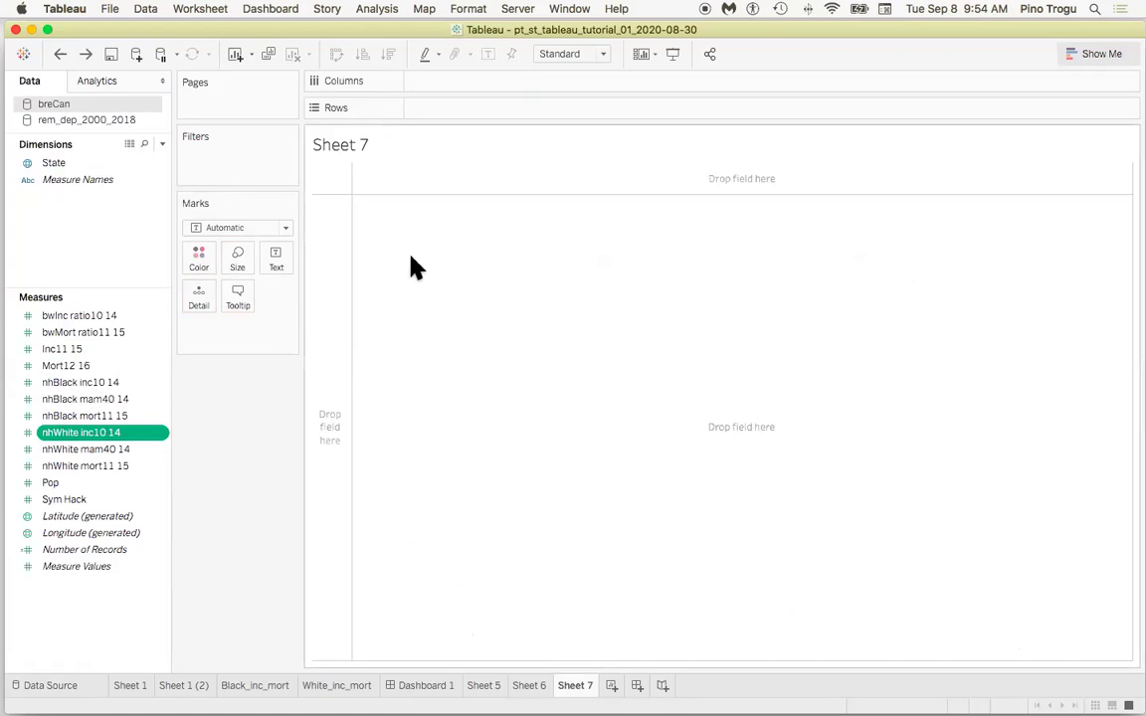
{"action": "mouse_move", "coordinate": [89, 435]}
{"action": "left_mouse_down"}
{"action": "mouse_move", "coordinate": [481, 177]}
{"action": "mouse_move", "coordinate": [476, 90]}
{"action": "left_mouse_up"}
Place the nhWhite mort11 15 measure on Rows of Sheet 7 to plot it against white incidence
{"action": "left_click", "coordinate": [107, 434]}
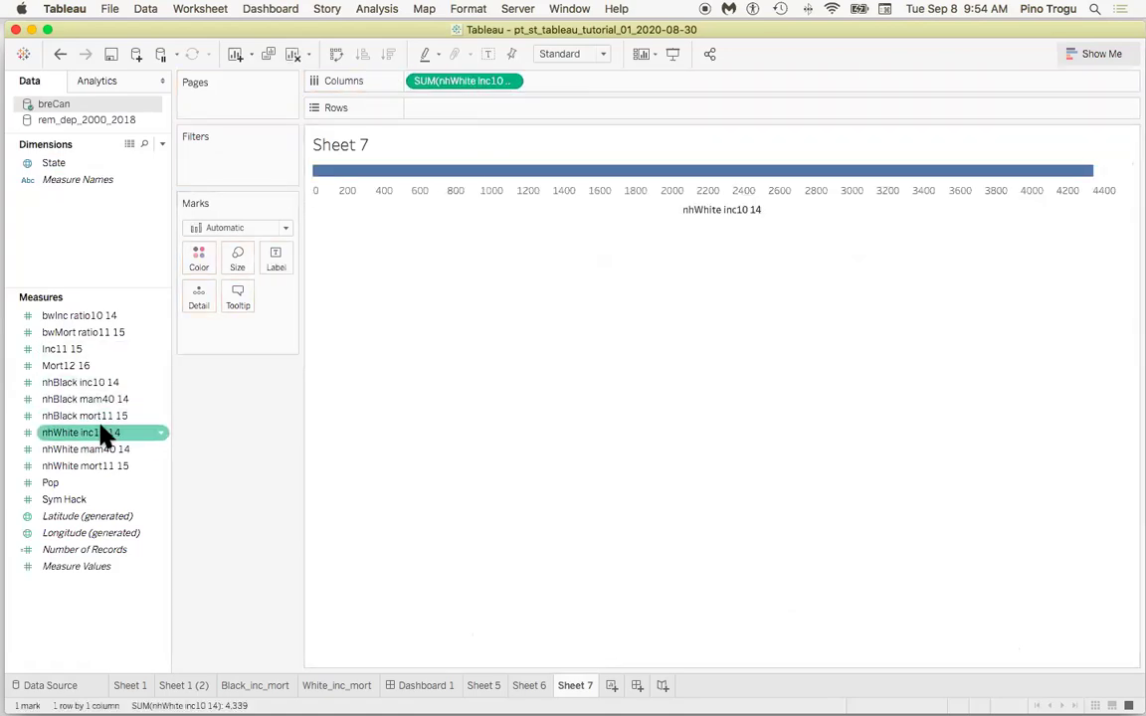
{"action": "left_click", "coordinate": [85, 450]}
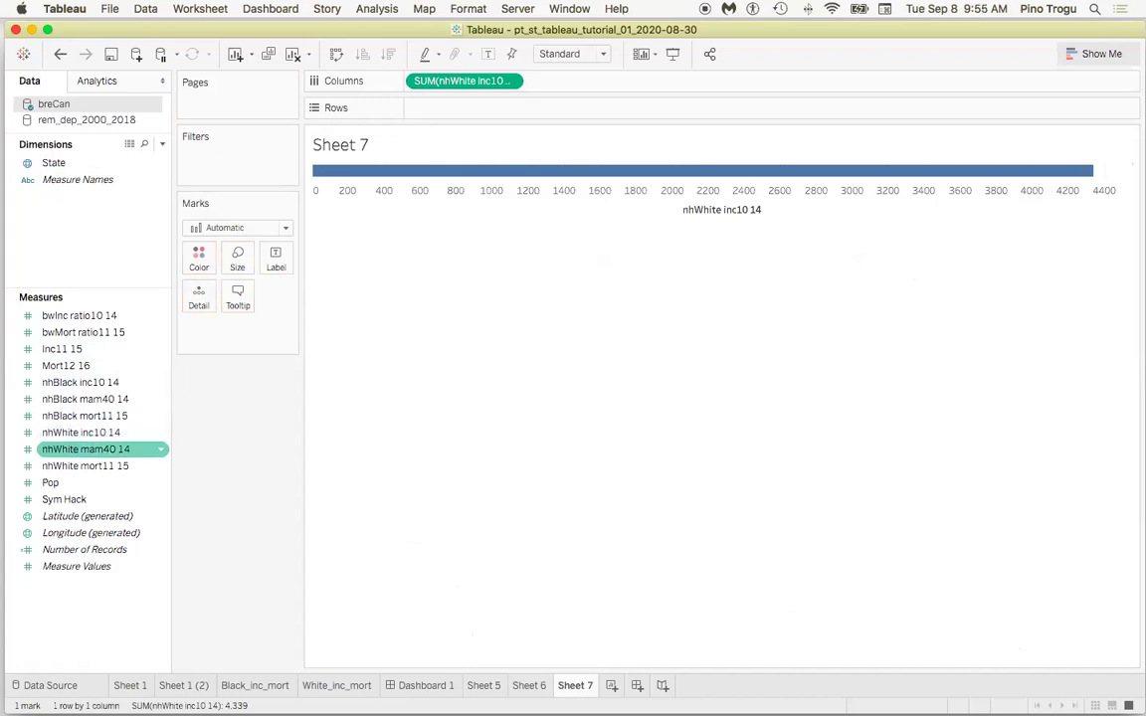
{"action": "left_click", "coordinate": [86, 466]}
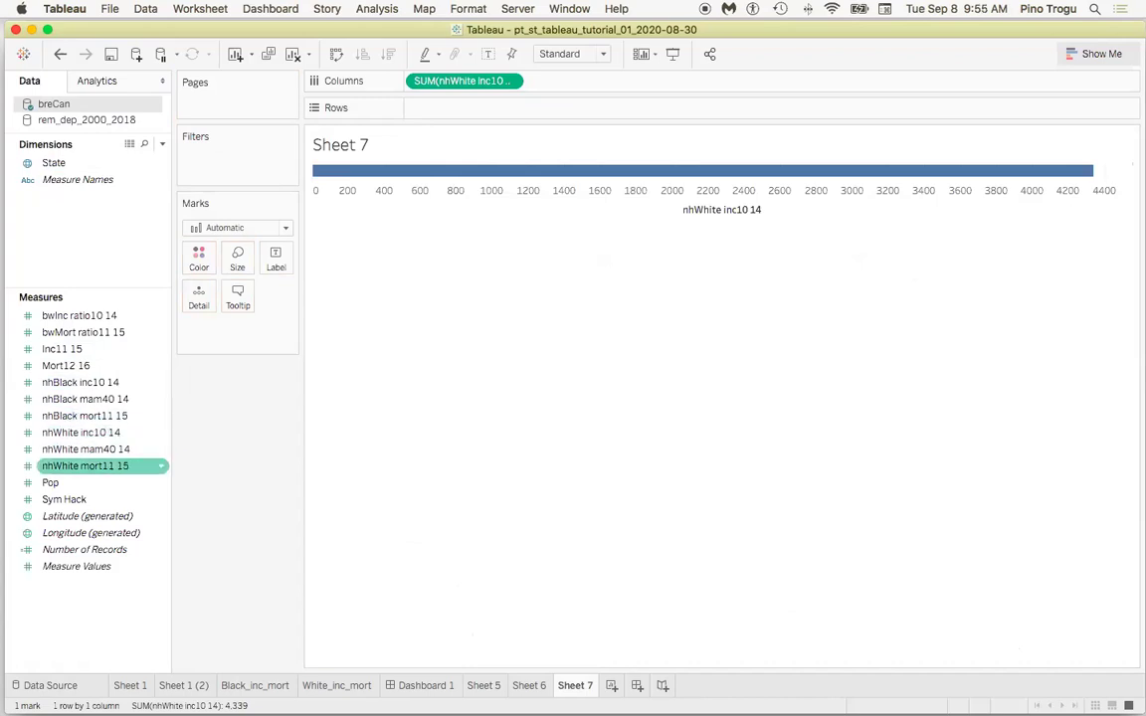
{"action": "left_click_drag", "start_coordinate": [45, 466], "coordinate": [440, 120]}
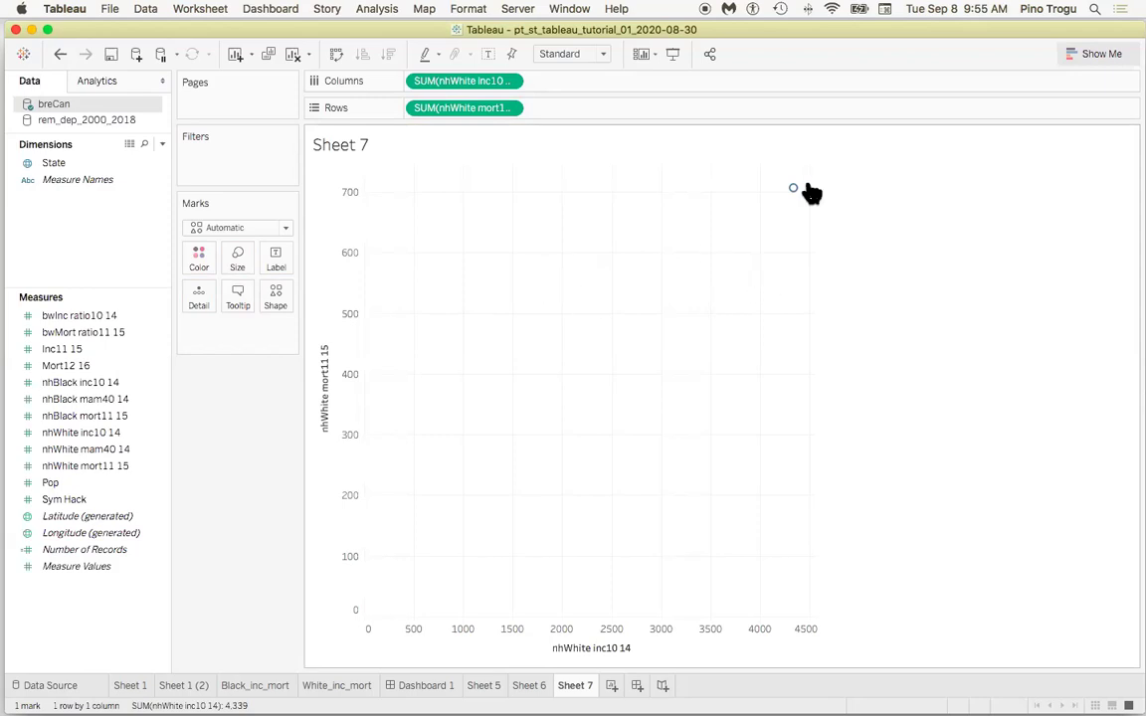
{"action": "mouse_move", "coordinate": [795, 192]}
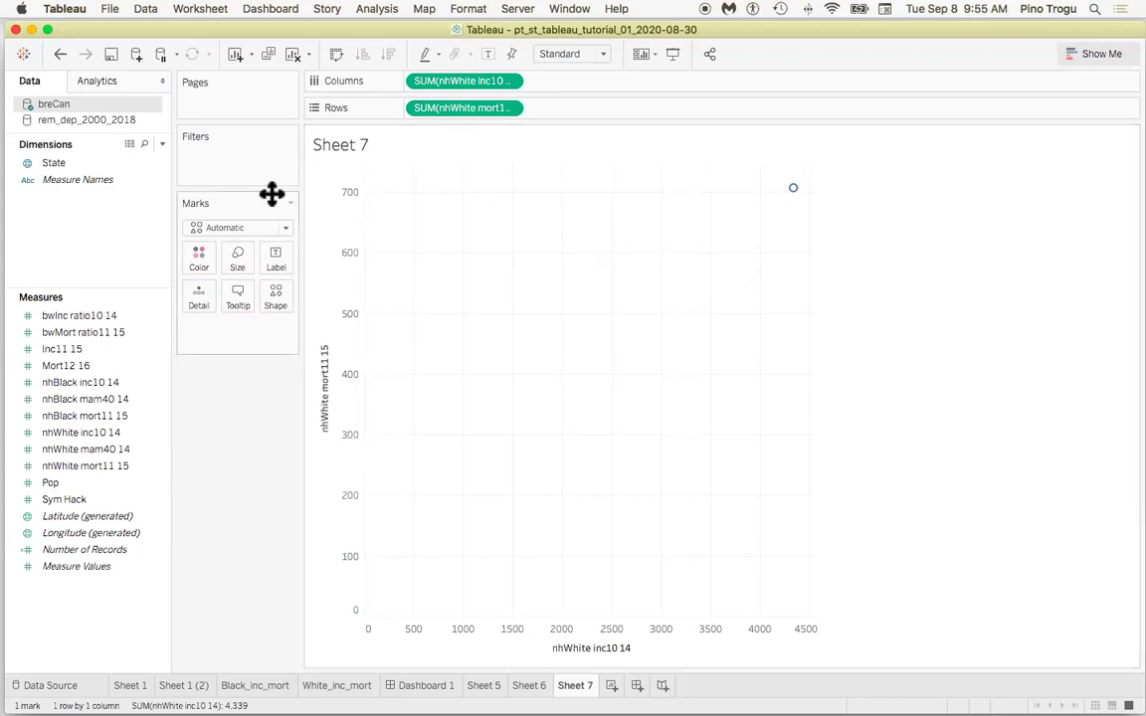
Add State as detail to the Sheet 7 scatter plot and check an individual state's data point
{"action": "left_click", "coordinate": [68, 166]}
{"action": "left_click_drag", "start_coordinate": [69, 171], "coordinate": [555, 313]}
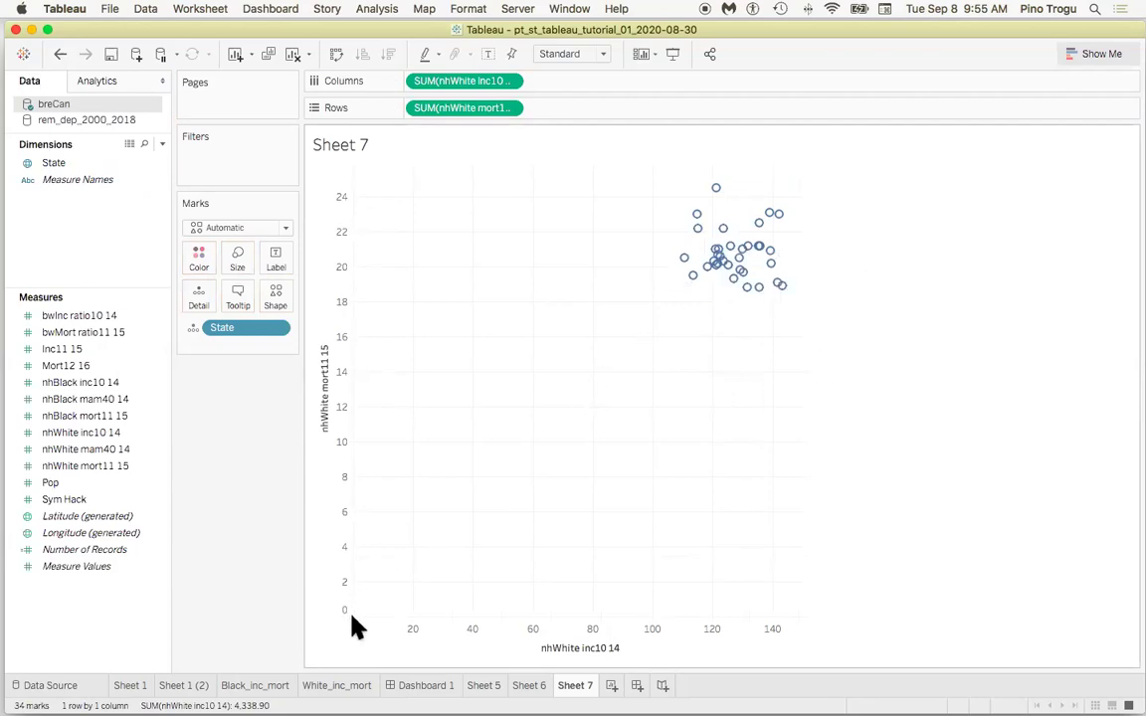
{"action": "mouse_move", "coordinate": [693, 282]}
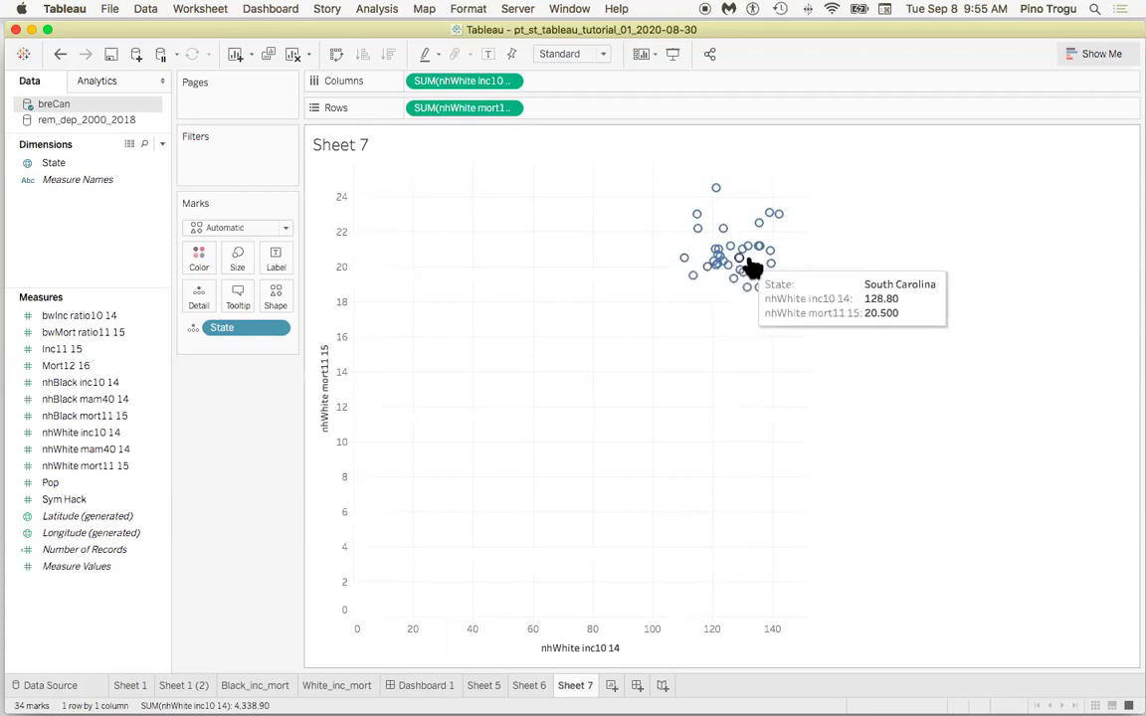
Fix the nhWhite inc10 14 axis range of the Sheet 7 scatter plot from 100 to 160
{"action": "mouse_move", "coordinate": [783, 288]}
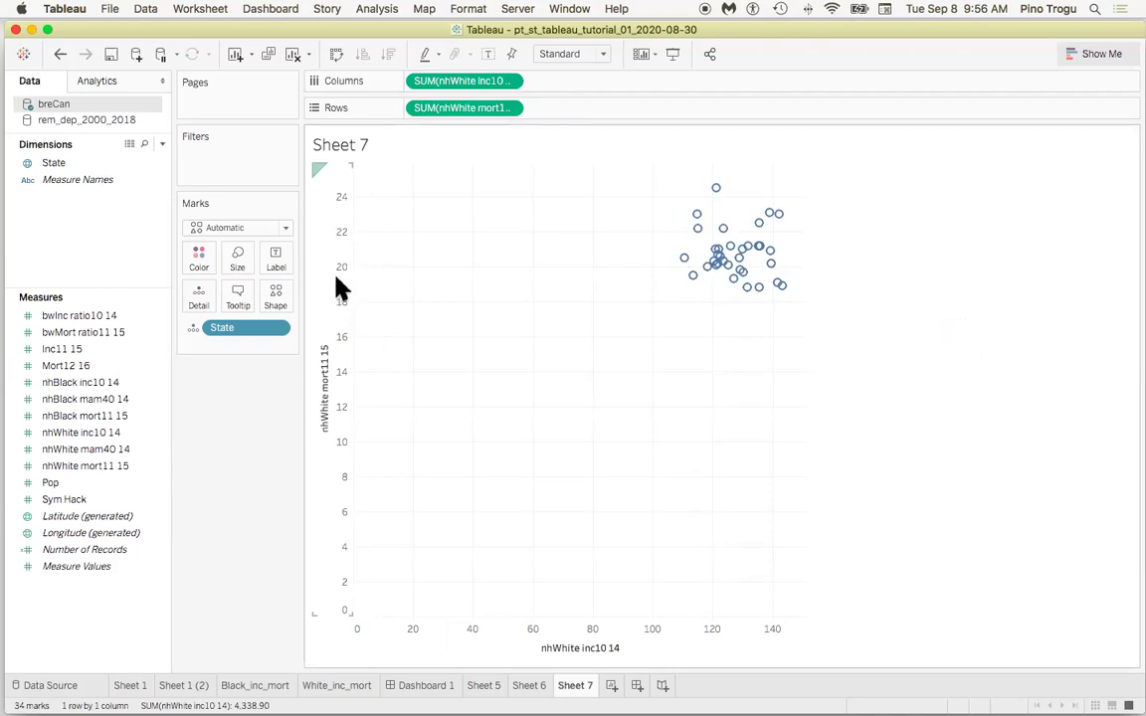
{"action": "right_click", "coordinate": [718, 633]}
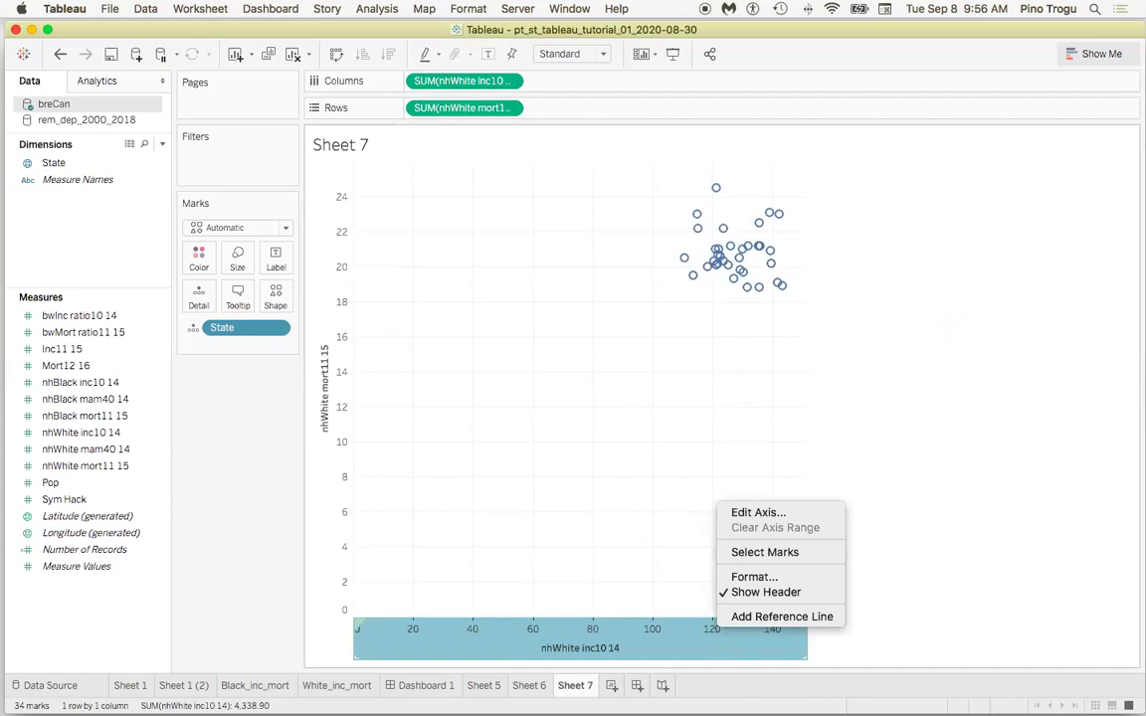
{"action": "left_click", "coordinate": [775, 515]}
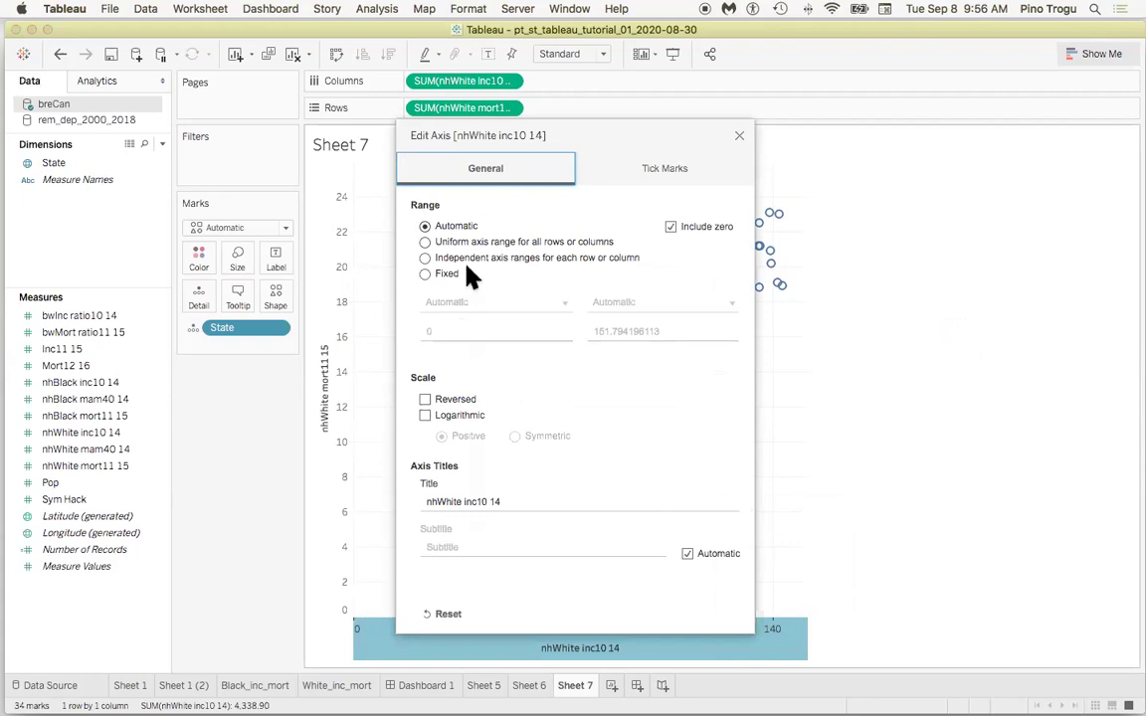
{"action": "left_click", "coordinate": [425, 274]}
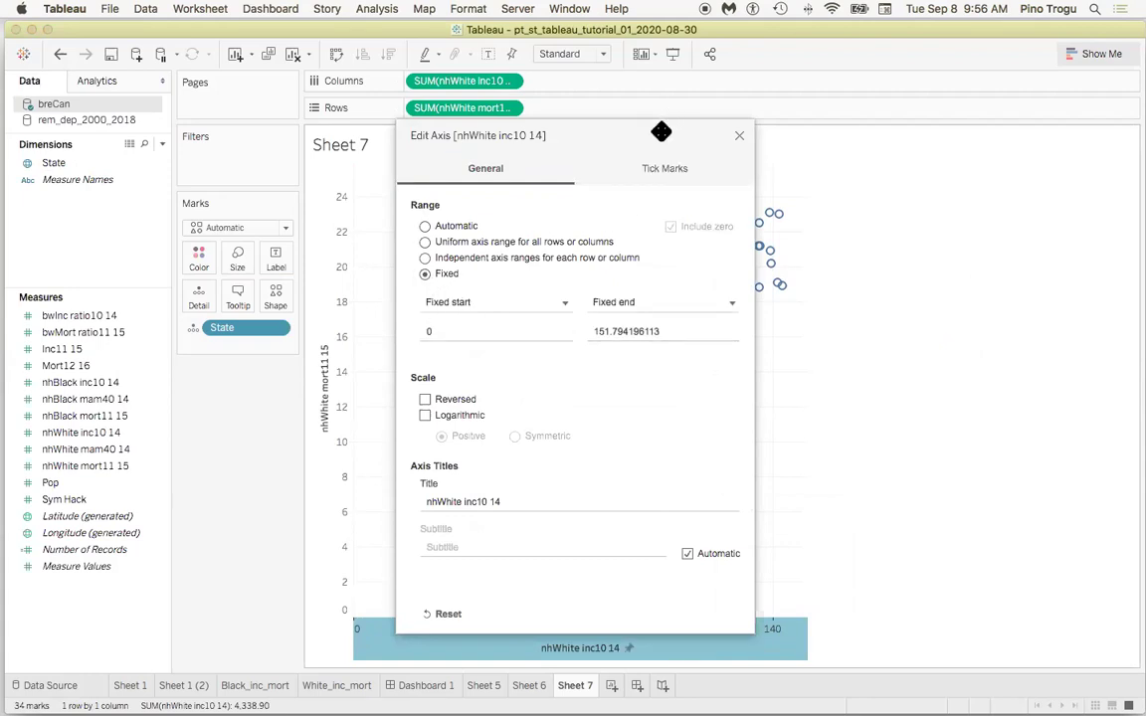
{"action": "left_click", "coordinate": [421, 331]}
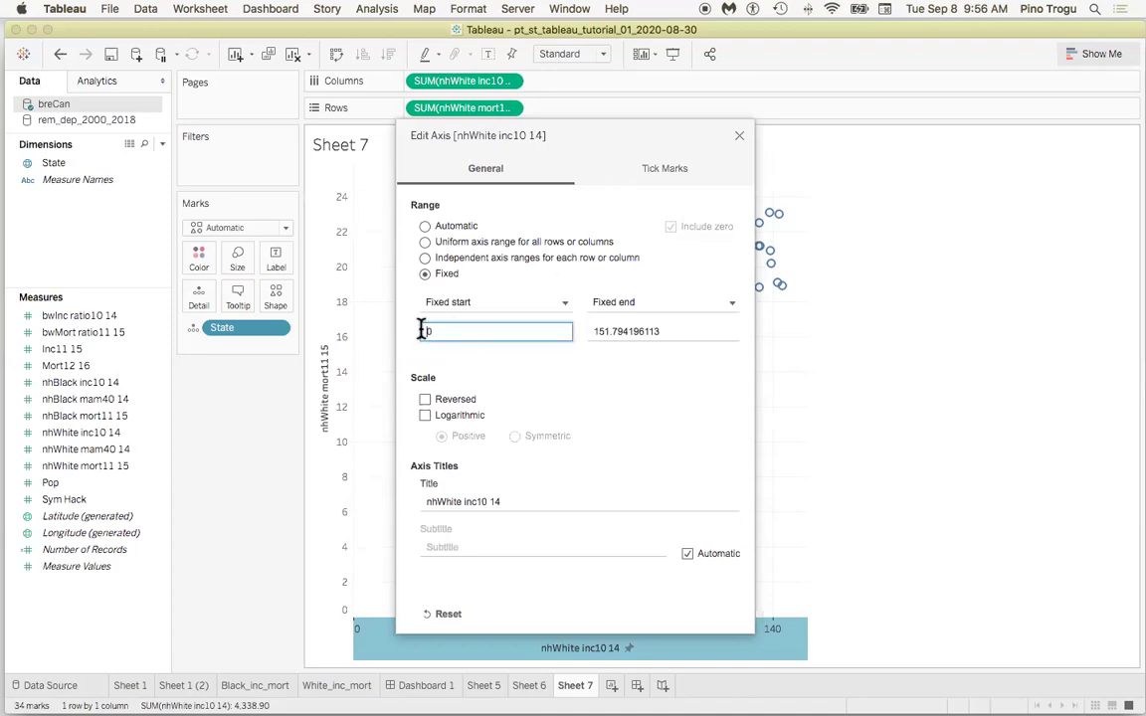
{"action": "type", "text": "100"}
{"action": "double_click", "coordinate": [647, 332]}
{"action": "left_click", "coordinate": [592, 332]}
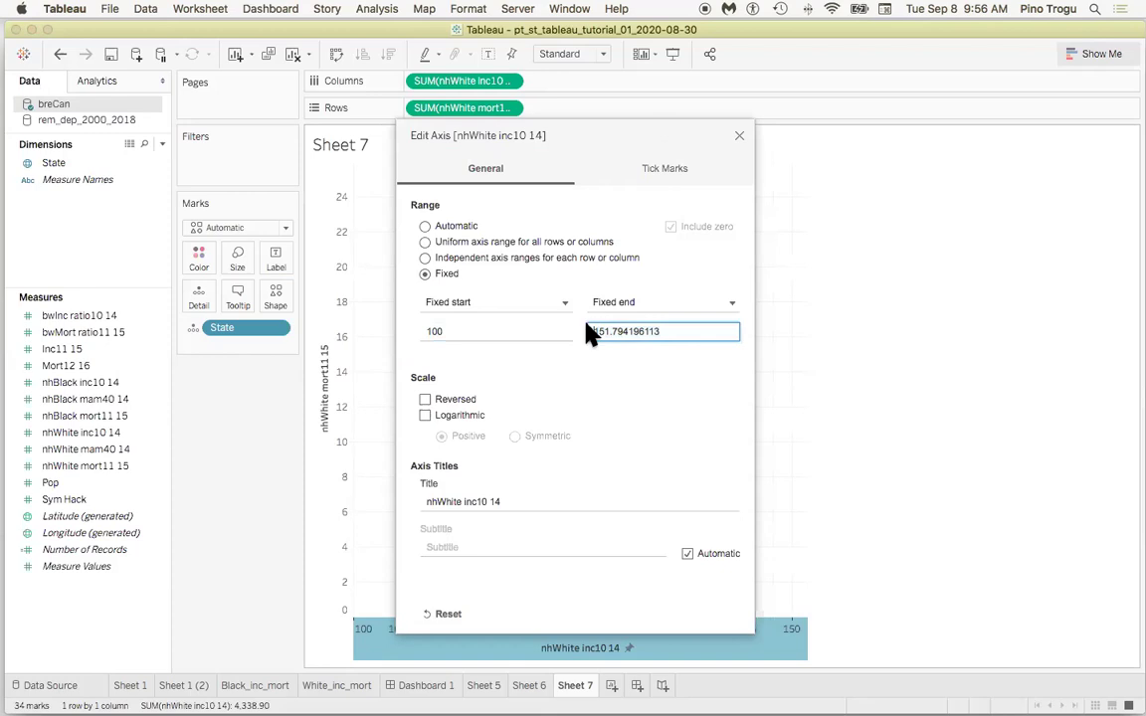
{"action": "left_click_drag", "start_coordinate": [662, 333], "coordinate": [585, 336]}
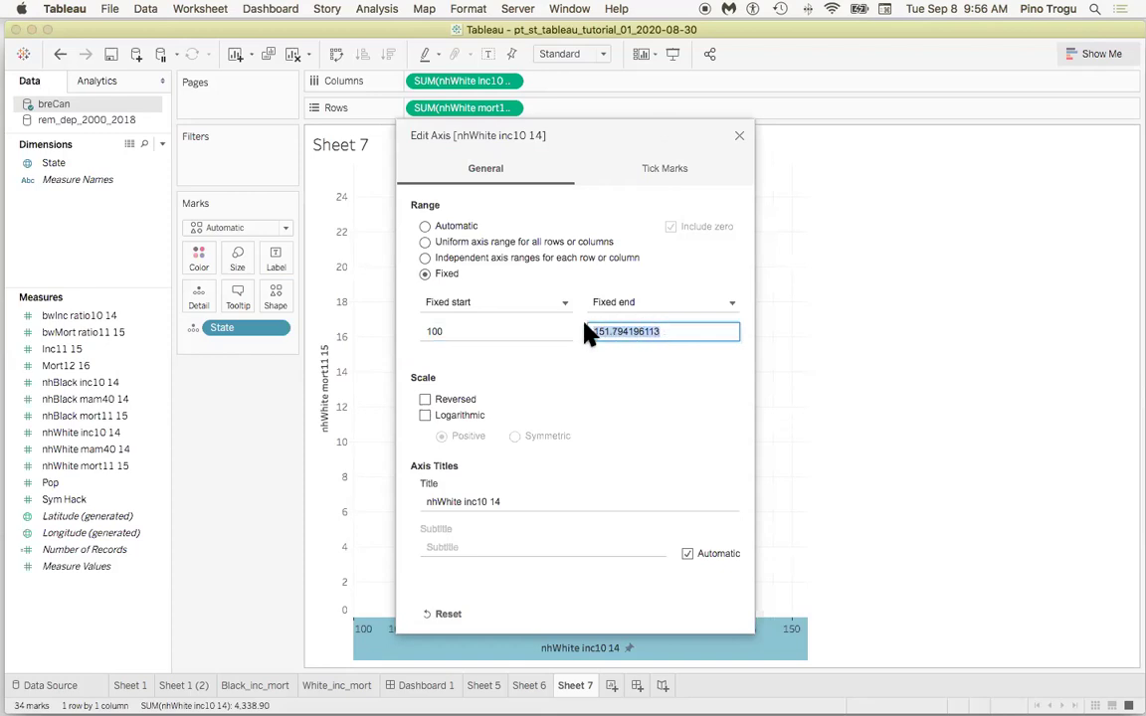
{"action": "type", "text": "160"}
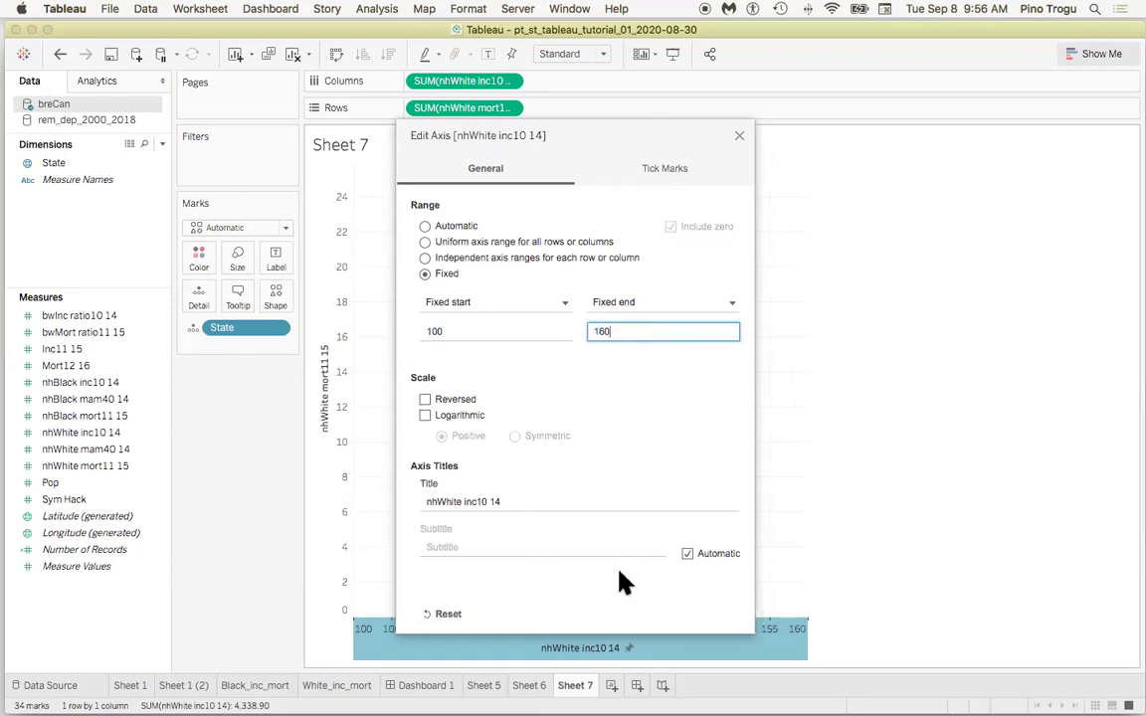
{"action": "left_click", "coordinate": [740, 135]}
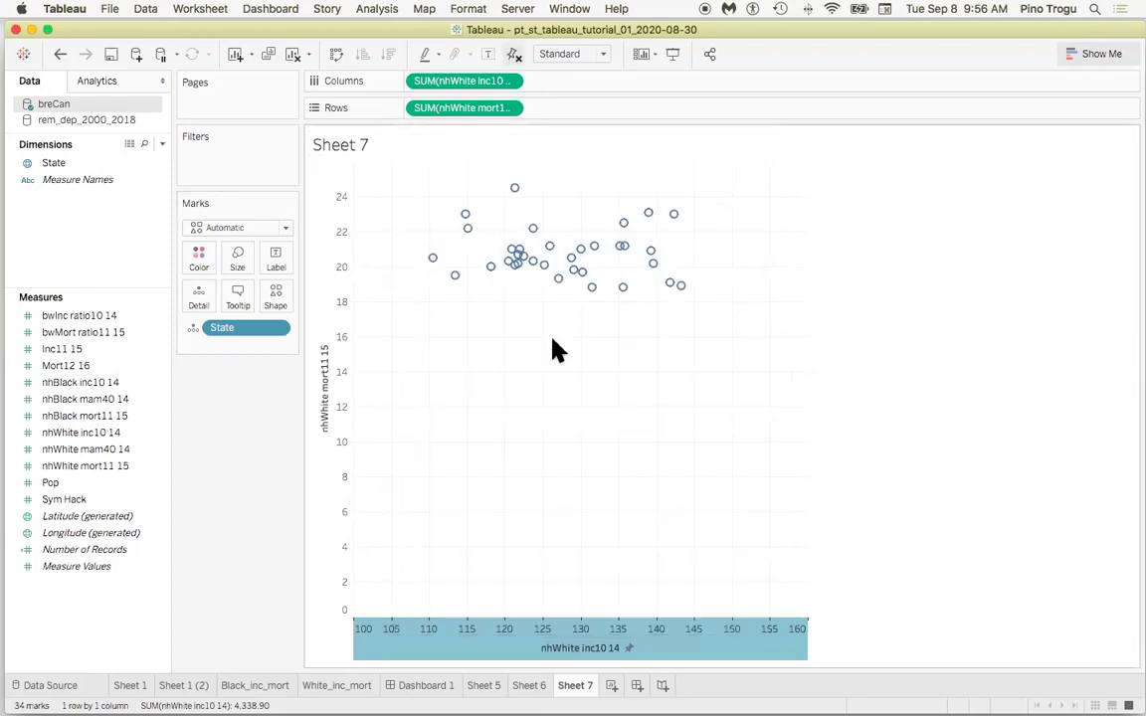
{"action": "right_click", "coordinate": [680, 643]}
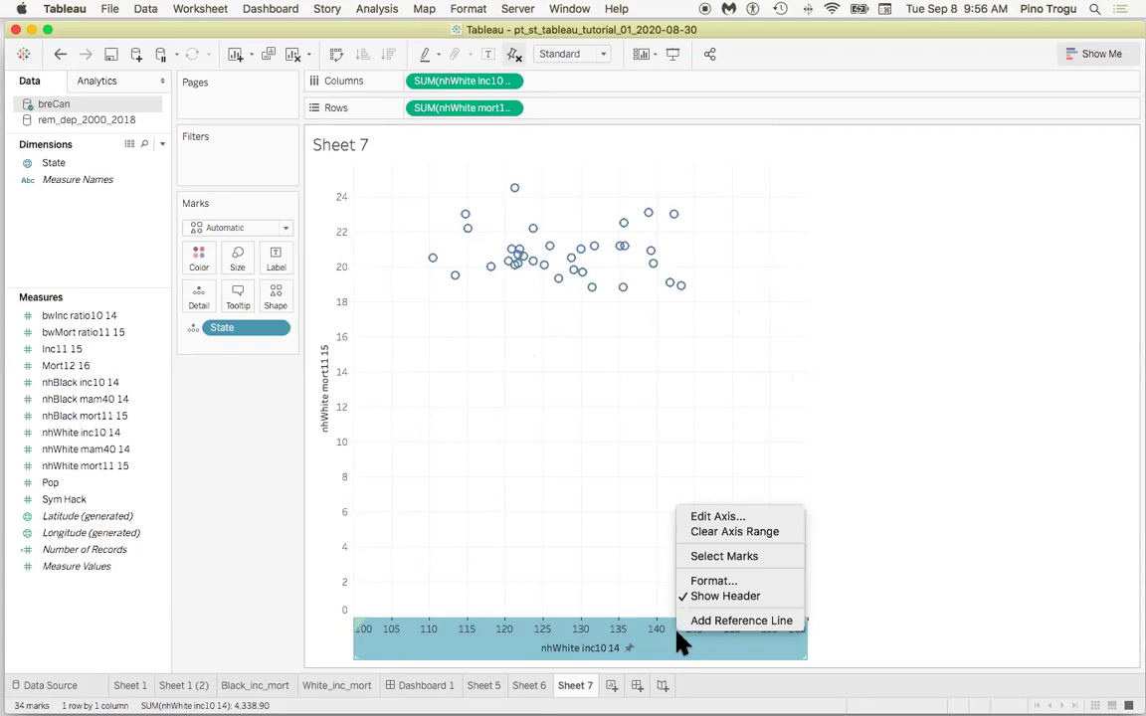
{"action": "left_click", "coordinate": [348, 307]}
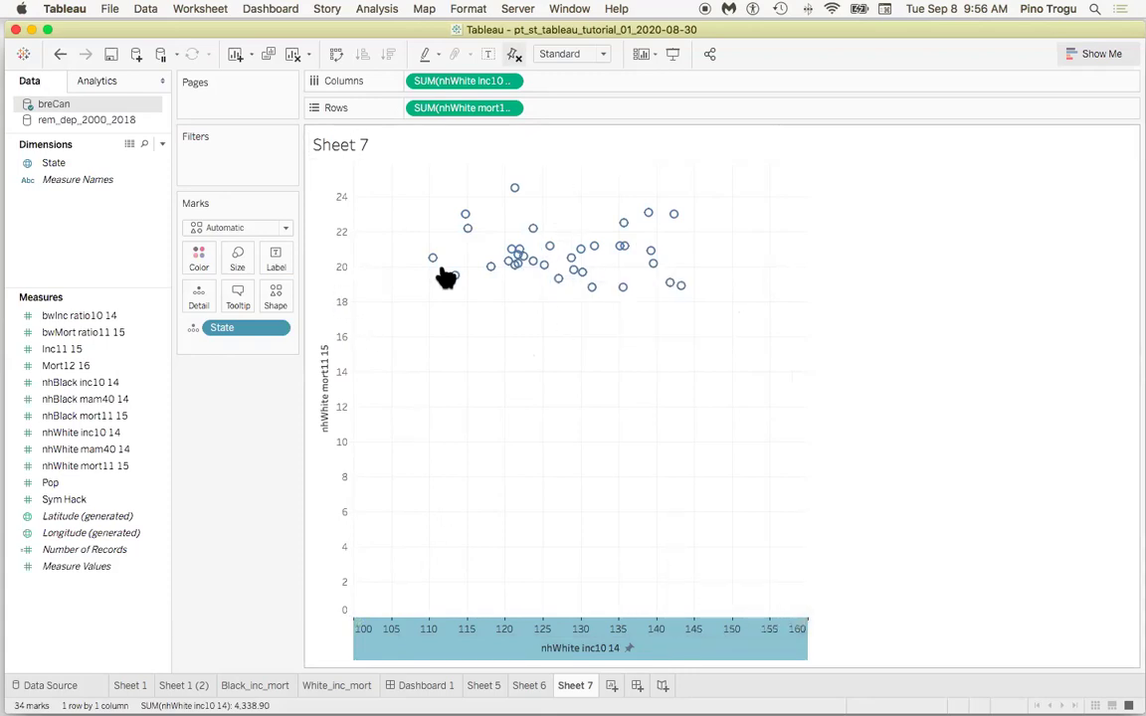
{"action": "right_click", "coordinate": [329, 288]}
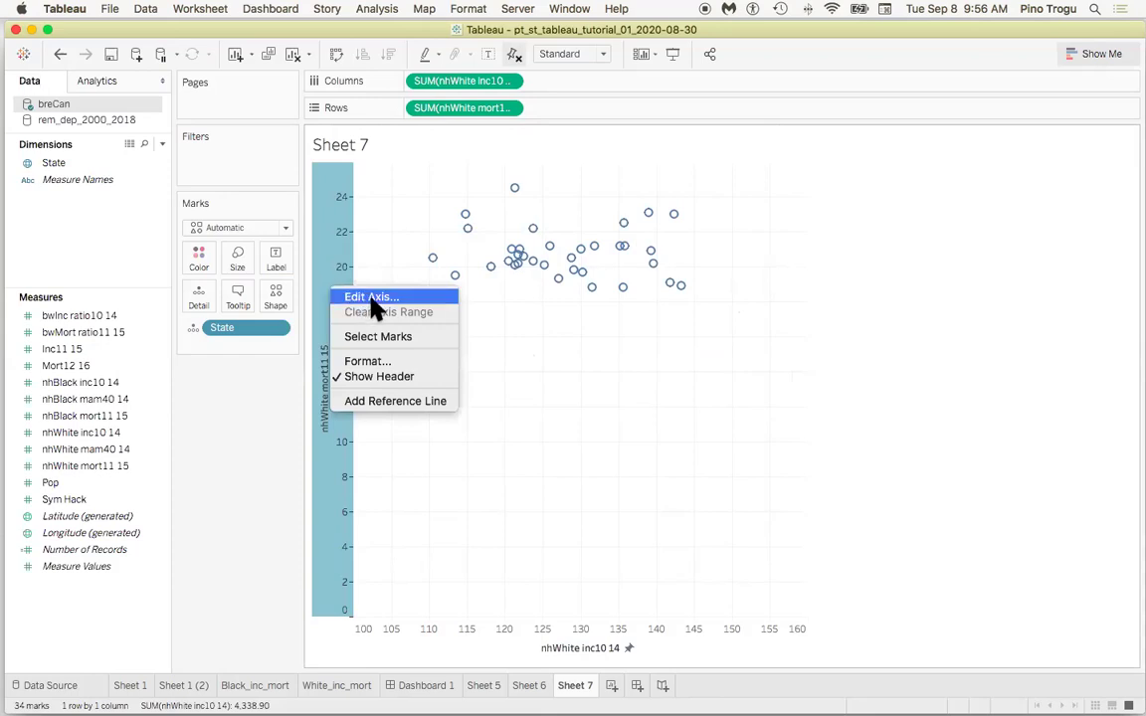
{"action": "left_click", "coordinate": [374, 297]}
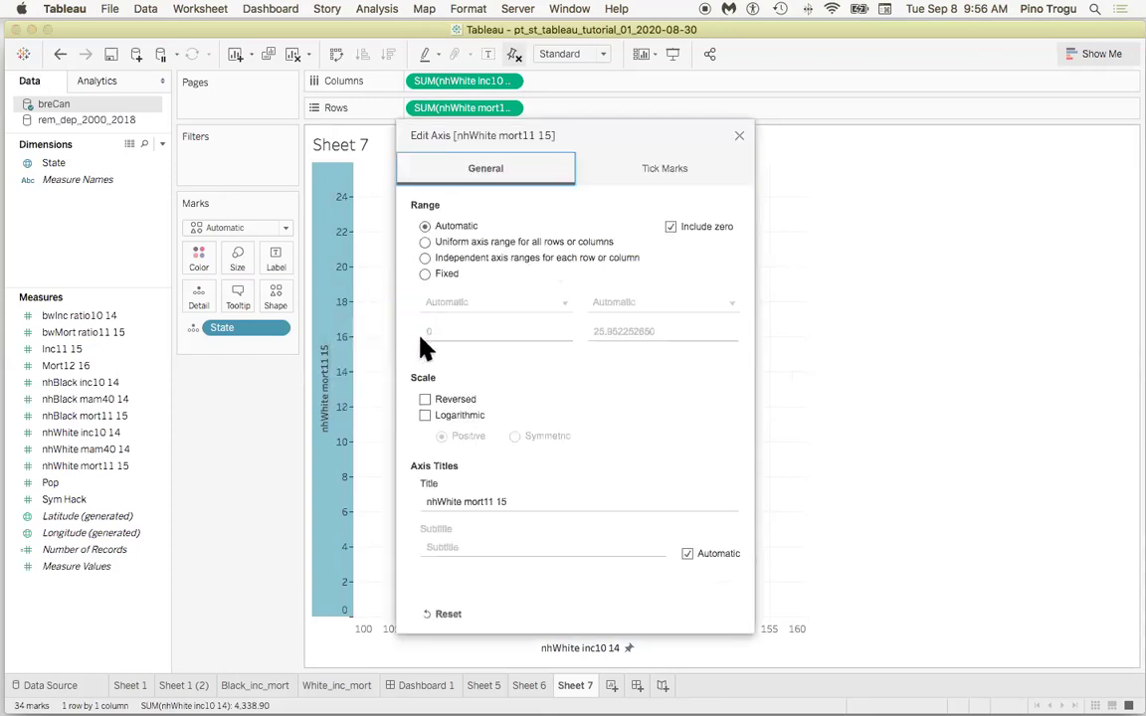
{"action": "left_click", "coordinate": [739, 136]}
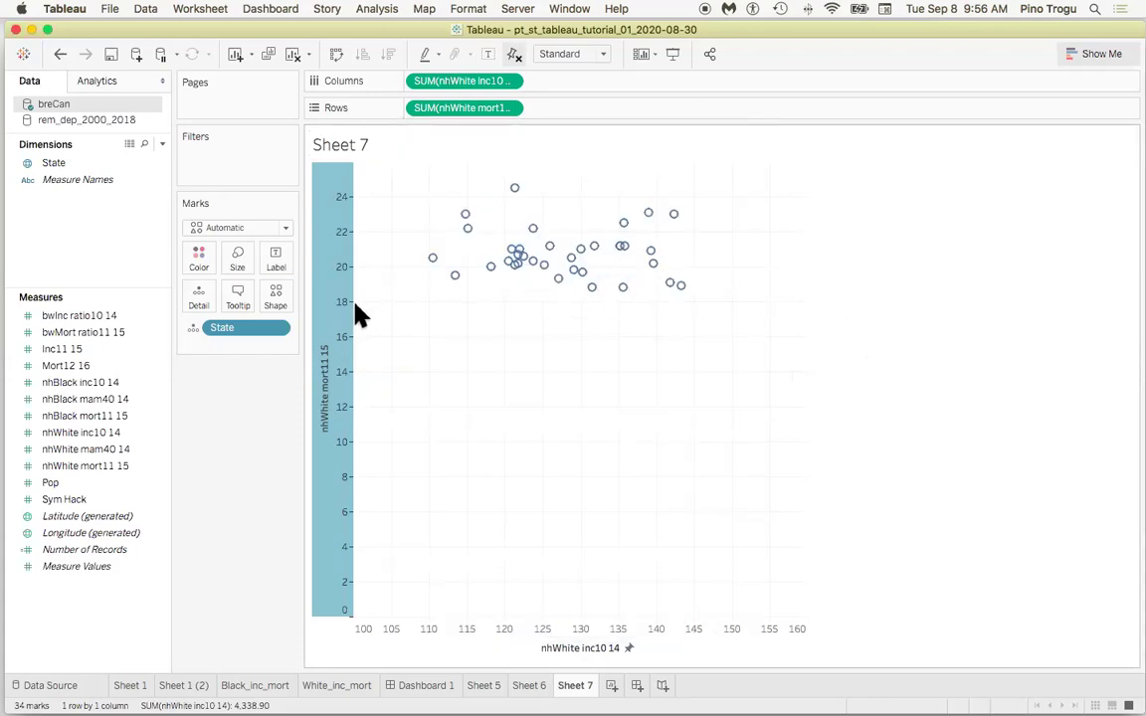
Switch the nhWhite mort11 15 axis to a fixed range with start 180 and end 30
{"action": "right_click", "coordinate": [338, 251]}
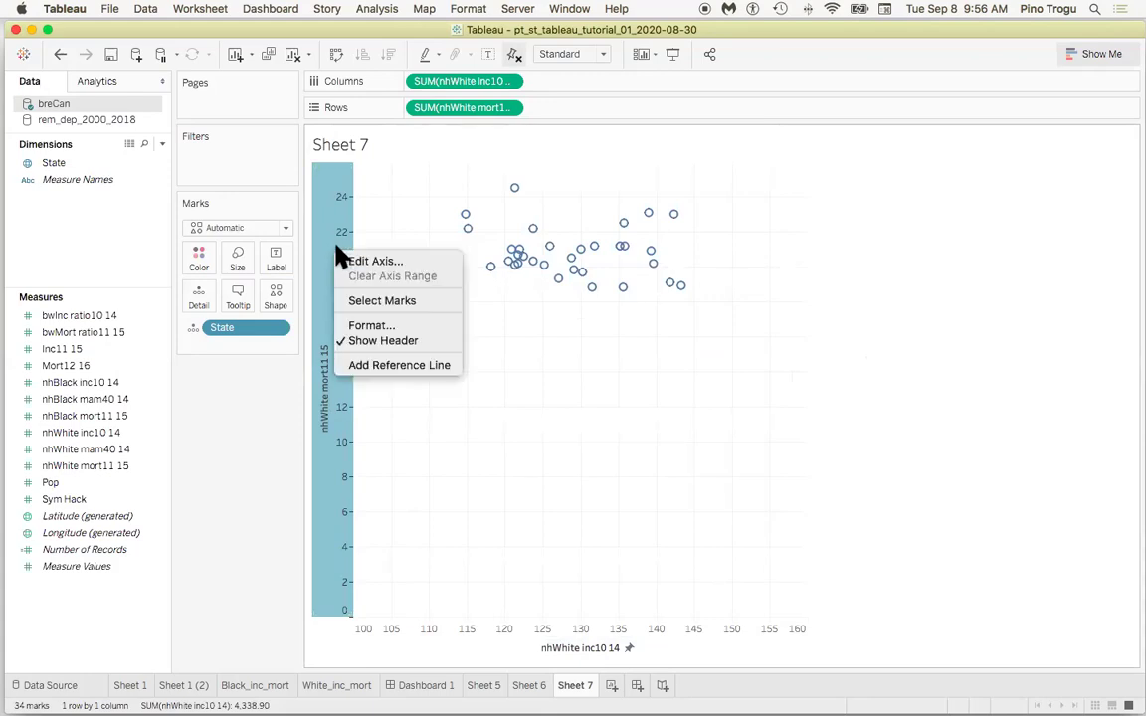
{"action": "left_click", "coordinate": [356, 261]}
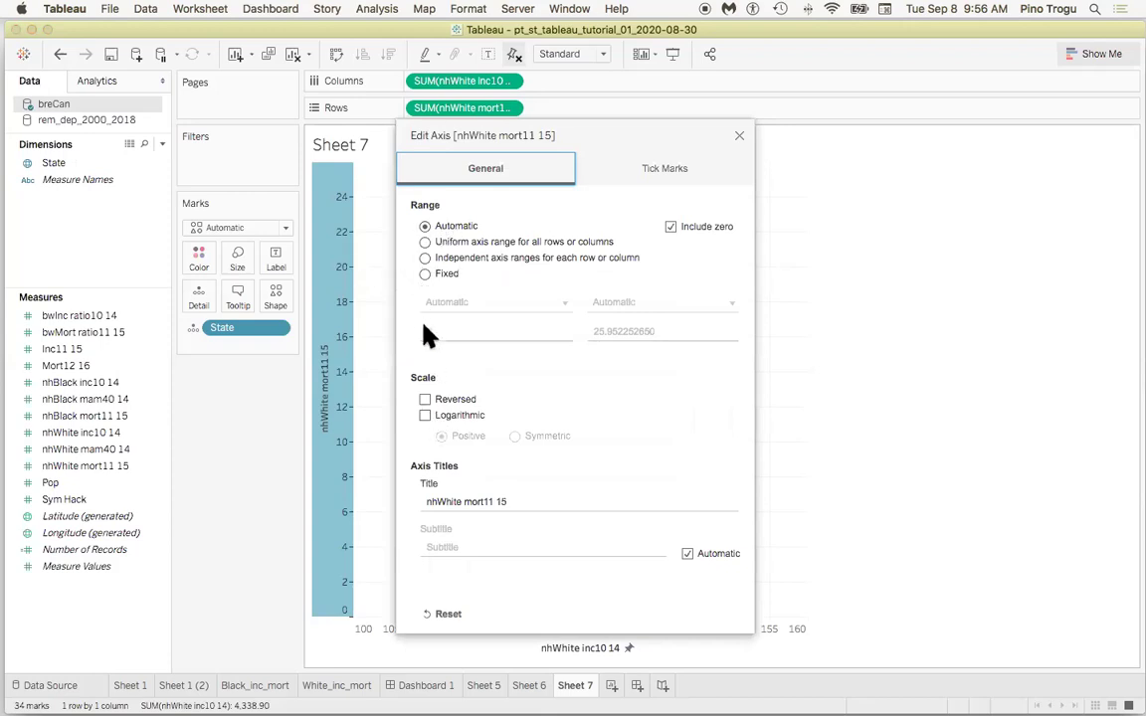
{"action": "left_click", "coordinate": [425, 274]}
{"action": "left_click", "coordinate": [429, 330]}
{"action": "type", "text": "180"}
{"action": "mouse_move", "coordinate": [688, 331]}
{"action": "left_mouse_down"}
{"action": "mouse_move", "coordinate": [570, 324]}
{"action": "mouse_move", "coordinate": [682, 338]}
{"action": "left_mouse_up"}
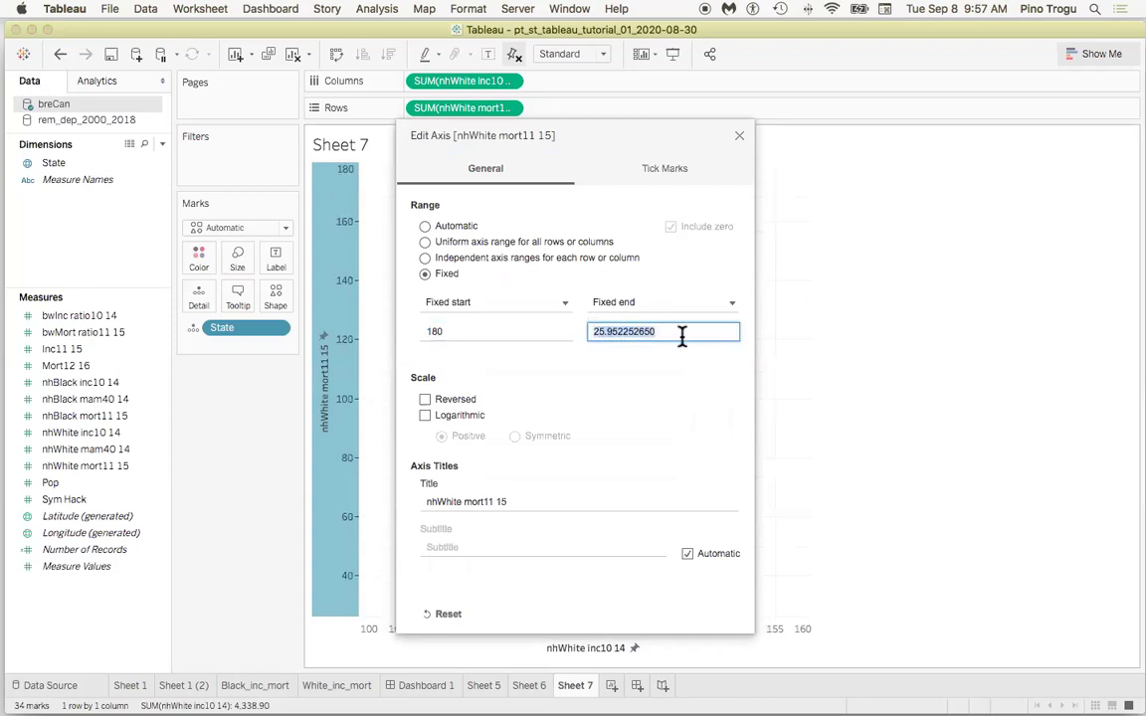
{"action": "type", "text": "3"}
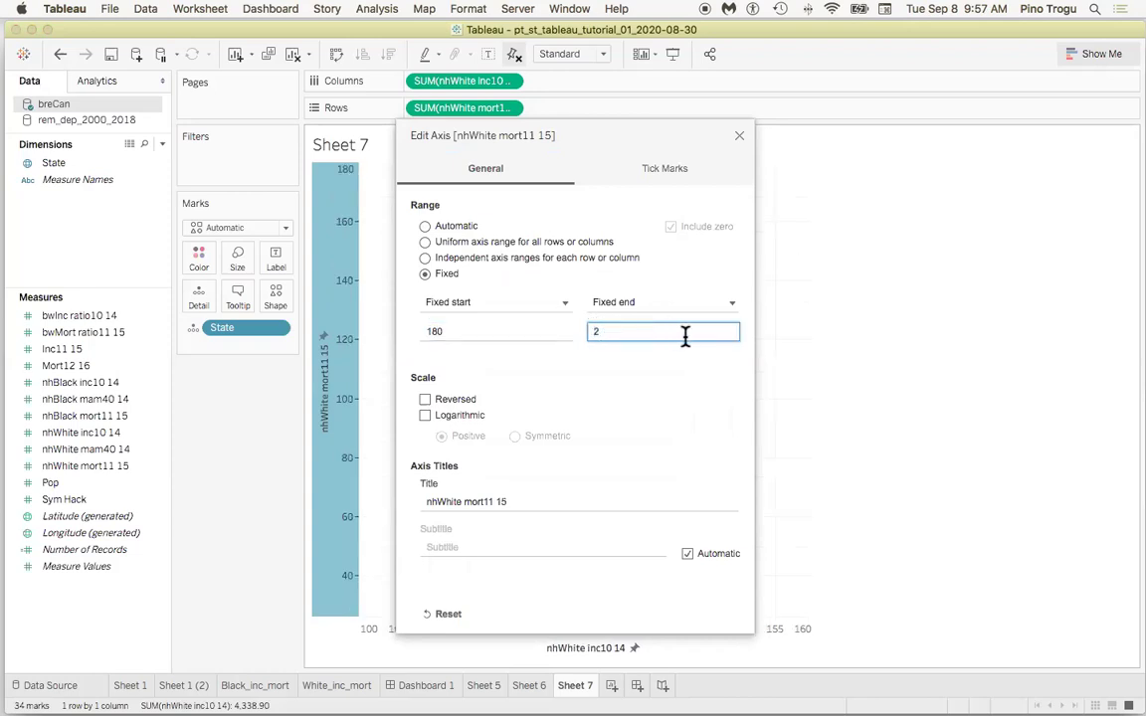
{"action": "type", "text": "0"}
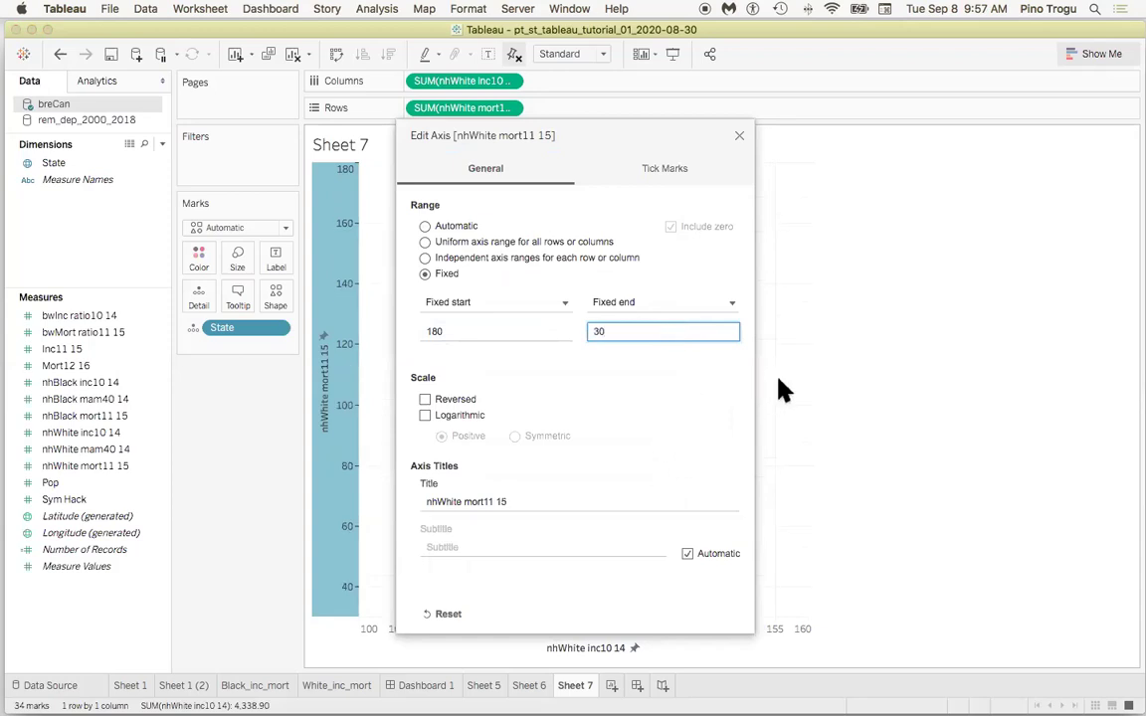
{"action": "left_click", "coordinate": [739, 135]}
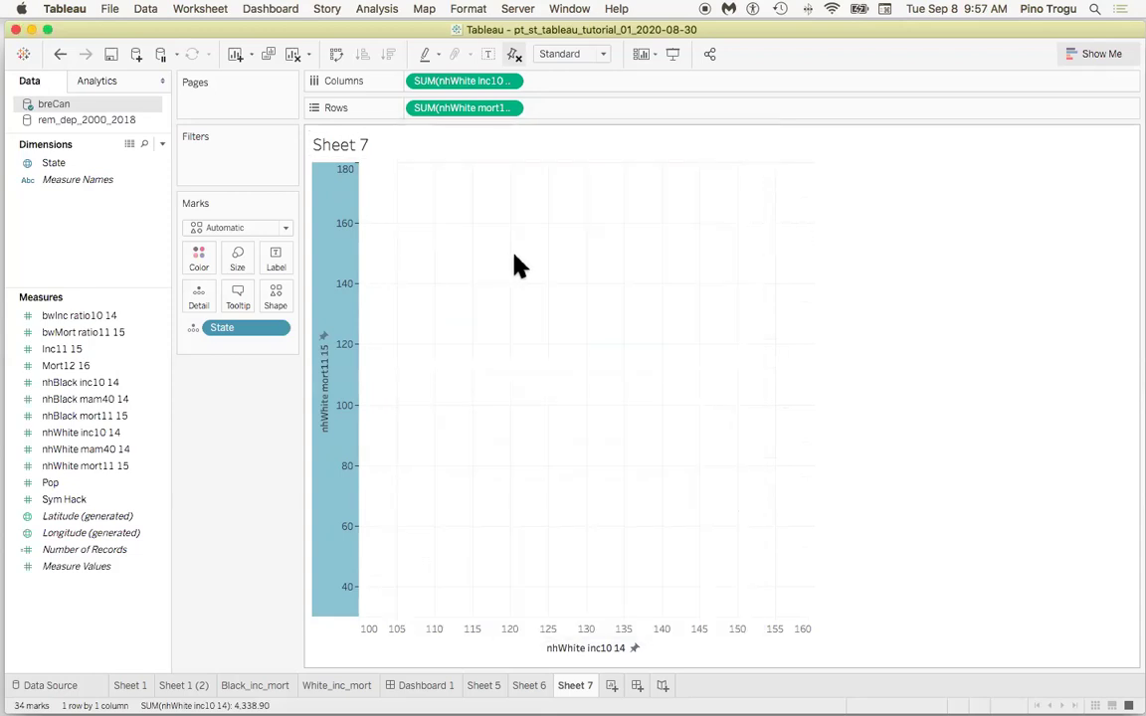
Correct the fixed start of the nhWhite mort11 15 axis to 18
{"action": "right_click", "coordinate": [348, 229]}
{"action": "left_click", "coordinate": [388, 271]}
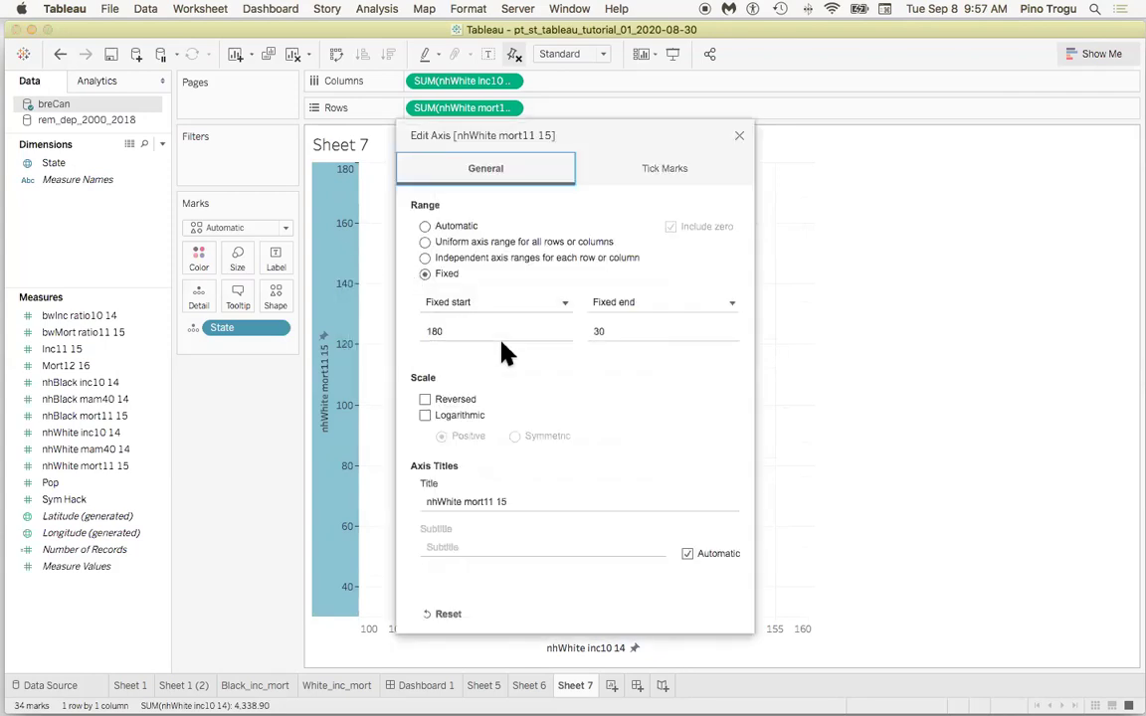
{"action": "left_click", "coordinate": [438, 332]}
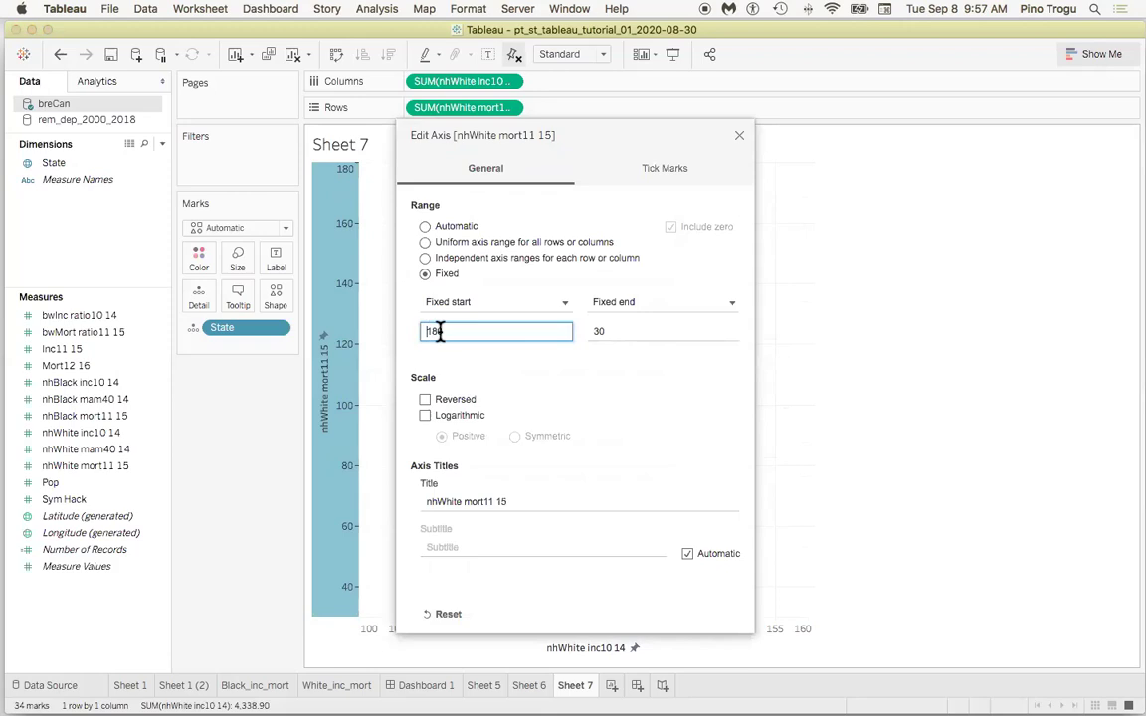
{"action": "double_click", "coordinate": [439, 332]}
{"action": "type", "text": "18"}
{"action": "left_click", "coordinate": [612, 330]}
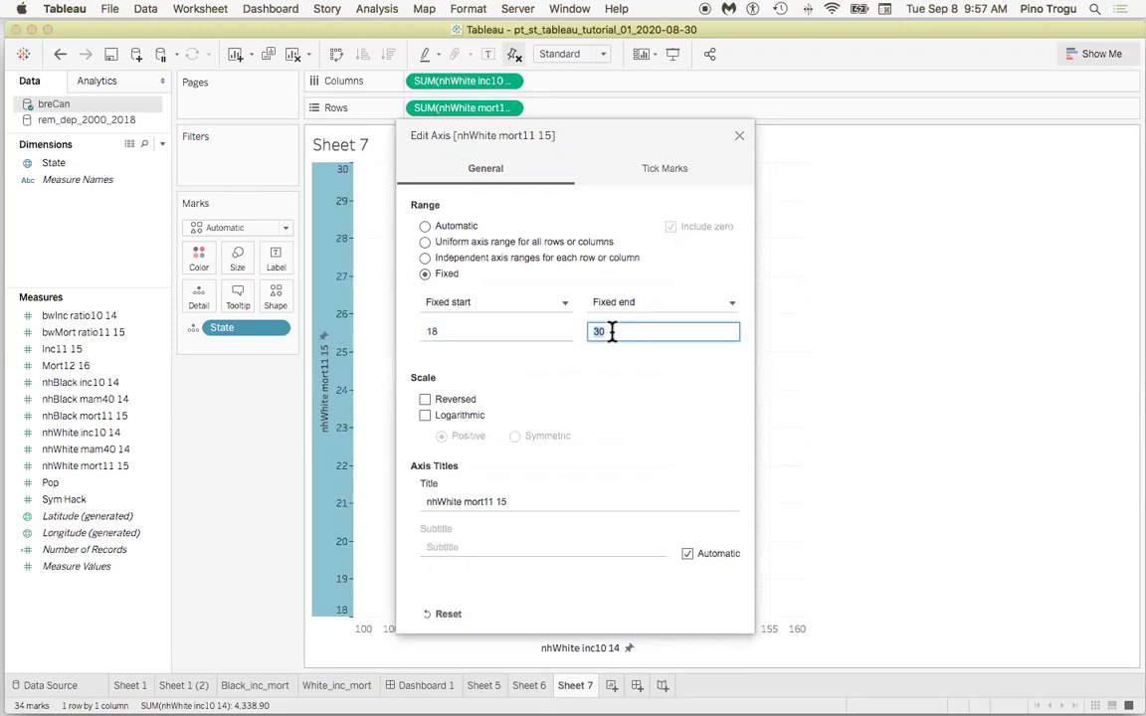
{"action": "left_click", "coordinate": [746, 137]}
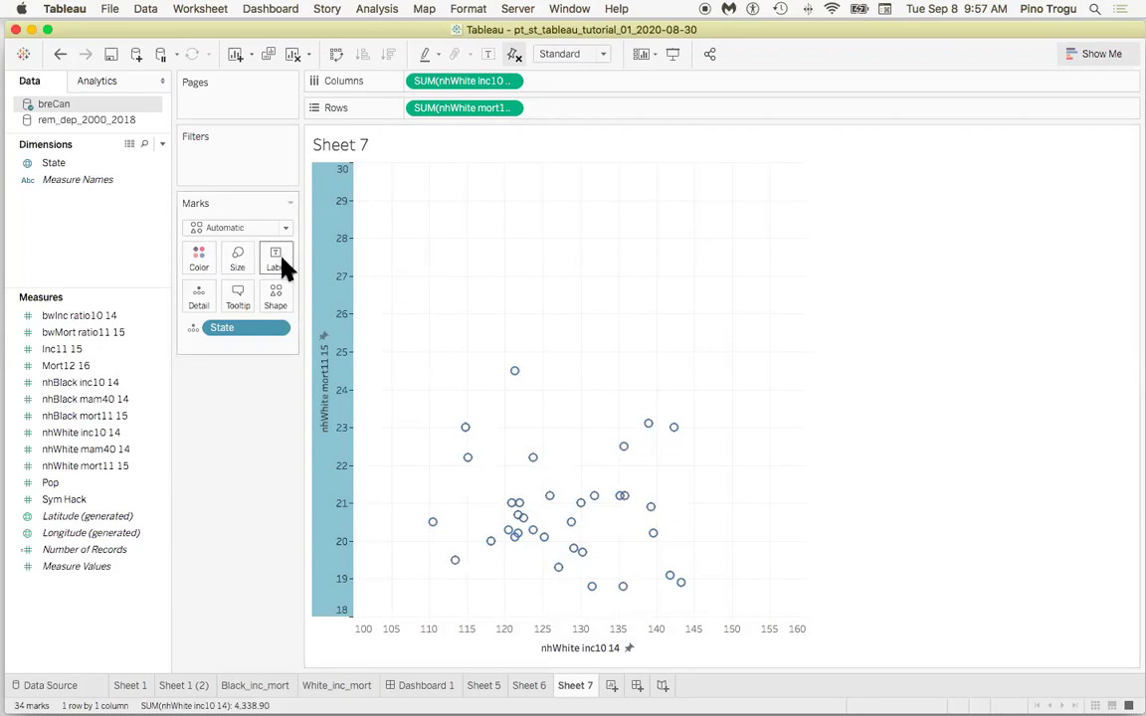
Label the scatter plot marks with State and shrink the marks to small dots
{"action": "left_click_drag", "start_coordinate": [47, 164], "coordinate": [271, 257]}
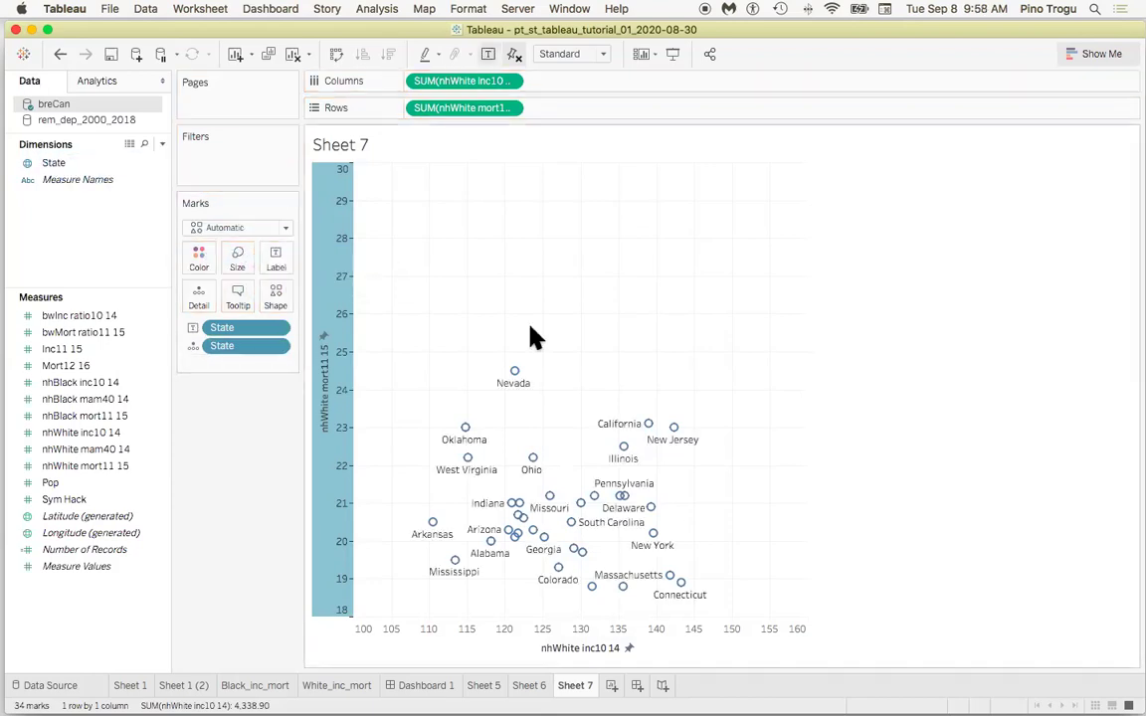
{"action": "left_click", "coordinate": [237, 261]}
{"action": "left_click_drag", "start_coordinate": [248, 297], "coordinate": [244, 297]}
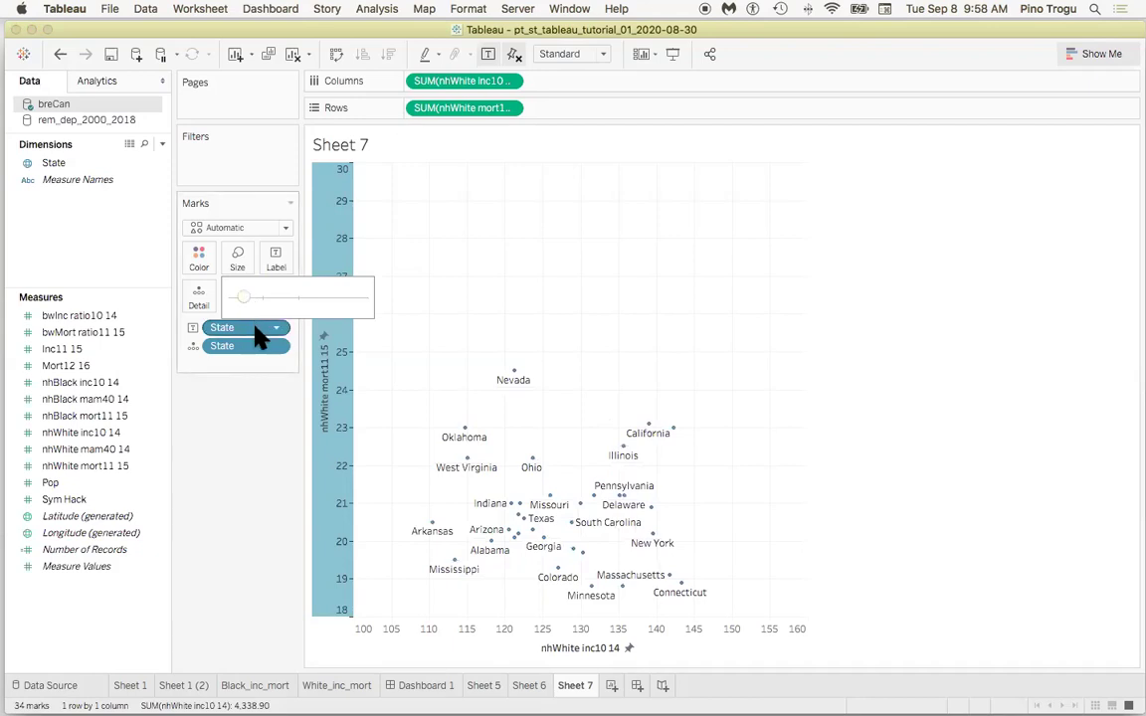
{"action": "left_click", "coordinate": [253, 425]}
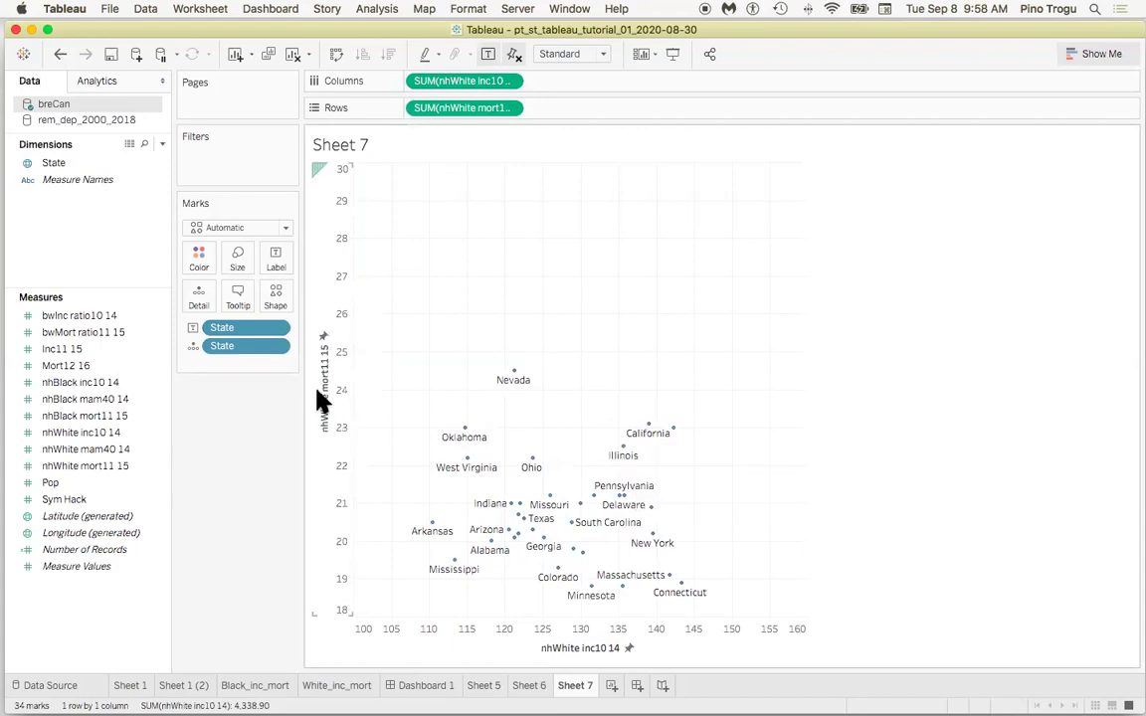
Add a per-pane average reference line for SUM(nhWhite mort11 15) to the mortality axis of Sheet 7
{"action": "left_click", "coordinate": [511, 109]}
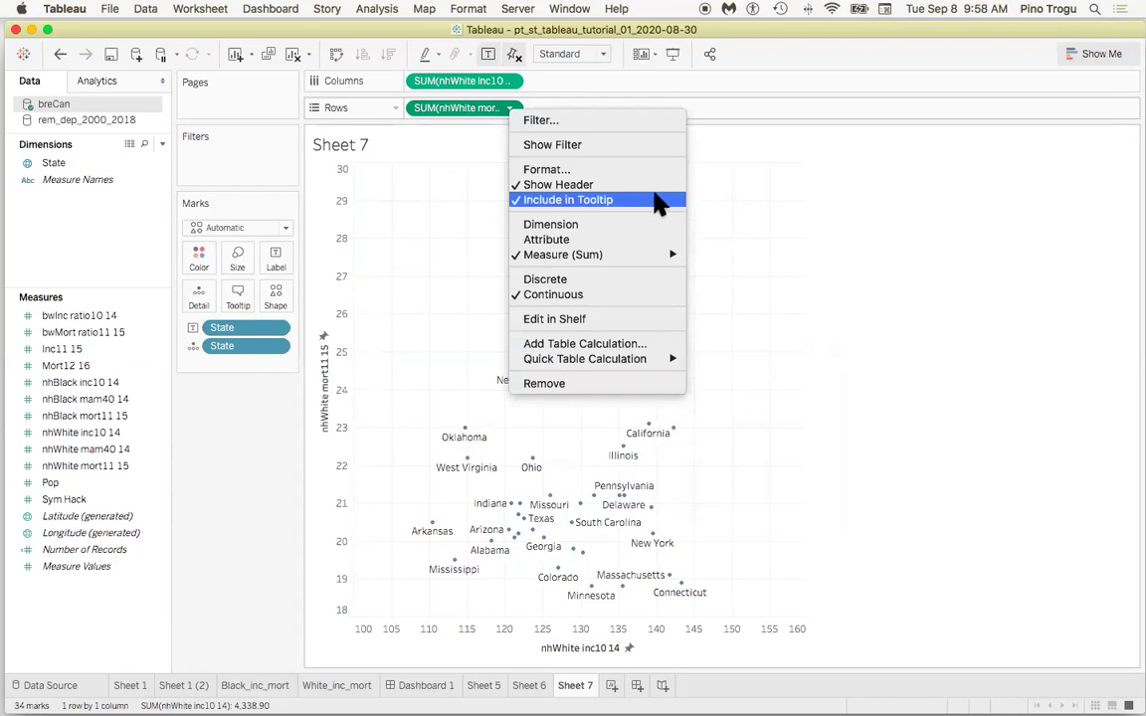
{"action": "left_click", "coordinate": [418, 221]}
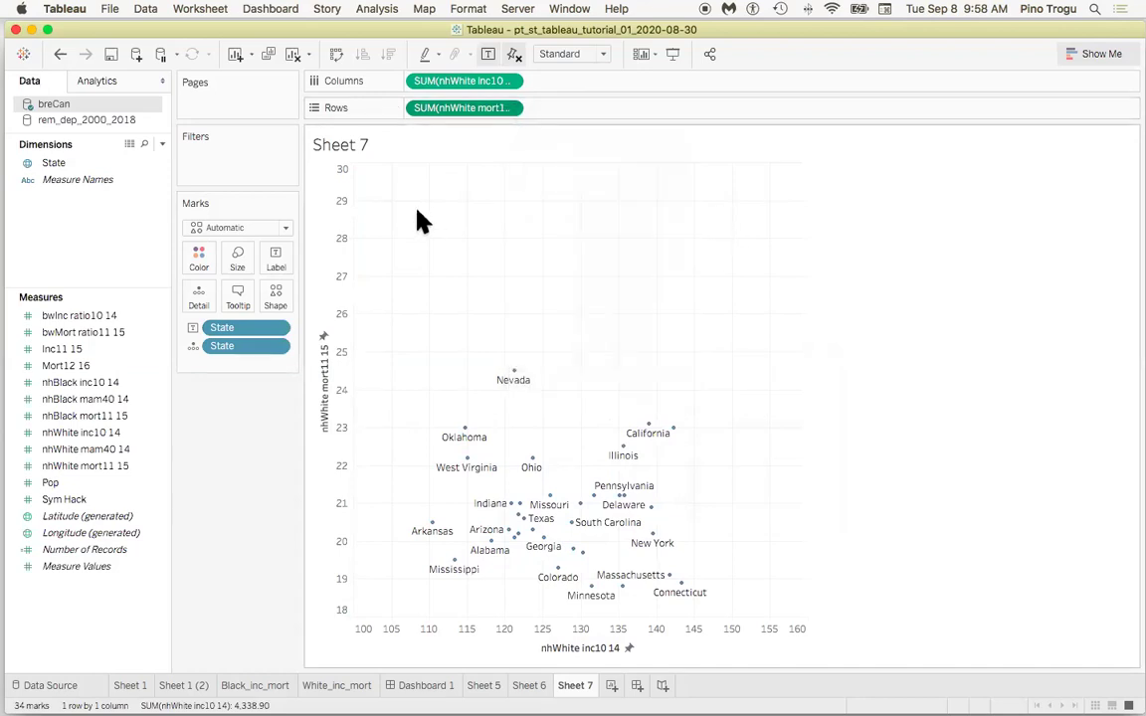
{"action": "right_click", "coordinate": [331, 295]}
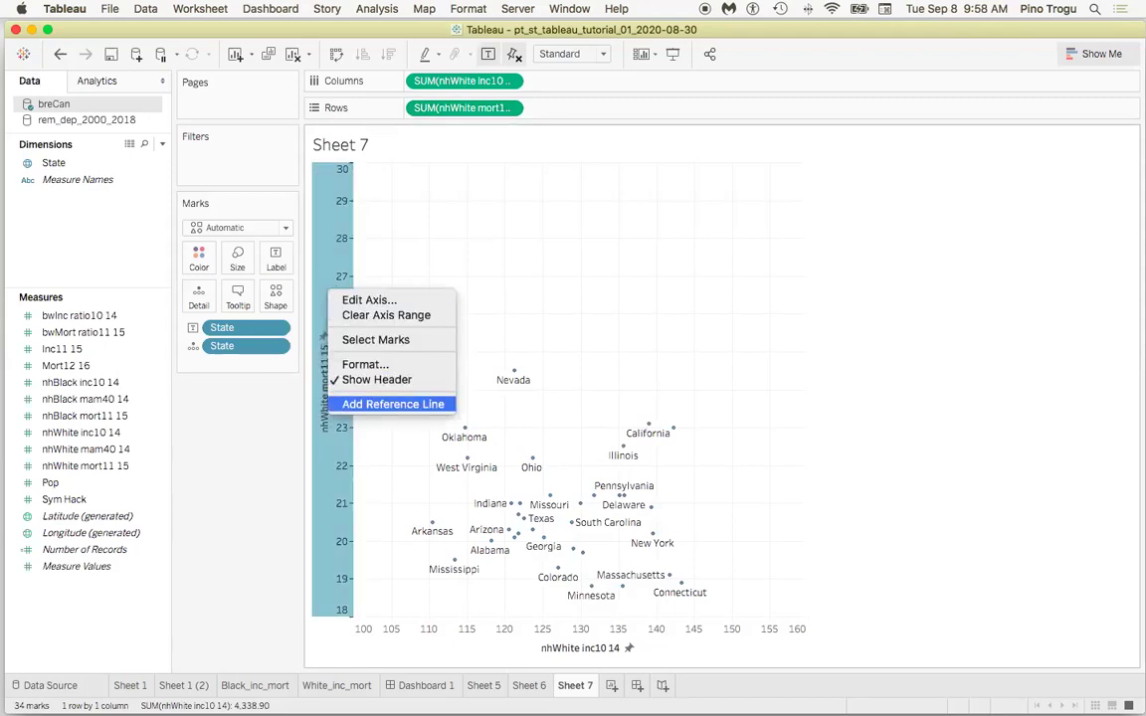
{"action": "left_click", "coordinate": [397, 406]}
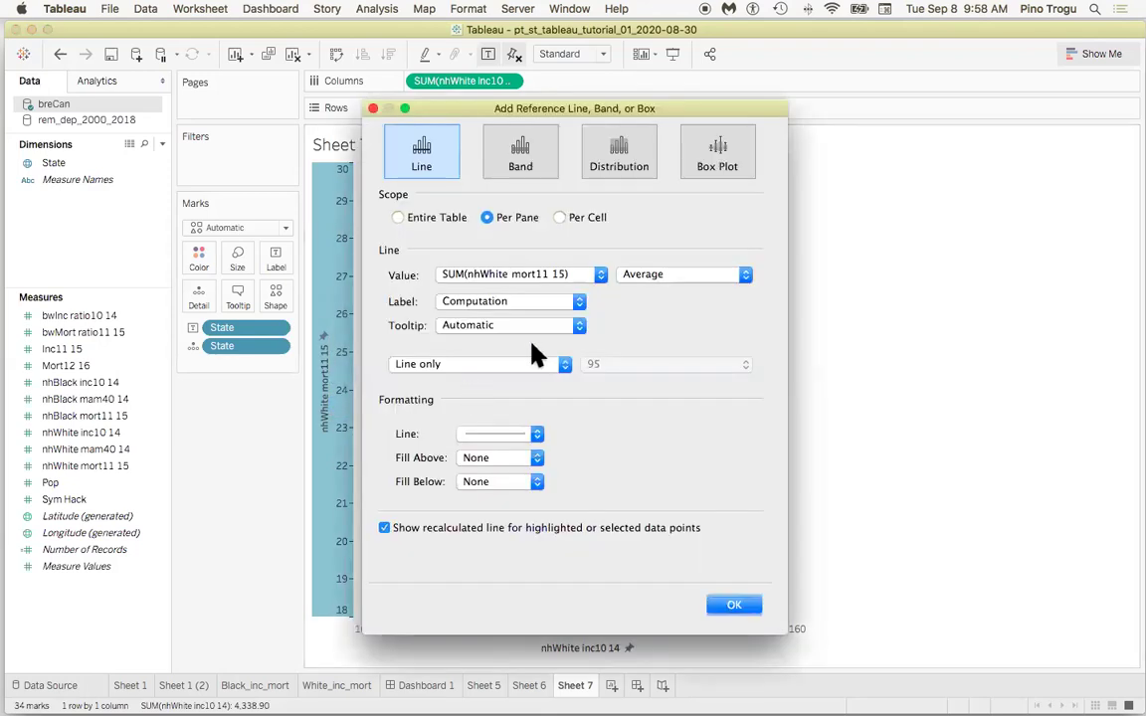
{"action": "left_click", "coordinate": [587, 276]}
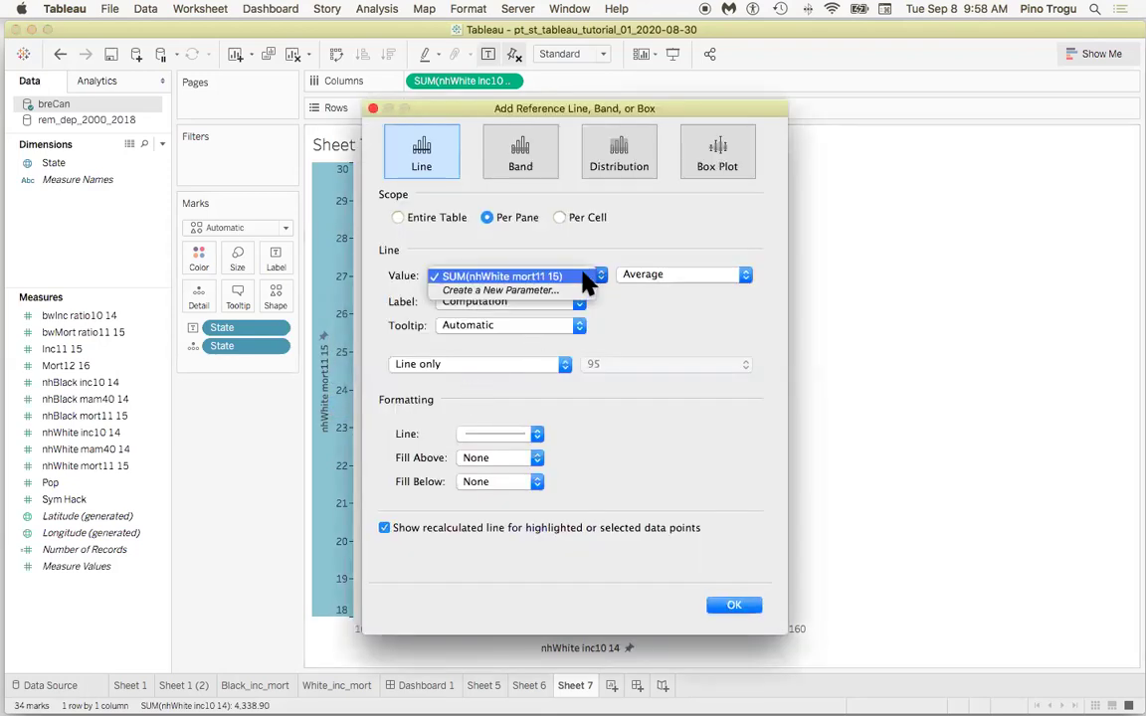
{"action": "left_click", "coordinate": [585, 277]}
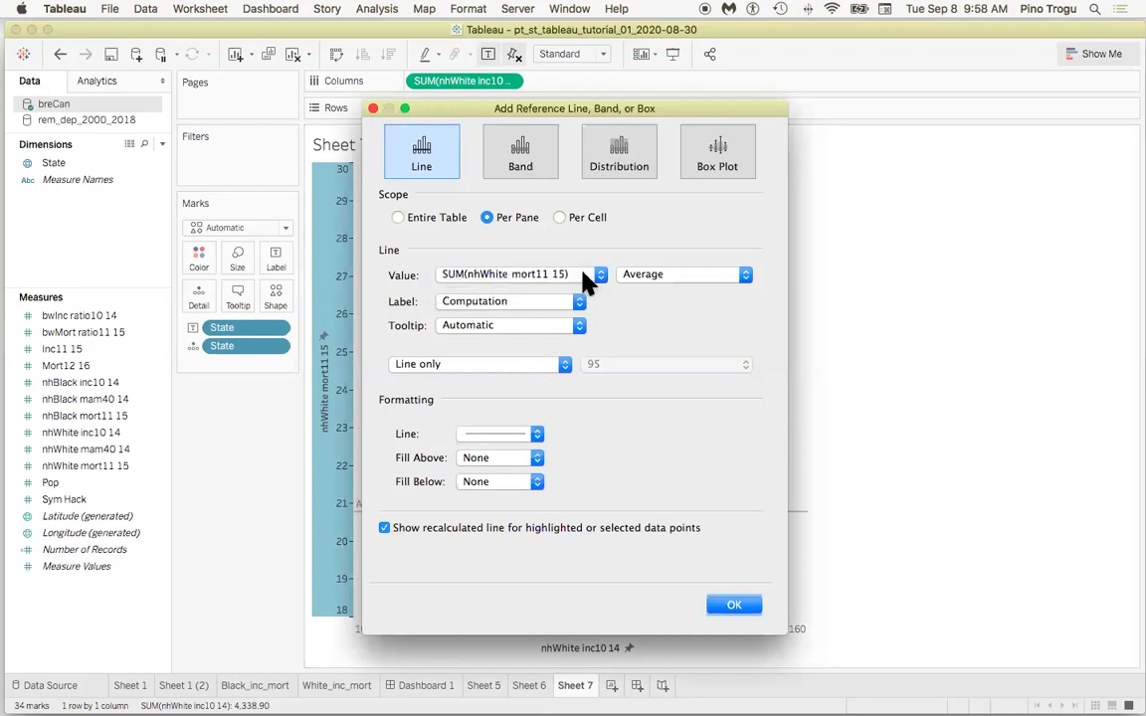
{"action": "left_click", "coordinate": [720, 275]}
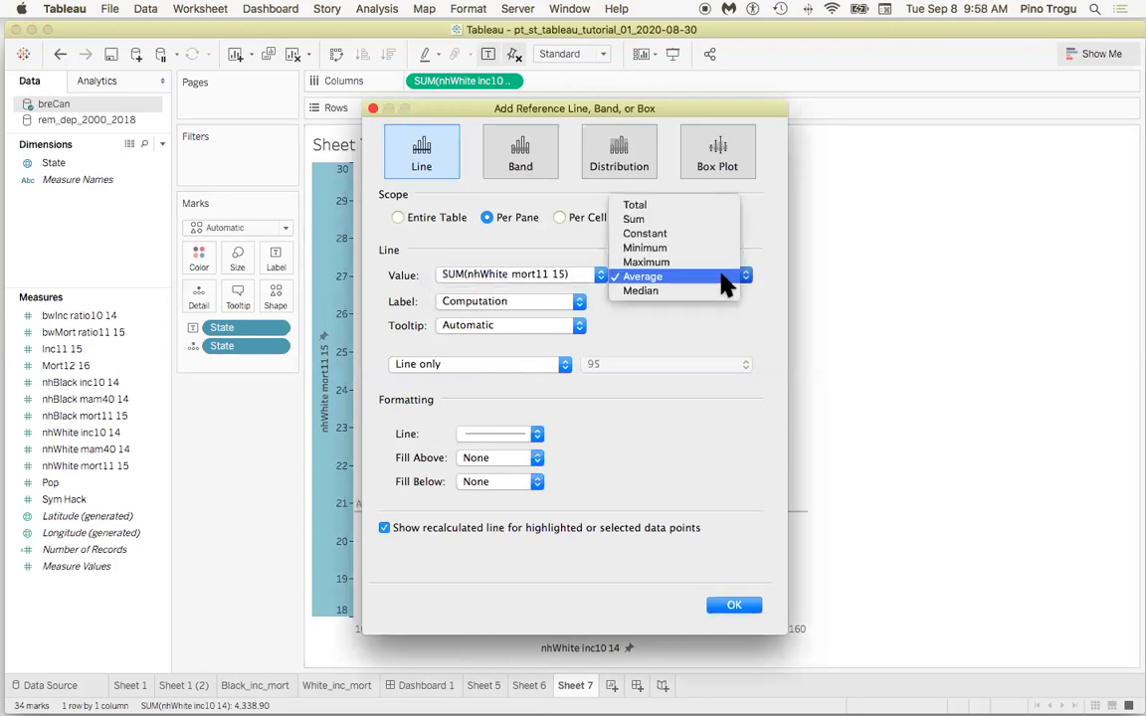
{"action": "left_click", "coordinate": [687, 275]}
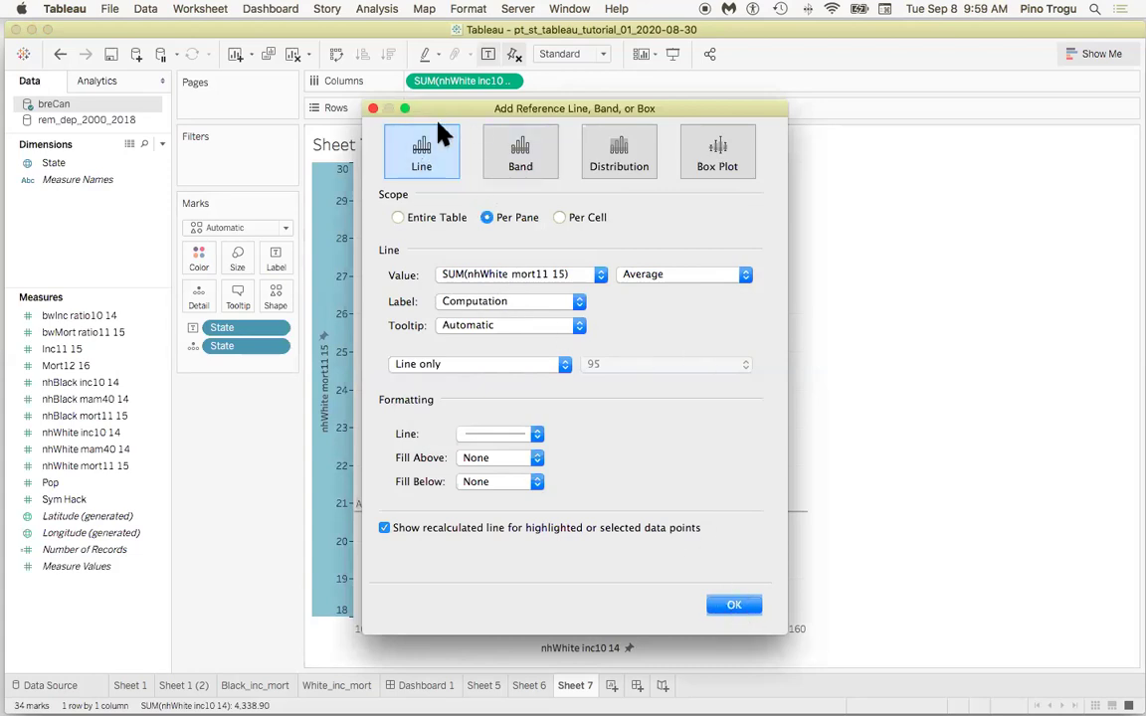
{"action": "left_click", "coordinate": [735, 606]}
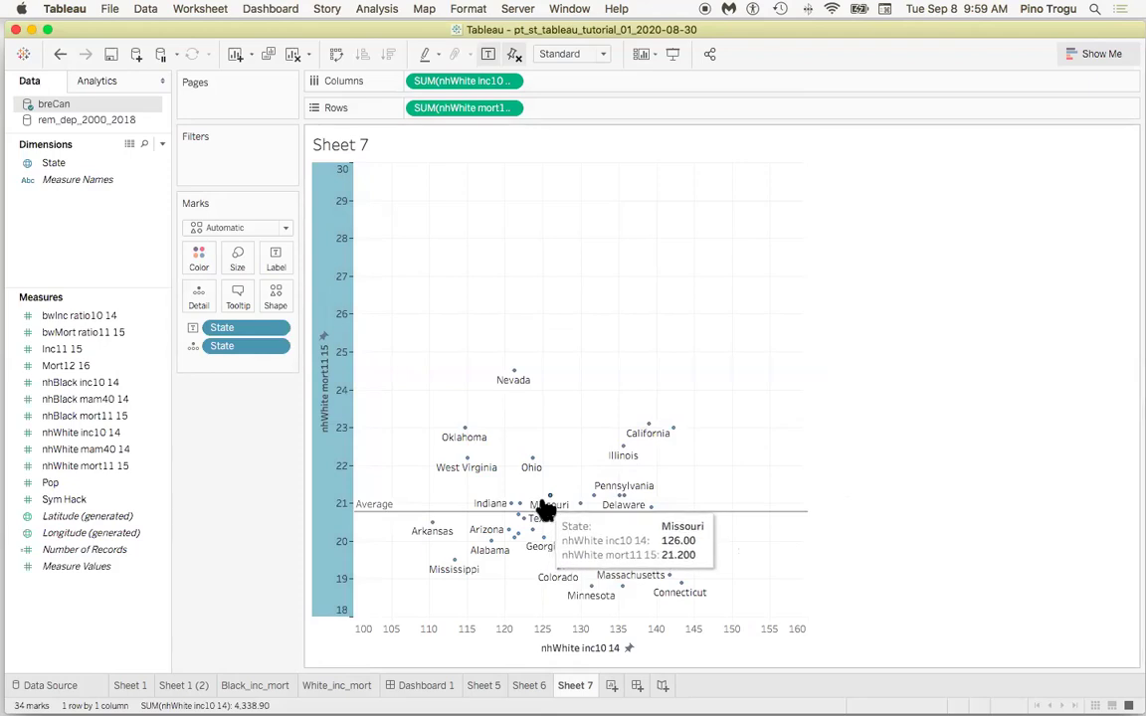
Create a new worksheet that plots nhBlack inc10 14 in Columns against nhBlack mort11 15 in Rows
{"action": "mouse_move", "coordinate": [544, 589]}
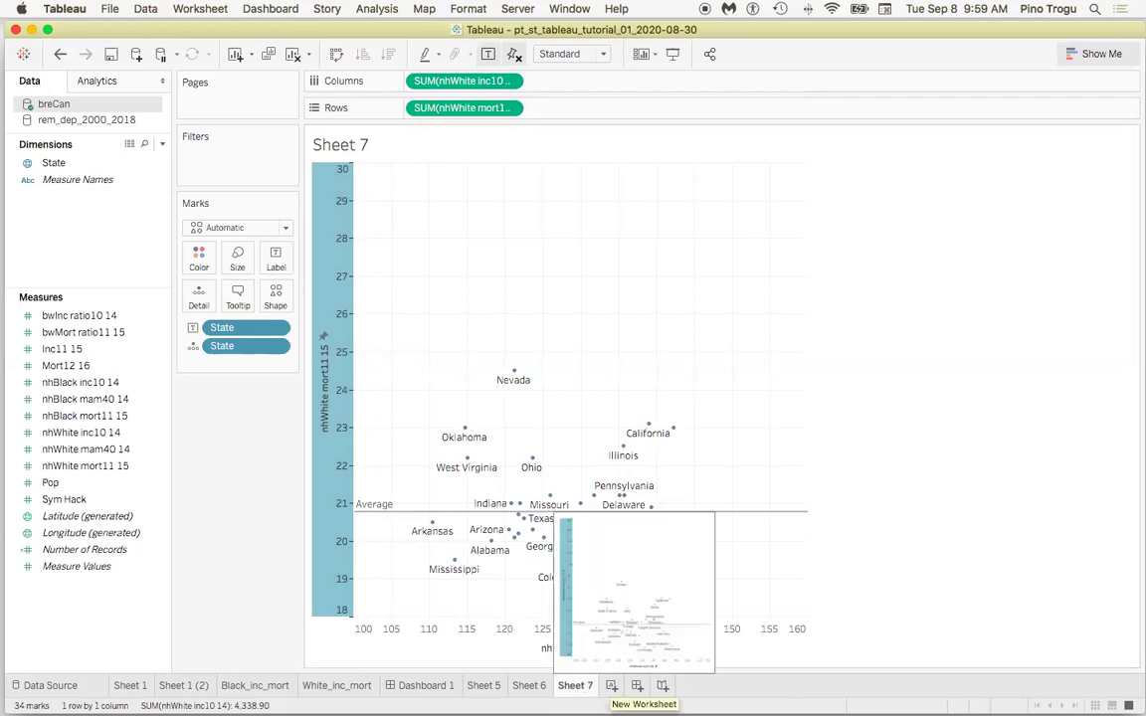
{"action": "left_click", "coordinate": [612, 692]}
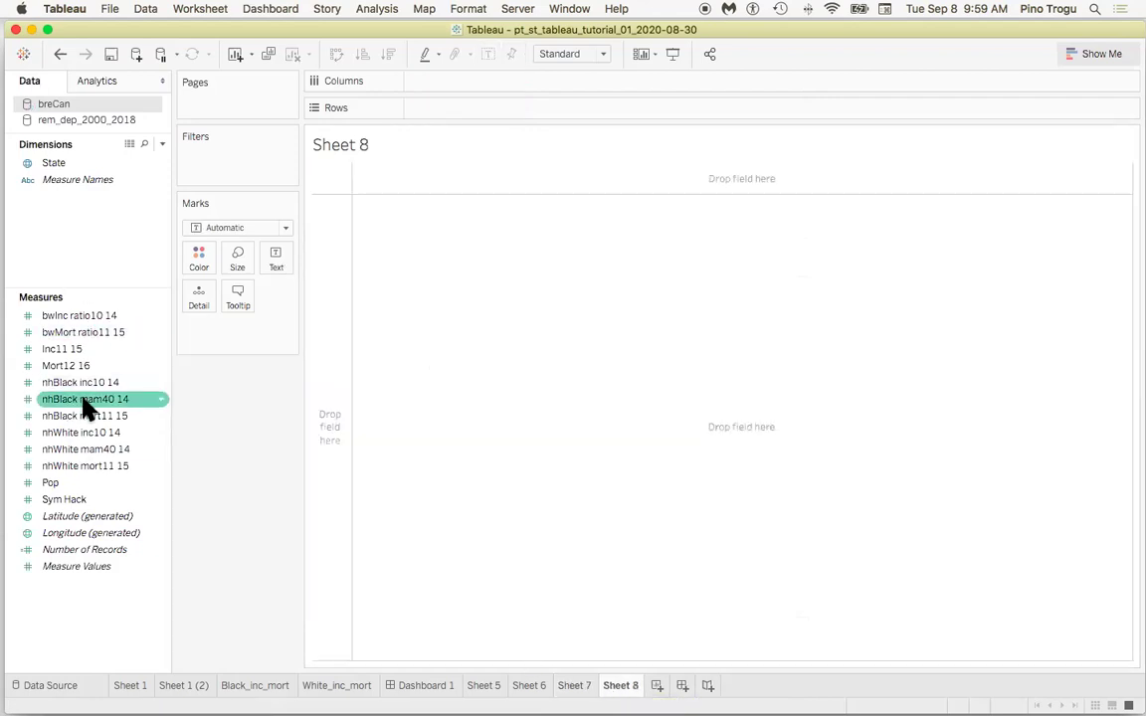
{"action": "mouse_move", "coordinate": [78, 391]}
{"action": "left_mouse_down"}
{"action": "mouse_move", "coordinate": [105, 396]}
{"action": "mouse_move", "coordinate": [313, 282]}
{"action": "mouse_move", "coordinate": [472, 97]}
{"action": "mouse_move", "coordinate": [467, 88]}
{"action": "left_mouse_up"}
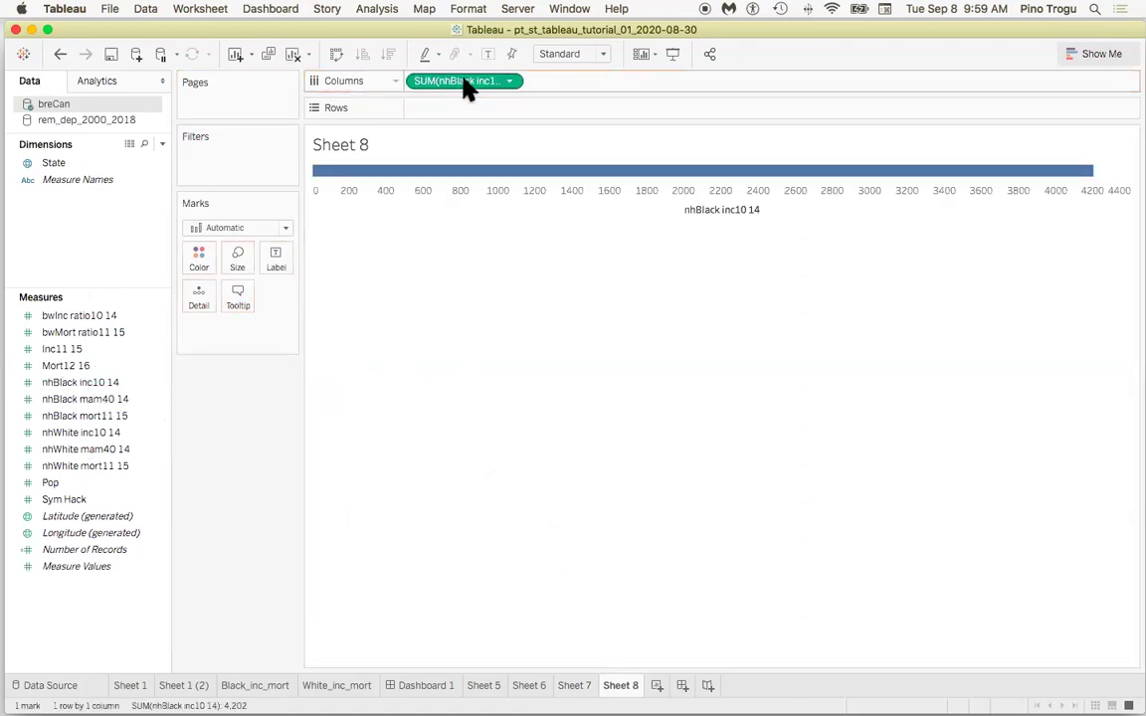
{"action": "left_click", "coordinate": [125, 417]}
{"action": "left_click_drag", "start_coordinate": [125, 423], "coordinate": [476, 110]}
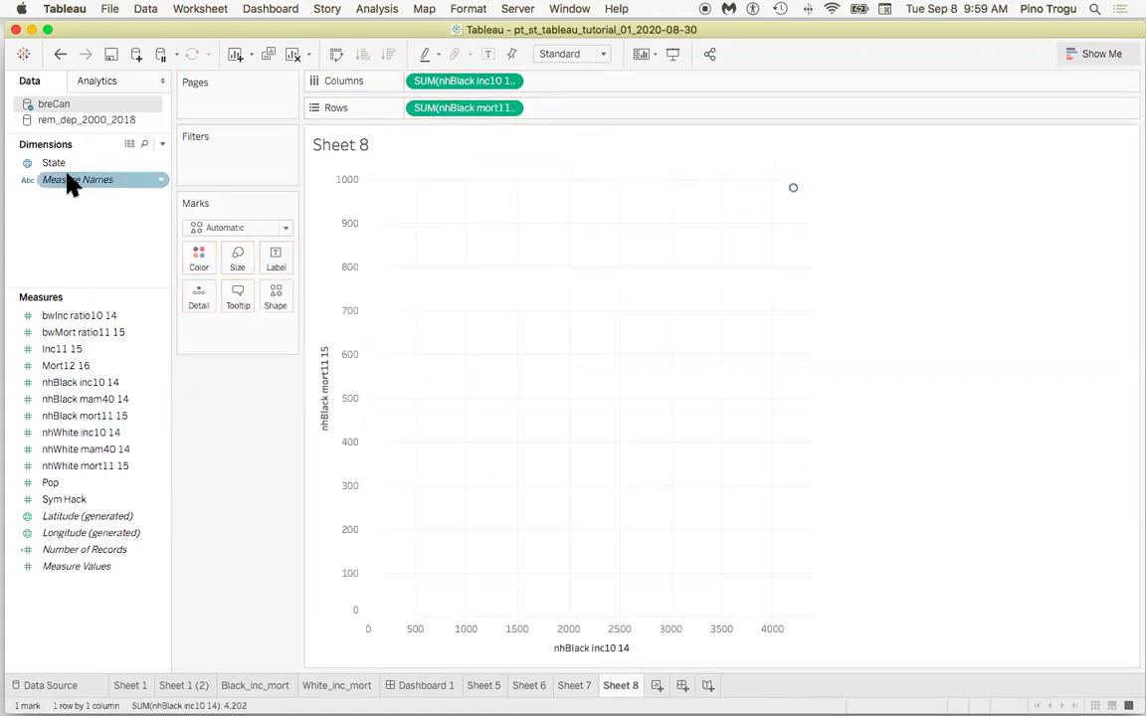
Break the Sheet 8 scatter plot down by State, label the marks with State and shrink them to small dots
{"action": "left_click_drag", "start_coordinate": [25, 162], "coordinate": [614, 431]}
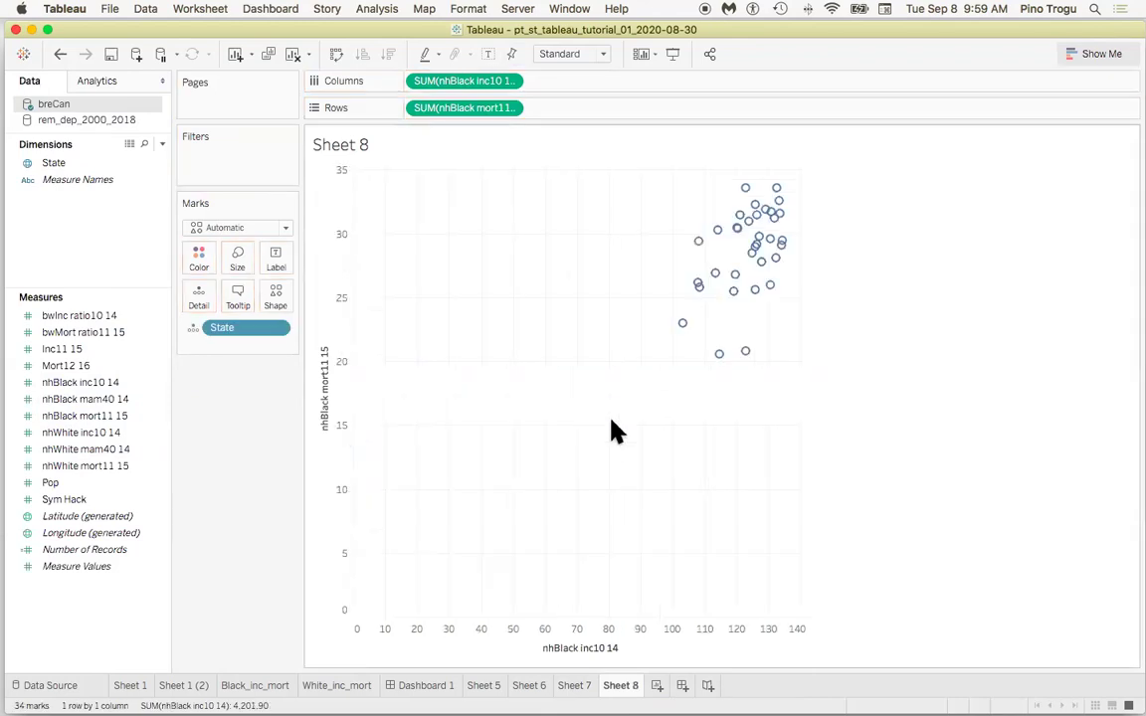
{"action": "left_click_drag", "start_coordinate": [53, 162], "coordinate": [275, 259]}
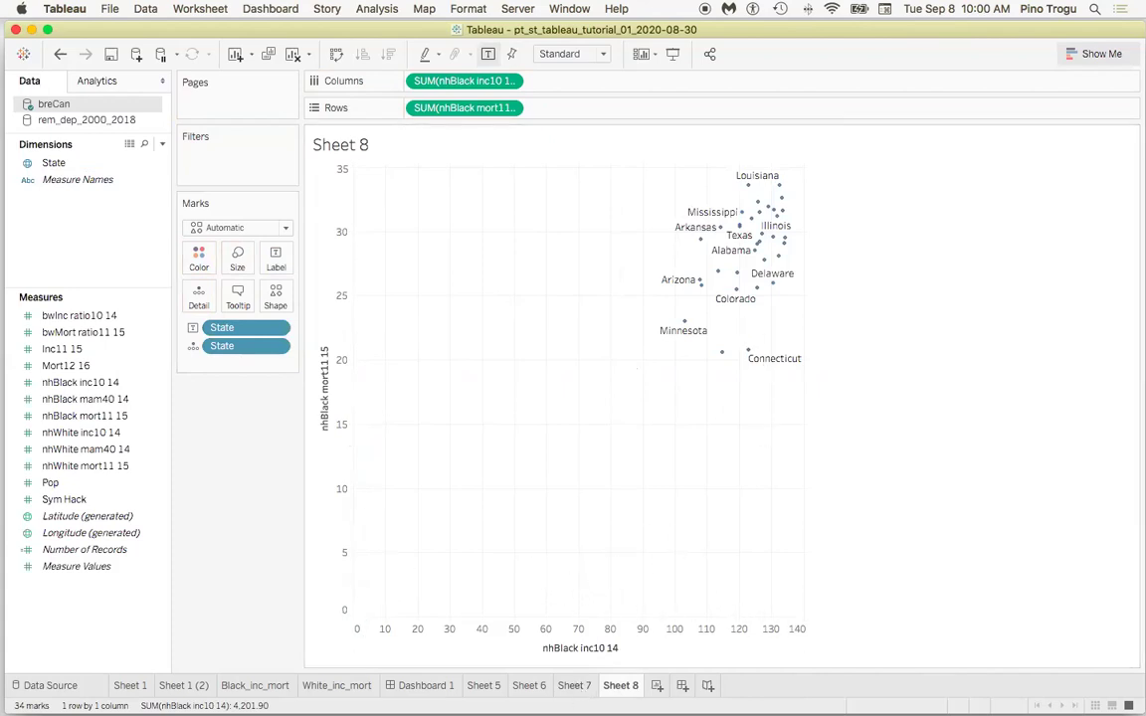
Go back to the Sheet 7 scatter plot and duplicate that worksheet
{"action": "key", "text": "ctrl+shift+Tab"}
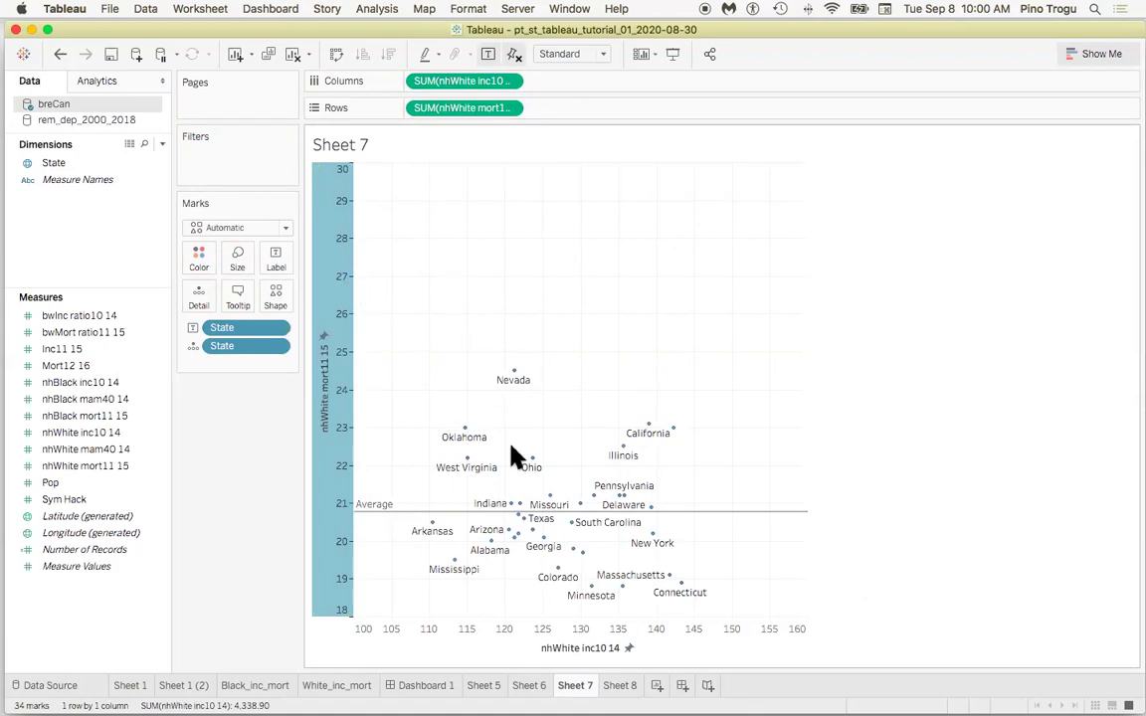
{"action": "right_click", "coordinate": [583, 686]}
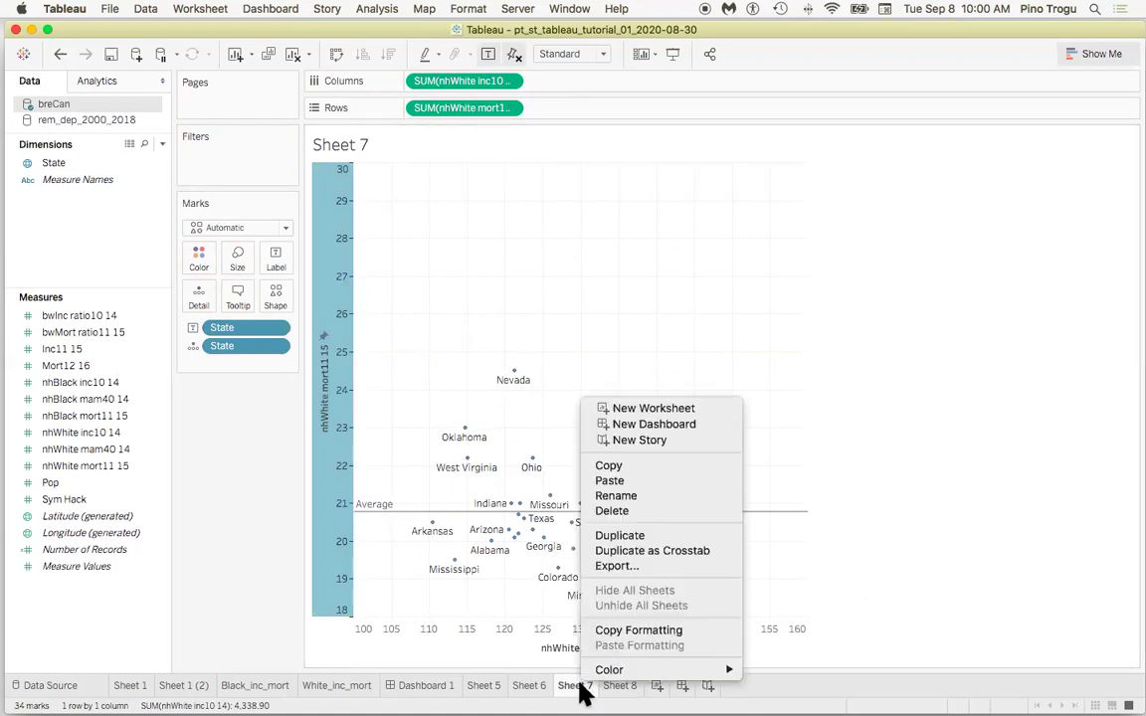
{"action": "left_click", "coordinate": [635, 538]}
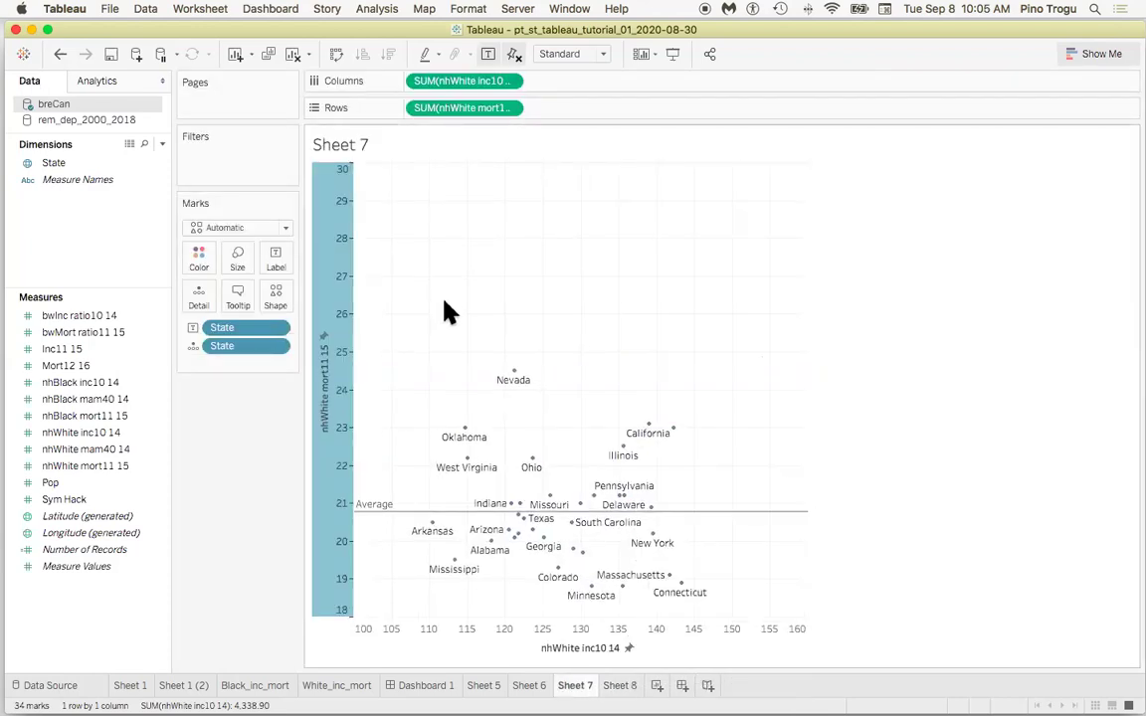
{"action": "mouse_move", "coordinate": [506, 534]}
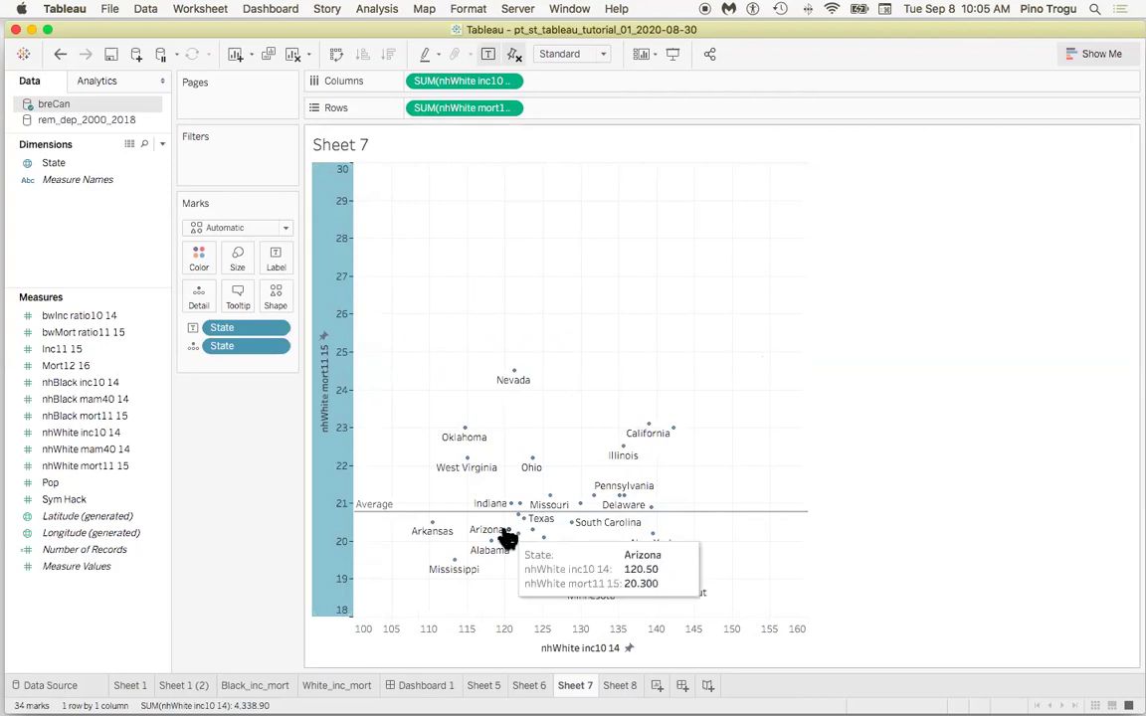
{"action": "right_click", "coordinate": [585, 692]}
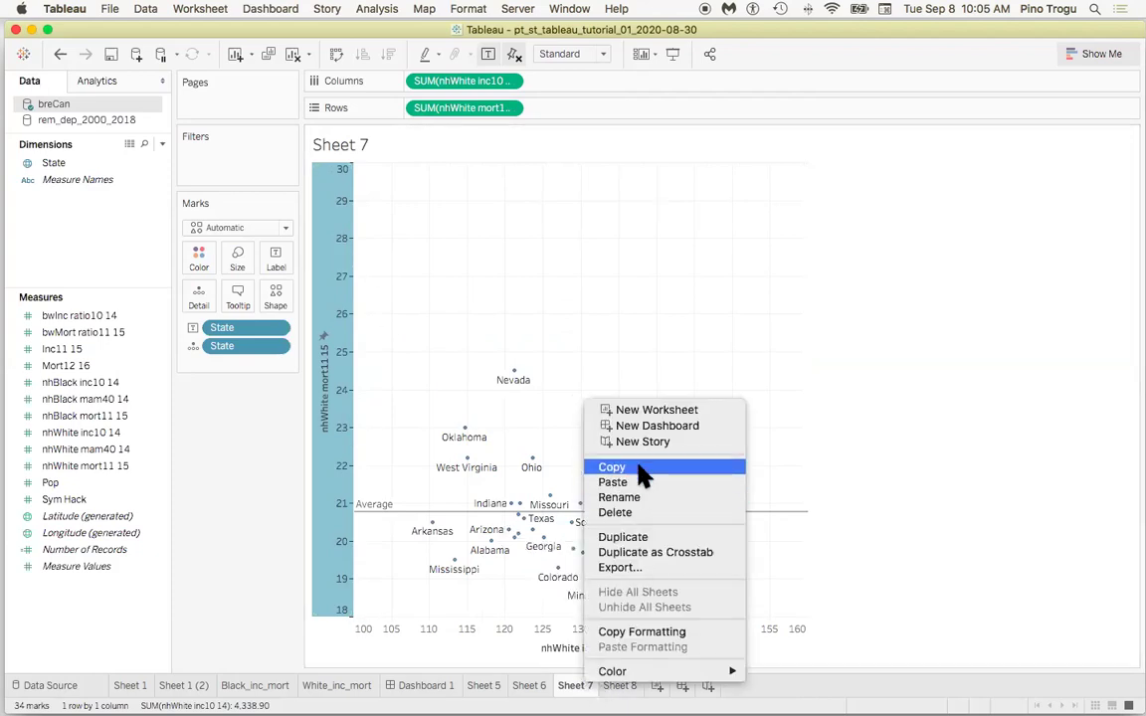
{"action": "left_click", "coordinate": [645, 542]}
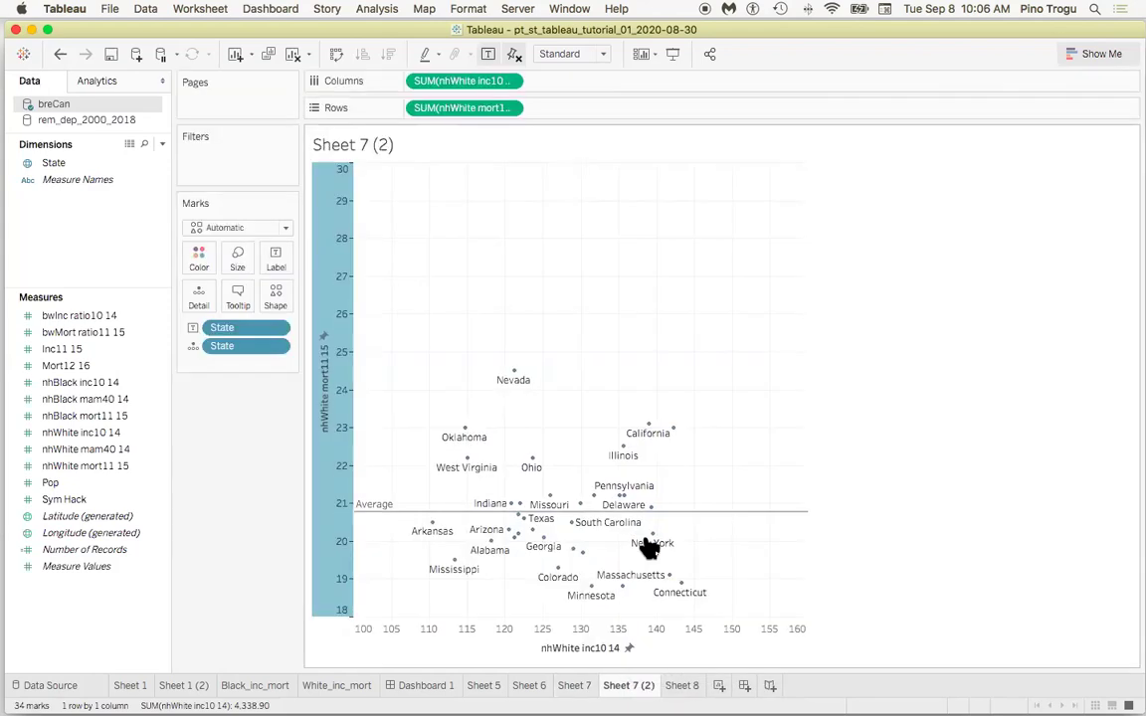
Edit the Columns expression of the duplicated sheet to SUM([nhBlack inc10 14])
{"action": "left_click", "coordinate": [510, 83]}
{"action": "left_click", "coordinate": [486, 300]}
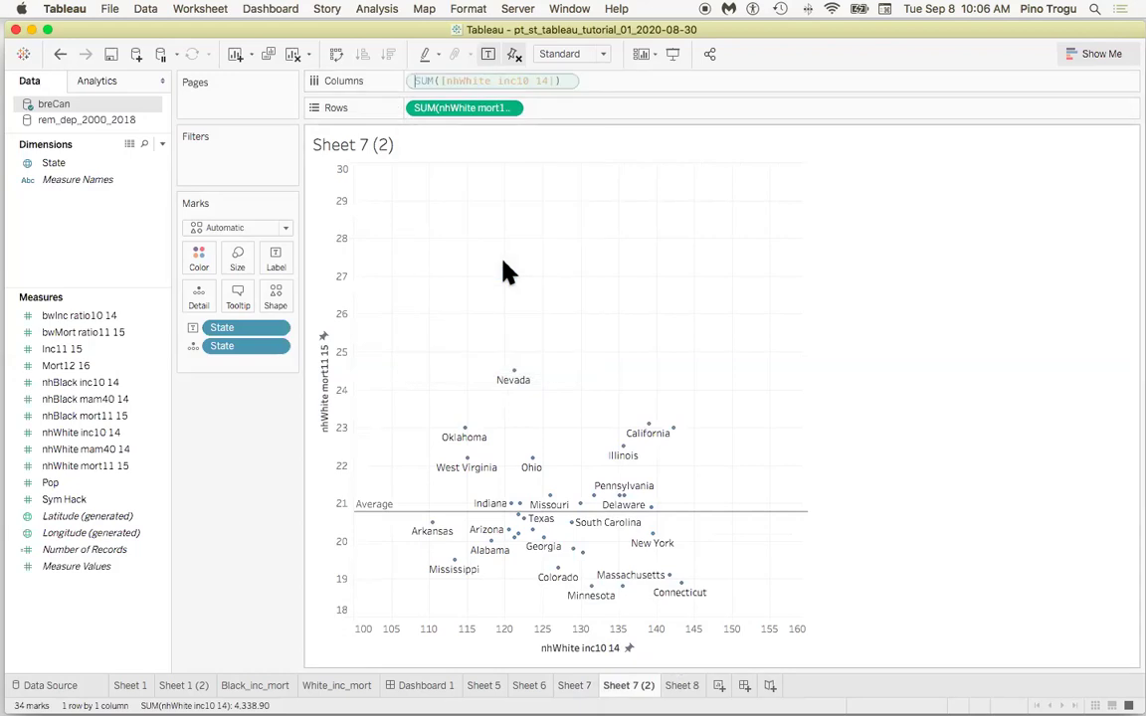
{"action": "left_click", "coordinate": [504, 80]}
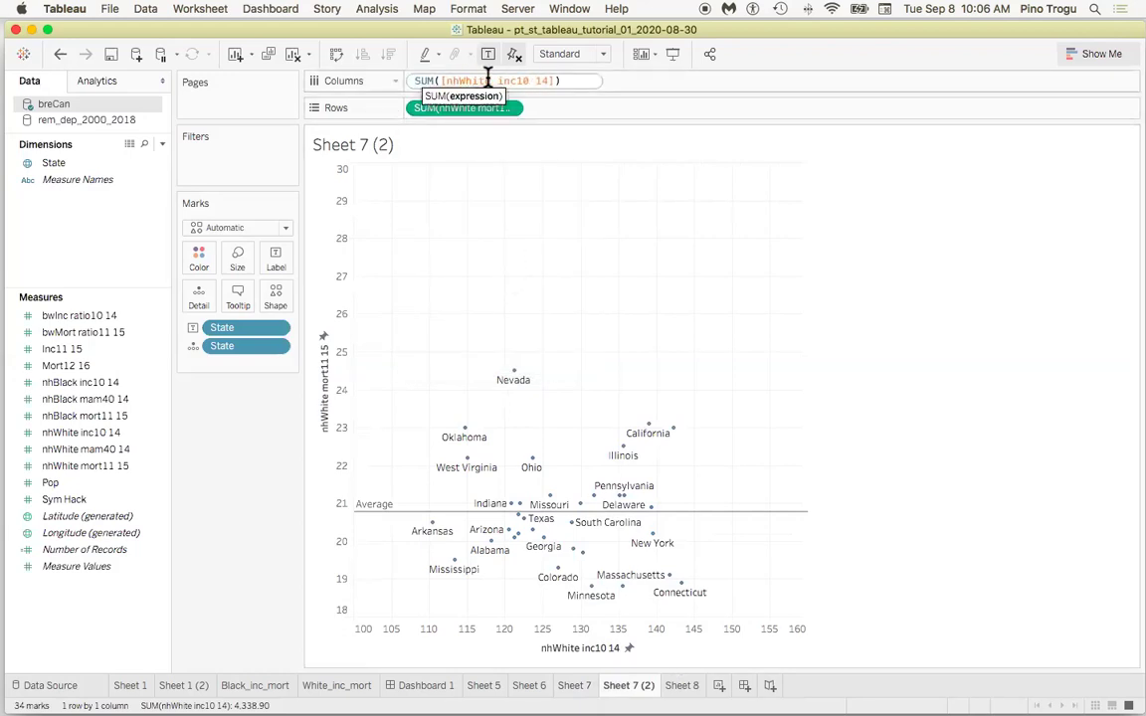
{"action": "left_click_drag", "start_coordinate": [459, 80], "coordinate": [490, 88]}
{"action": "type", "text": "Black"}
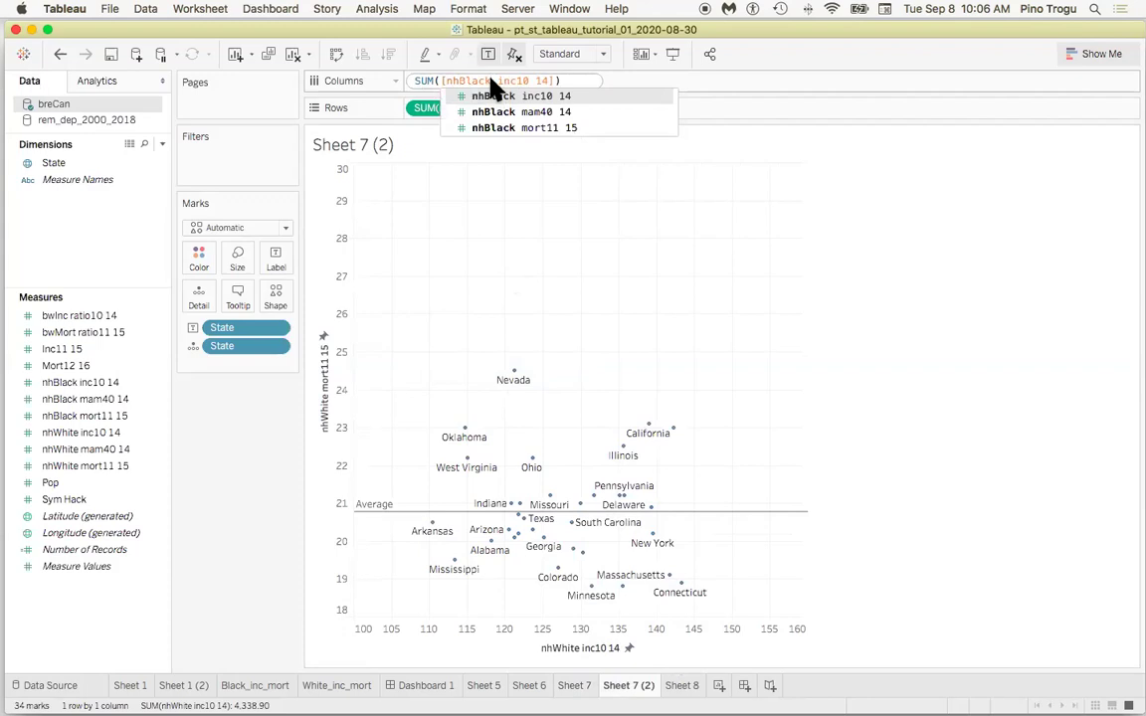
{"action": "left_click", "coordinate": [490, 99]}
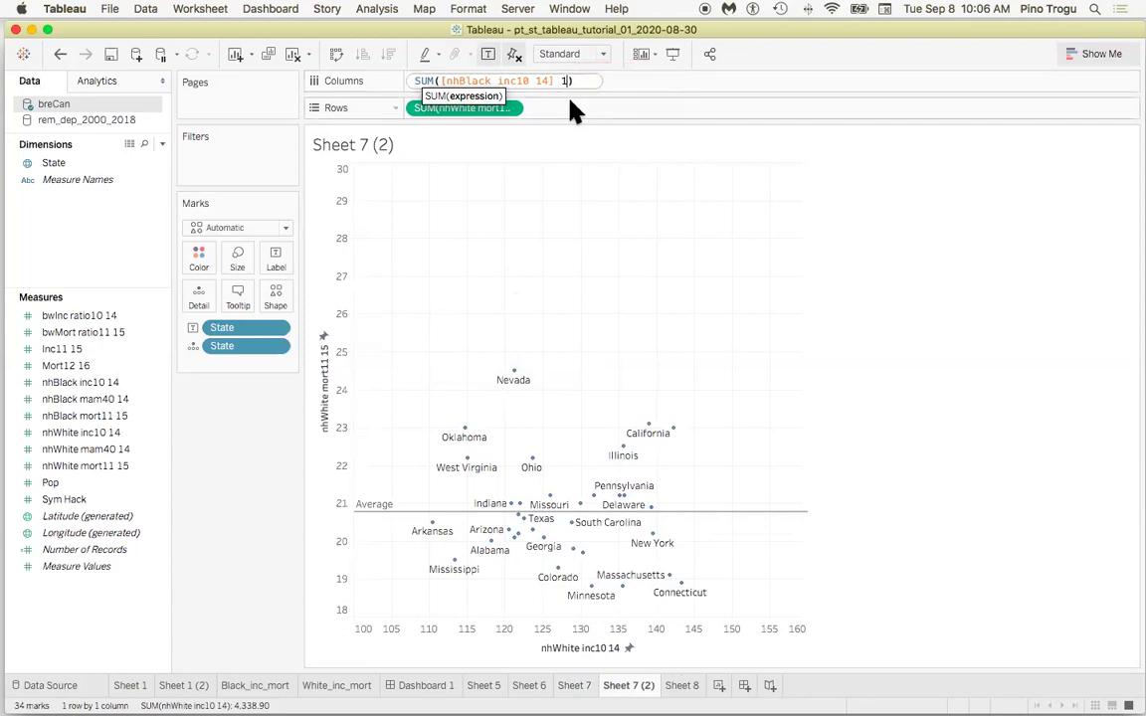
{"action": "key", "text": "Return"}
Edit the Rows expression of the duplicated sheet to SUM([nhBlack inc10 14]), removing the leftover characters
{"action": "left_click", "coordinate": [509, 111]}
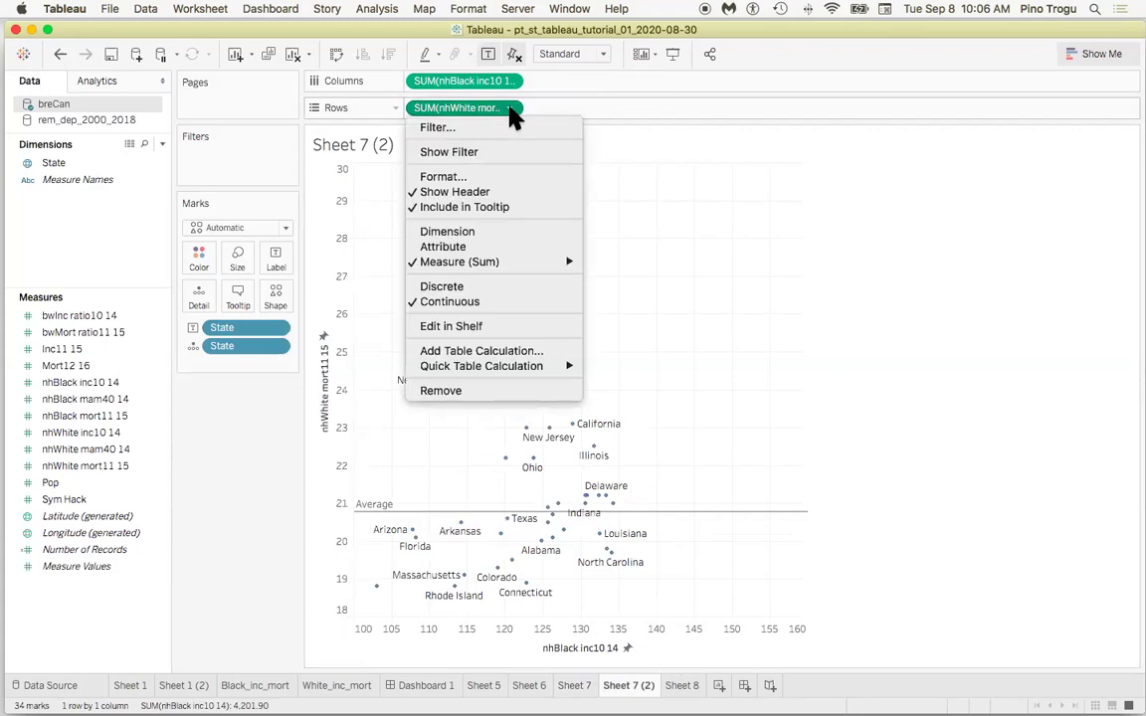
{"action": "left_click", "coordinate": [467, 325]}
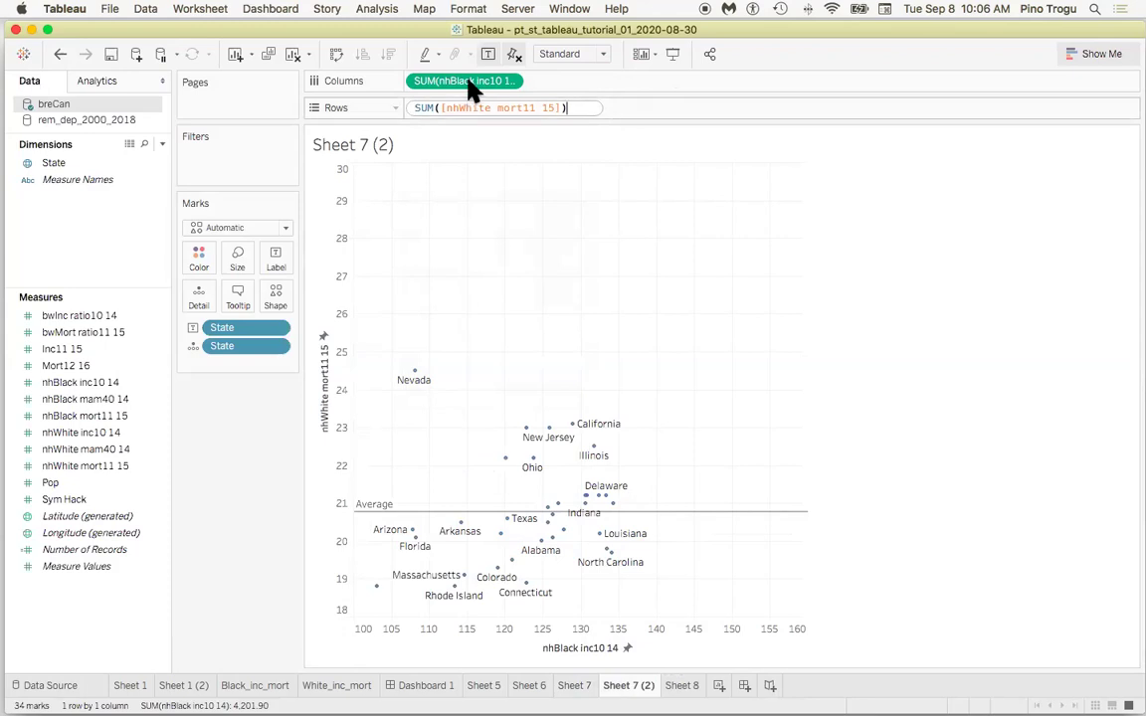
{"action": "left_click", "coordinate": [503, 108]}
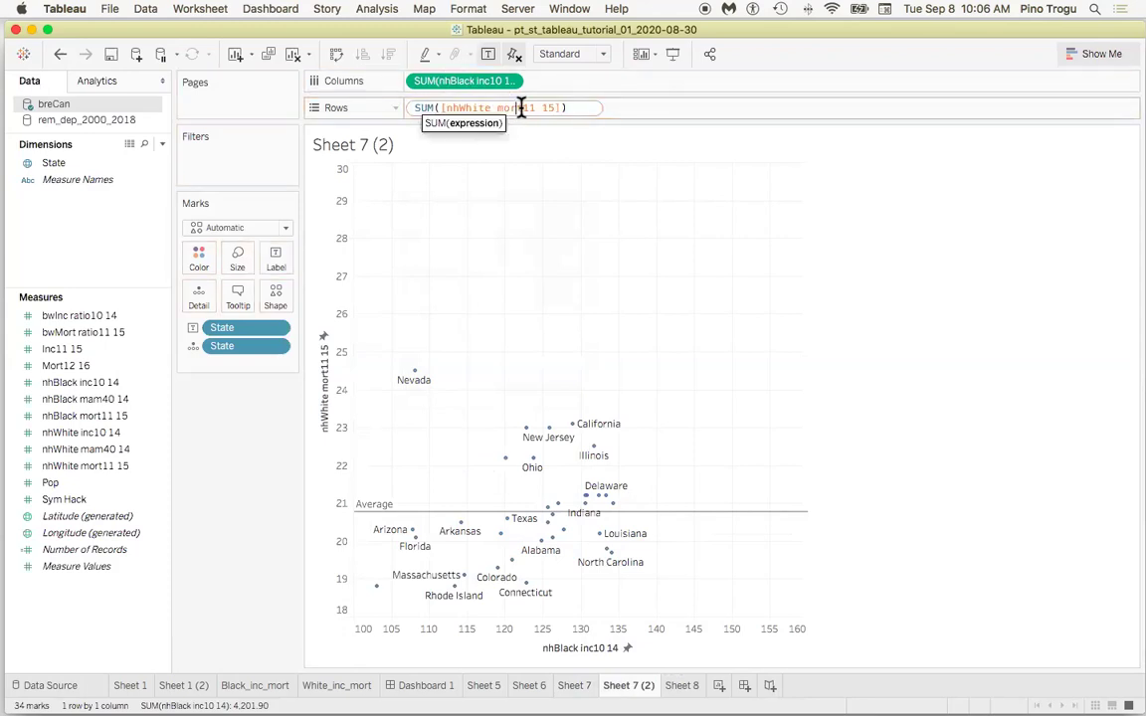
{"action": "double_click", "coordinate": [458, 108]}
{"action": "type", "text": "nhbl"}
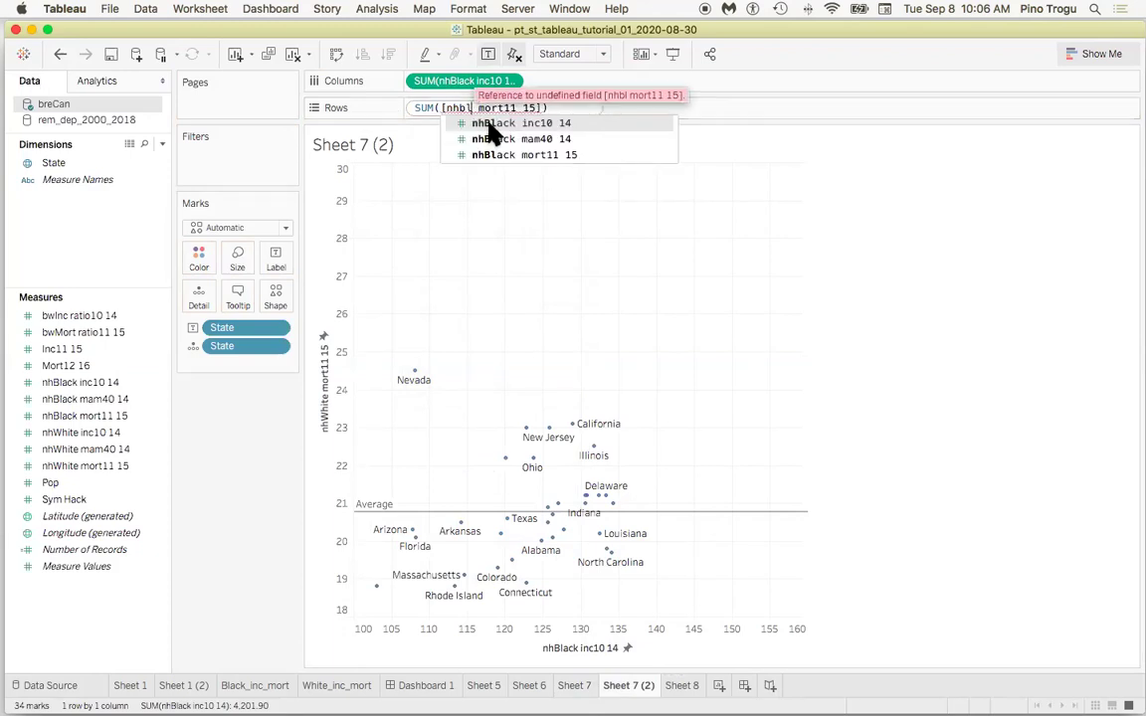
{"action": "left_click", "coordinate": [490, 127]}
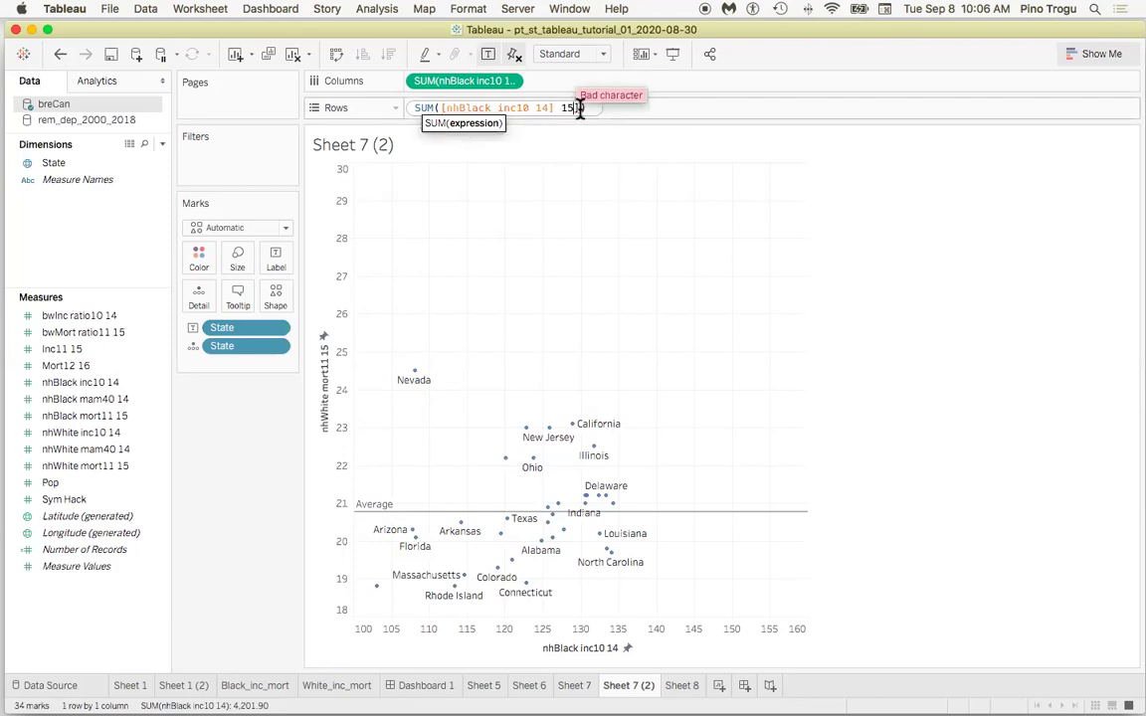
{"action": "key", "text": "BackSpace"}
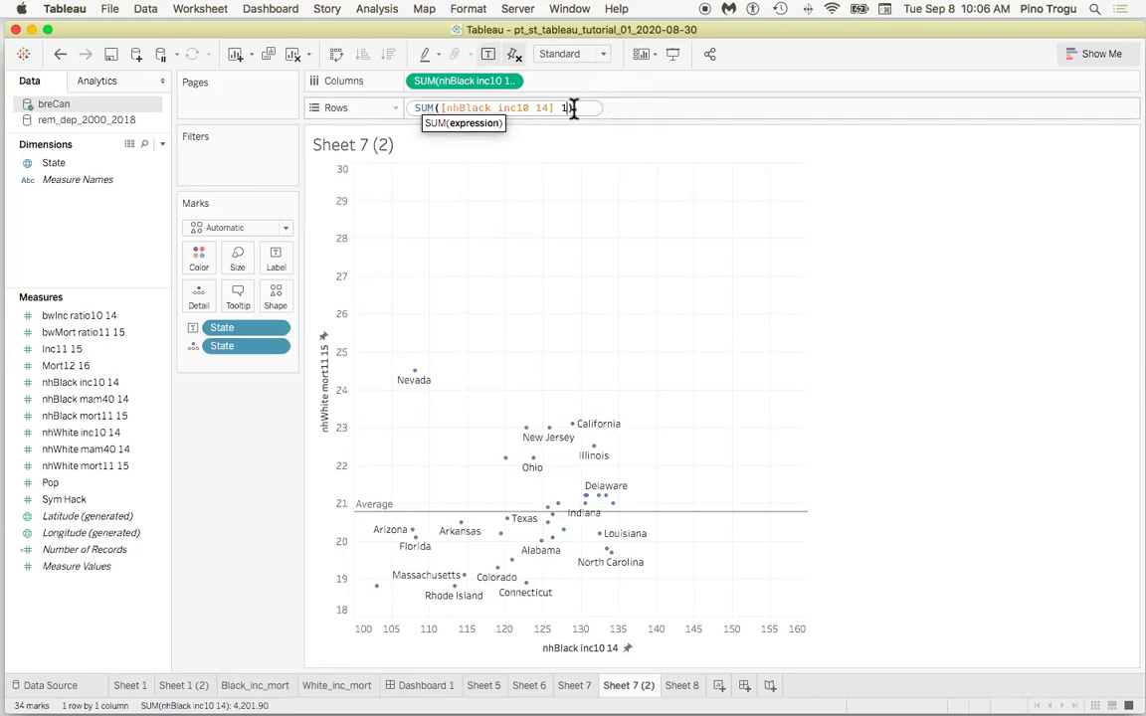
{"action": "key", "text": "BackSpace"}
{"action": "key", "text": "BackSpace"}
{"action": "key", "text": "Return"}
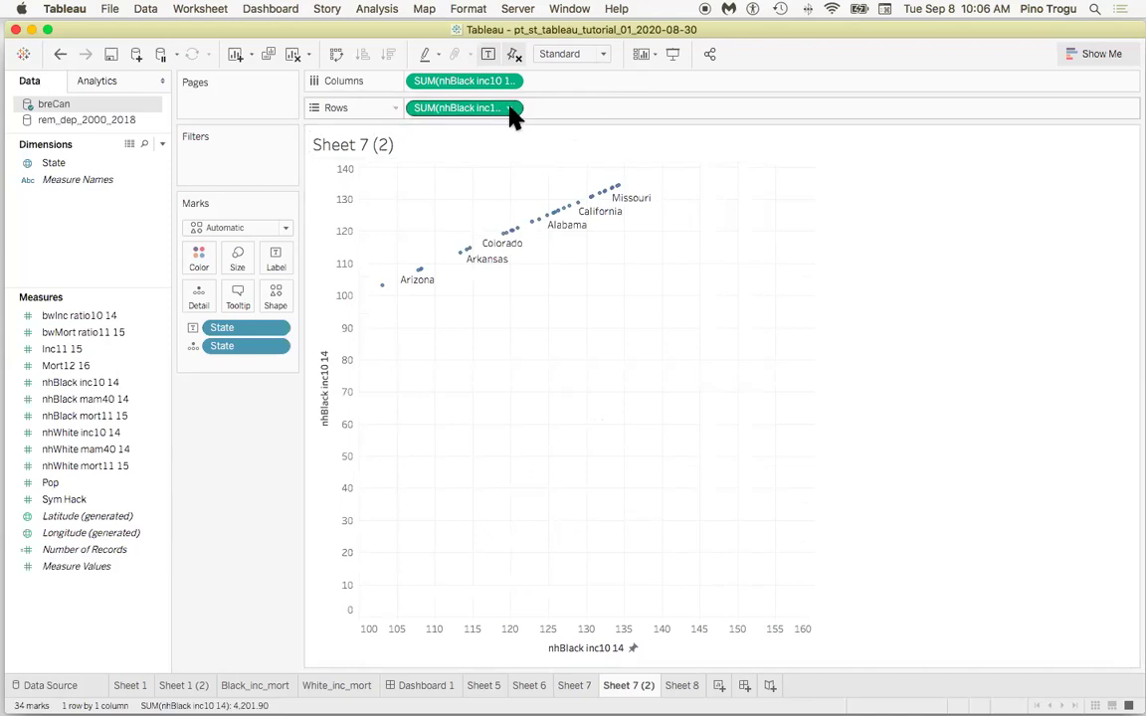
{"action": "left_click", "coordinate": [510, 110]}
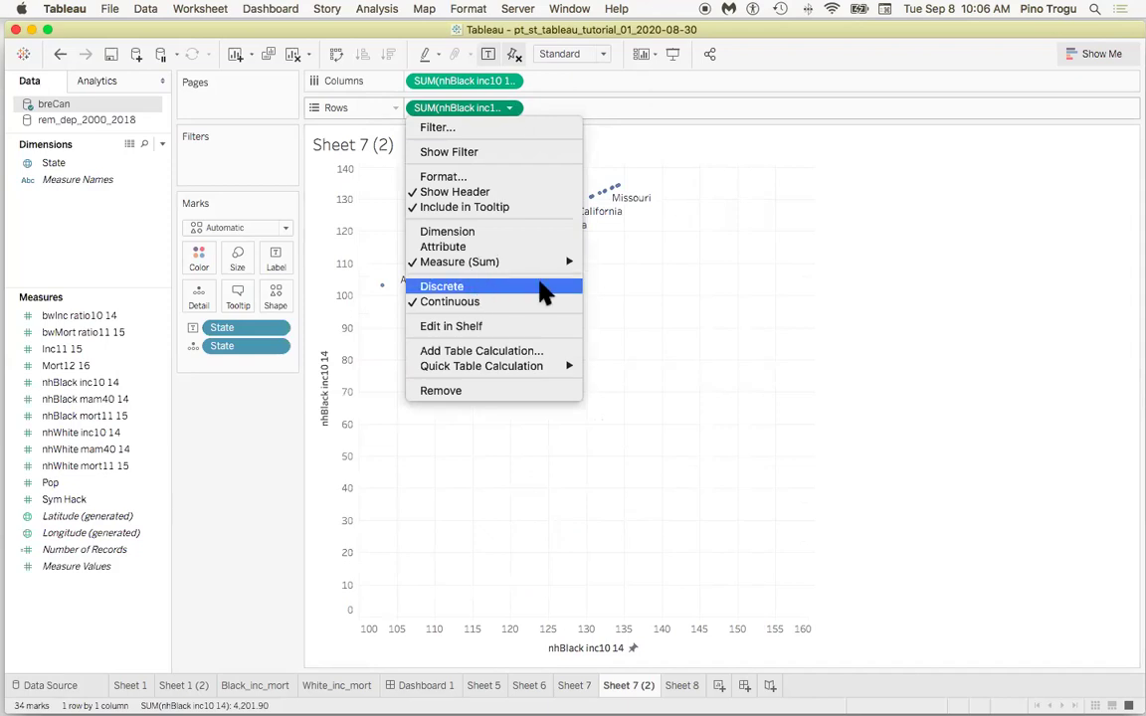
{"action": "left_click", "coordinate": [762, 320]}
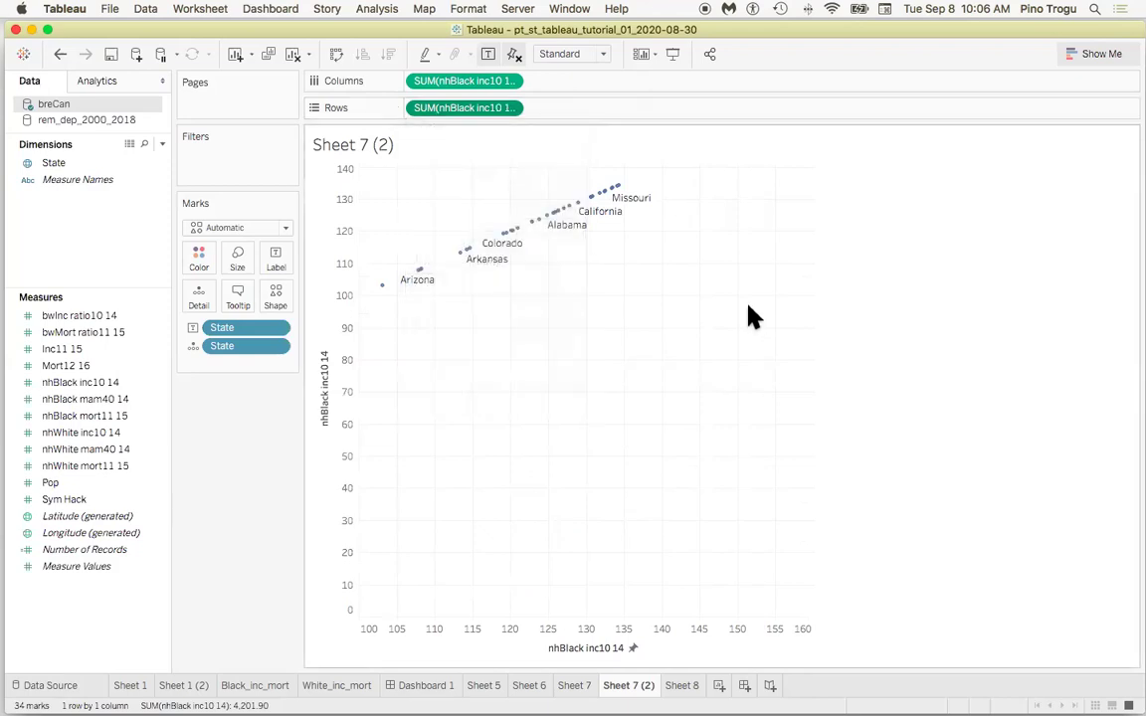
{"action": "left_click", "coordinate": [511, 111]}
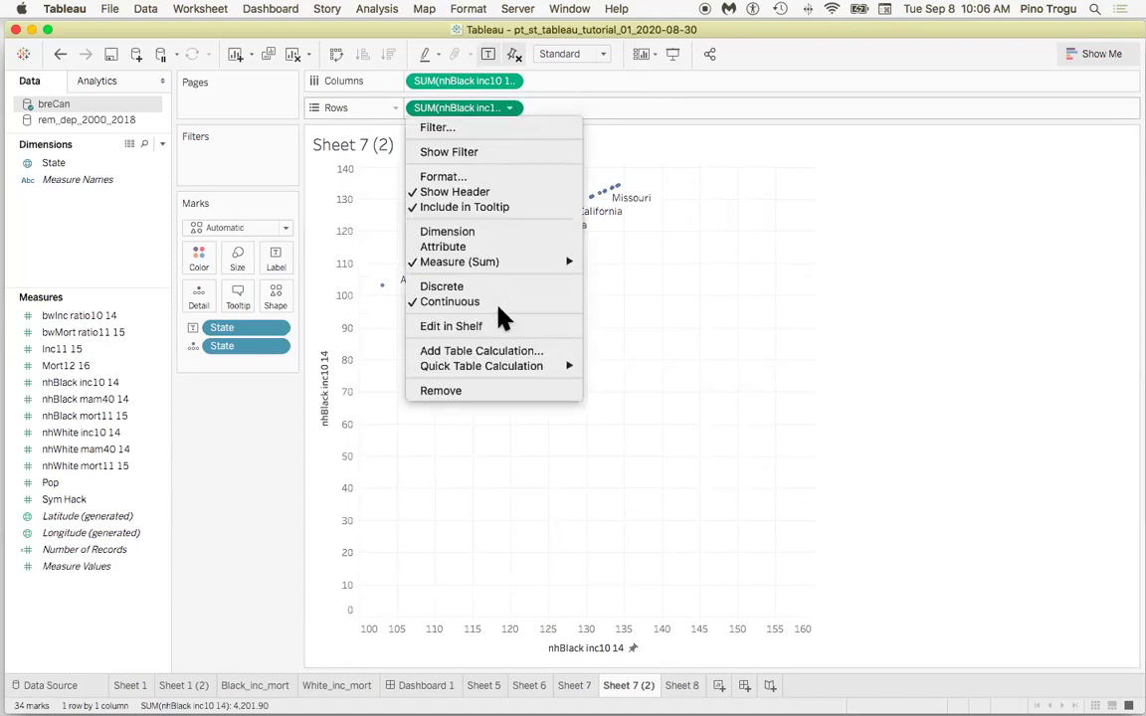
{"action": "left_click", "coordinate": [509, 110]}
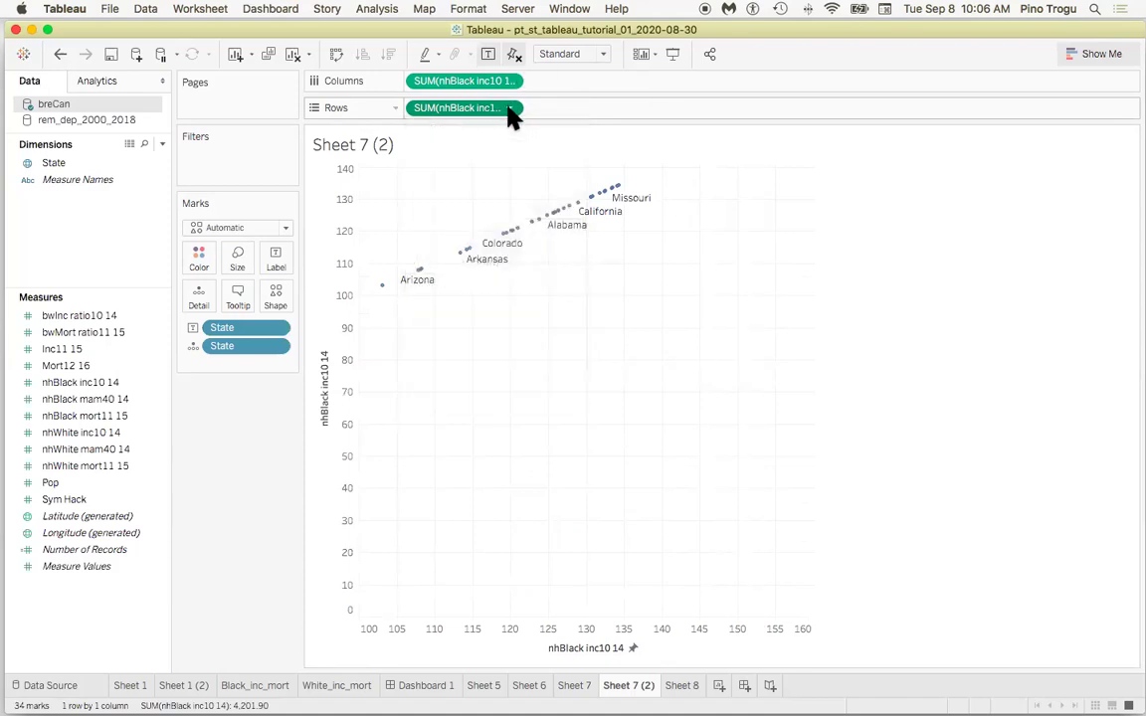
Edit the Rows expression of Sheet 7 (2) to SUM([nhBlack mort11 15]), removing the leftover characters
{"action": "left_click", "coordinate": [509, 112]}
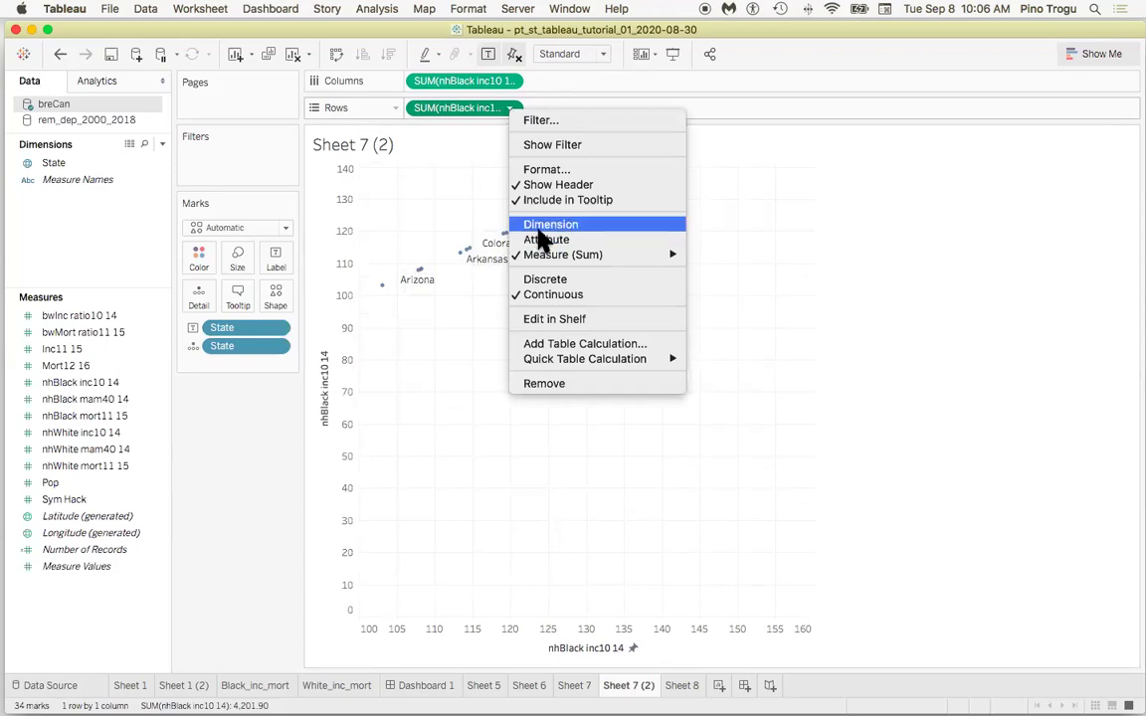
{"action": "left_click", "coordinate": [559, 319]}
{"action": "left_click", "coordinate": [529, 107]}
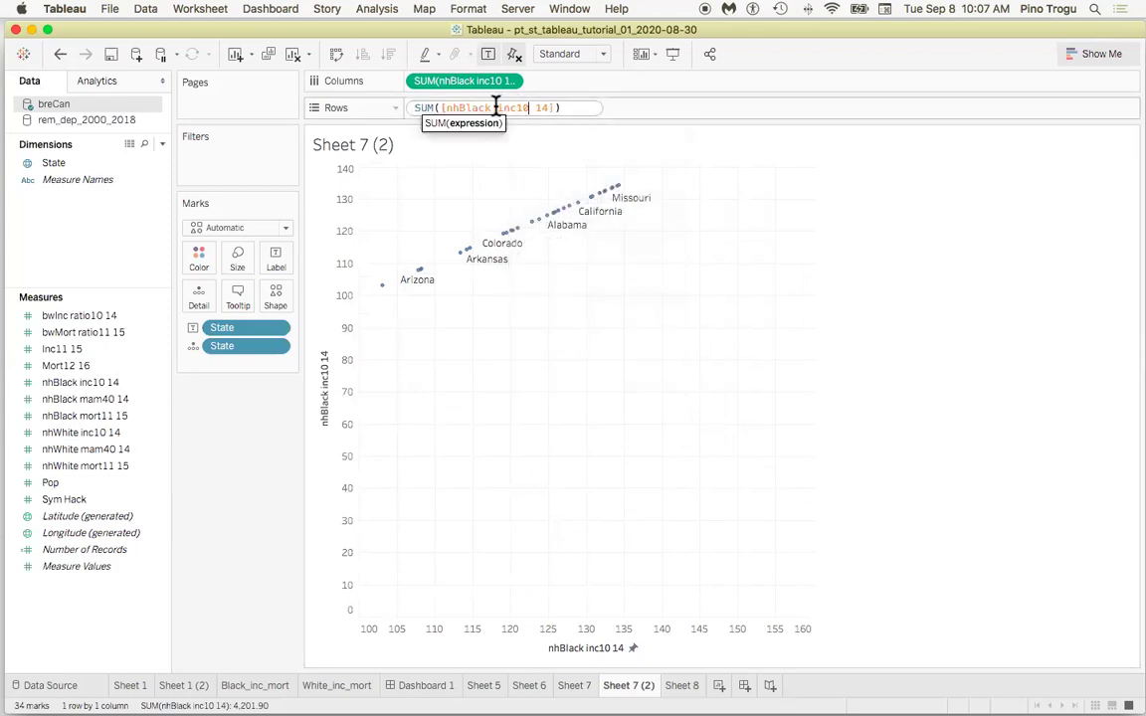
{"action": "left_click_drag", "start_coordinate": [492, 107], "coordinate": [466, 108]}
{"action": "key", "text": "BackSpace"}
{"action": "key", "text": "BackSpace"}
{"action": "type", "text": "l"}
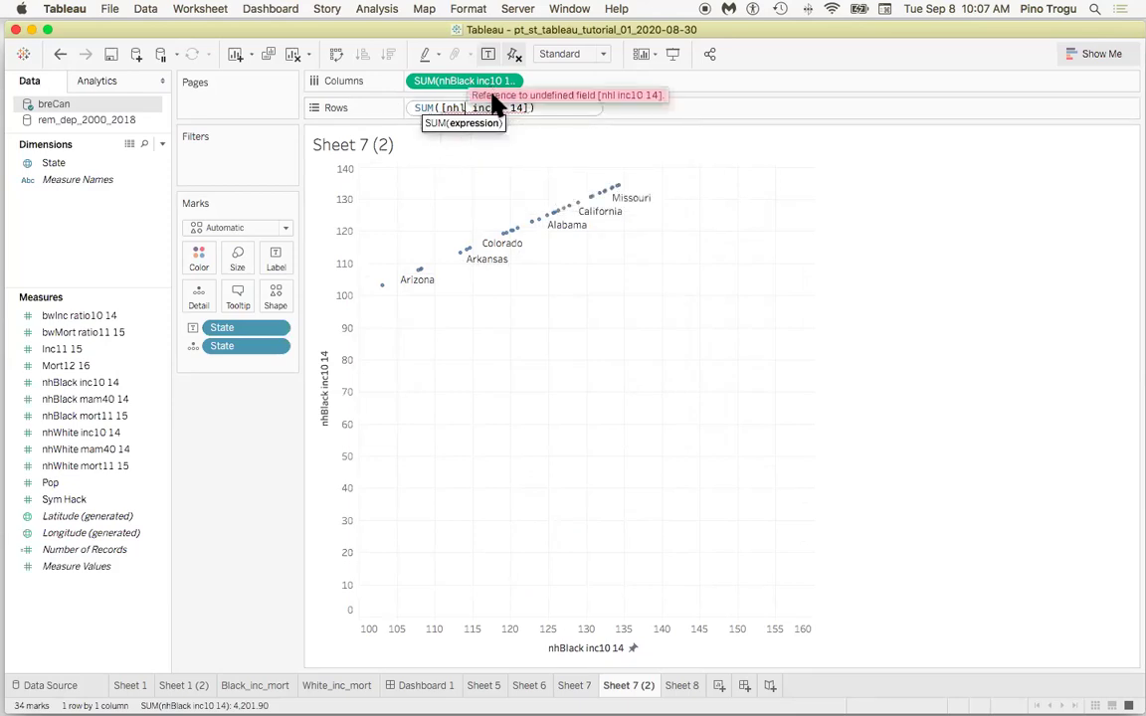
{"action": "key", "text": "BackSpace"}
{"action": "type", "text": "B"}
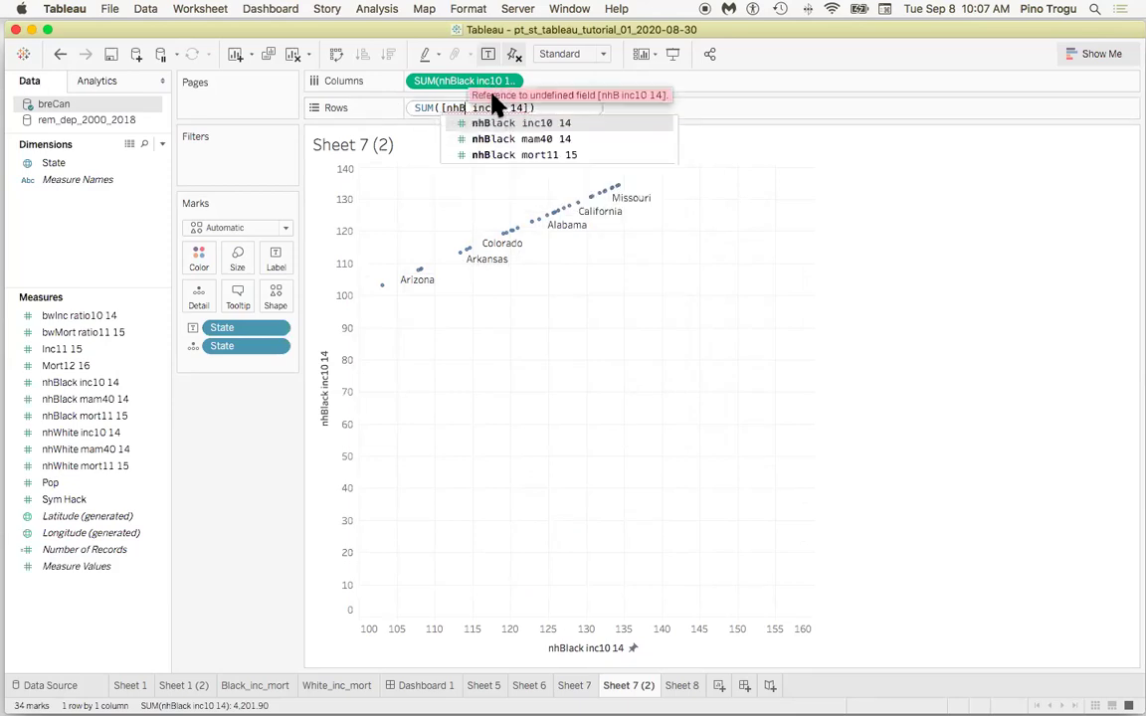
{"action": "left_click", "coordinate": [529, 156]}
{"action": "left_click", "coordinate": [586, 108]}
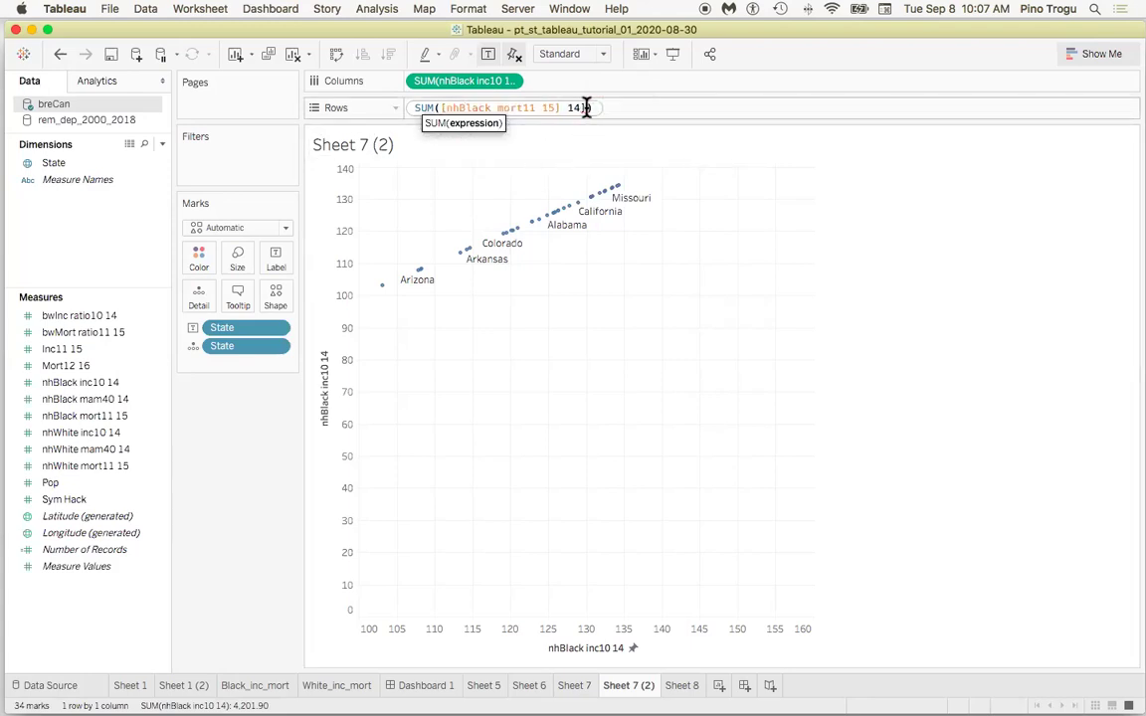
{"action": "key", "text": "BackSpace"}
{"action": "key", "text": "Return"}
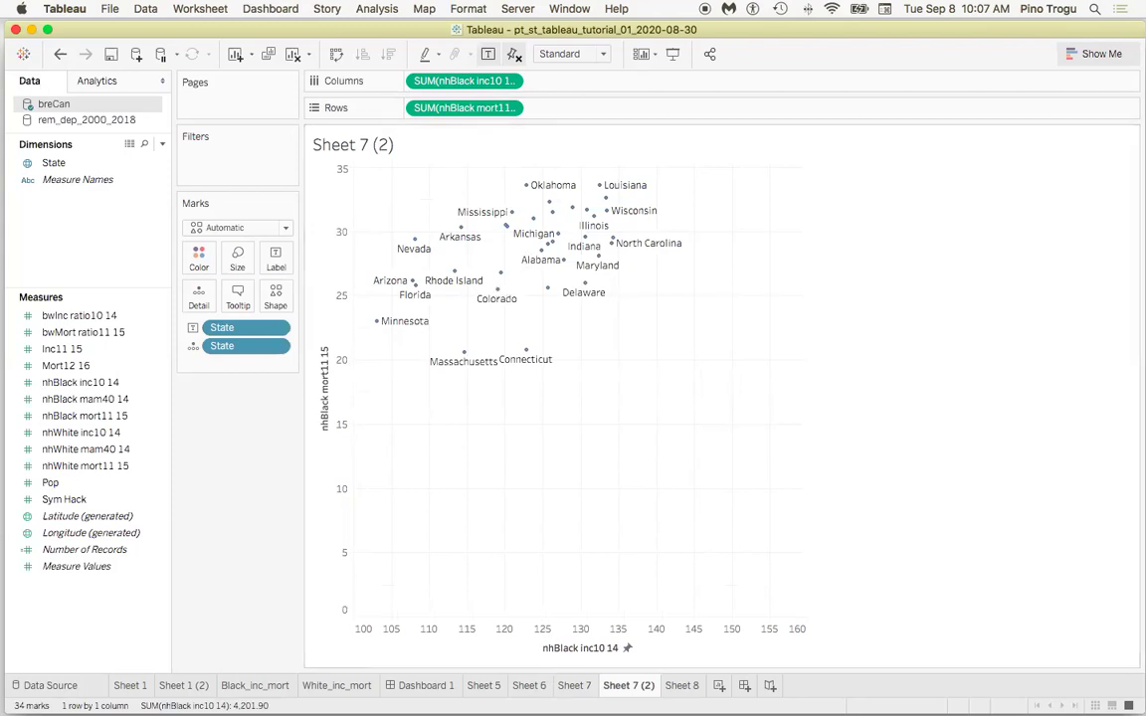
Check the Sheet 7 plot and give the nhBlack mort11 15 axis of Sheet 7 (2) a fixed range from 18 to 40
{"action": "left_click", "coordinate": [577, 686]}
{"action": "left_click", "coordinate": [627, 685]}
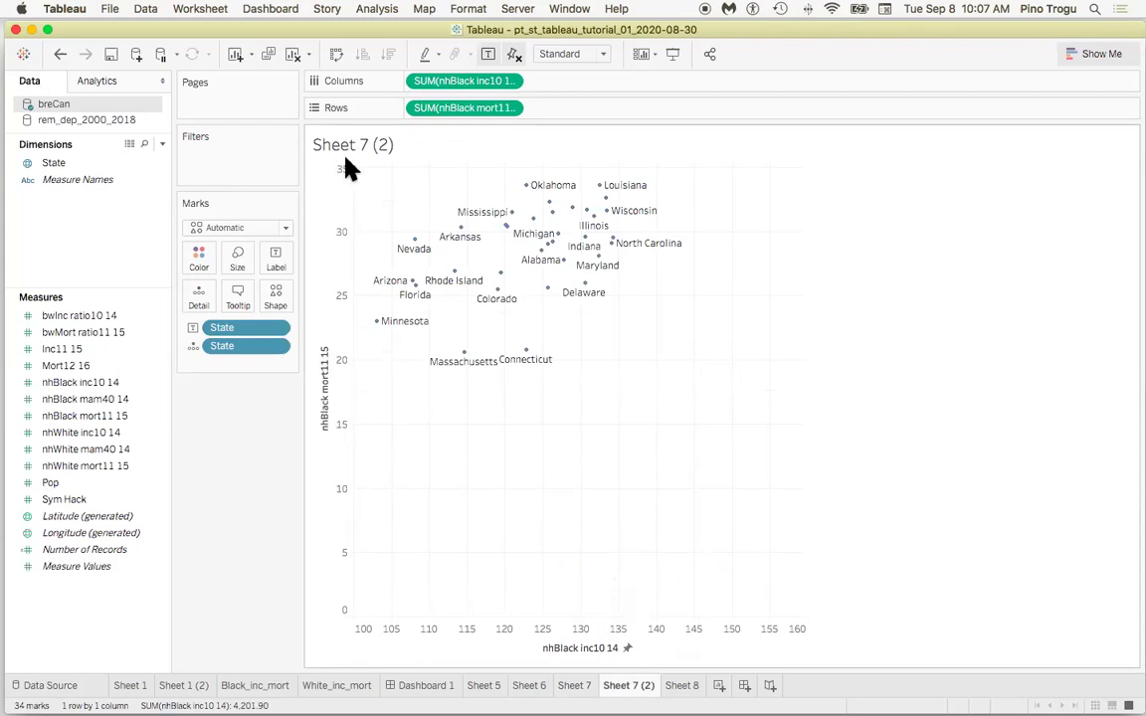
{"action": "left_click", "coordinate": [584, 691]}
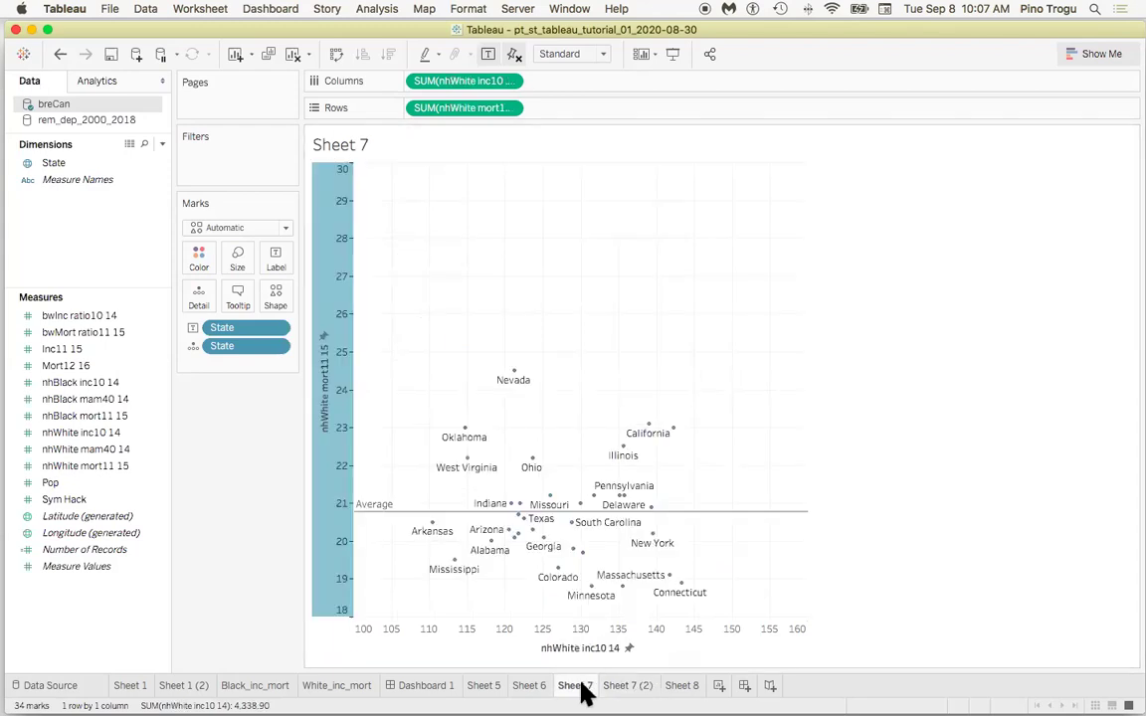
{"action": "left_click", "coordinate": [632, 695]}
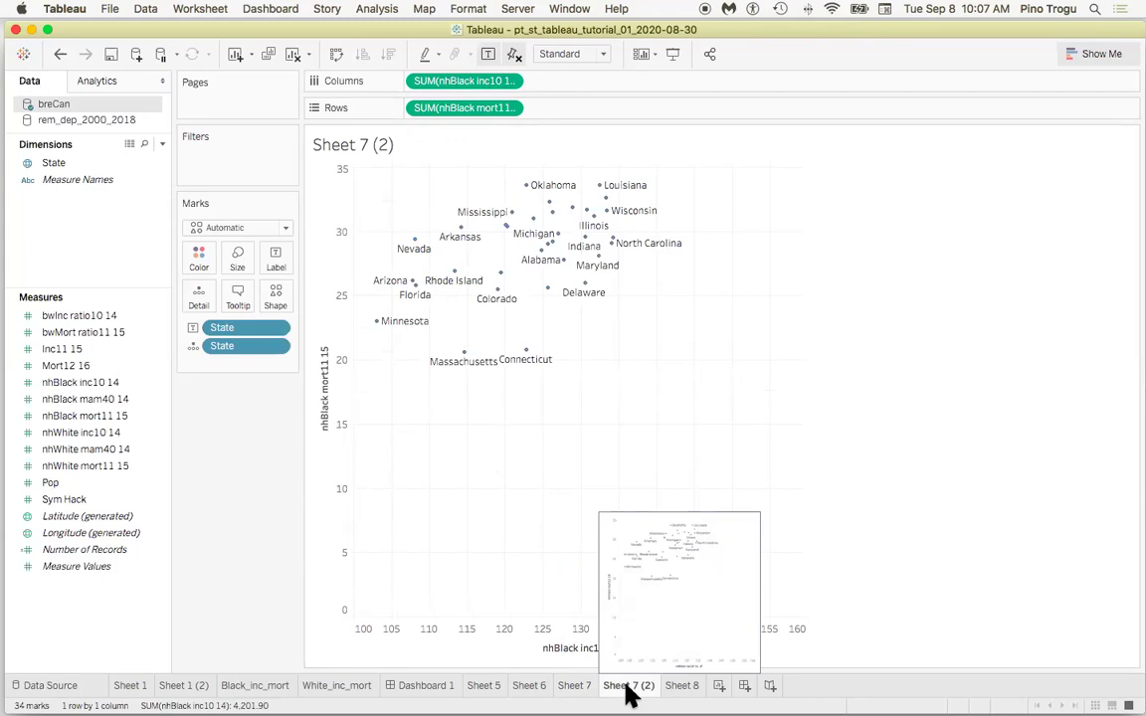
{"action": "right_click", "coordinate": [340, 243]}
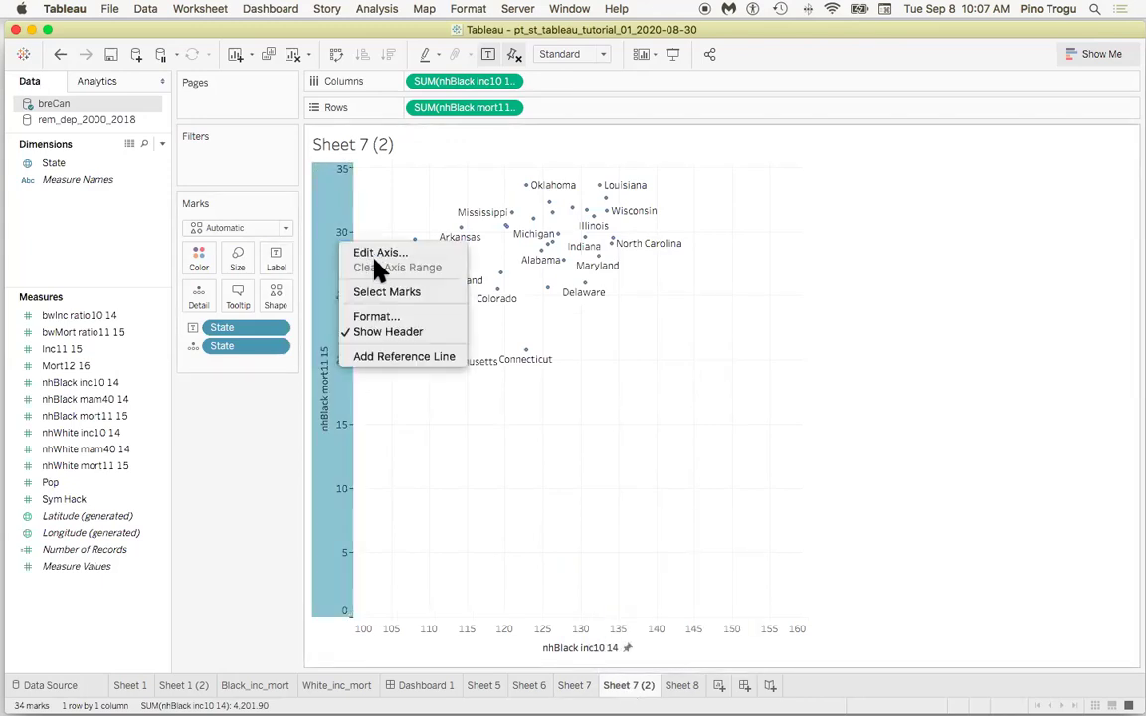
{"action": "key", "text": "Escape"}
{"action": "double_click", "coordinate": [344, 174]}
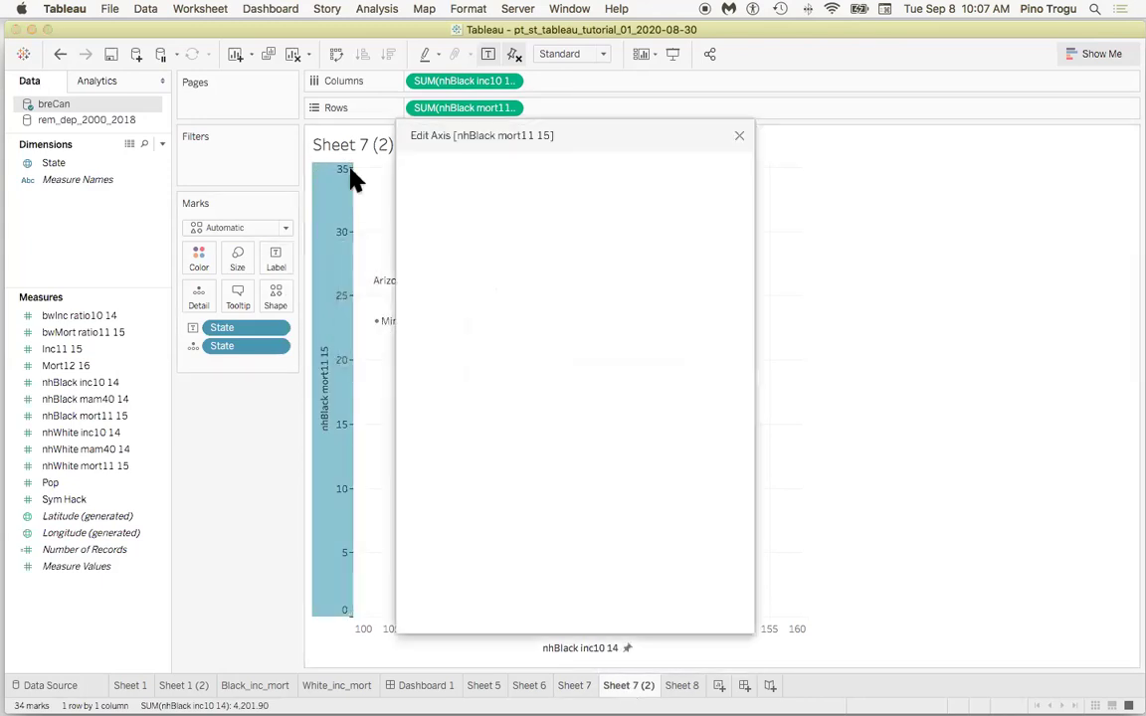
{"action": "left_click", "coordinate": [426, 273]}
{"action": "left_click", "coordinate": [663, 330]}
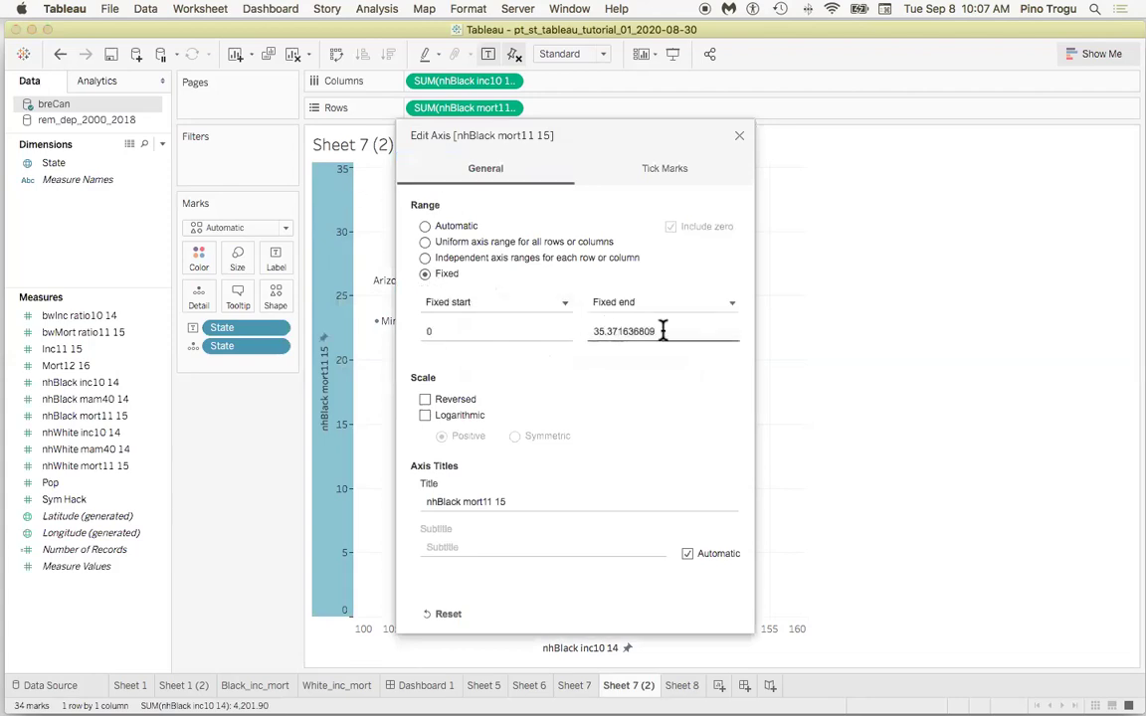
{"action": "type", "text": "40"}
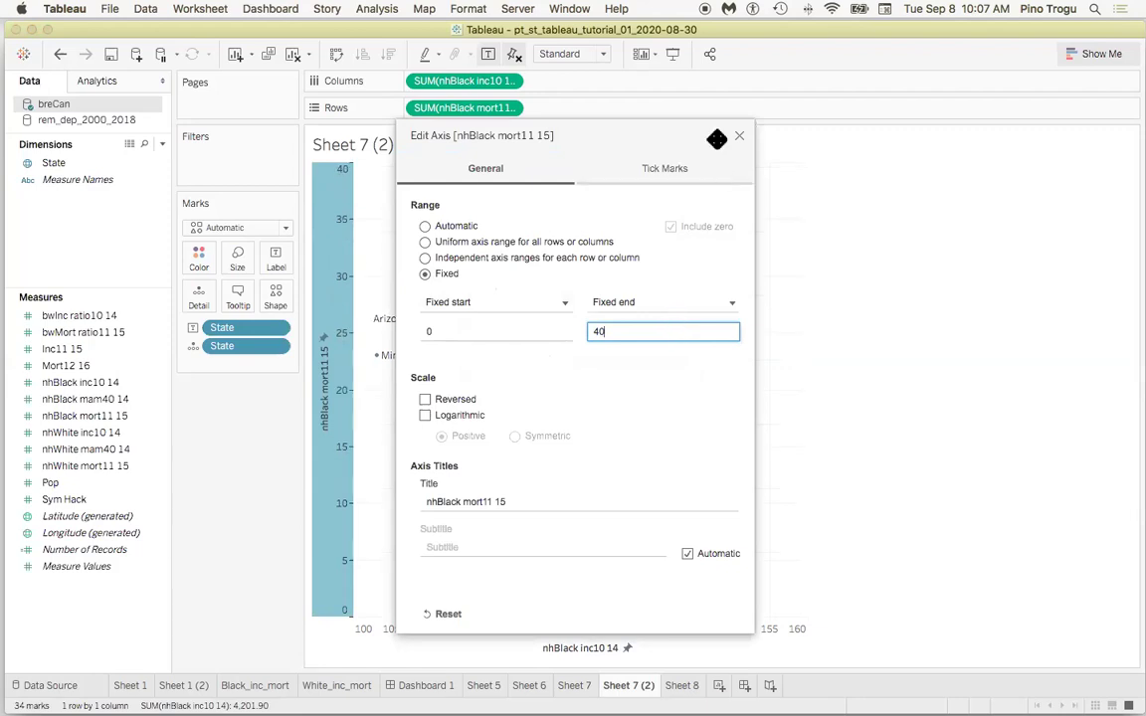
{"action": "left_click", "coordinate": [423, 333]}
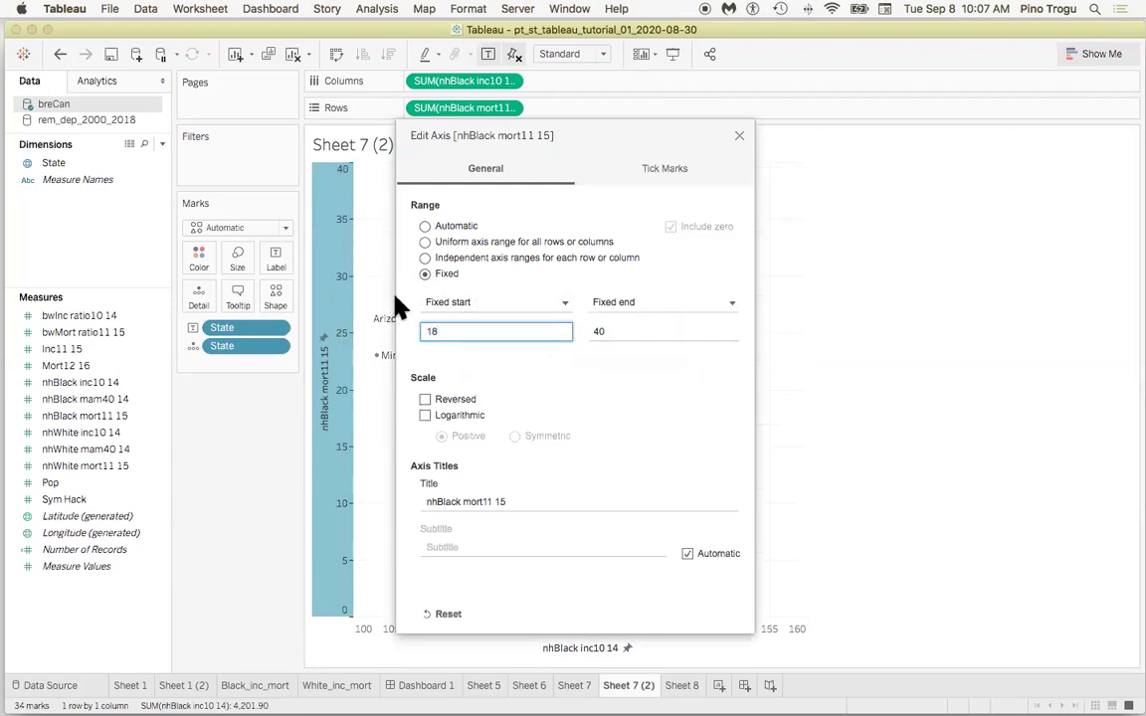
{"action": "left_click", "coordinate": [747, 135]}
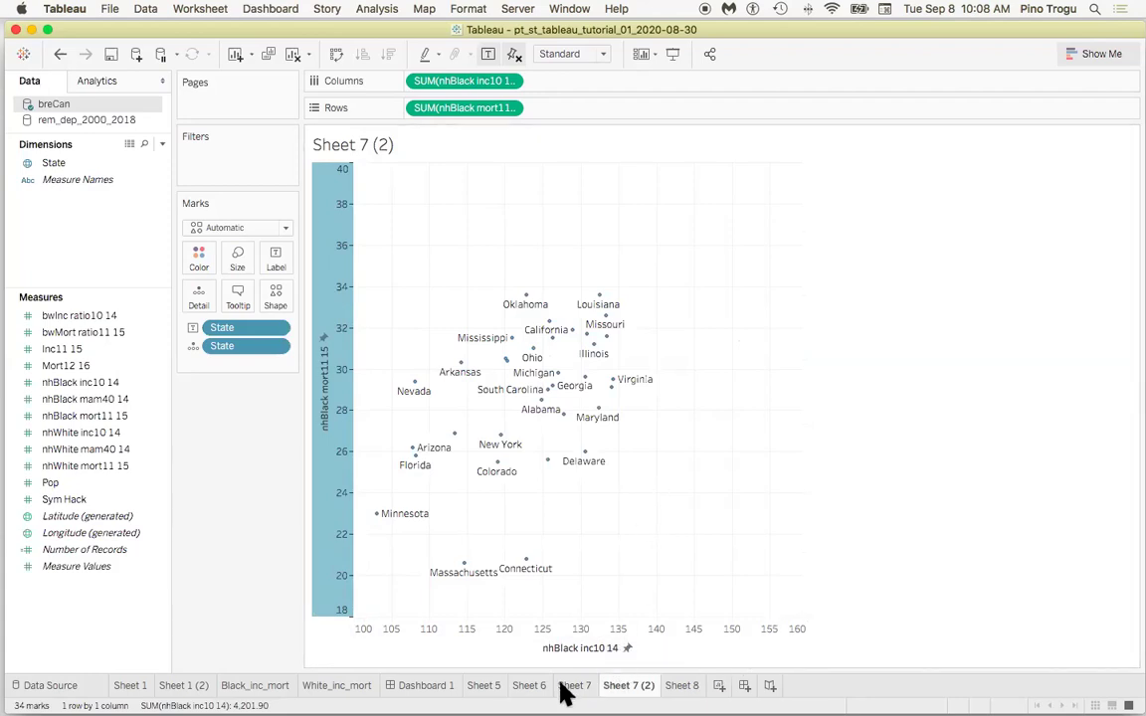
Return to Sheet 7 and open the fixed end of the nhWhite inc10 14 axis range for editing
{"action": "right_click", "coordinate": [593, 653]}
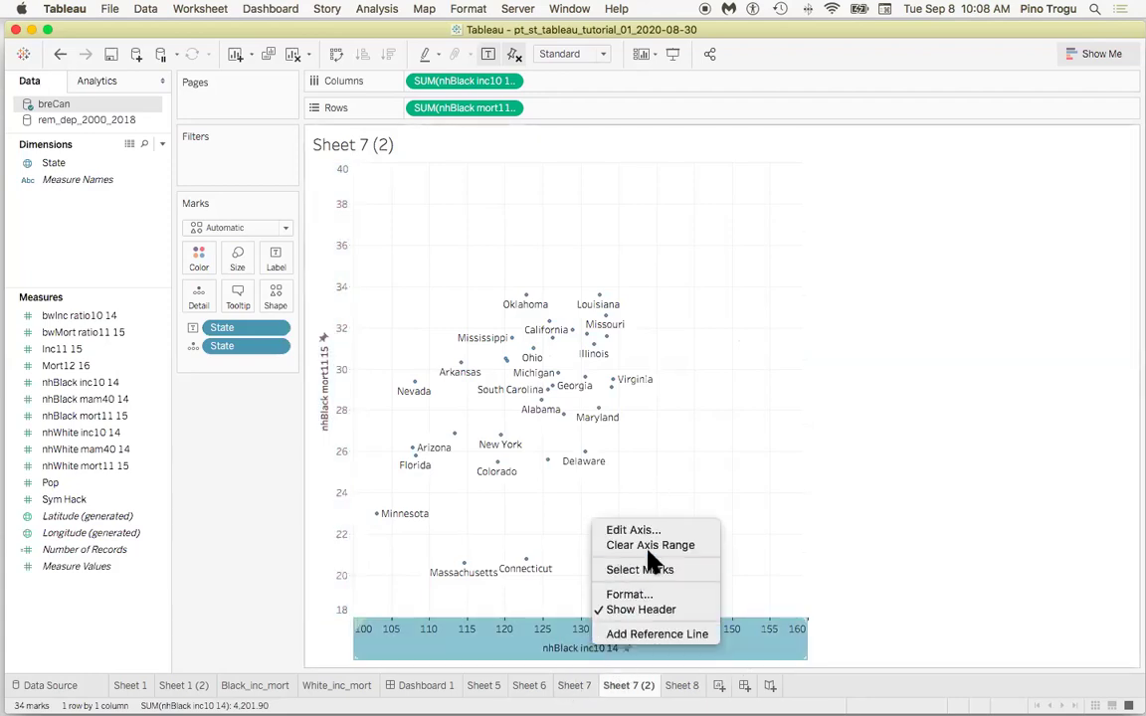
{"action": "left_click", "coordinate": [563, 637]}
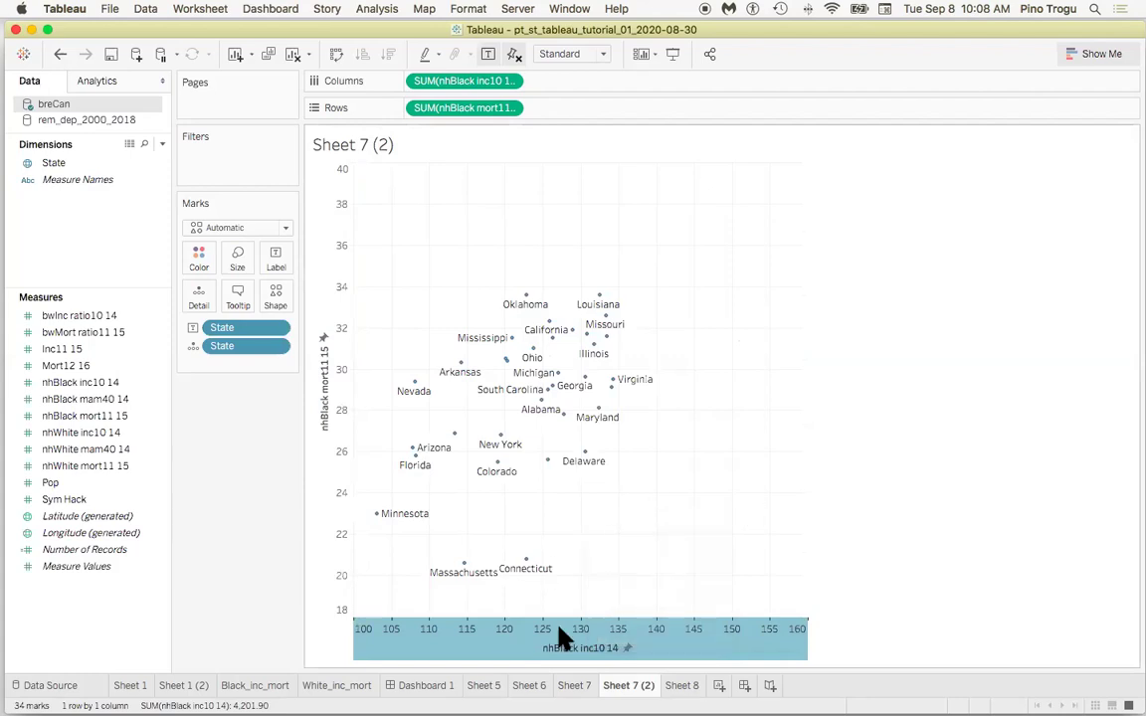
{"action": "left_click", "coordinate": [582, 689]}
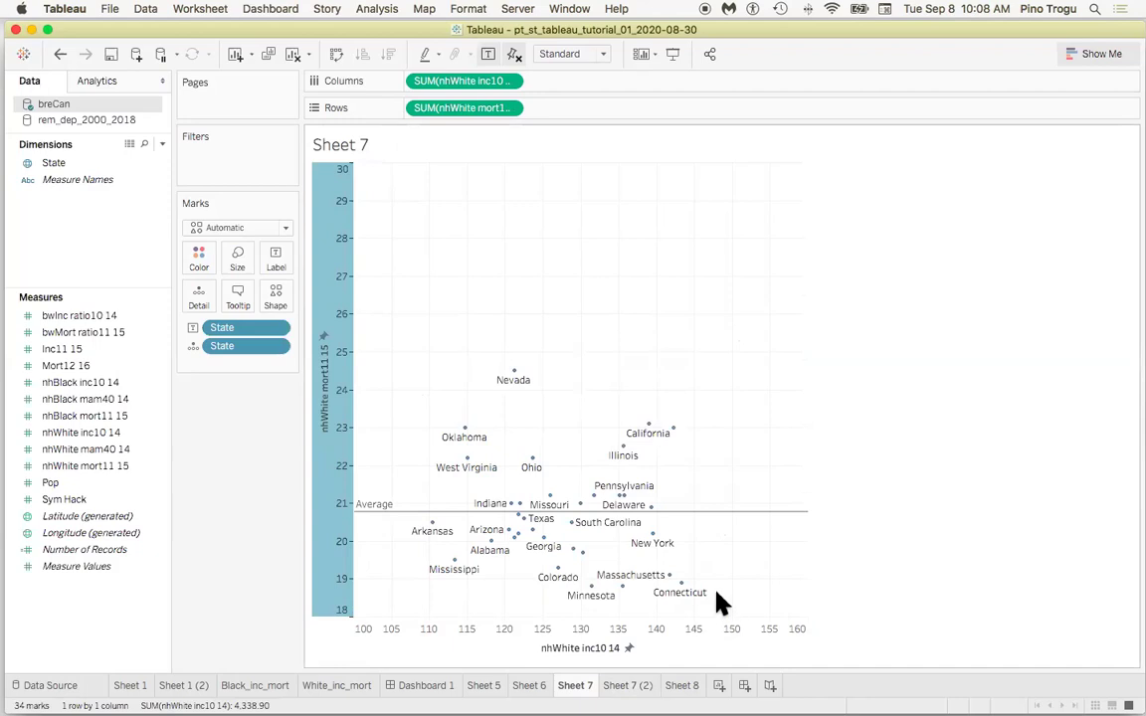
{"action": "right_click", "coordinate": [670, 637]}
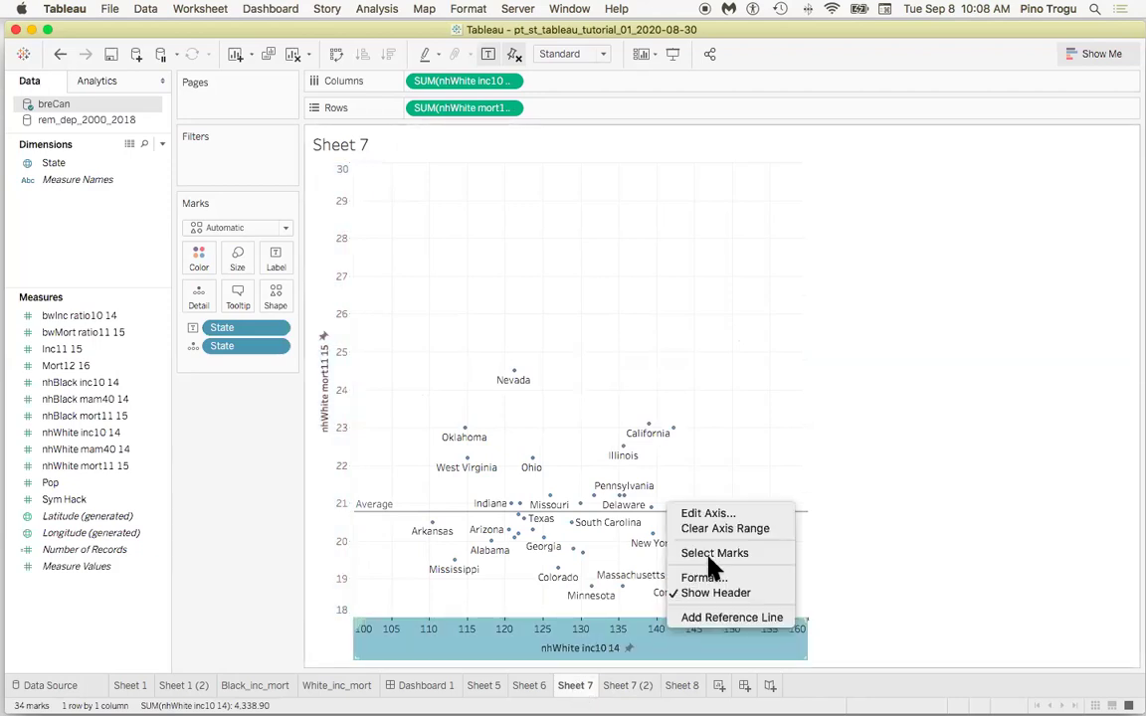
{"action": "left_click", "coordinate": [723, 513]}
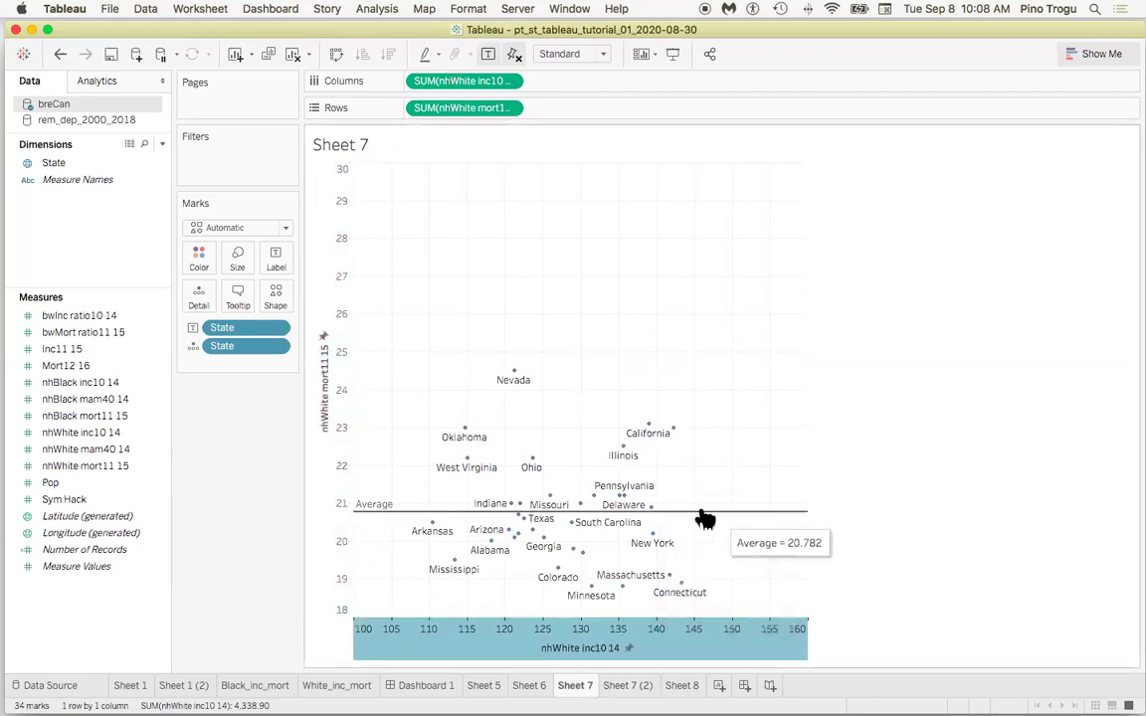
{"action": "double_click", "coordinate": [622, 331]}
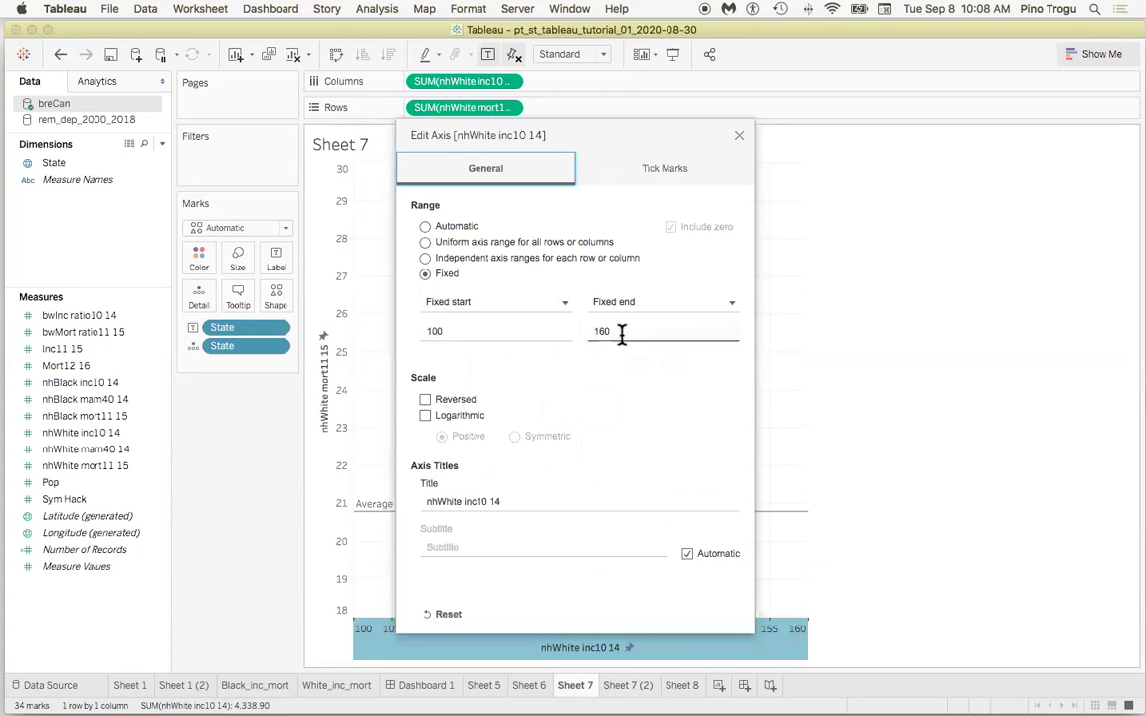
Set the incidence axis's fixed end to 150 on both Sheet 7 (nhWhite inc10 14) and Sheet 7 (2) (nhBlack inc10 14)
{"action": "type", "text": "15"}
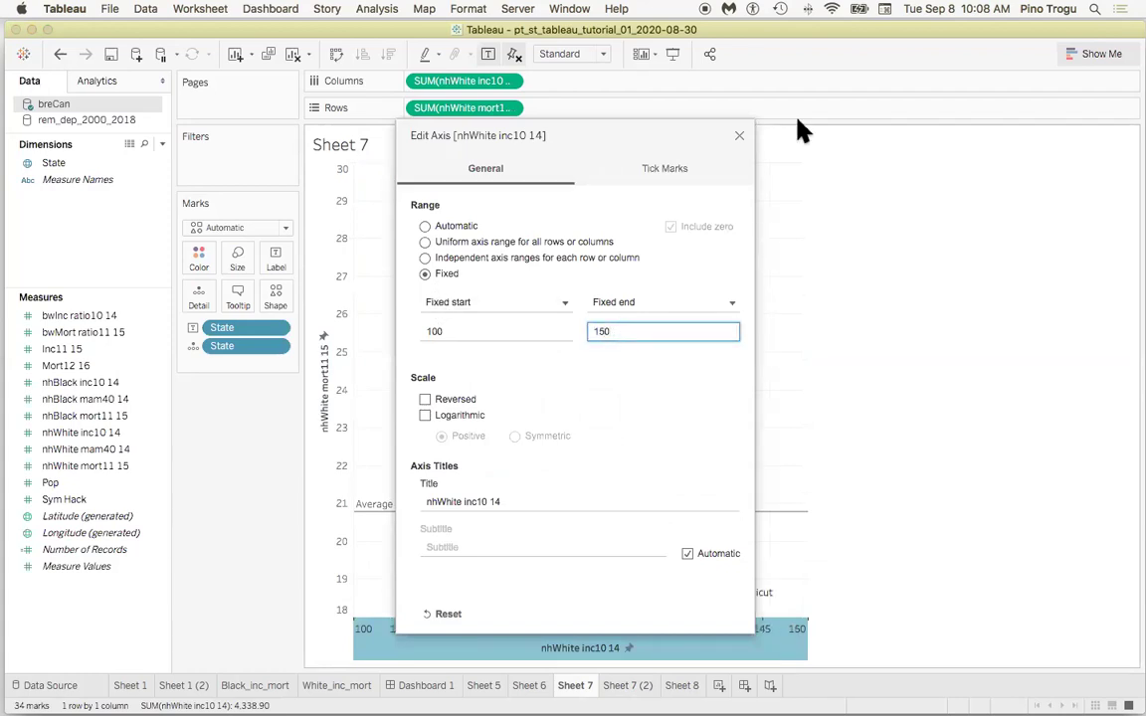
{"action": "left_click", "coordinate": [740, 137]}
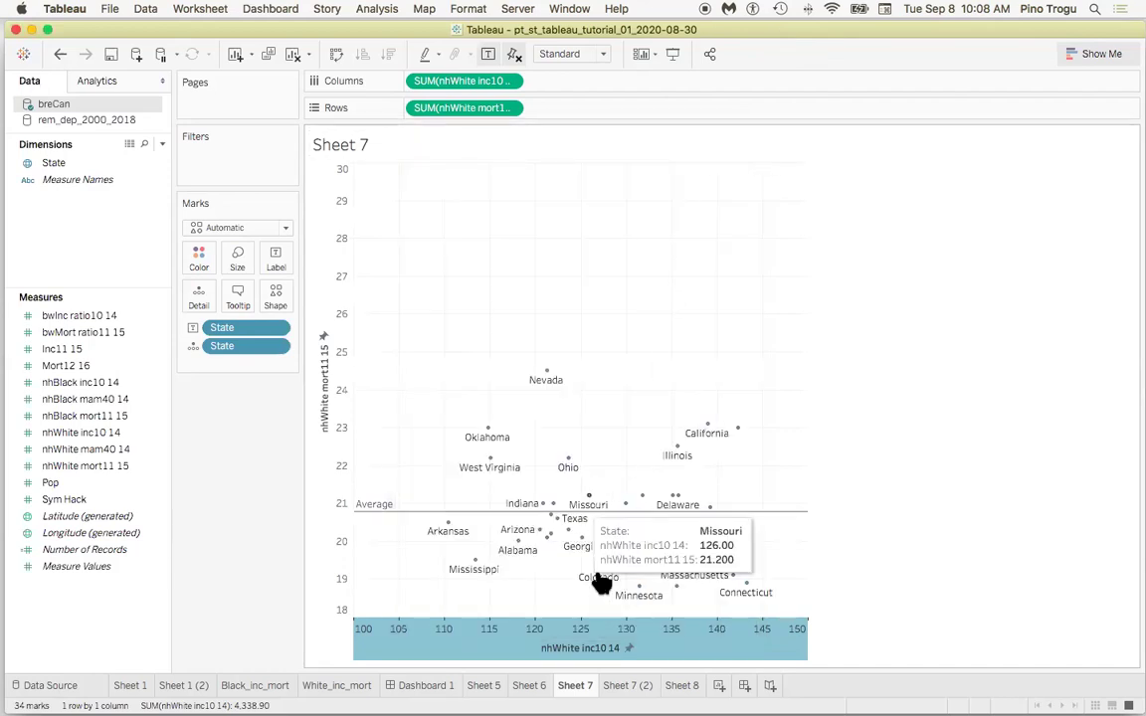
{"action": "left_click", "coordinate": [625, 687]}
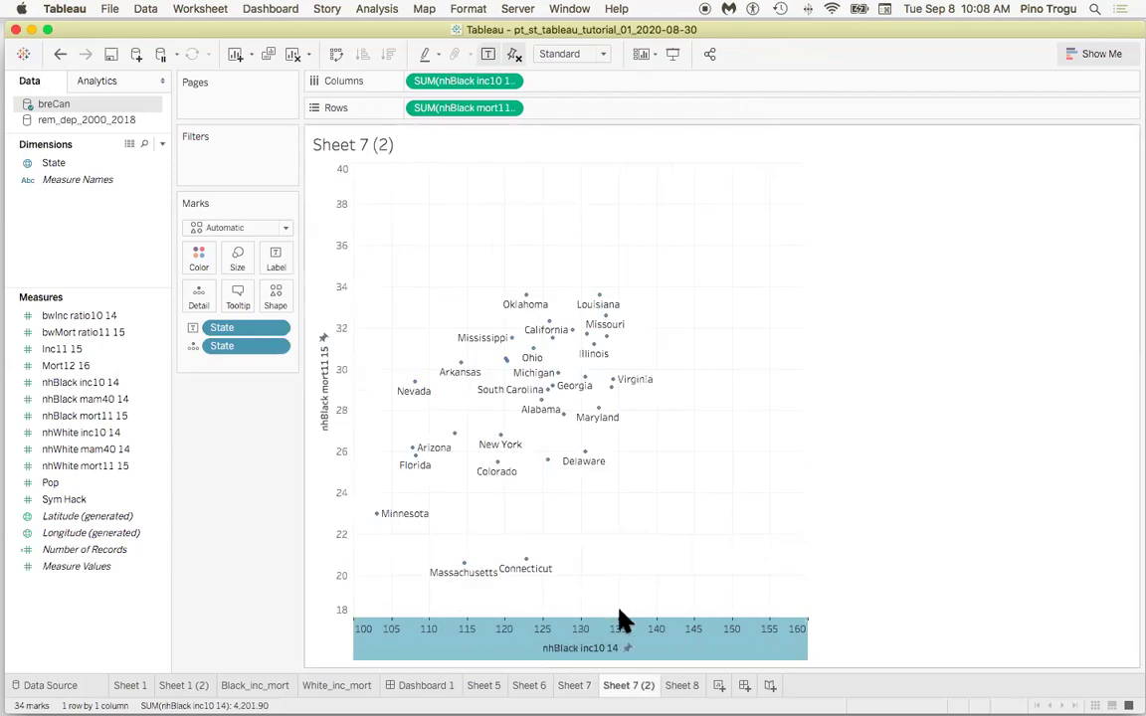
{"action": "right_click", "coordinate": [656, 649]}
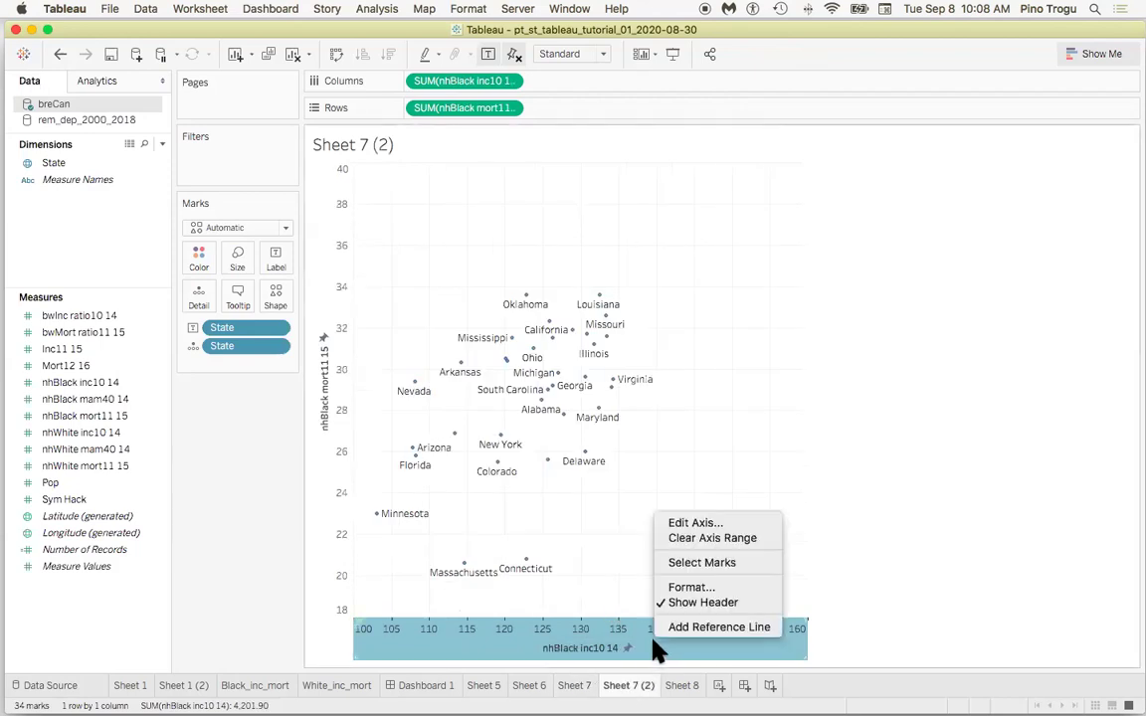
{"action": "left_click", "coordinate": [696, 524]}
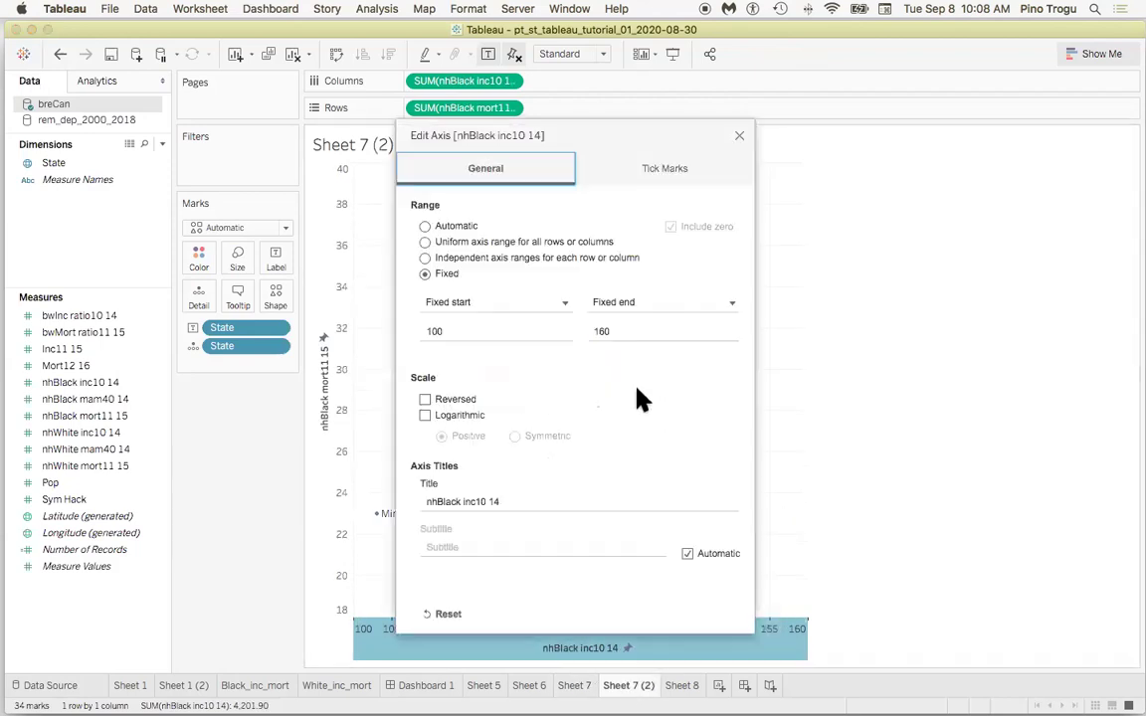
{"action": "left_click", "coordinate": [641, 334]}
{"action": "type", "text": "1"}
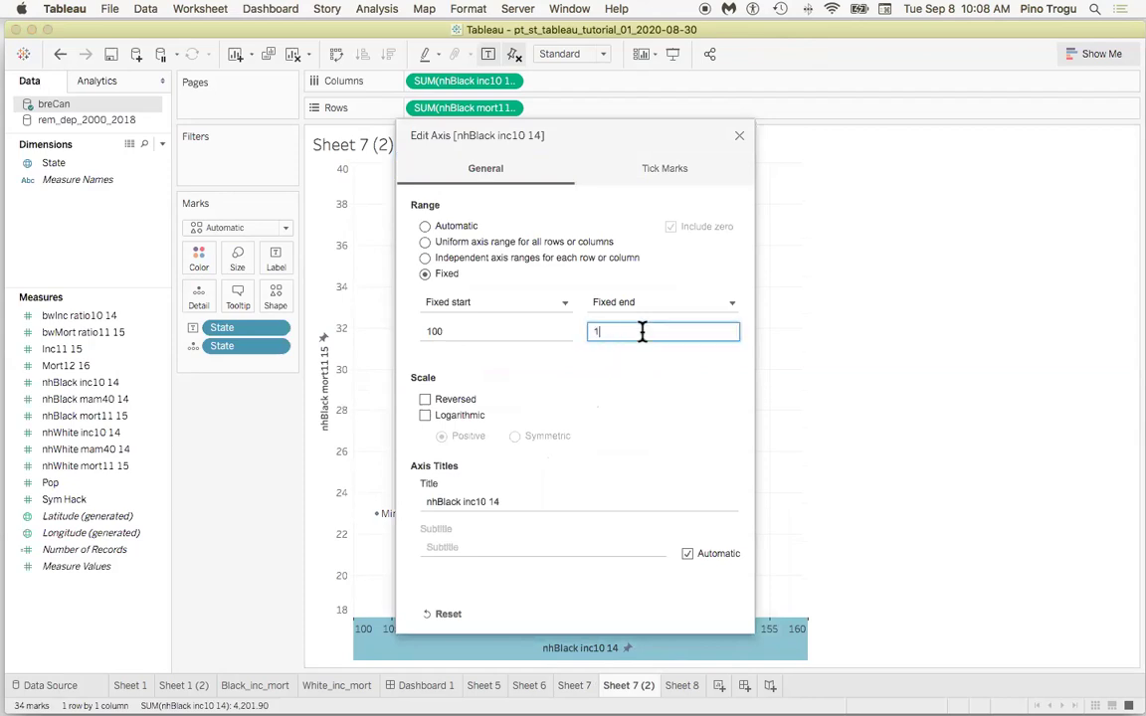
{"action": "left_click", "coordinate": [739, 136]}
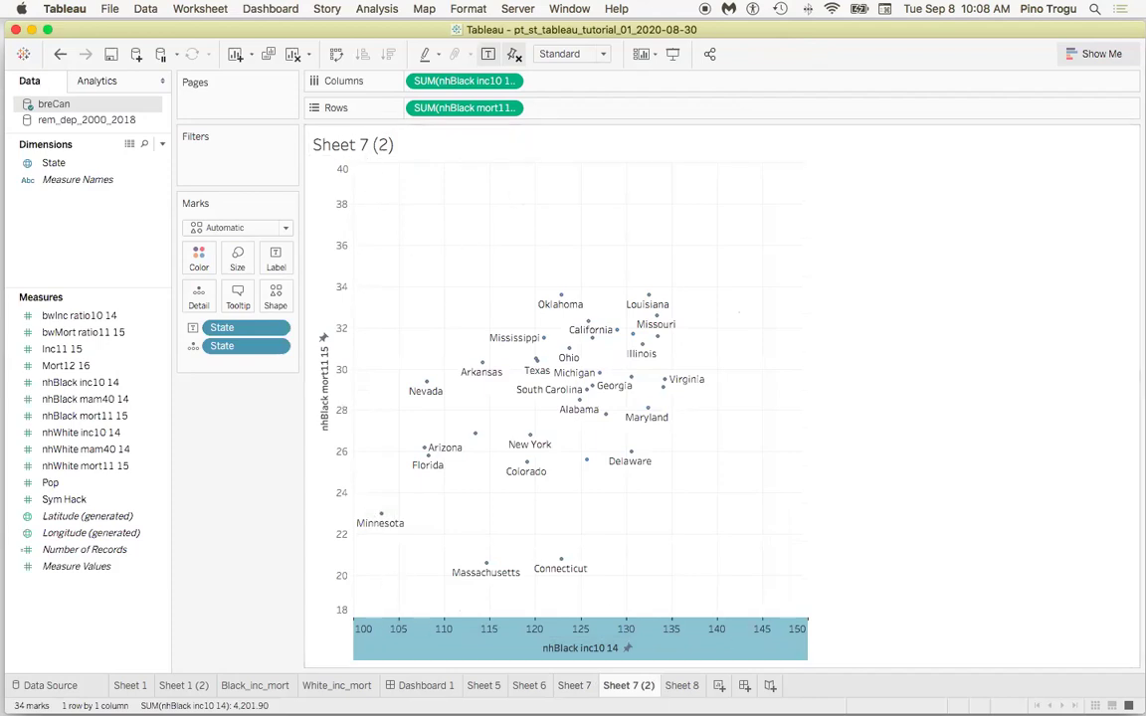
Add a per-pane average reference line for SUM(nhBlack mort11 15) to the vertical axis of Sheet 7 (2)
{"action": "right_click", "coordinate": [585, 685]}
{"action": "right_click", "coordinate": [579, 686]}
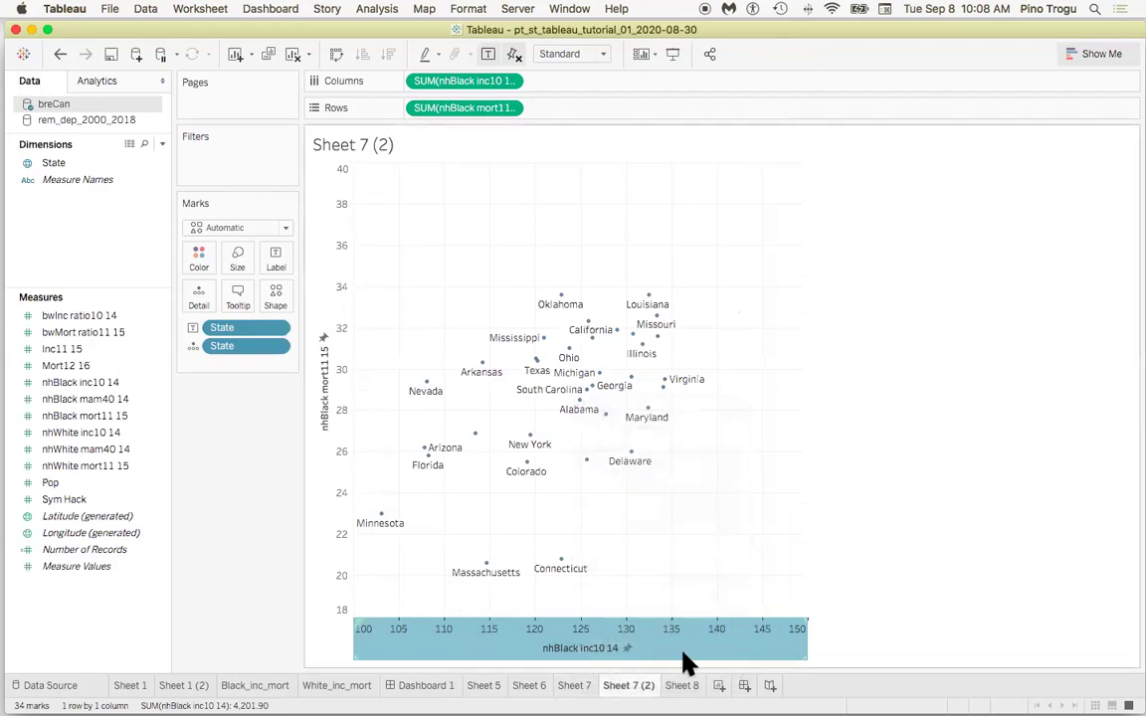
{"action": "left_click", "coordinate": [577, 685]}
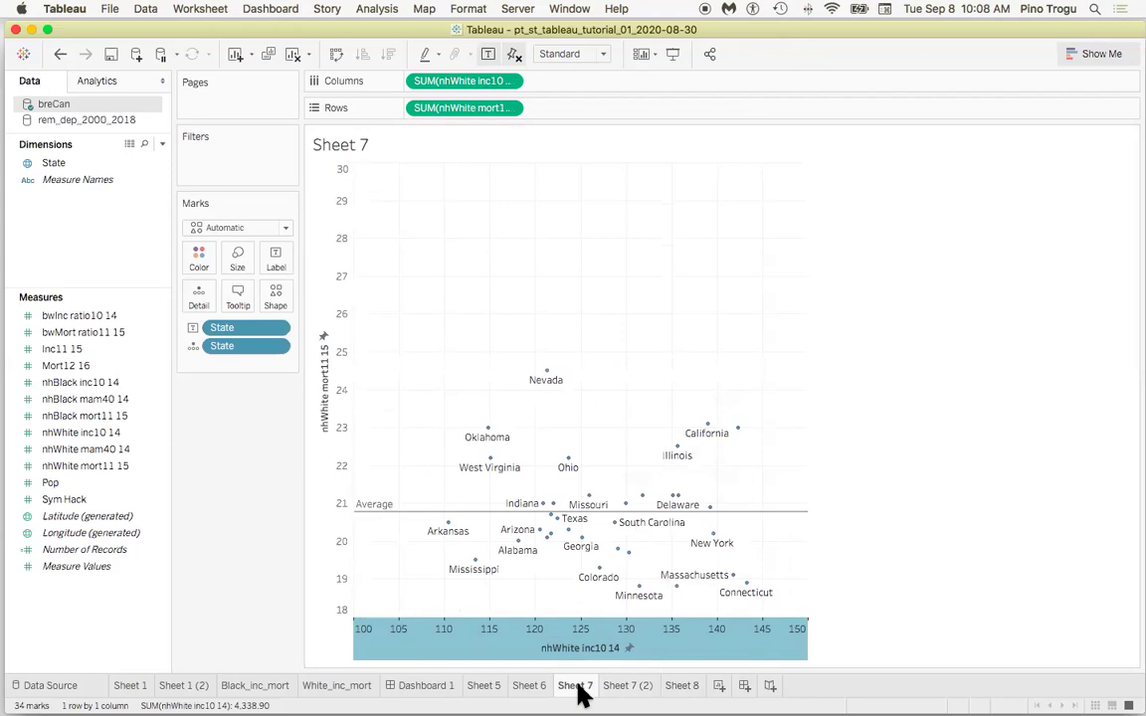
{"action": "left_click", "coordinate": [629, 686]}
{"action": "left_click", "coordinate": [577, 687]}
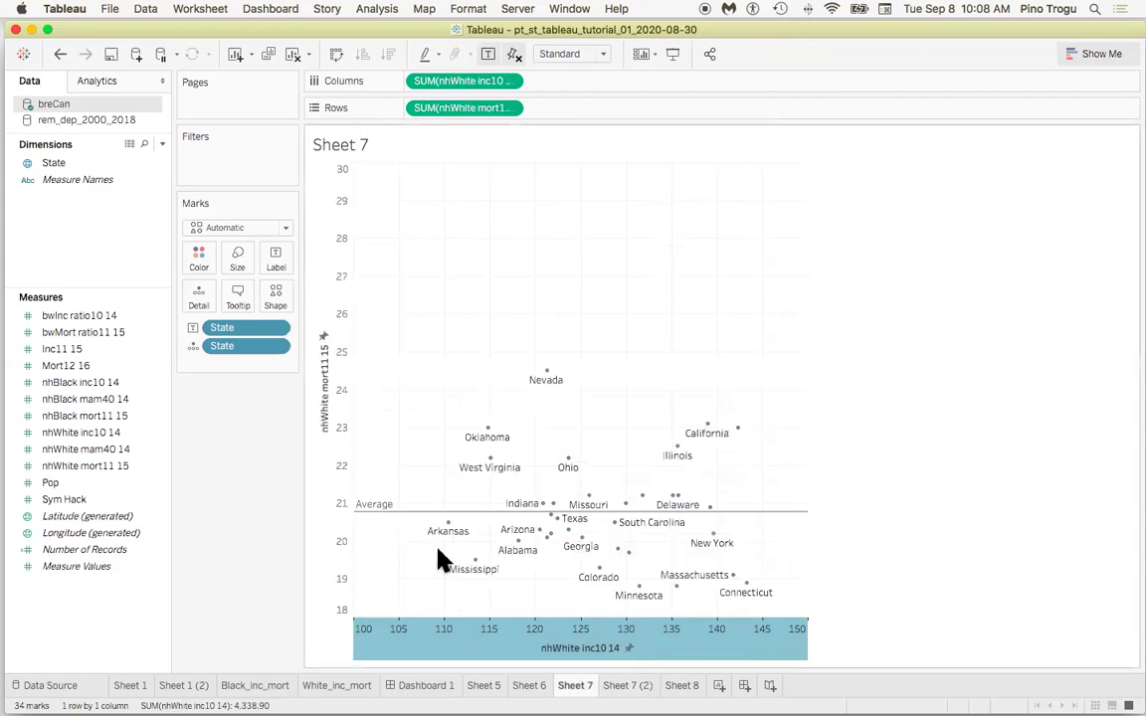
{"action": "left_click", "coordinate": [631, 690]}
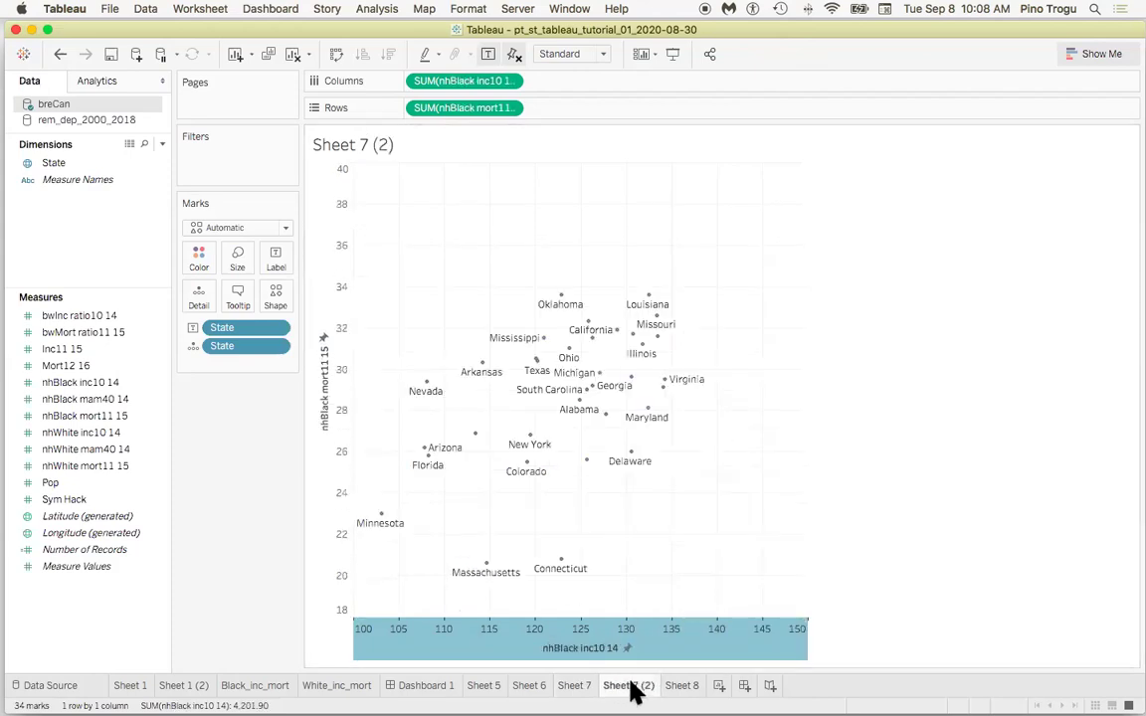
{"action": "right_click", "coordinate": [325, 385]}
{"action": "left_click", "coordinate": [389, 501]}
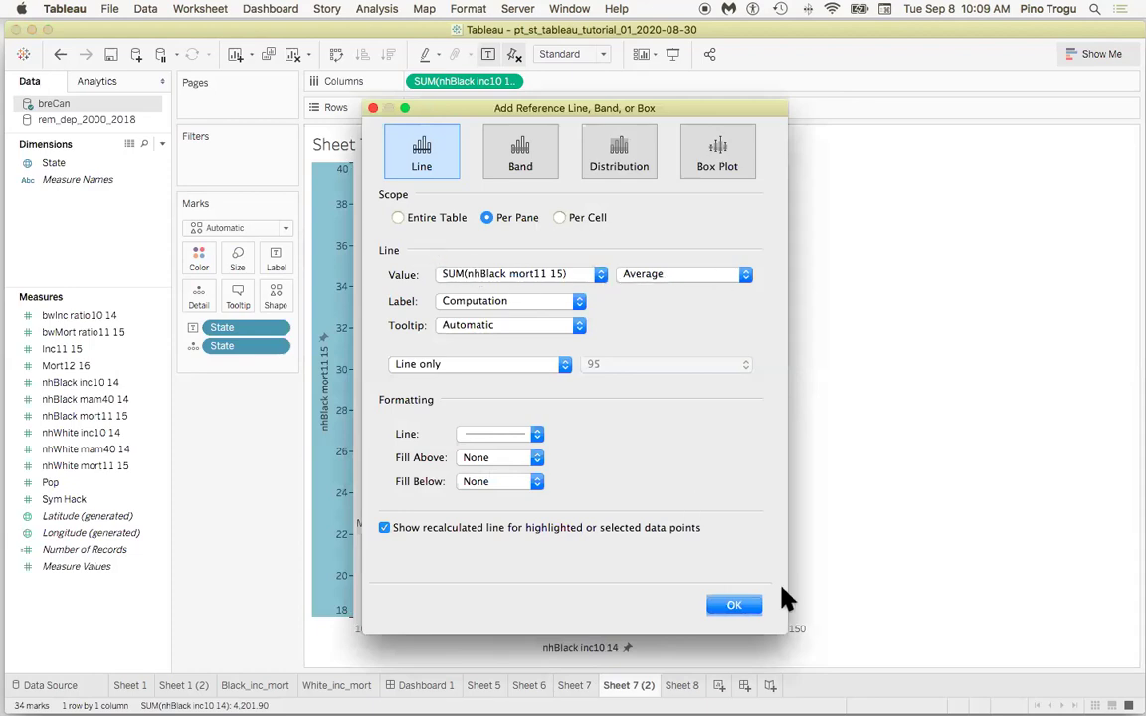
{"action": "left_click", "coordinate": [742, 606]}
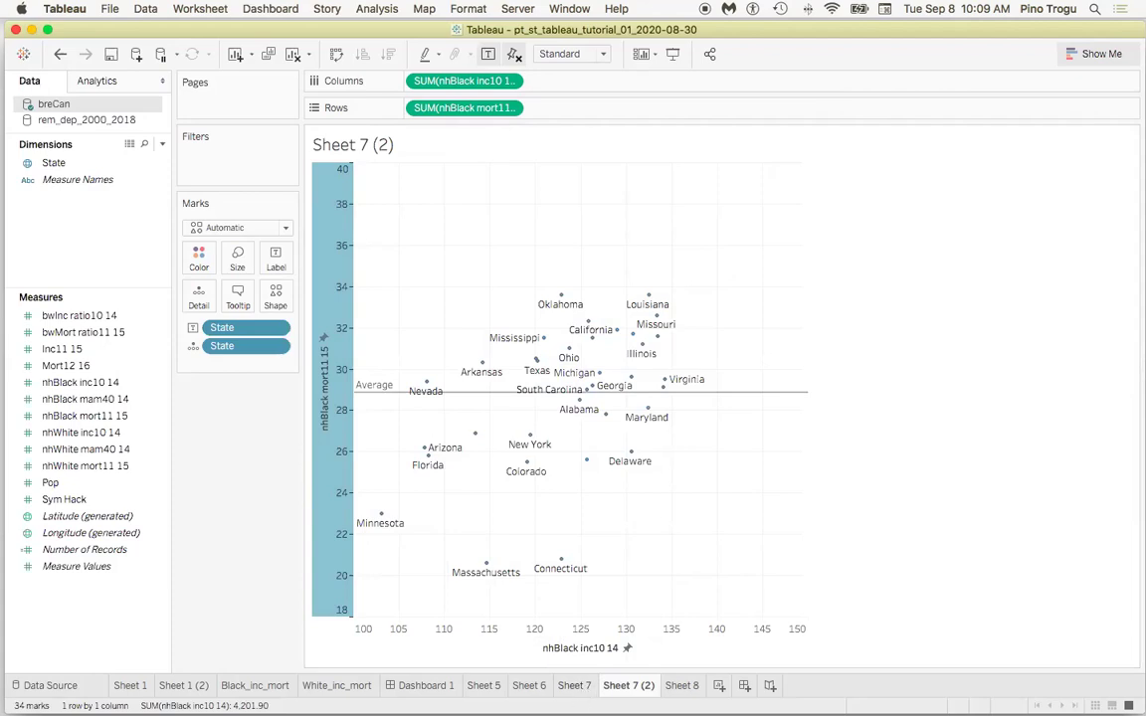
Compare the mortality axis ranges and average line positions between Sheet 7 and Sheet 7 (2)
{"action": "left_click", "coordinate": [574, 686]}
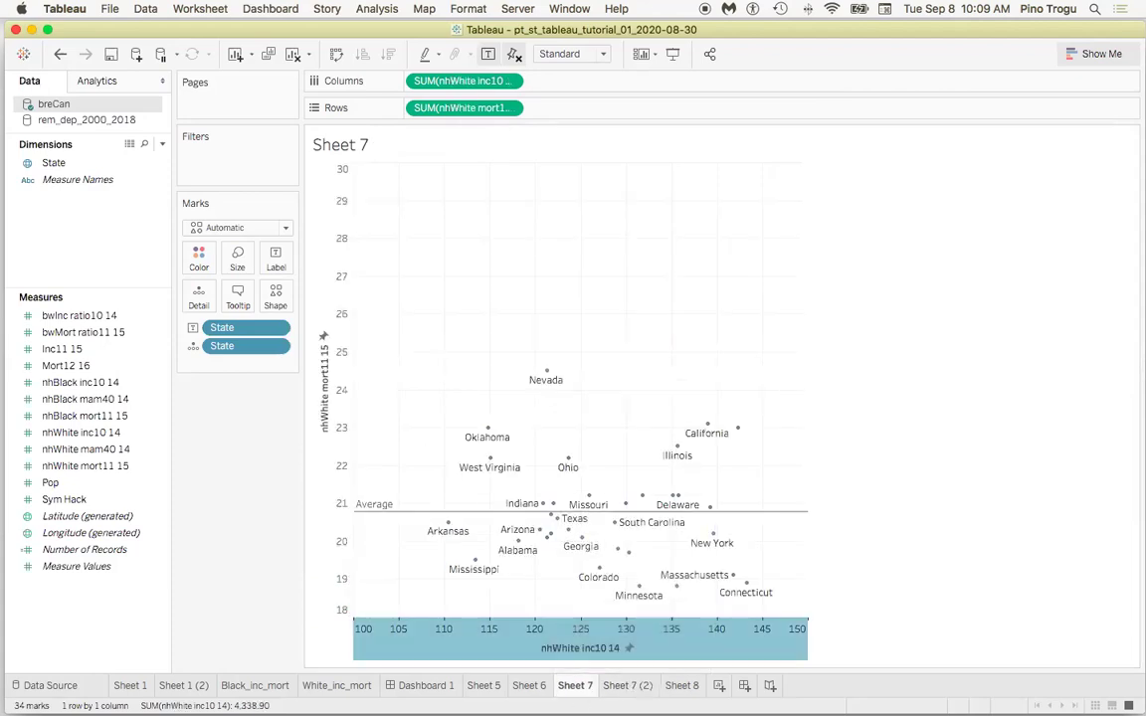
{"action": "left_click", "coordinate": [628, 685]}
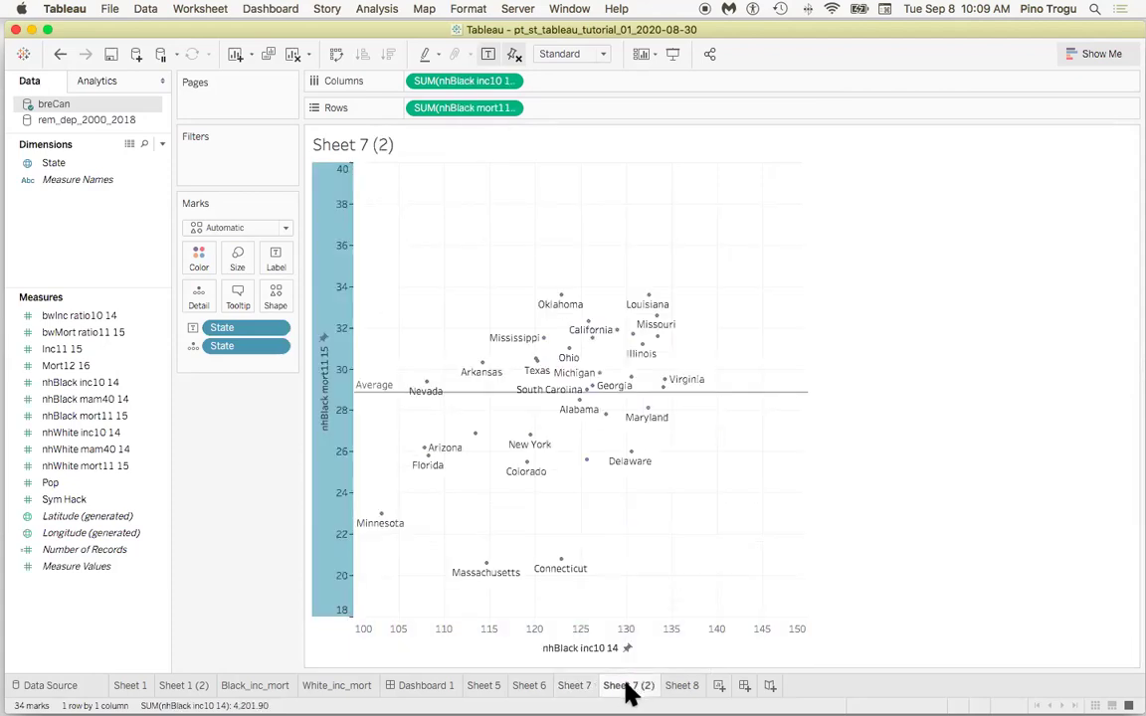
{"action": "left_click", "coordinate": [574, 688]}
{"action": "left_click", "coordinate": [579, 694]}
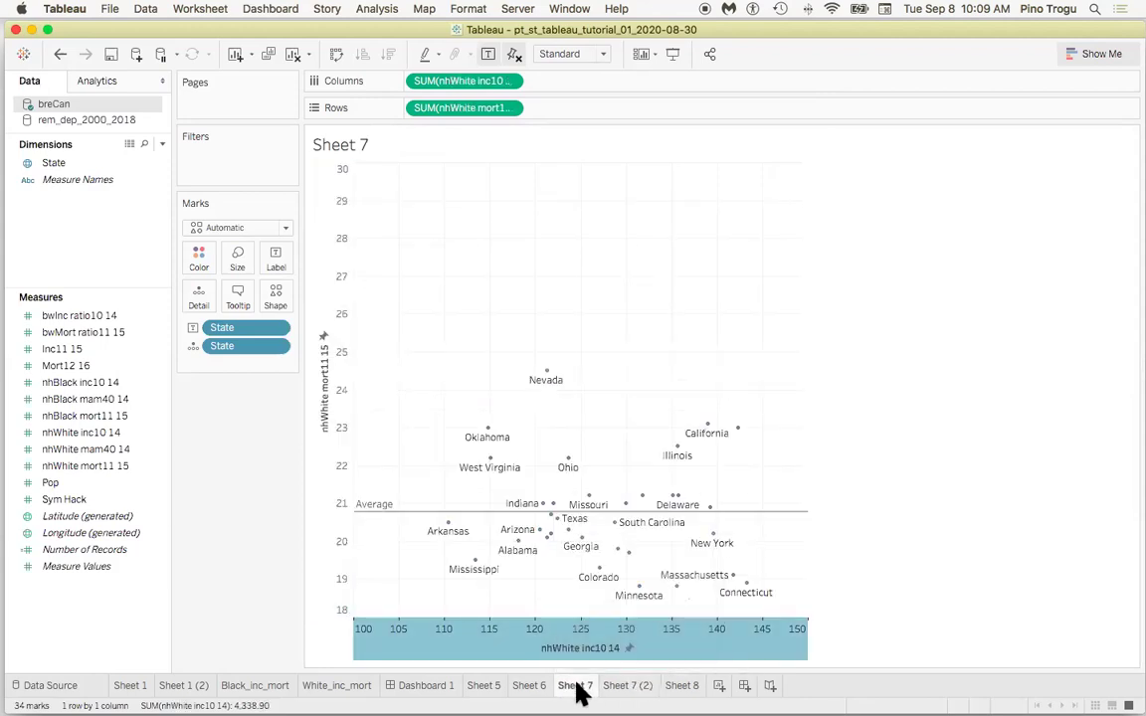
{"action": "left_click", "coordinate": [629, 689]}
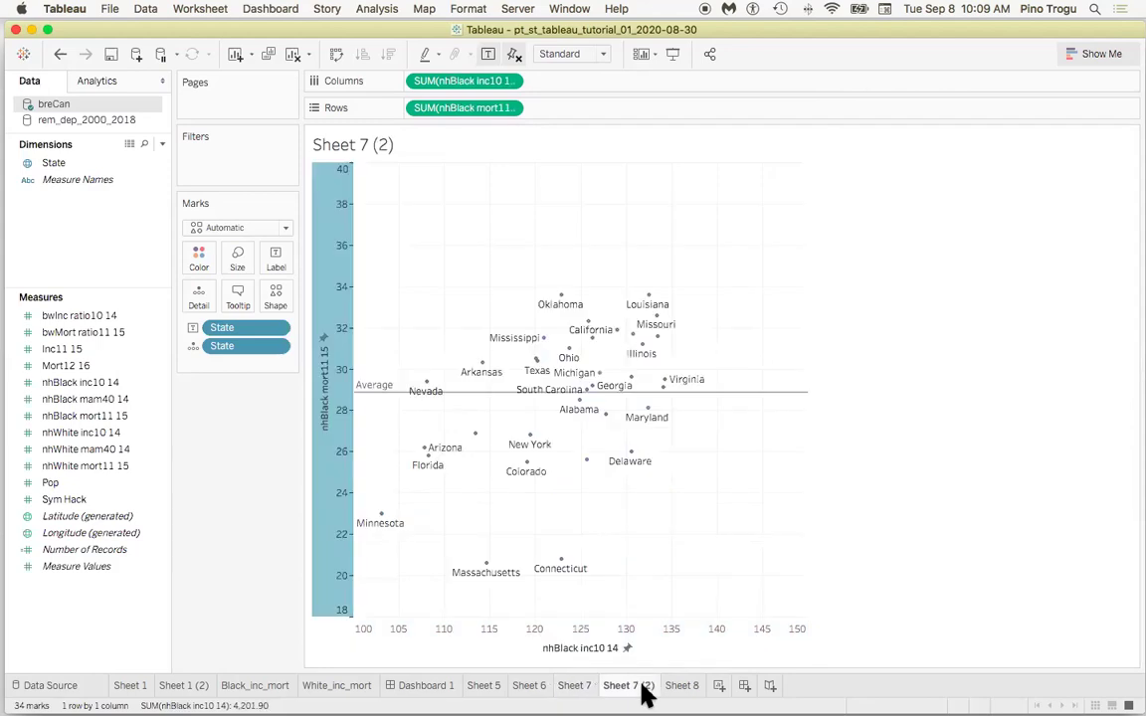
{"action": "left_click", "coordinate": [574, 686]}
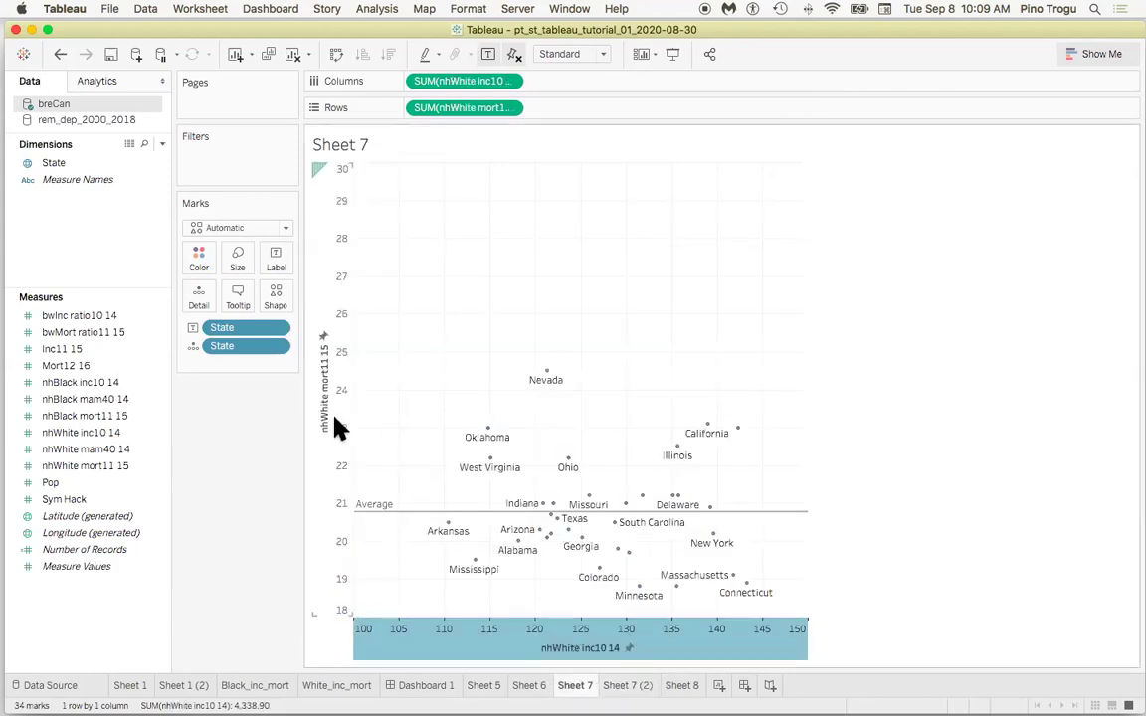
{"action": "left_click", "coordinate": [629, 686]}
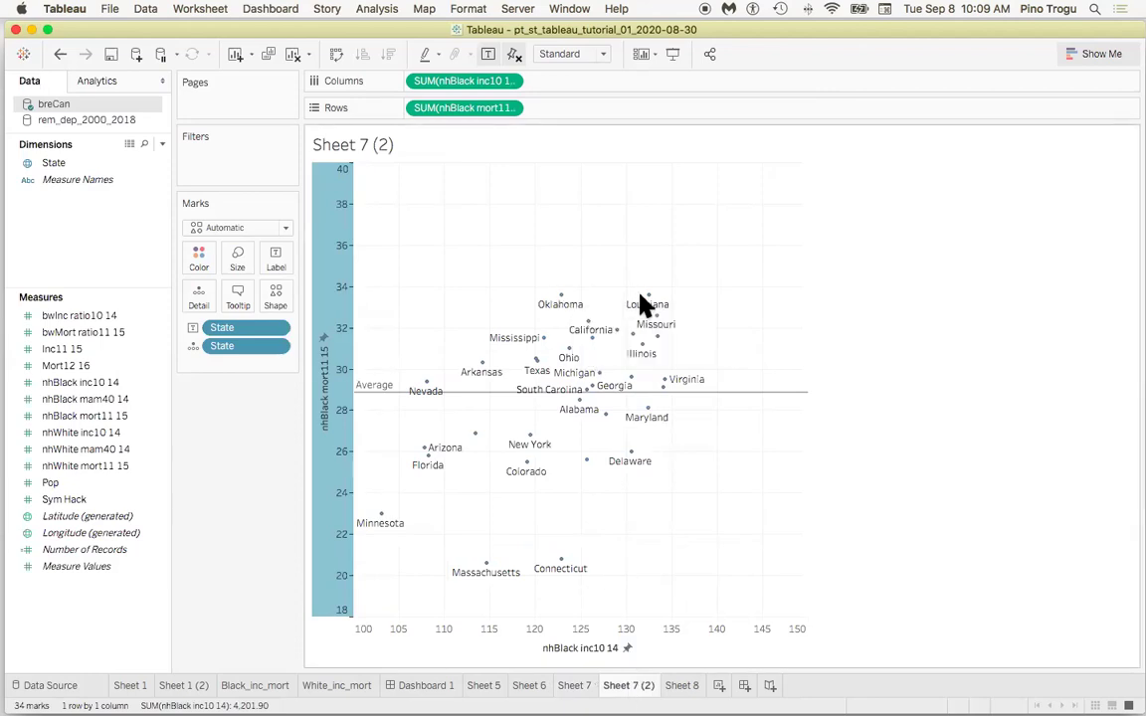
{"action": "mouse_move", "coordinate": [649, 302]}
Set the fixed end of the nhWhite mort11 15 axis on Sheet 7 to 35
{"action": "left_click", "coordinate": [579, 686]}
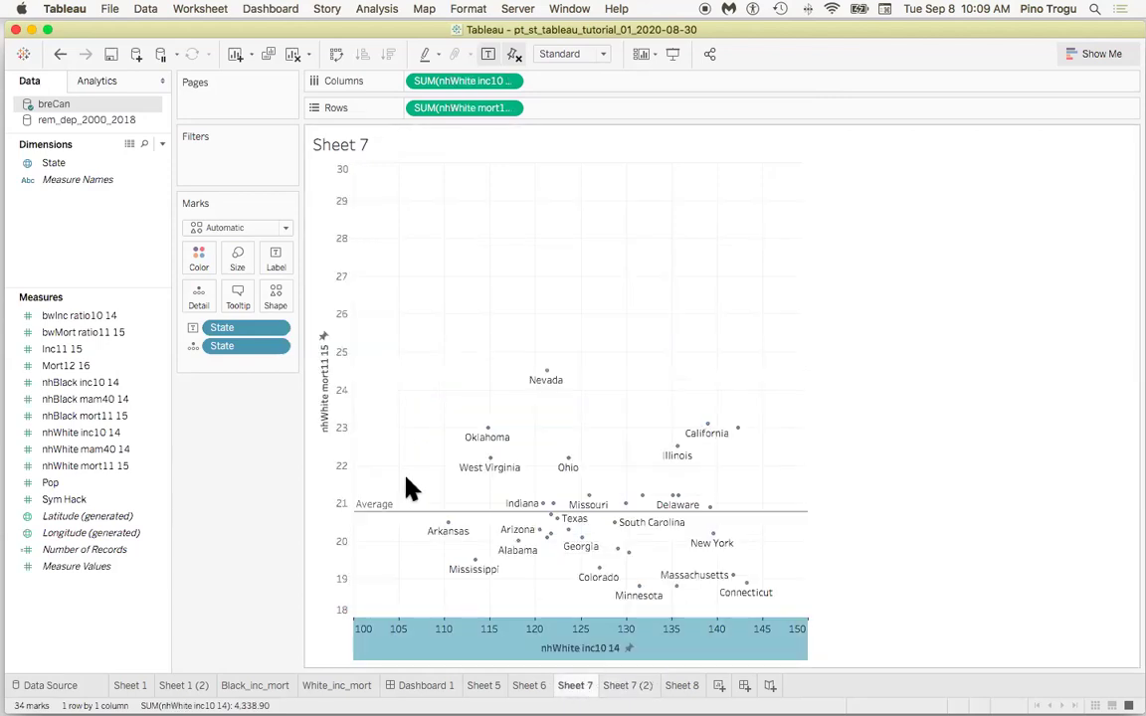
{"action": "right_click", "coordinate": [338, 385]}
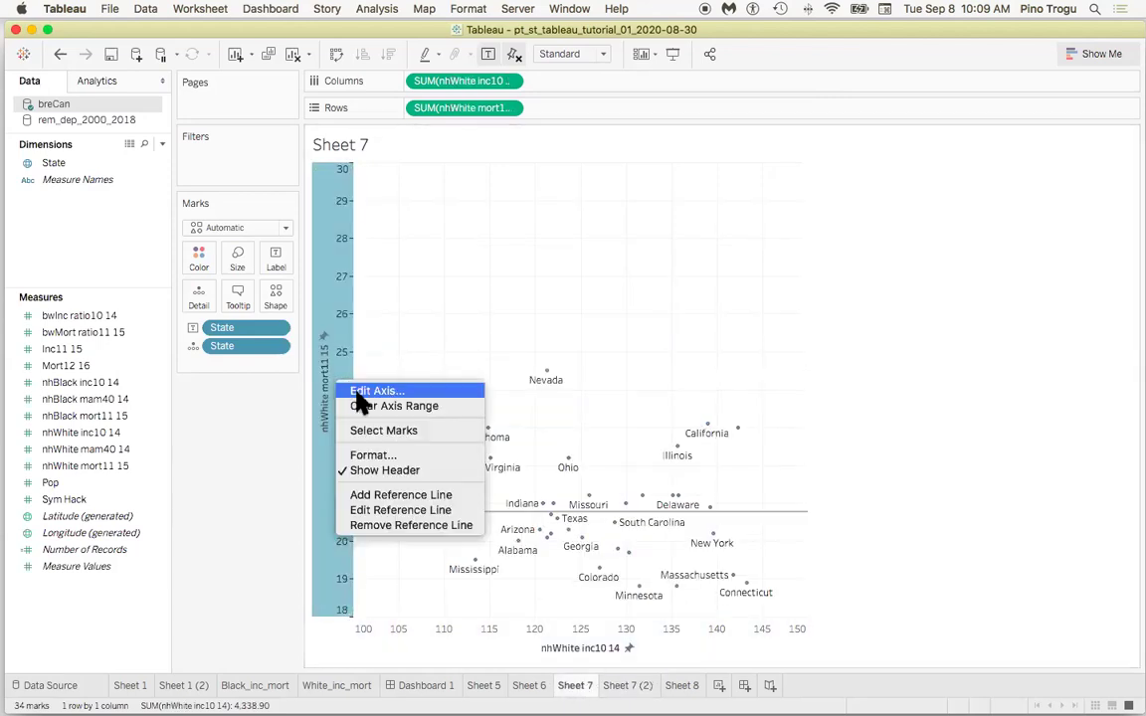
{"action": "left_click", "coordinate": [386, 392]}
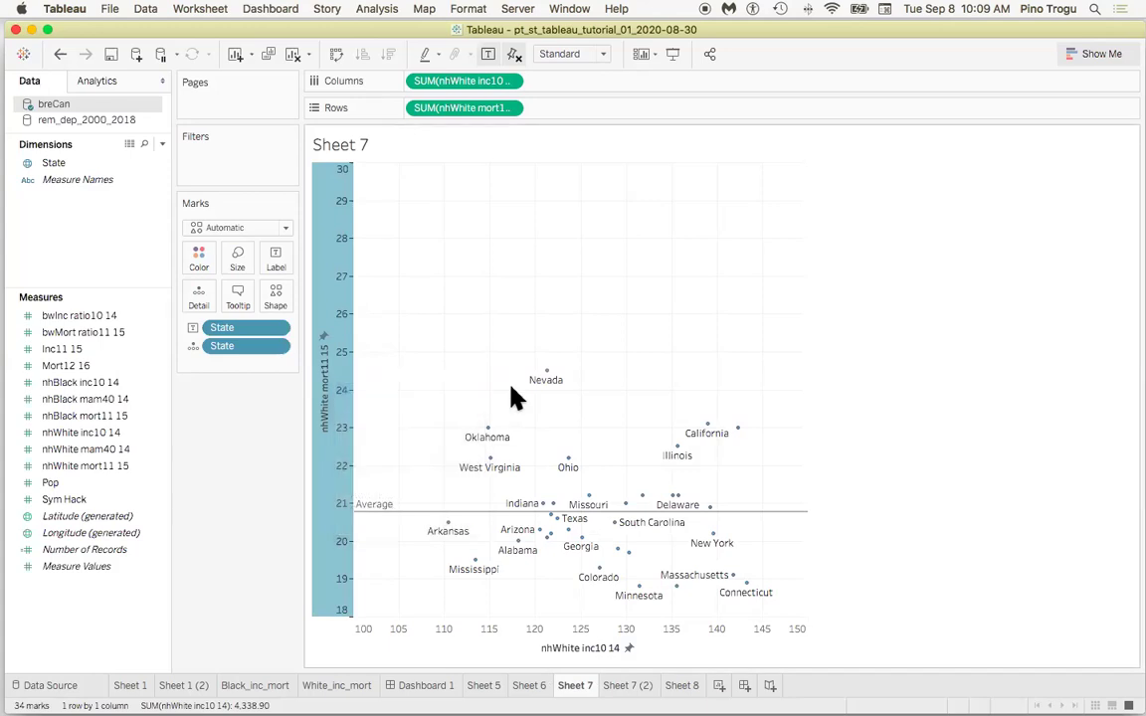
{"action": "double_click", "coordinate": [619, 332]}
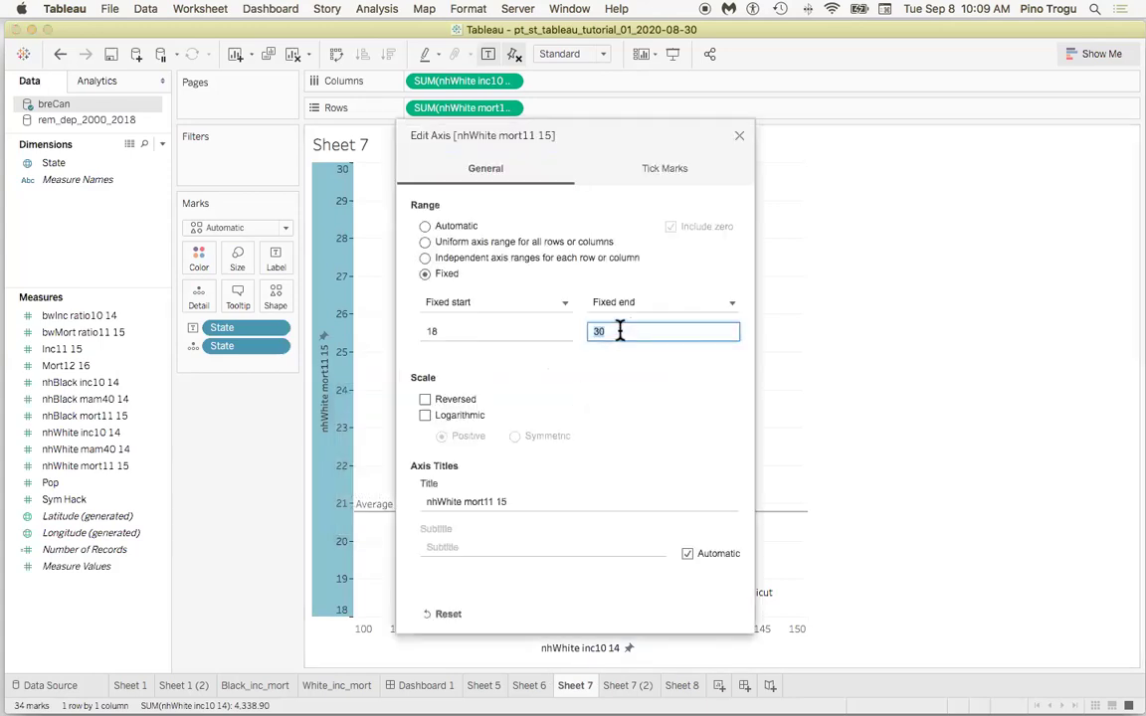
{"action": "type", "text": "35"}
{"action": "left_click", "coordinate": [739, 136]}
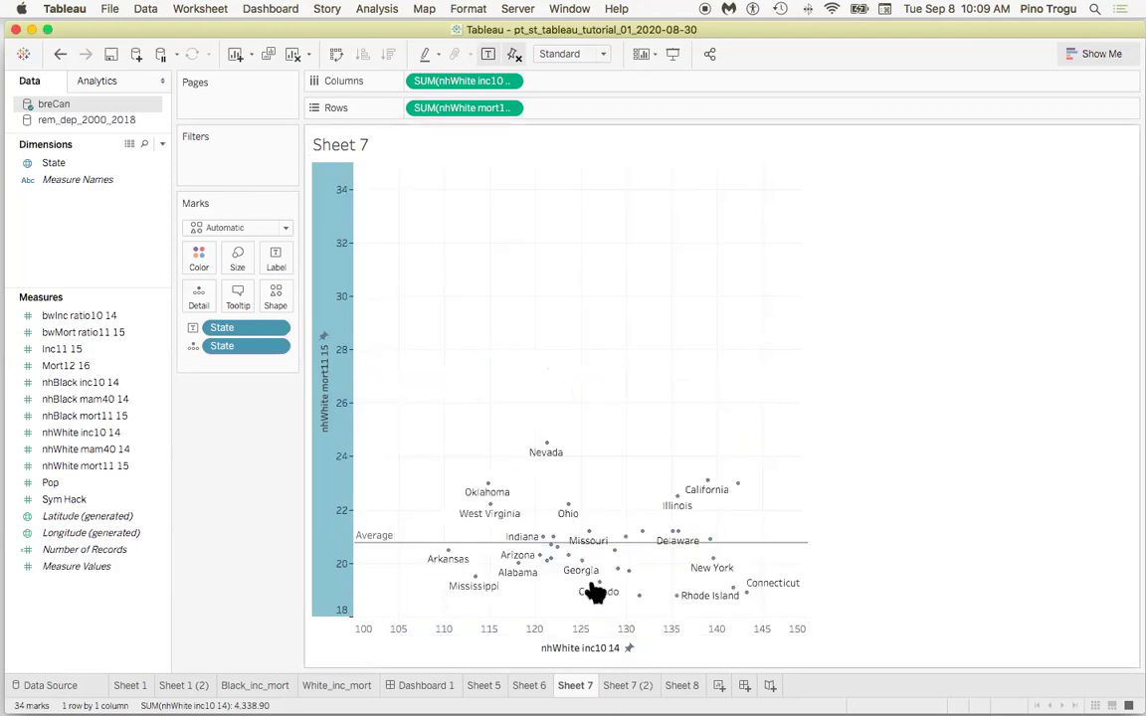
Set the fixed end of the nhBlack mort11 15 axis on Sheet 7 (2) to 35
{"action": "left_click", "coordinate": [616, 685]}
{"action": "right_click", "coordinate": [345, 304]}
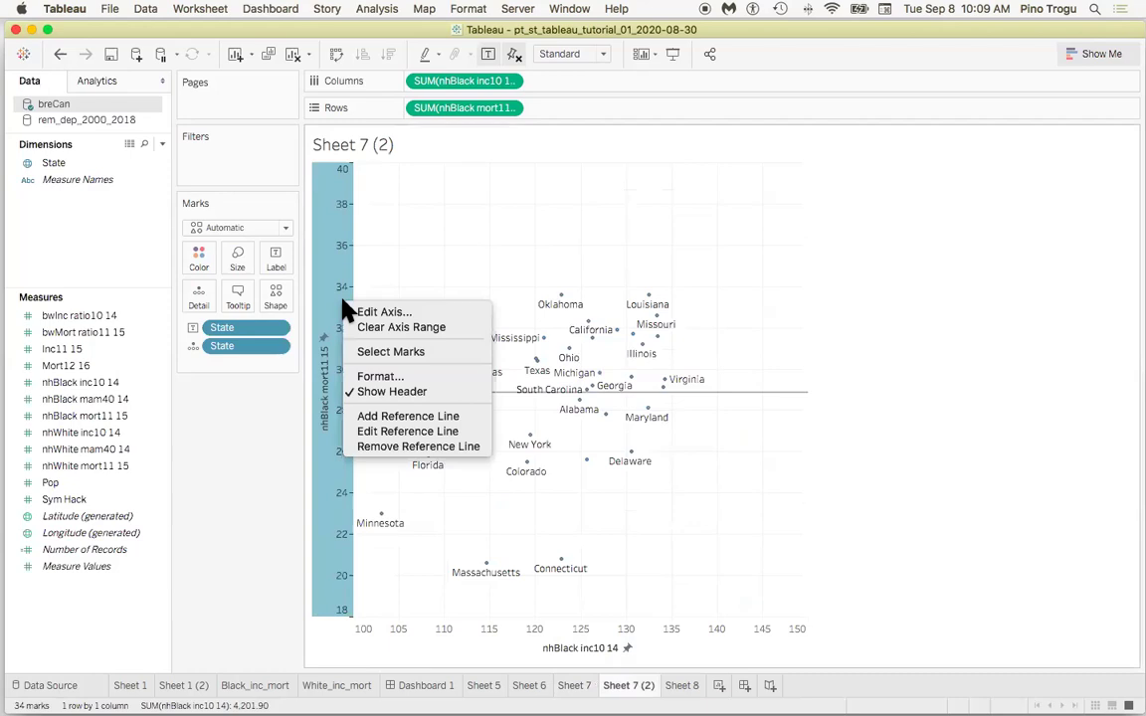
{"action": "left_click", "coordinate": [448, 327]}
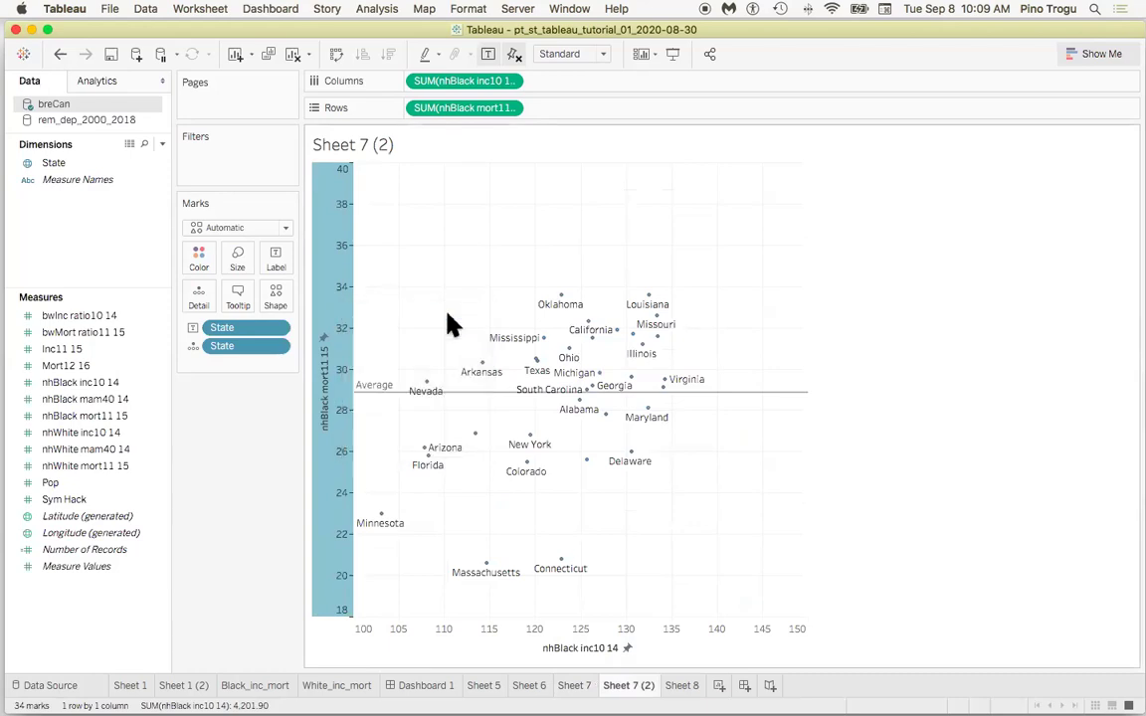
{"action": "double_click", "coordinate": [618, 331]}
{"action": "key", "text": "BackSpace"}
{"action": "type", "text": "35"}
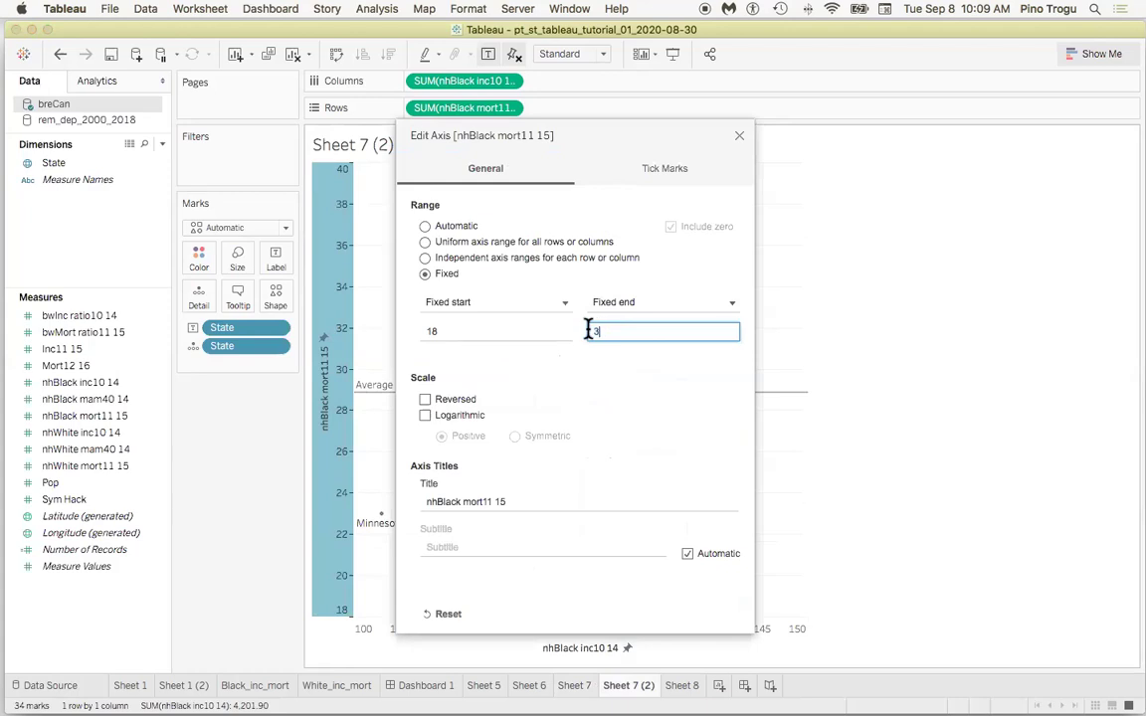
{"action": "left_click", "coordinate": [739, 136]}
Compare the state distributions and average mortality lines of Sheet 7 and Sheet 7 (2) on their matching scales
{"action": "left_click", "coordinate": [575, 687]}
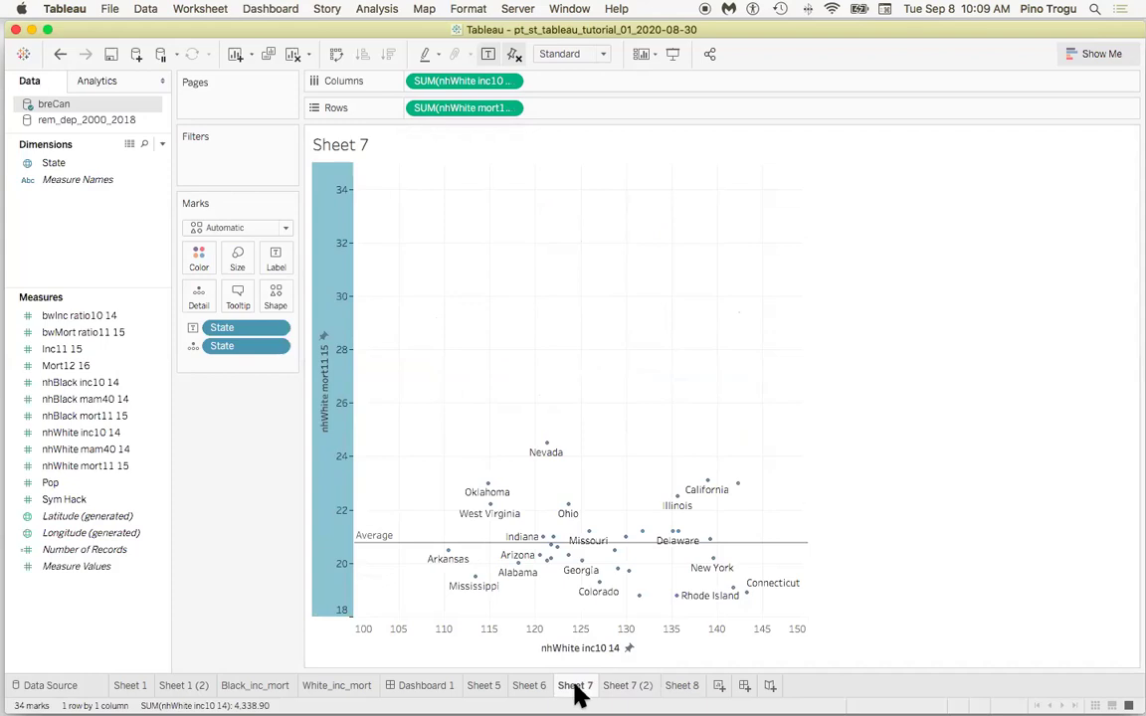
{"action": "left_click", "coordinate": [636, 686]}
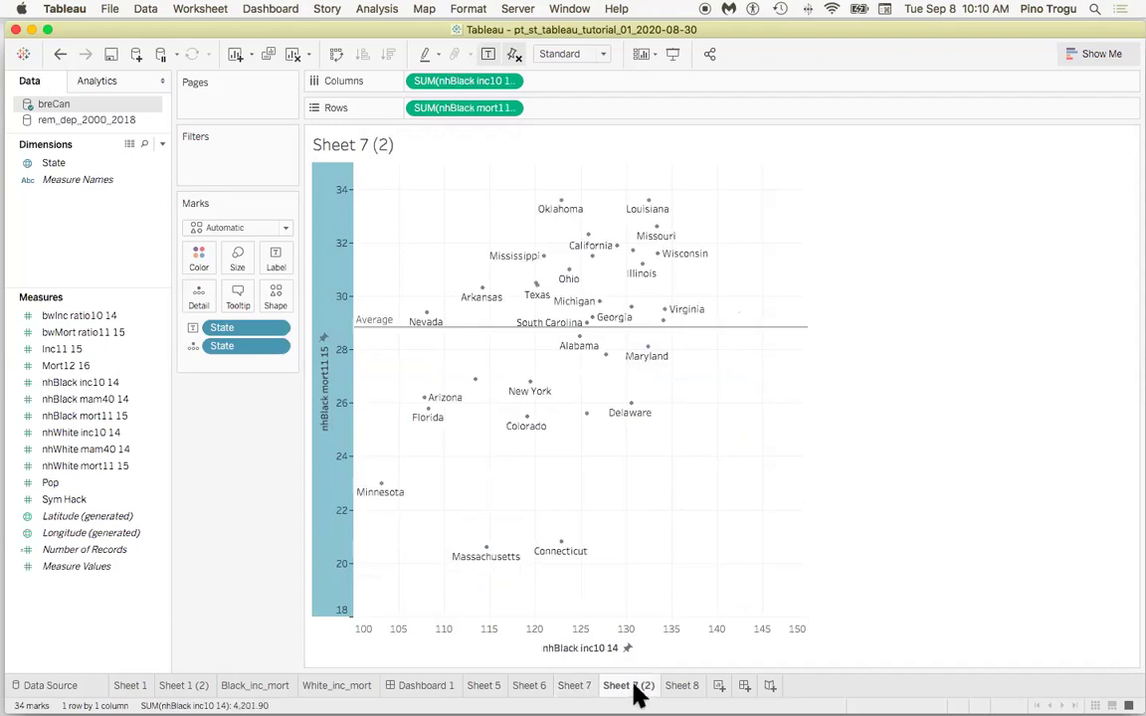
{"action": "left_click", "coordinate": [573, 686]}
{"action": "left_click", "coordinate": [609, 689]}
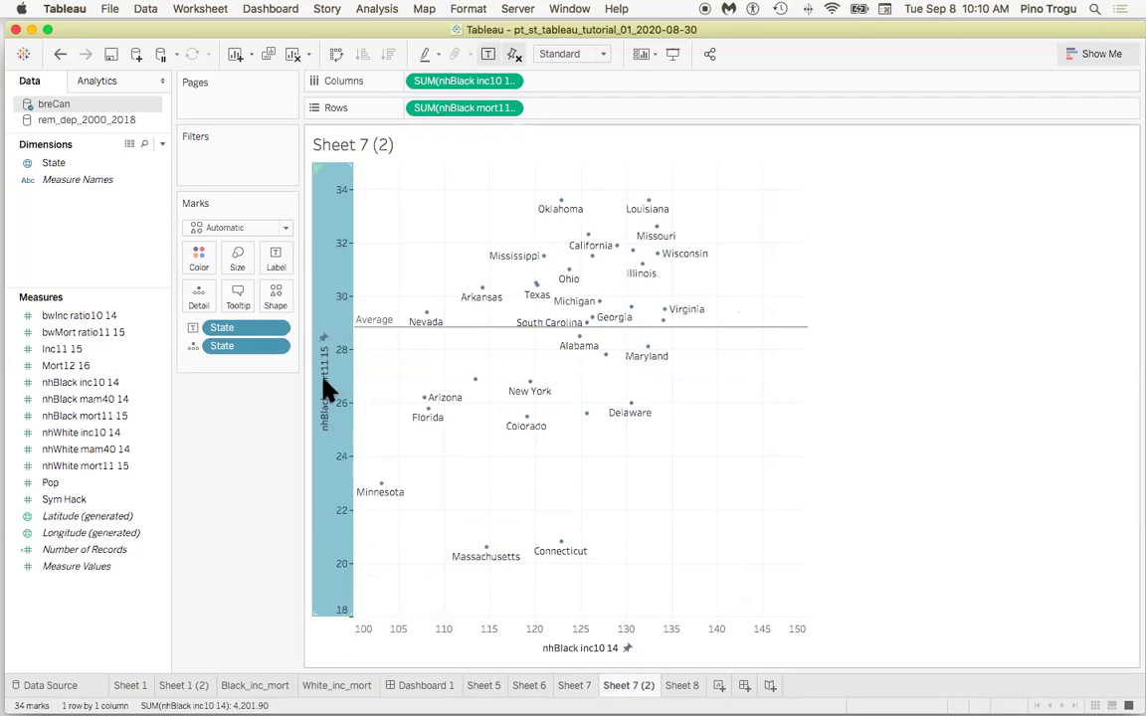
{"action": "left_click", "coordinate": [577, 689]}
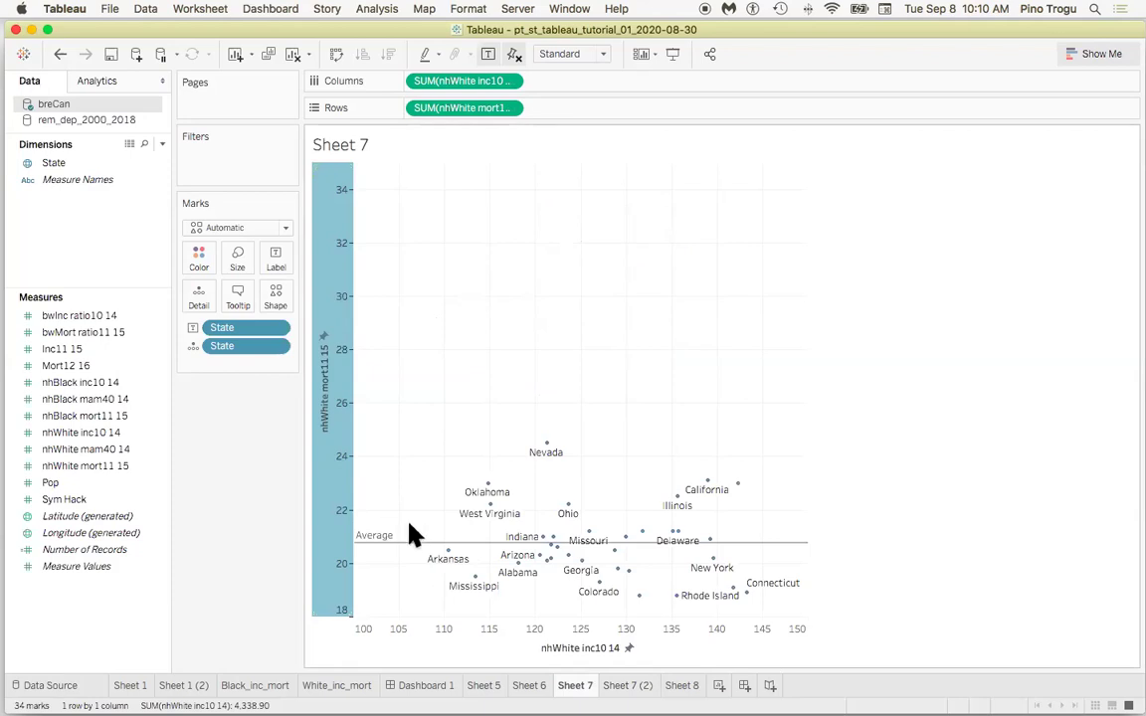
{"action": "left_click", "coordinate": [627, 686]}
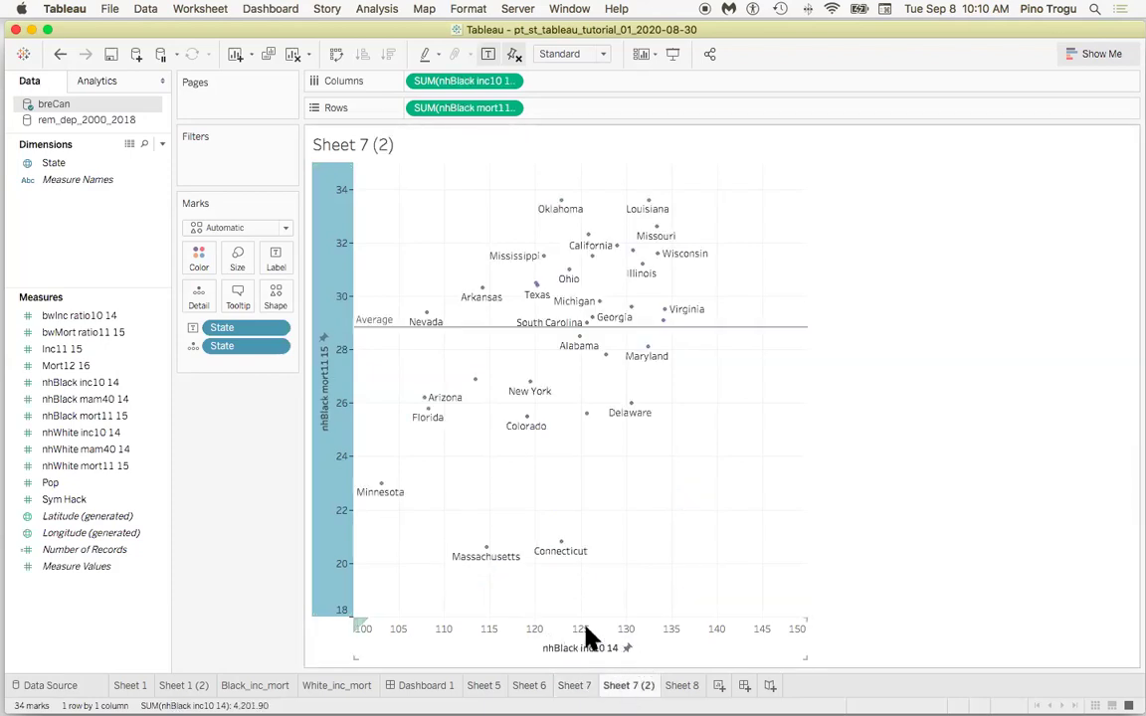
{"action": "left_click", "coordinate": [577, 686]}
{"action": "left_click", "coordinate": [628, 687]}
{"action": "left_click", "coordinate": [582, 687]}
{"action": "left_click", "coordinate": [622, 687]}
{"action": "left_click", "coordinate": [581, 686]}
{"action": "left_click", "coordinate": [622, 686]}
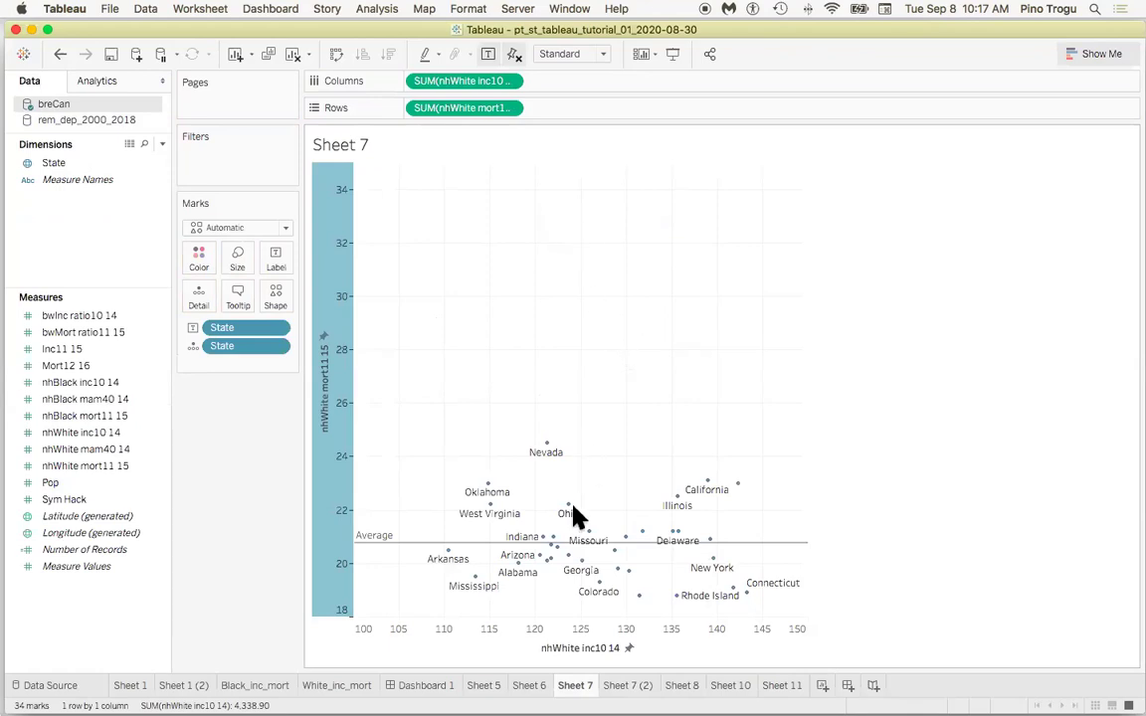
{"action": "left_click", "coordinate": [540, 687]}
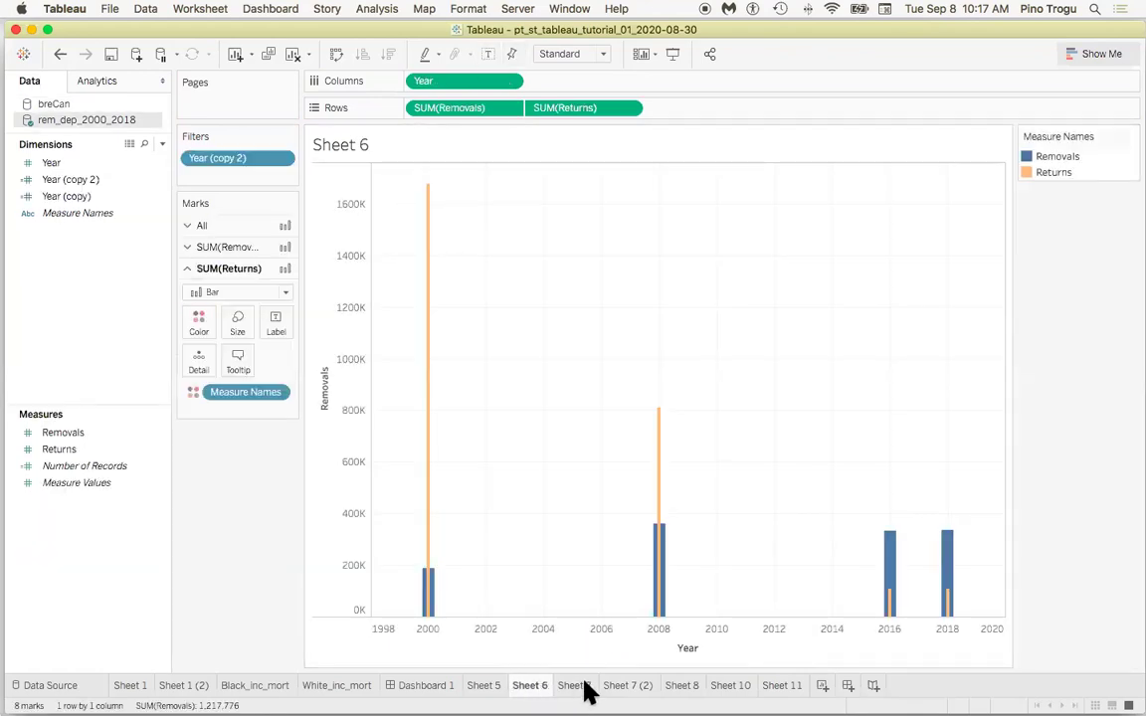
{"action": "left_click", "coordinate": [585, 690]}
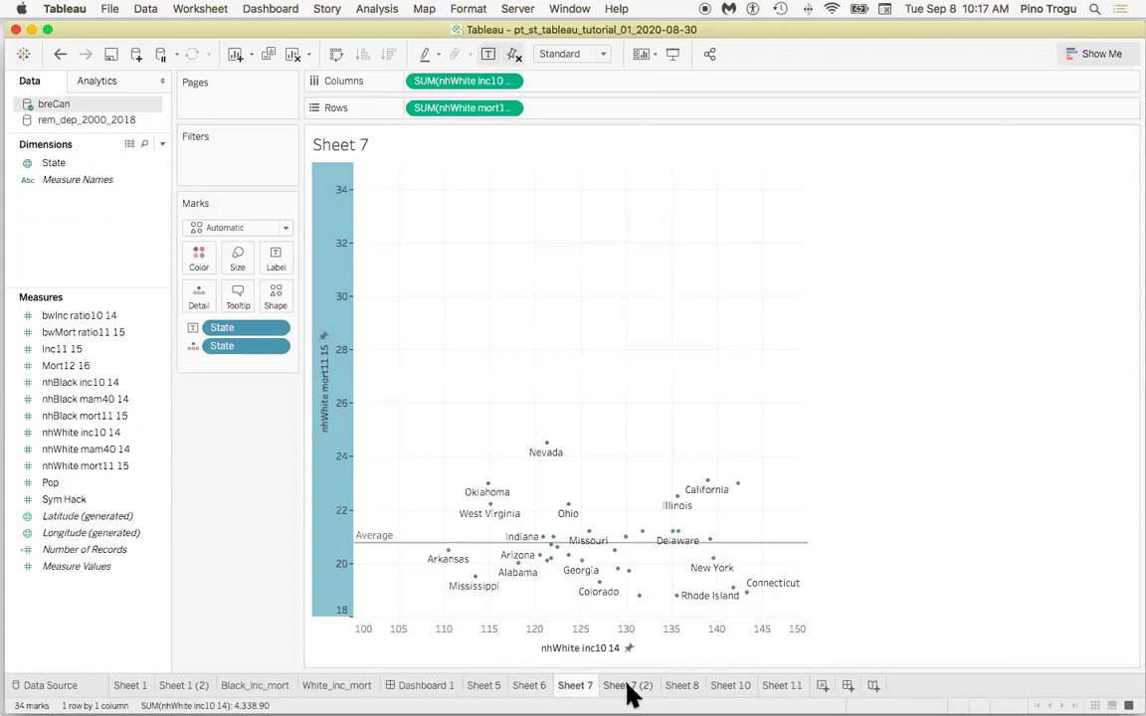
Alternate between Sheet 7 and Sheet 7 (2) to compare how individual states shift between the white and black scatter plots
{"action": "left_click", "coordinate": [630, 692]}
{"action": "left_click", "coordinate": [575, 687]}
{"action": "left_click", "coordinate": [625, 690]}
{"action": "left_click", "coordinate": [584, 692]}
{"action": "left_click", "coordinate": [632, 690]}
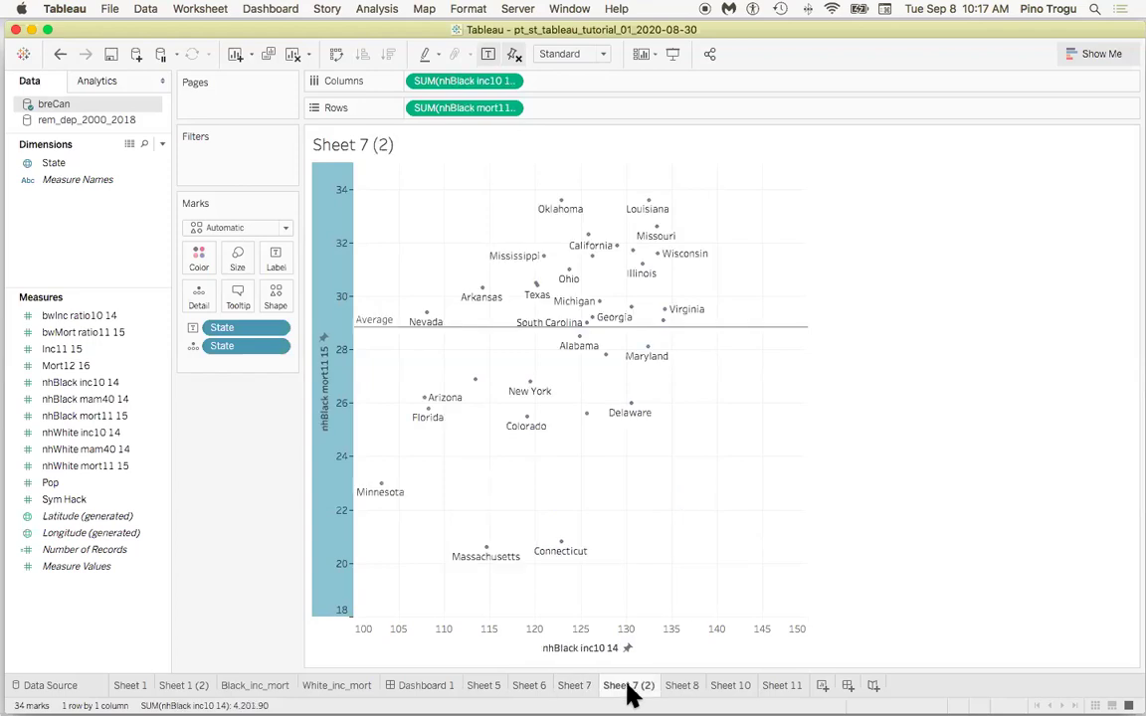
{"action": "left_click", "coordinate": [578, 691]}
{"action": "left_click", "coordinate": [627, 691]}
{"action": "left_click", "coordinate": [586, 687]}
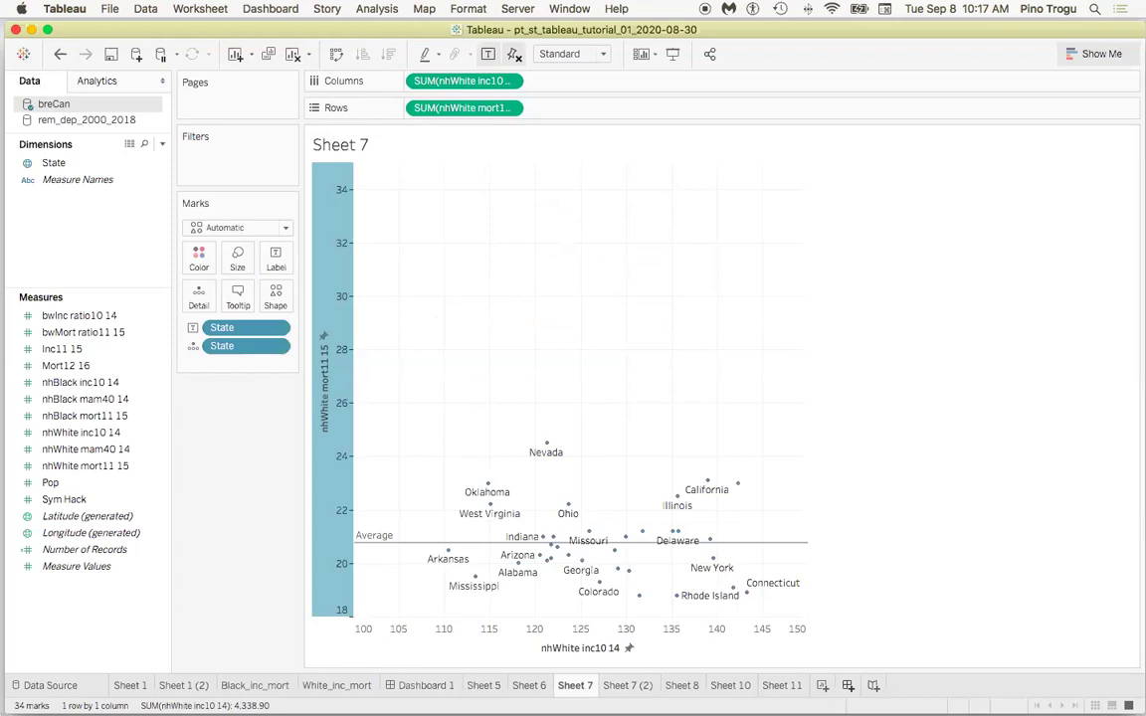
Create a new dashboard with Sheet 7 and, to its right, Sheet 7 (2) placed side by side
{"action": "left_click", "coordinate": [848, 686]}
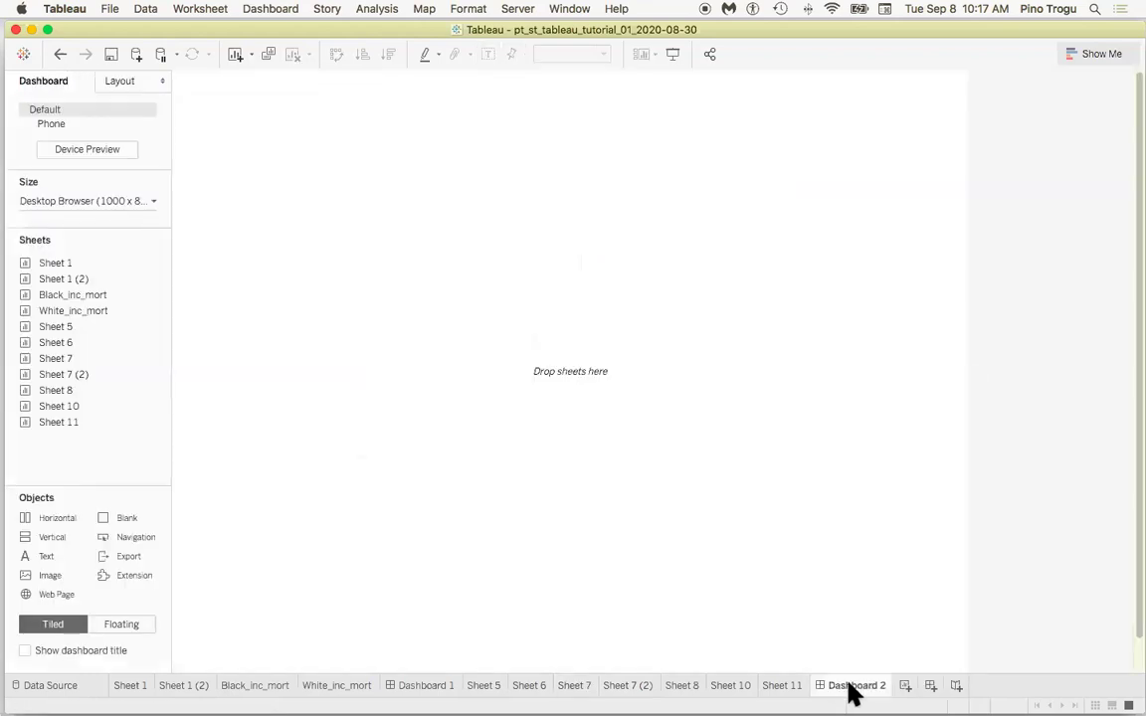
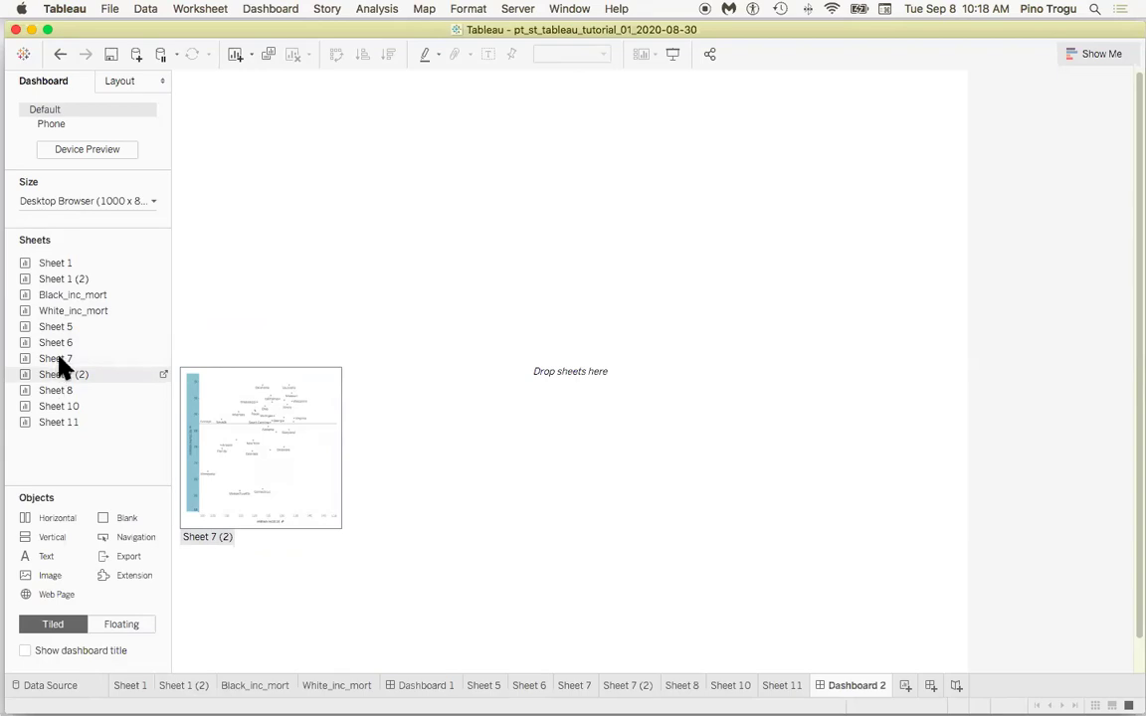
{"action": "left_click_drag", "start_coordinate": [55, 362], "coordinate": [265, 363]}
{"action": "scroll", "coordinate": [488, 324], "scroll_direction": "down", "scroll_amount": 1}
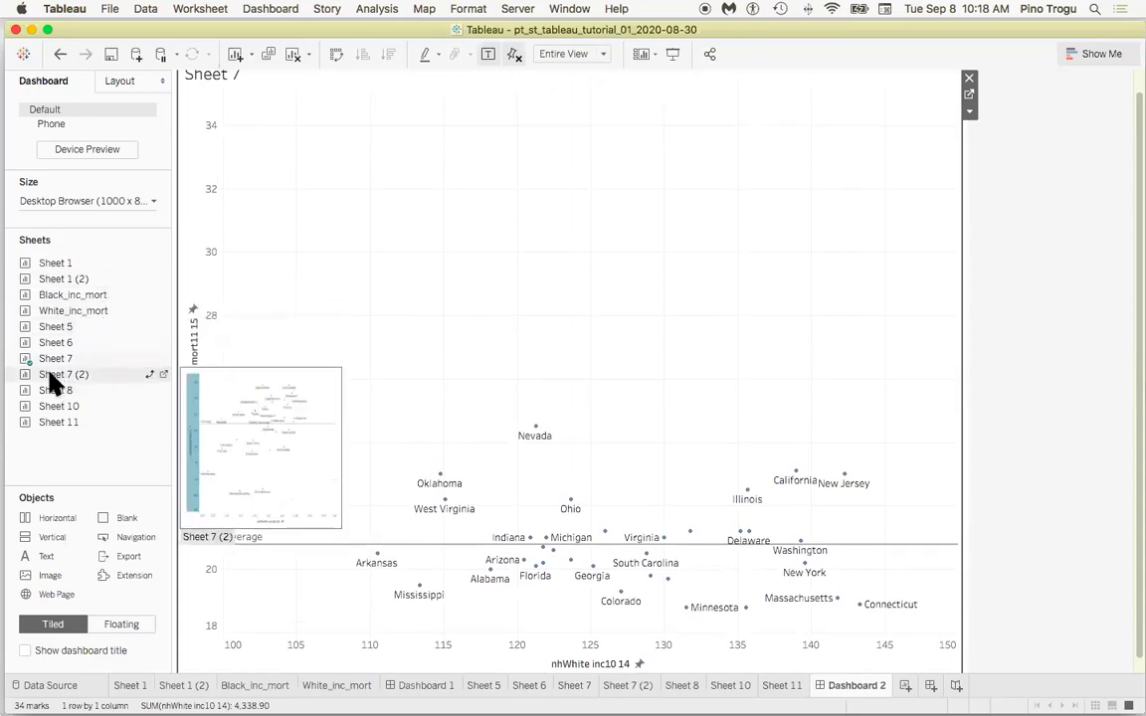
{"action": "mouse_move", "coordinate": [31, 374]}
{"action": "left_mouse_down"}
{"action": "mouse_move", "coordinate": [993, 391]}
{"action": "mouse_move", "coordinate": [945, 394]}
{"action": "left_mouse_up"}
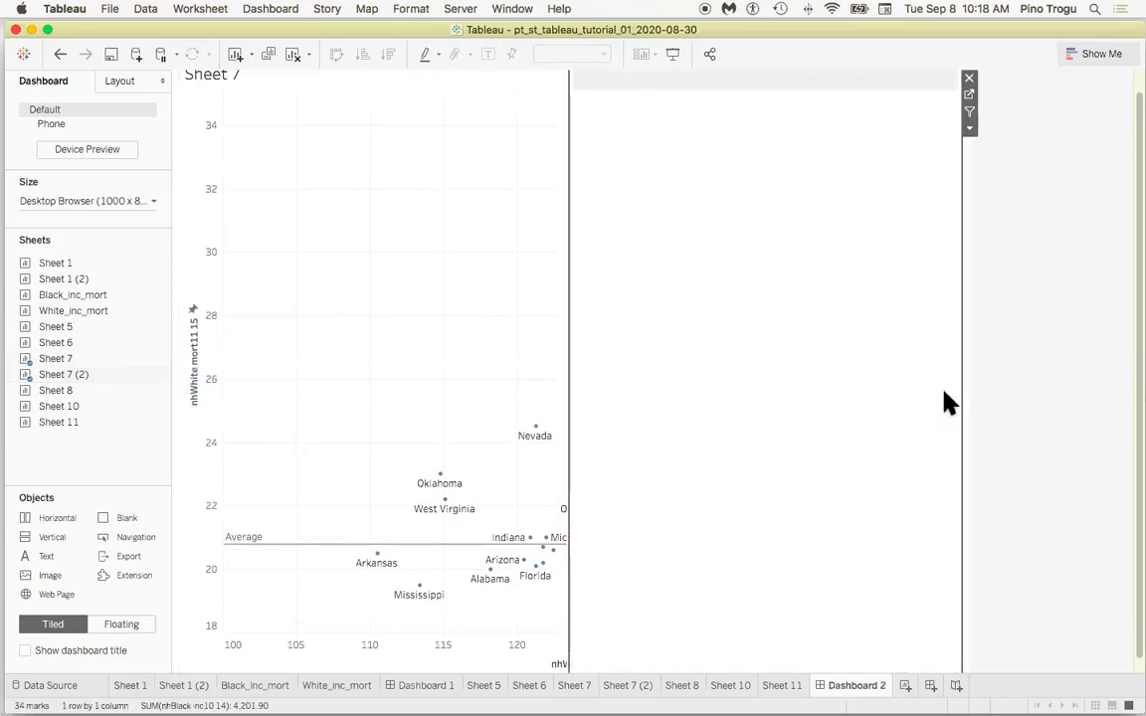
{"action": "scroll", "coordinate": [338, 376], "scroll_direction": "down", "scroll_amount": 1}
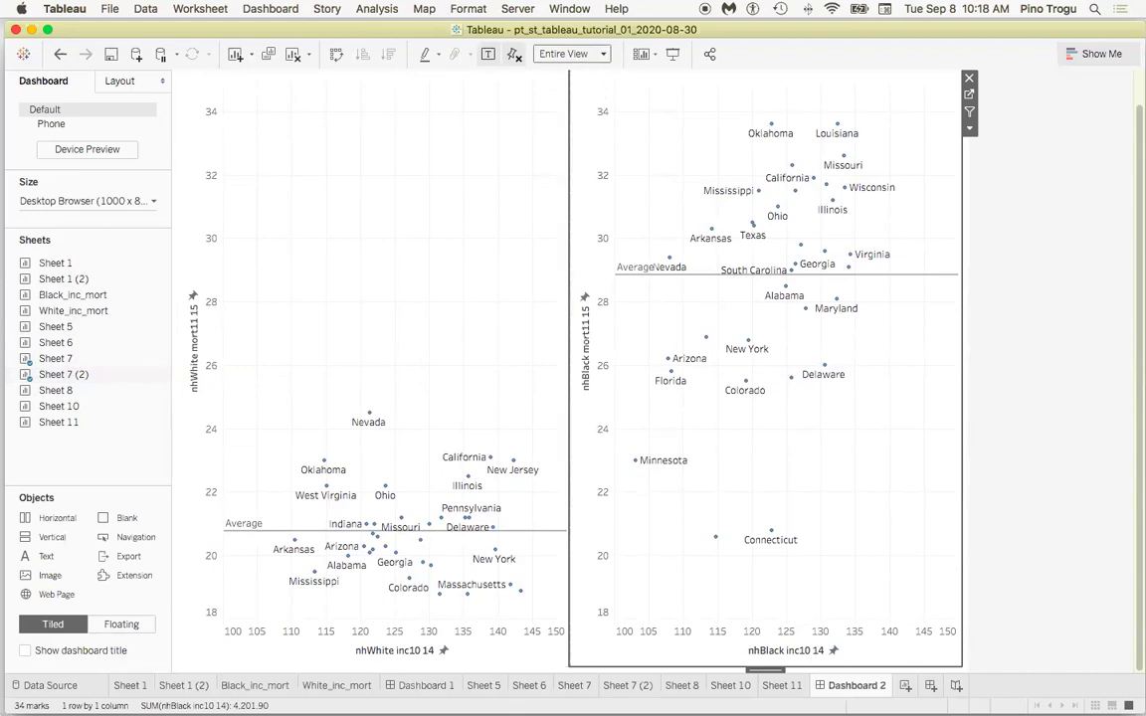
Try the Standard fit on the Sheet 7 (2) plot, and return it to Entire View
{"action": "left_click", "coordinate": [602, 54]}
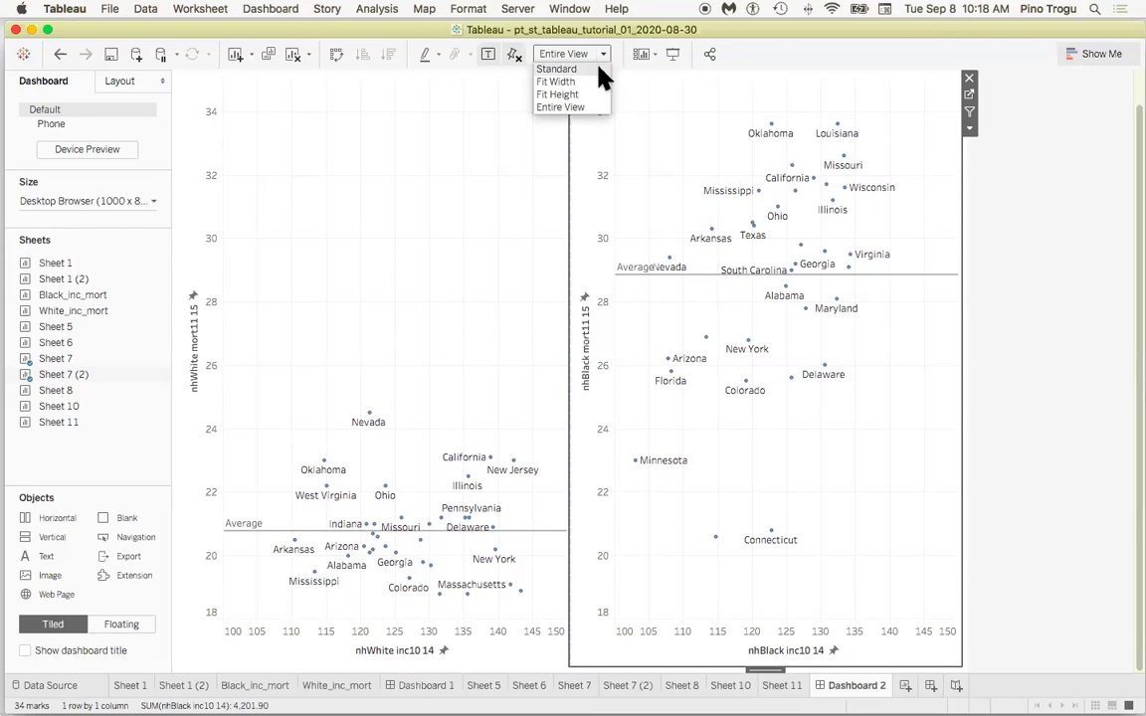
{"action": "left_click", "coordinate": [599, 69]}
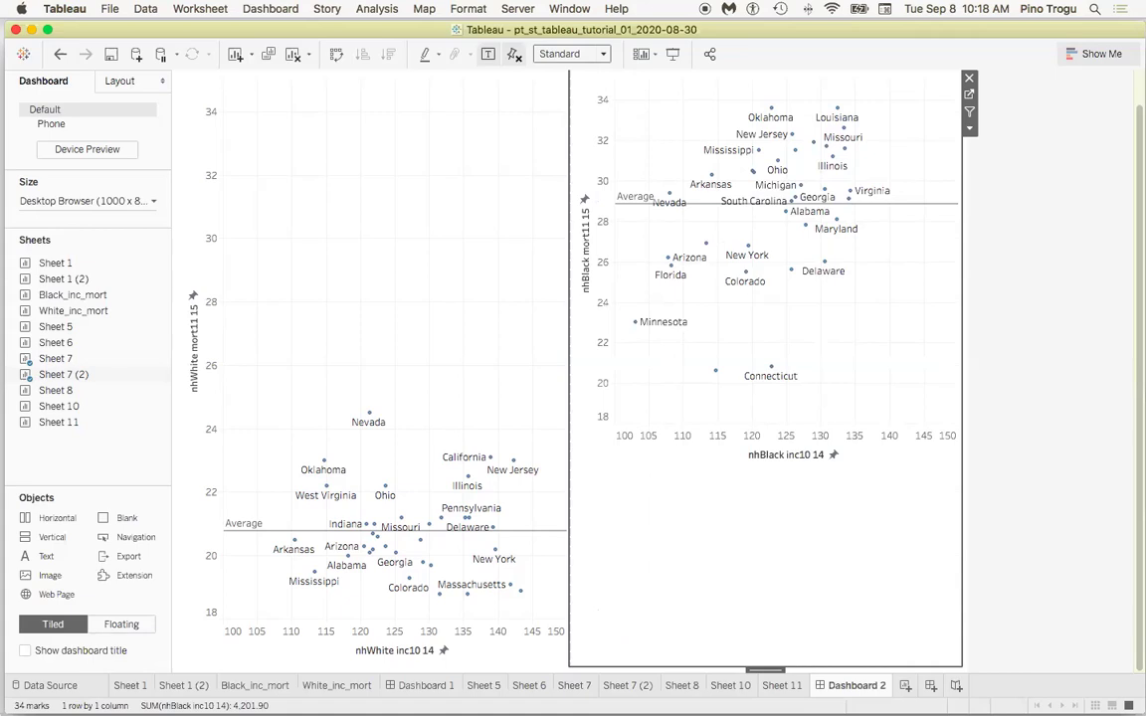
{"action": "left_click", "coordinate": [601, 55]}
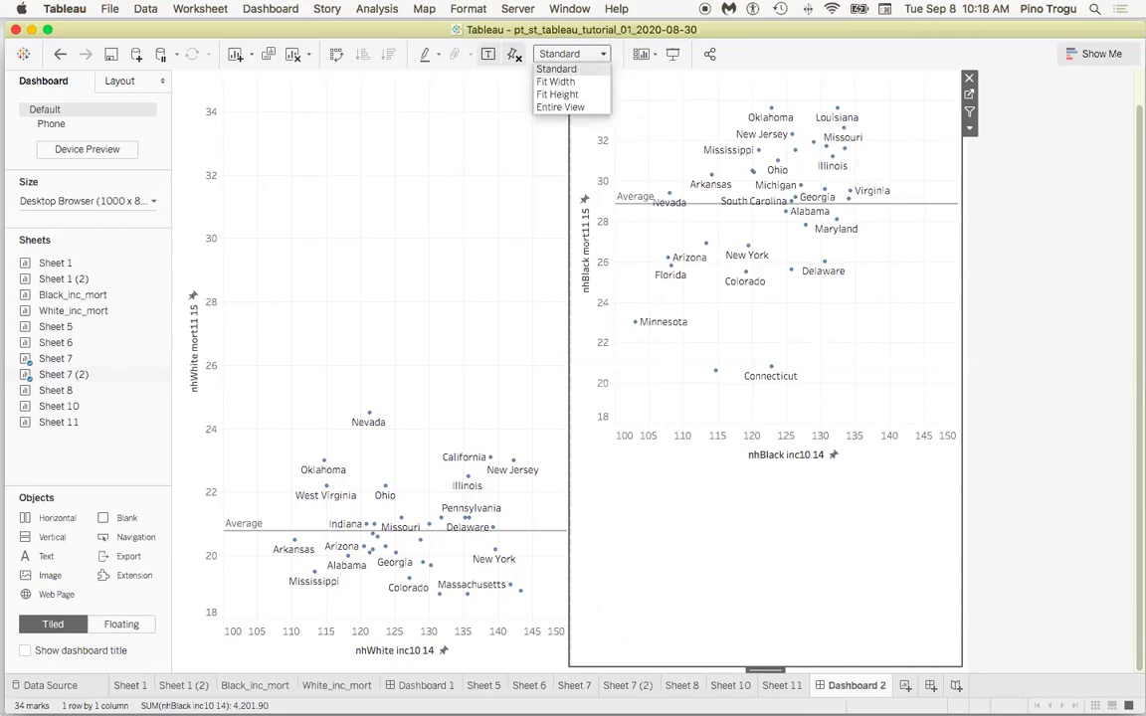
{"action": "left_click", "coordinate": [562, 107]}
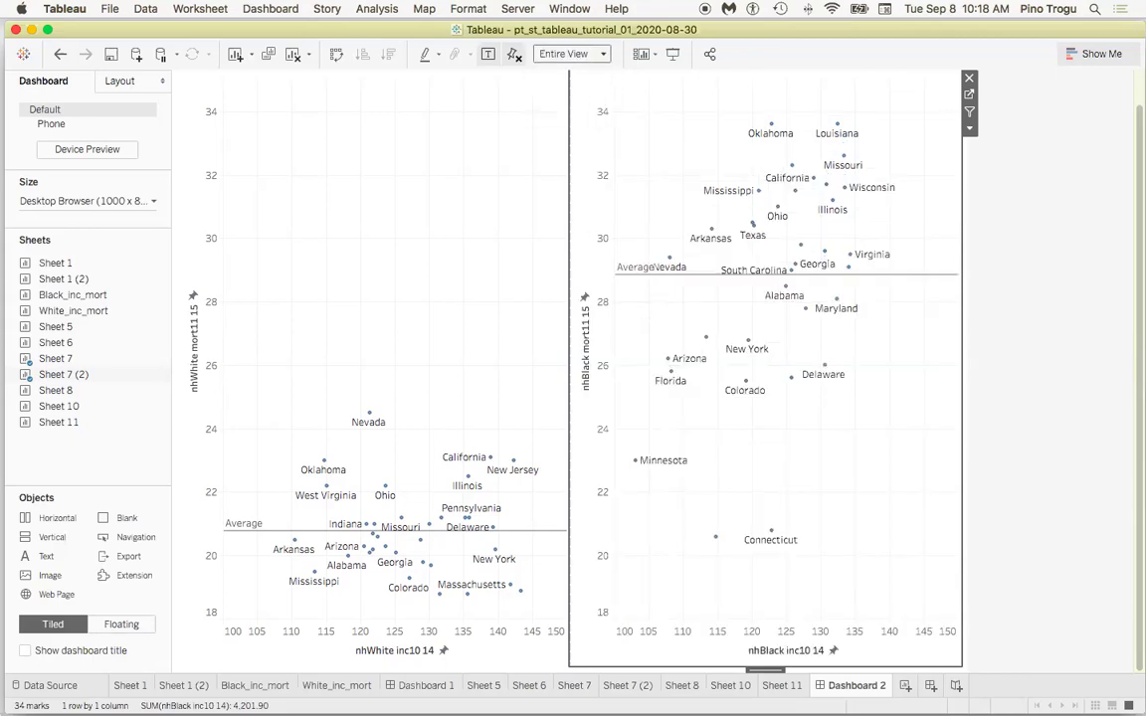
Set the fit of both the Sheet 7 (2) and Sheet 7 plots in the dashboard to Standard
{"action": "left_click", "coordinate": [603, 56]}
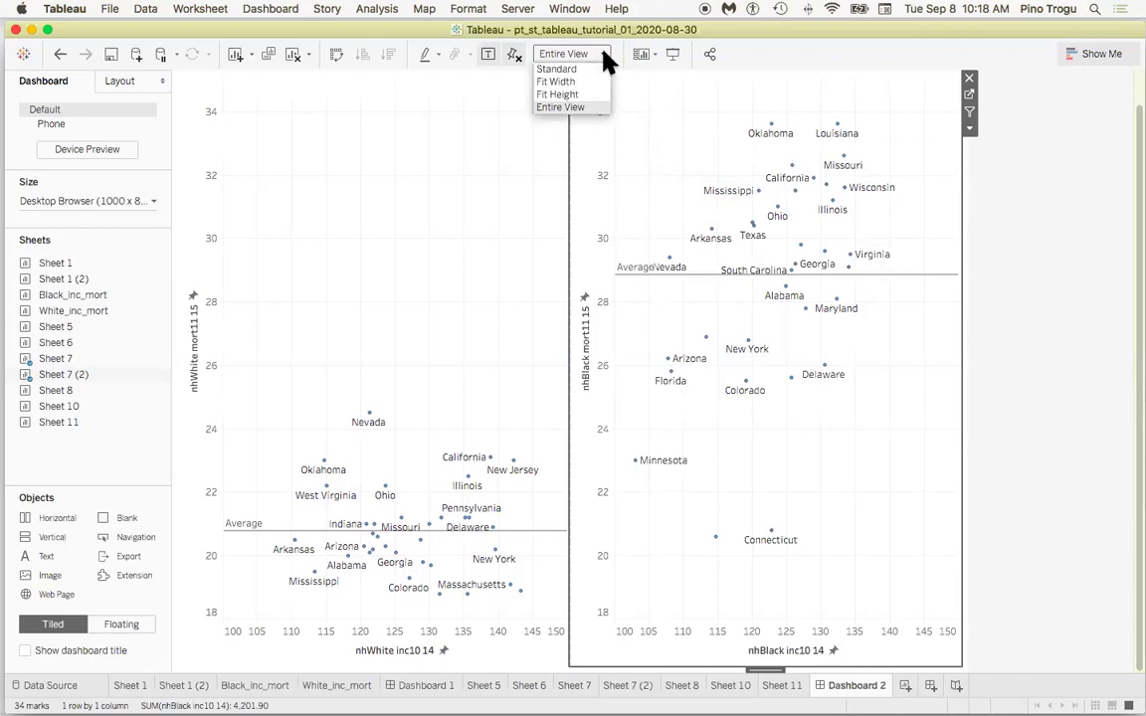
{"action": "left_click", "coordinate": [556, 69]}
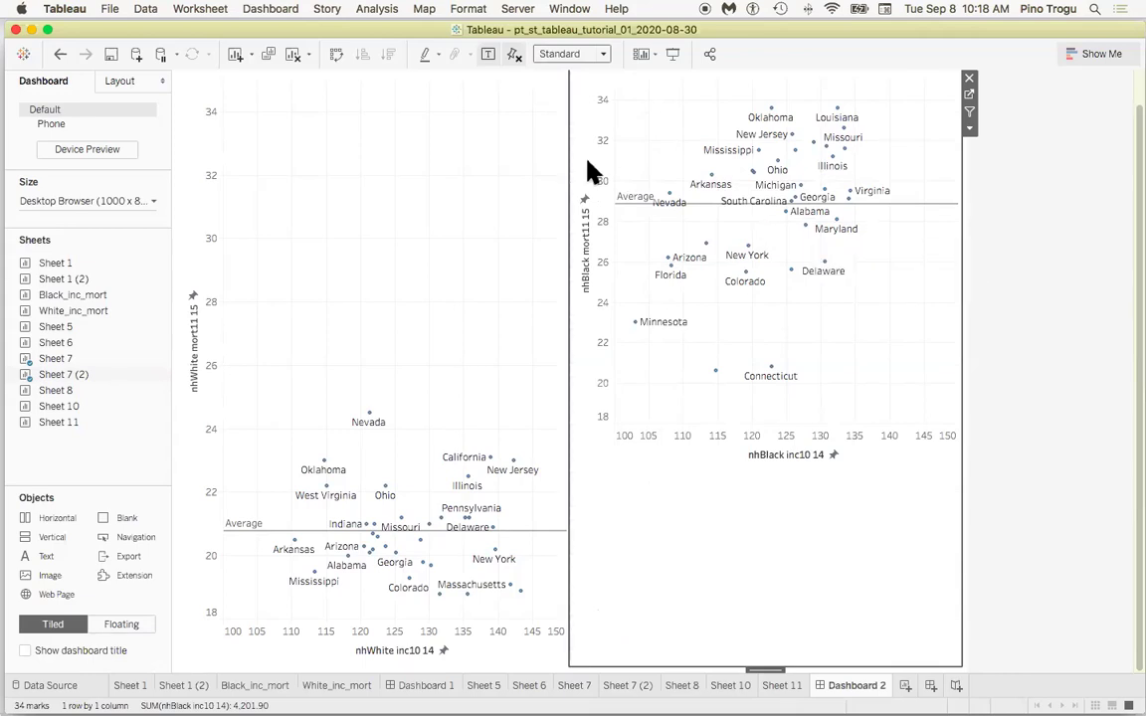
{"action": "left_click", "coordinate": [504, 146]}
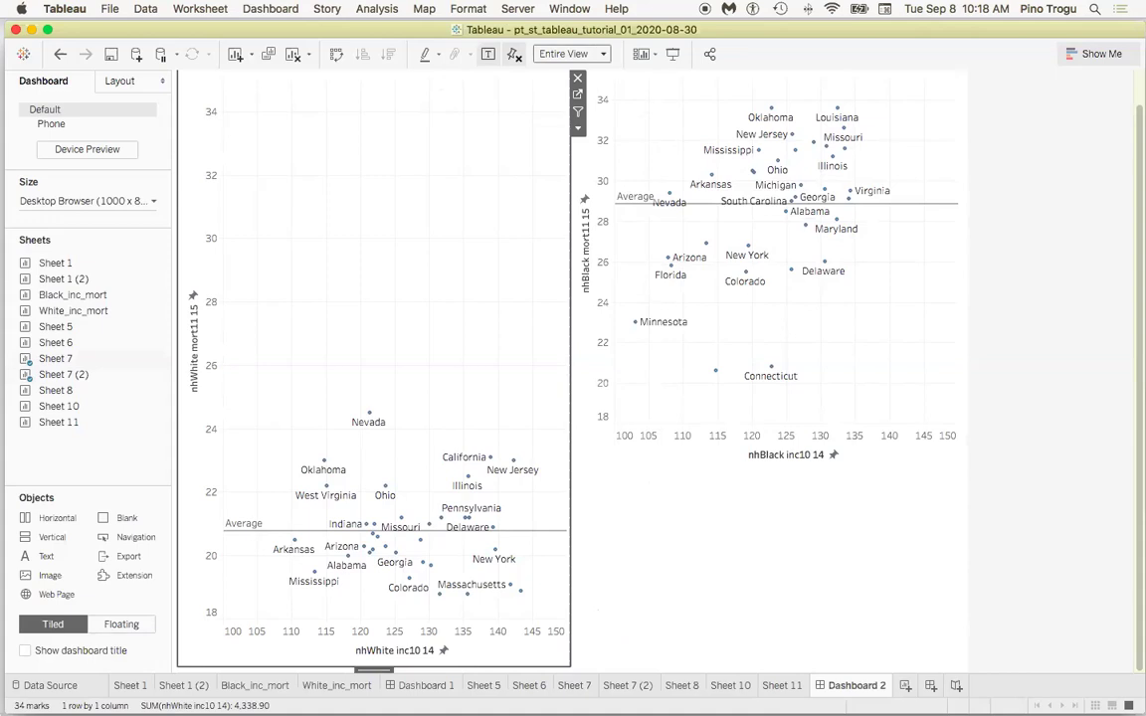
{"action": "left_click", "coordinate": [604, 55]}
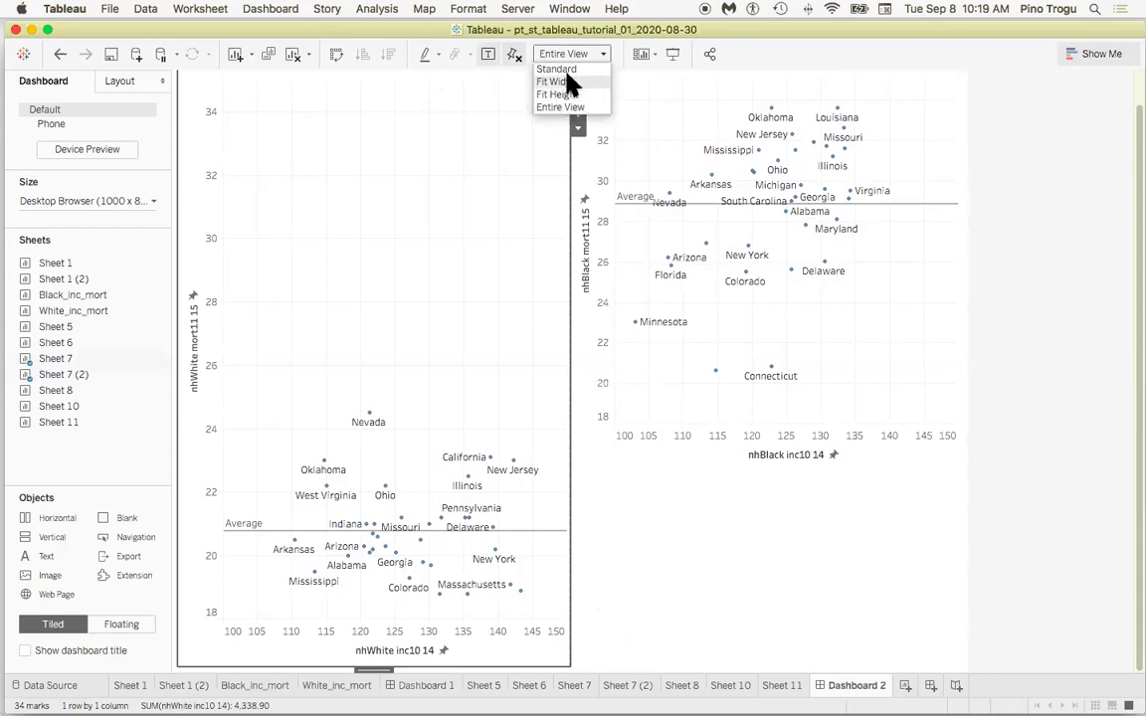
{"action": "left_click", "coordinate": [568, 71]}
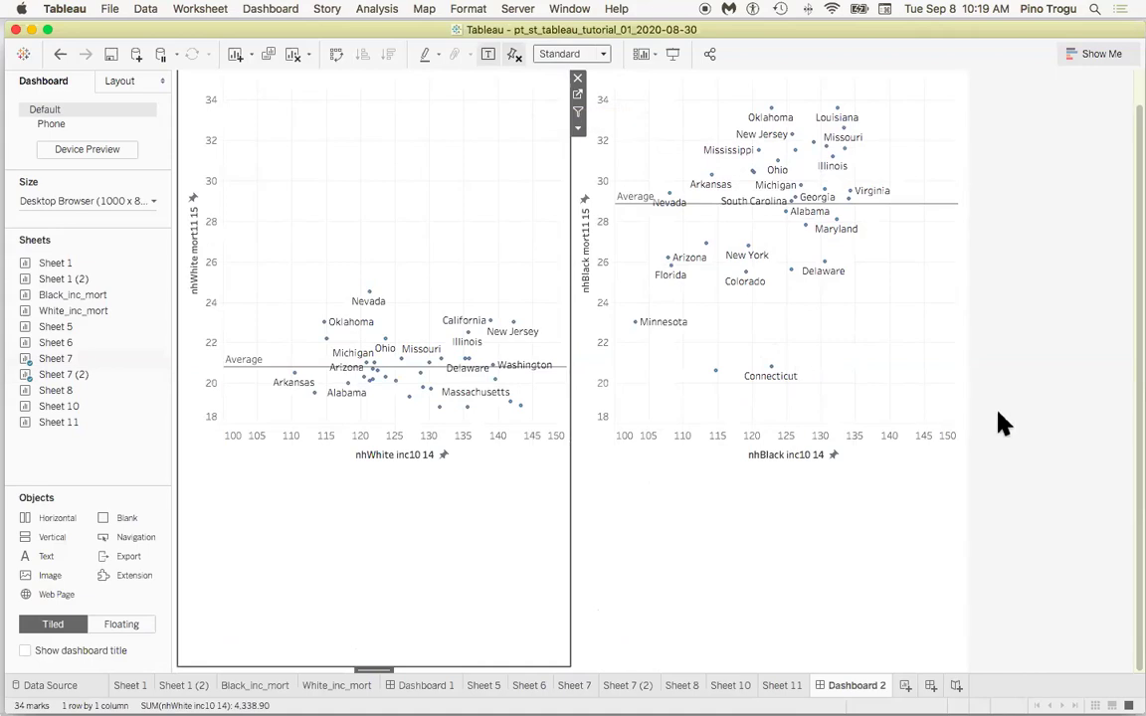
{"action": "left_click", "coordinate": [1016, 446]}
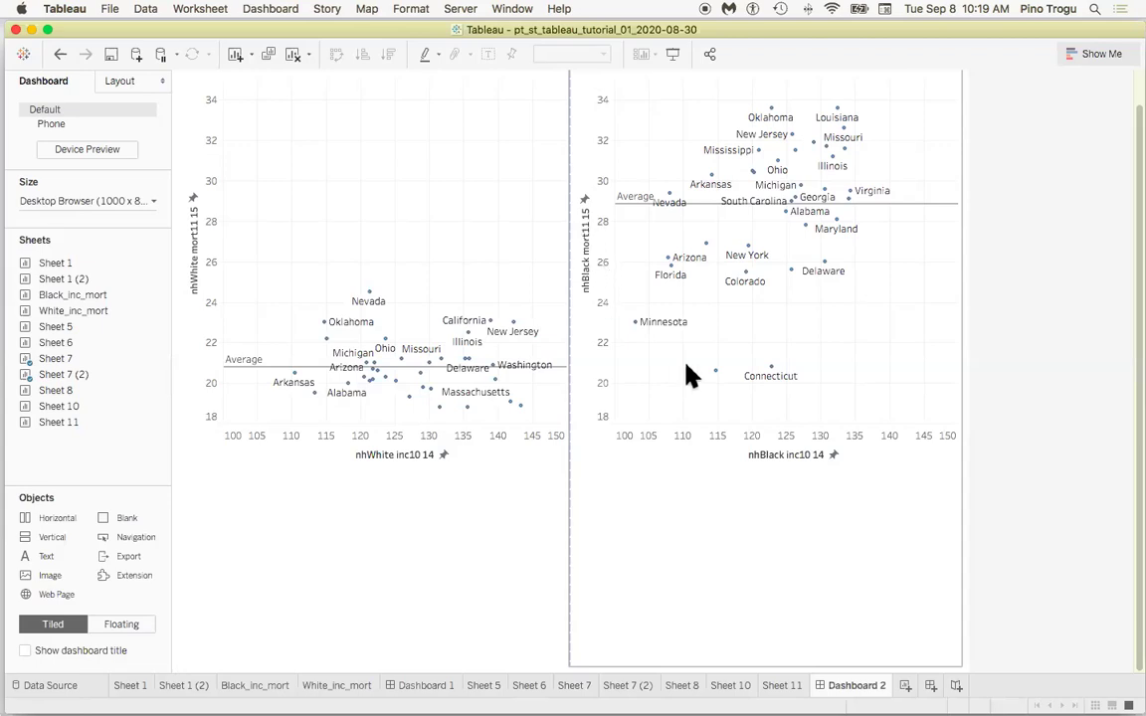
Check the nhWhite mort11 15 and nhBlack mort11 15 axes of the two dashboard plots for matching fixed ranges
{"action": "left_click", "coordinate": [197, 279]}
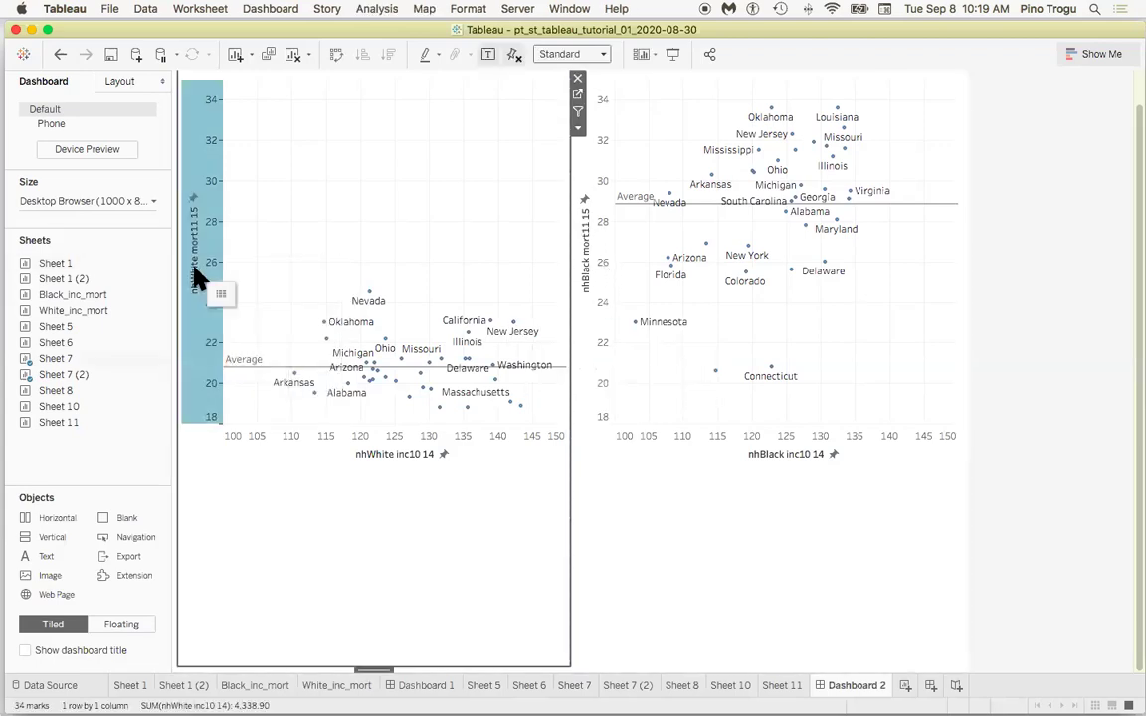
{"action": "left_click", "coordinate": [587, 286]}
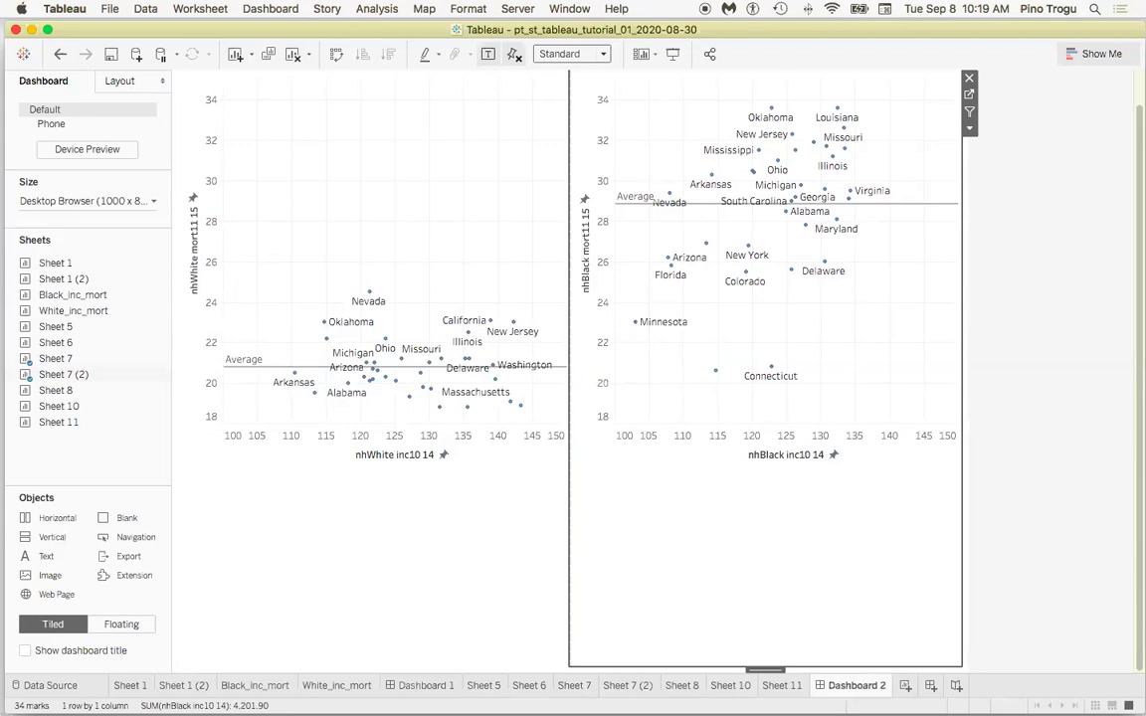
{"action": "left_click", "coordinate": [586, 209]}
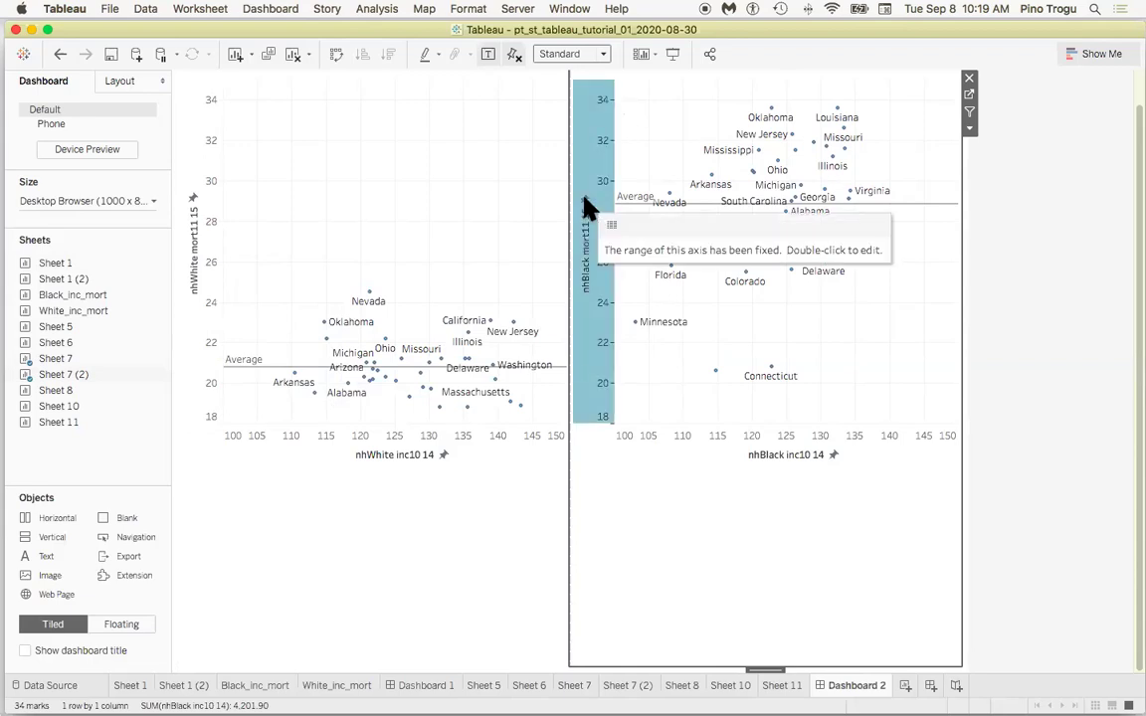
{"action": "left_click", "coordinate": [701, 255]}
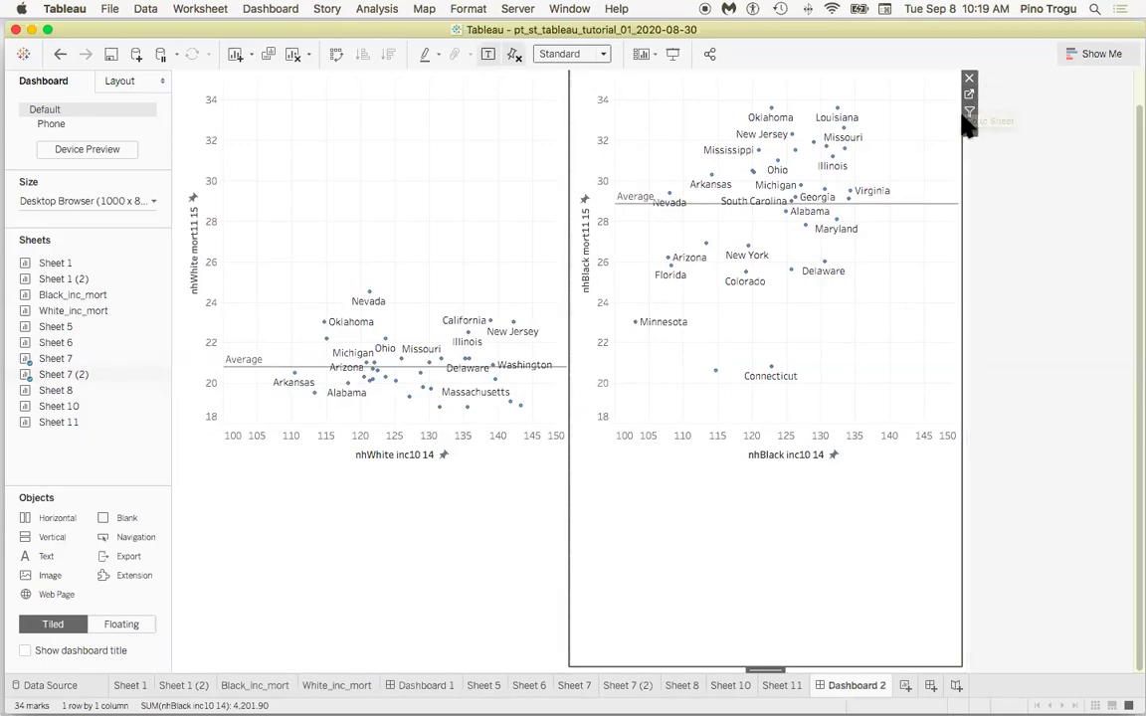
Turn on Use as Filter for the Sheet 7 plot in the dashboard
{"action": "left_click", "coordinate": [507, 110]}
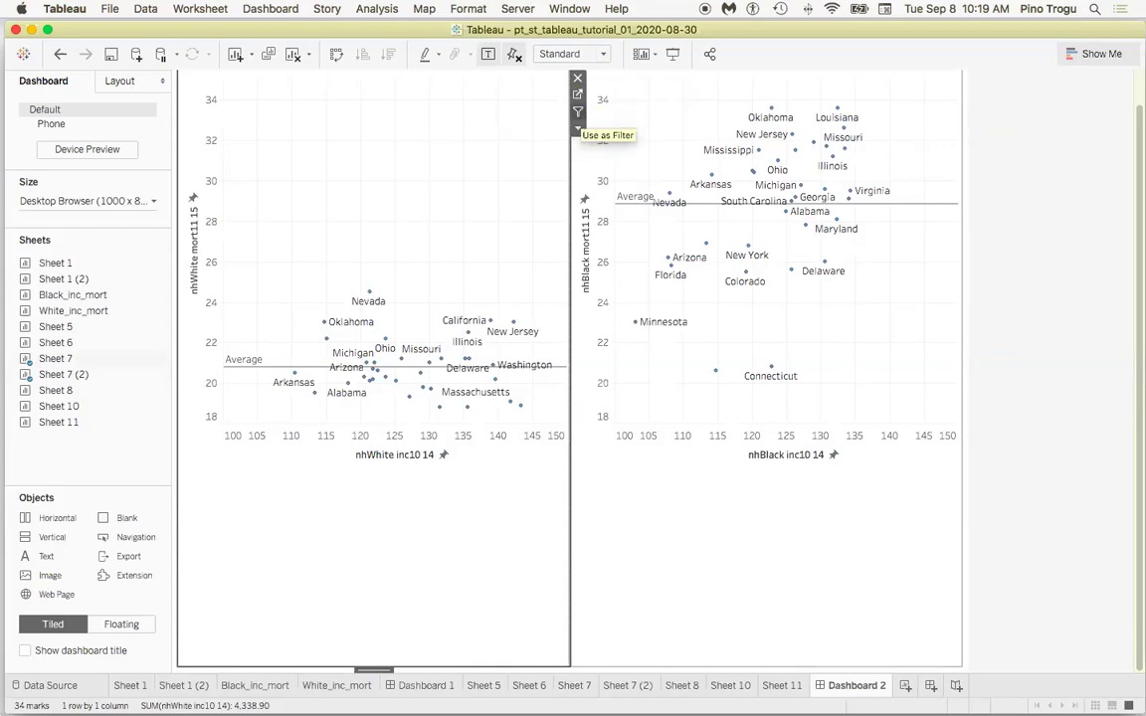
{"action": "left_click", "coordinate": [577, 124]}
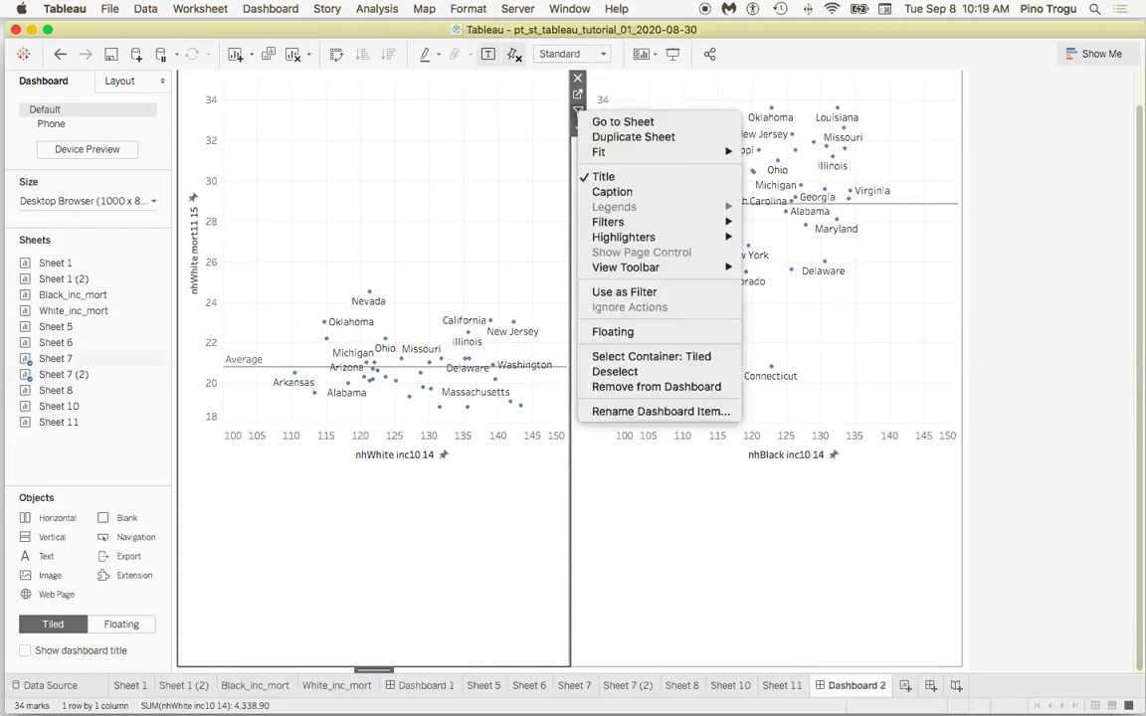
{"action": "left_click", "coordinate": [578, 111]}
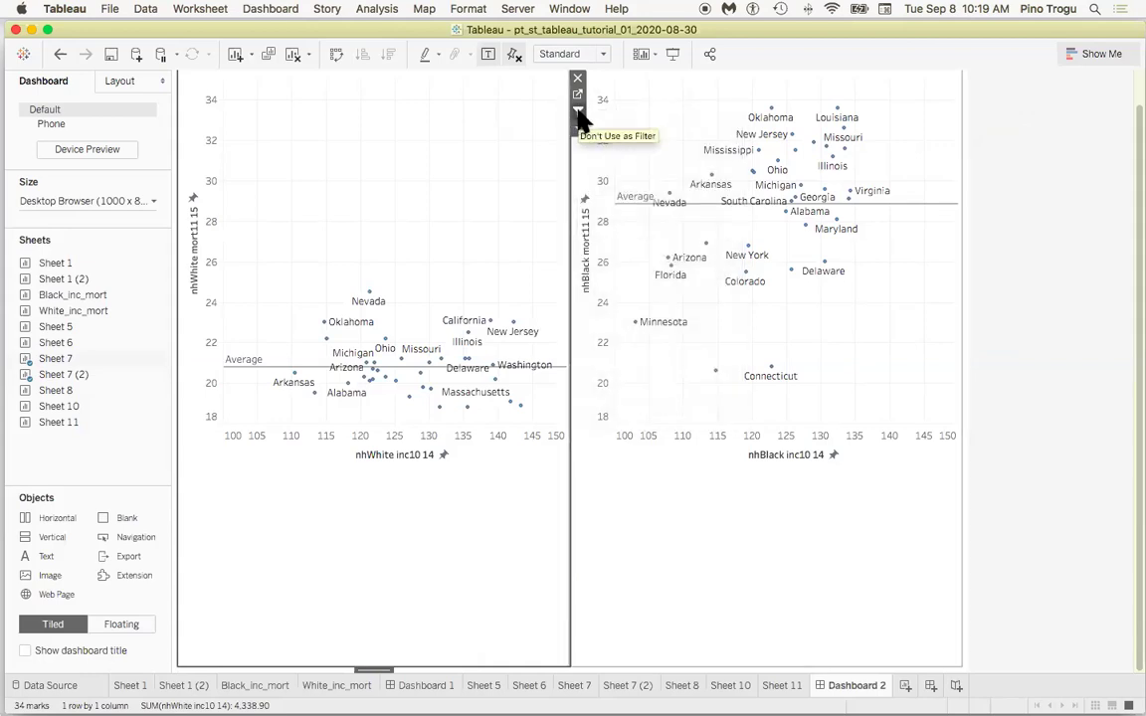
{"action": "left_click", "coordinate": [579, 113]}
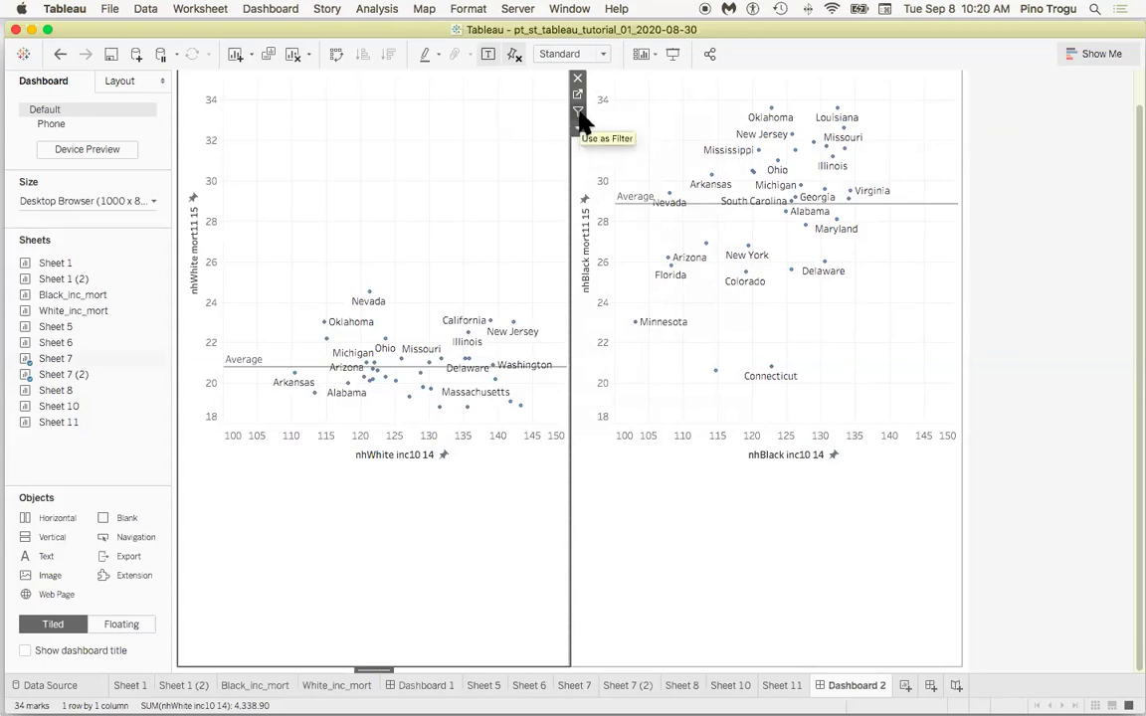
{"action": "left_click", "coordinate": [579, 113]}
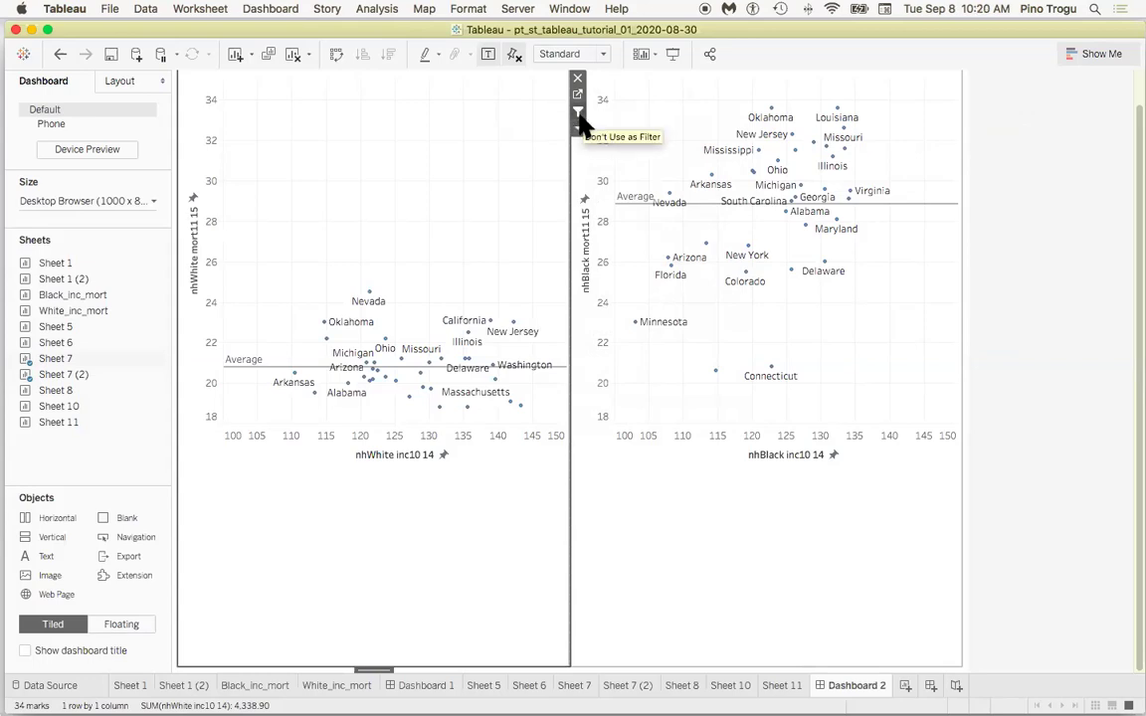
{"action": "left_click", "coordinate": [578, 118]}
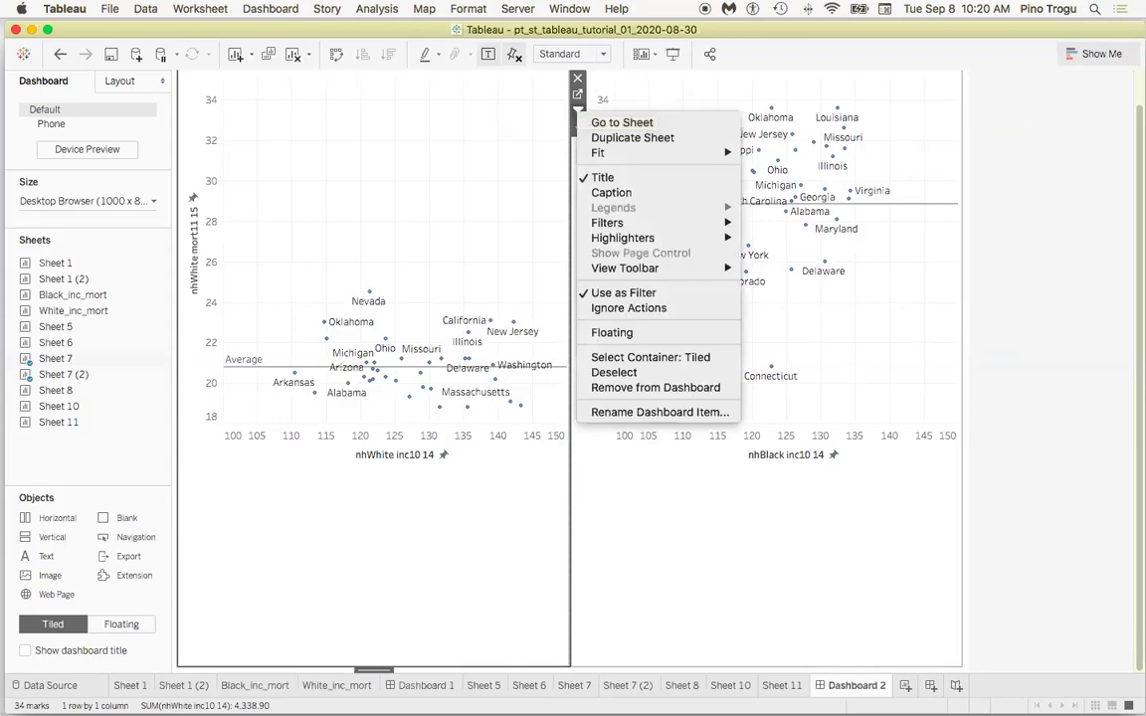
{"action": "left_click", "coordinate": [580, 111]}
{"action": "left_click", "coordinate": [579, 112]}
{"action": "left_click", "coordinate": [579, 112]}
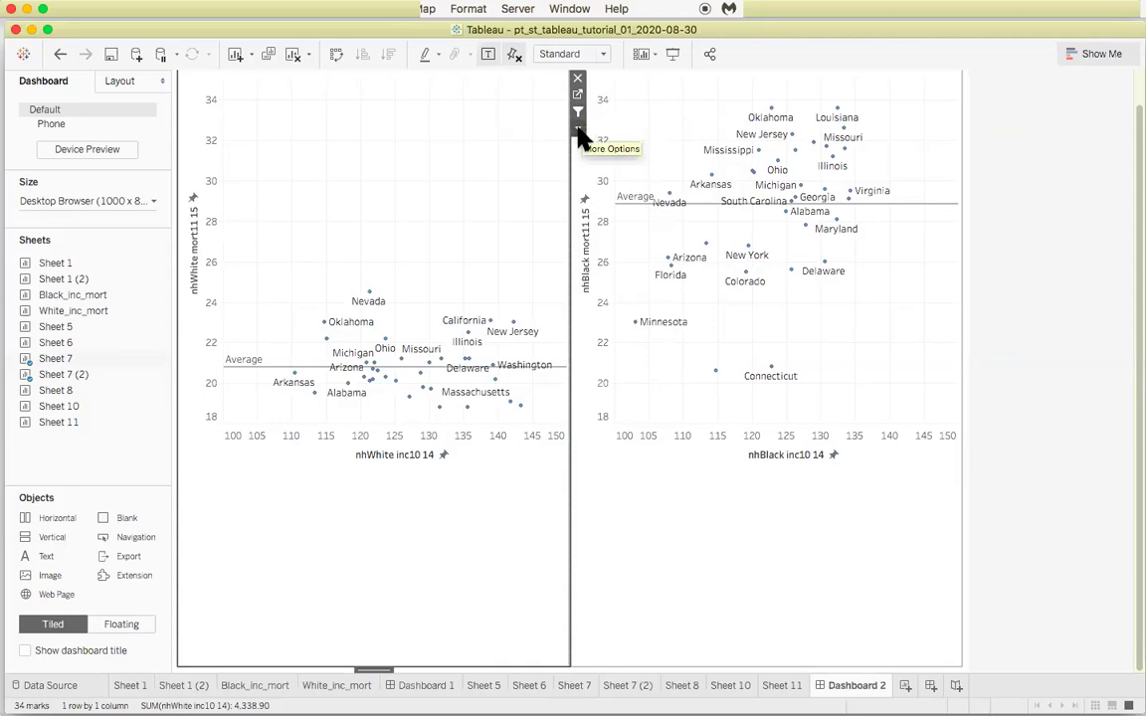
Add a State filter for the Sheet 7 plot to the dashboard
{"action": "left_click", "coordinate": [578, 130]}
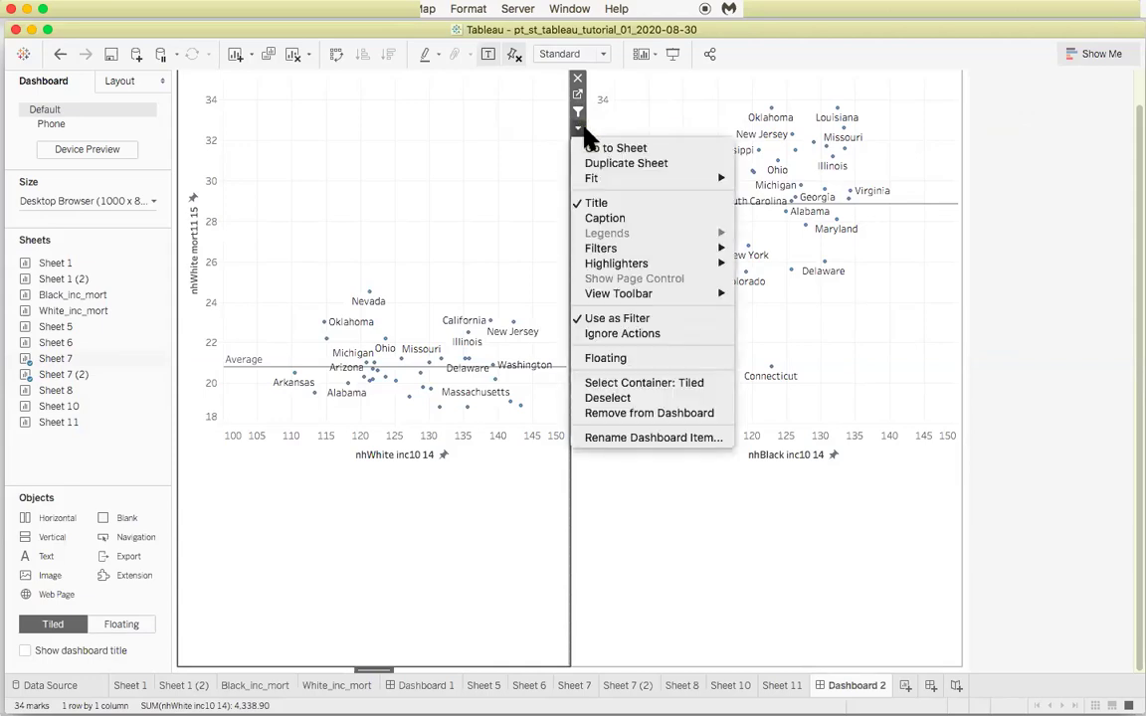
{"action": "mouse_move", "coordinate": [607, 257]}
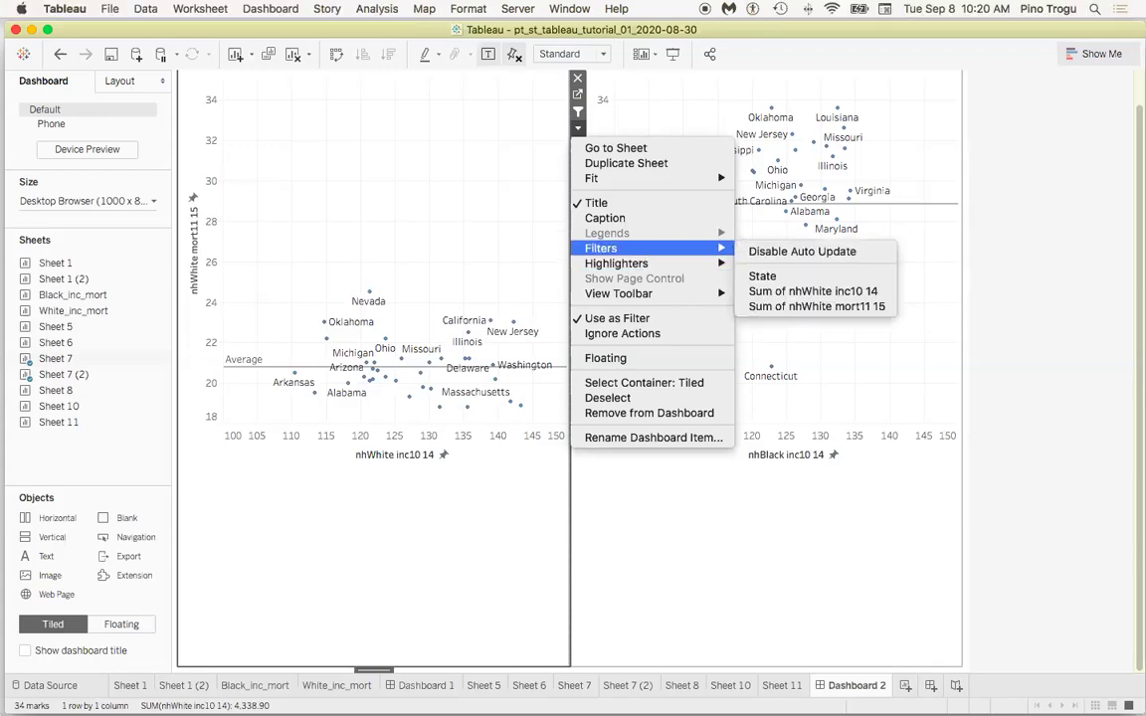
{"action": "left_click", "coordinate": [762, 276]}
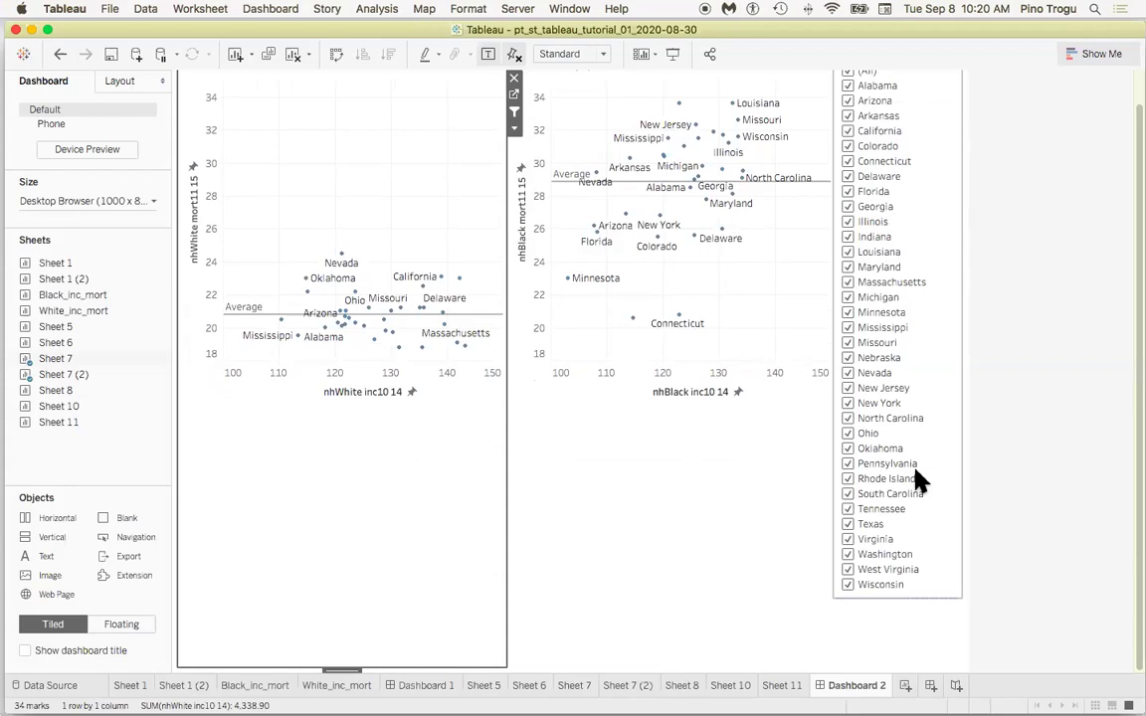
Exclude Louisiana, Maryland, Michigan, Minnesota, Mississippi, Missouri, Nevada, New Jersey, New York, North Carolina and Ohio from the Sheet 7 plot with the State filter
{"action": "left_click", "coordinate": [854, 374]}
{"action": "left_click", "coordinate": [852, 343]}
{"action": "left_click", "coordinate": [849, 329]}
{"action": "left_click", "coordinate": [849, 313]}
{"action": "left_click", "coordinate": [851, 298]}
{"action": "left_click", "coordinate": [848, 435]}
{"action": "left_click", "coordinate": [848, 419]}
{"action": "left_click", "coordinate": [850, 404]}
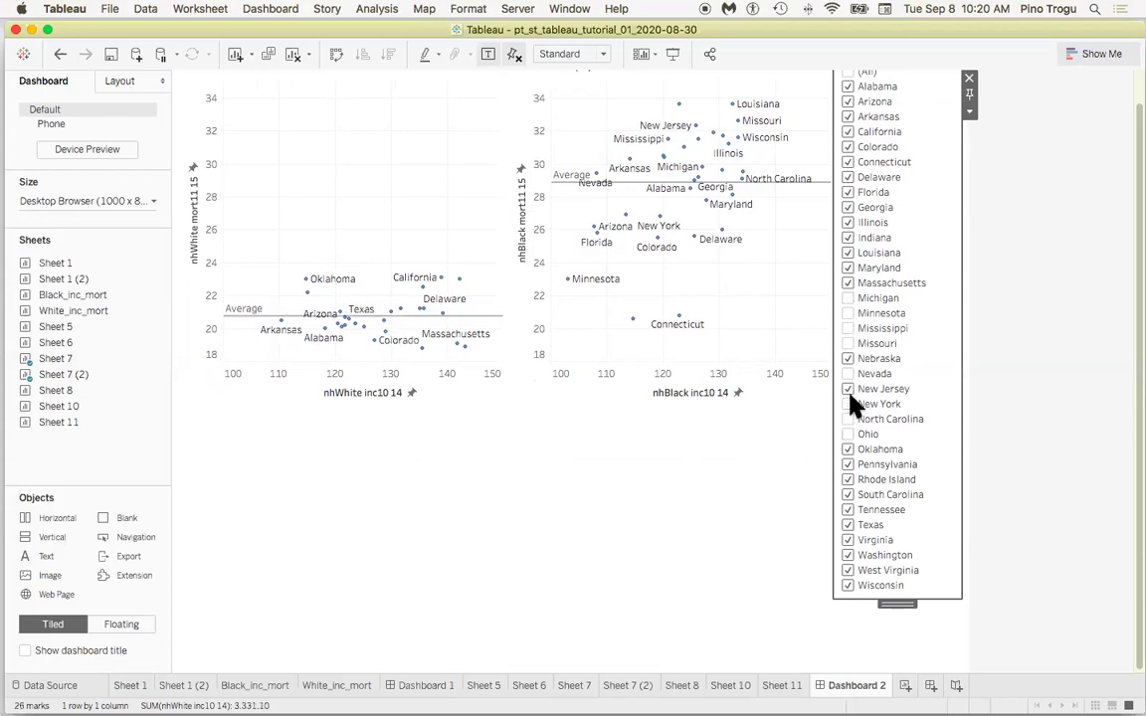
{"action": "left_click", "coordinate": [849, 389]}
{"action": "left_click", "coordinate": [849, 269]}
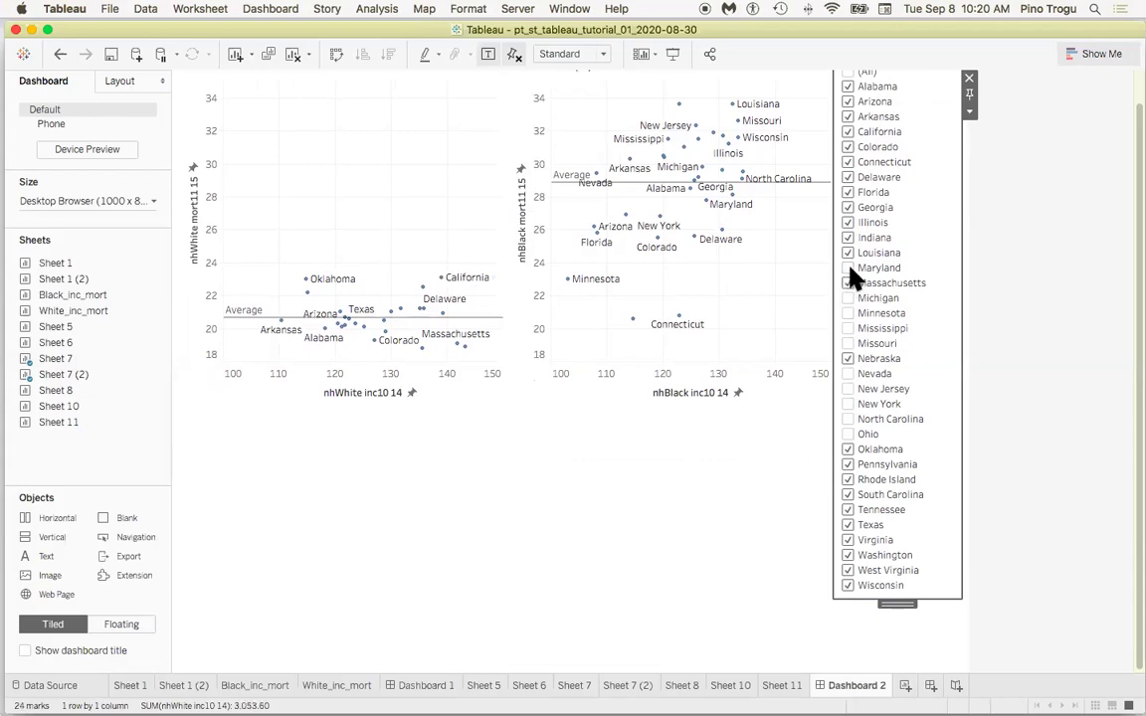
{"action": "left_click", "coordinate": [848, 239]}
{"action": "left_click", "coordinate": [848, 254]}
{"action": "left_click", "coordinate": [849, 238]}
Include all states again in the State filter
{"action": "scroll", "coordinate": [900, 397], "scroll_direction": "up", "scroll_amount": 1}
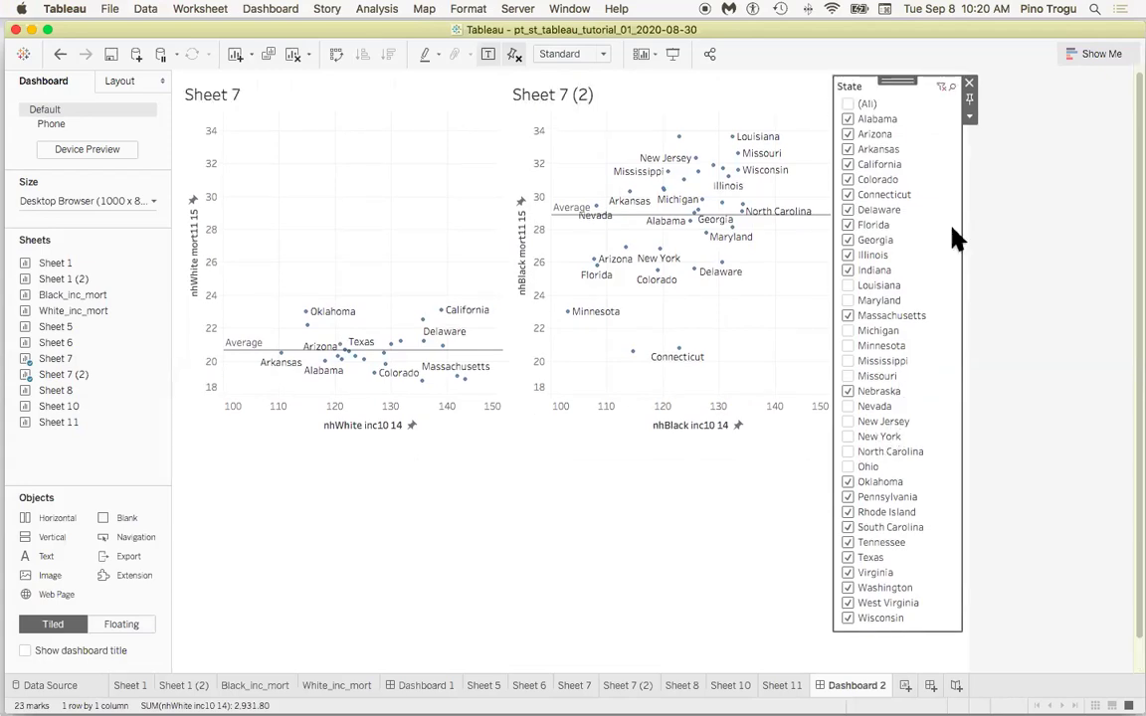
{"action": "left_click", "coordinate": [849, 104]}
{"action": "left_click", "coordinate": [849, 105]}
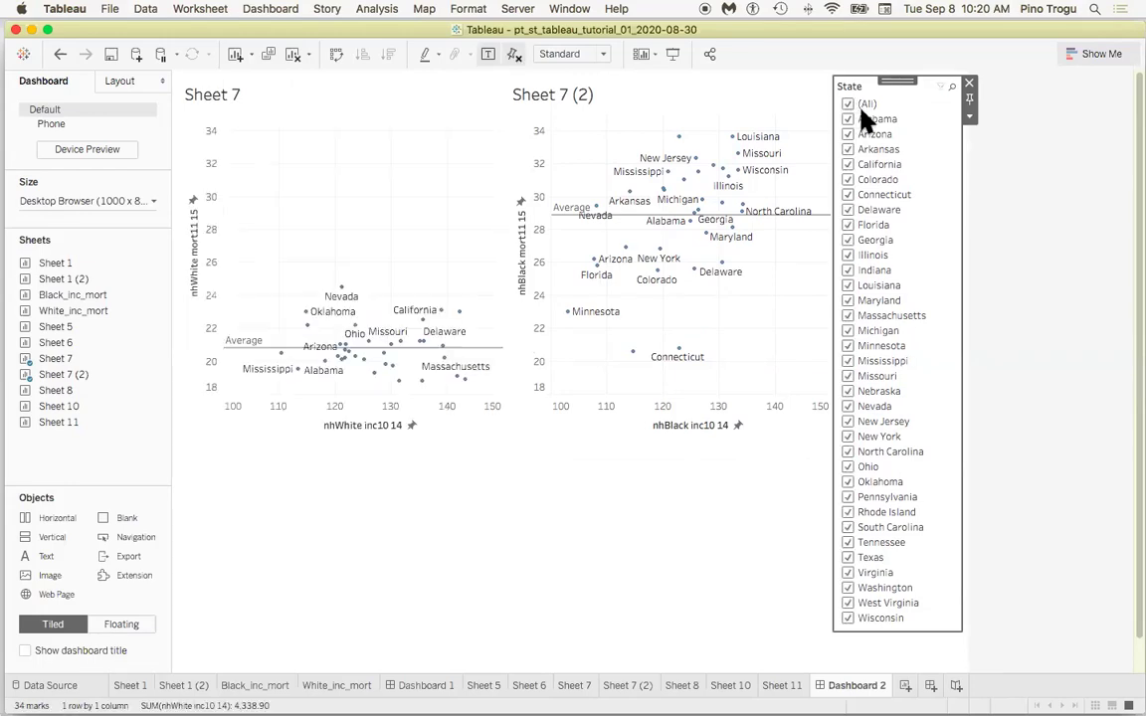
Remove the State filter from the dashboard
{"action": "left_click", "coordinate": [970, 118]}
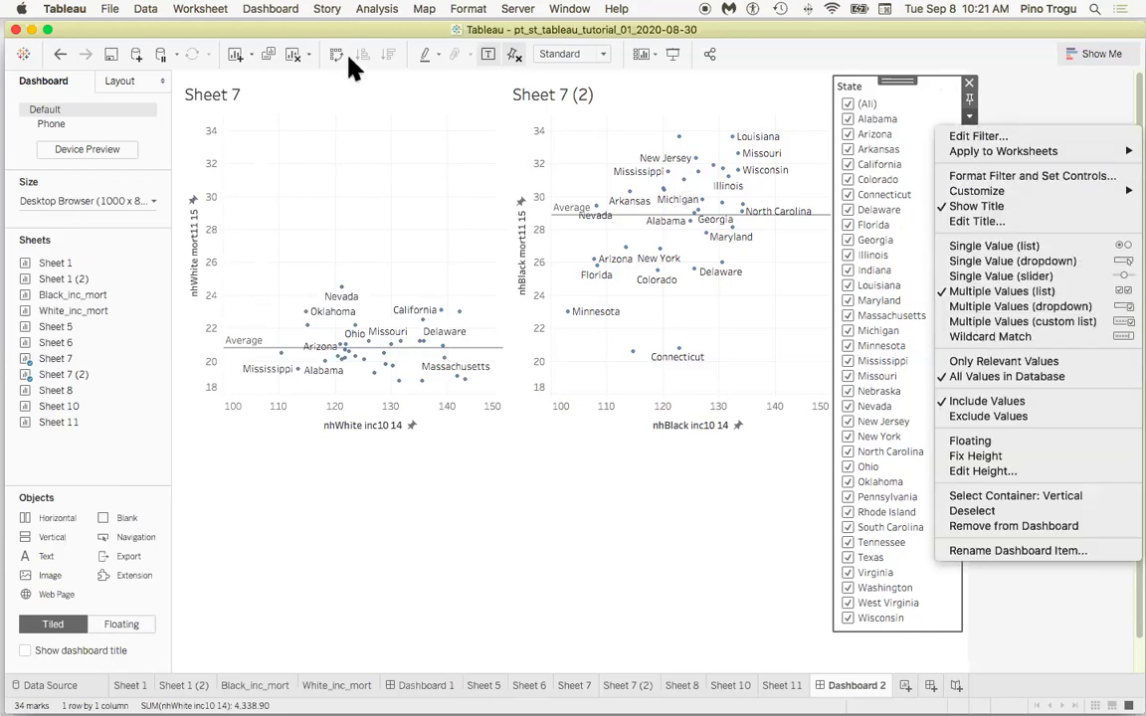
{"action": "left_click", "coordinate": [408, 112]}
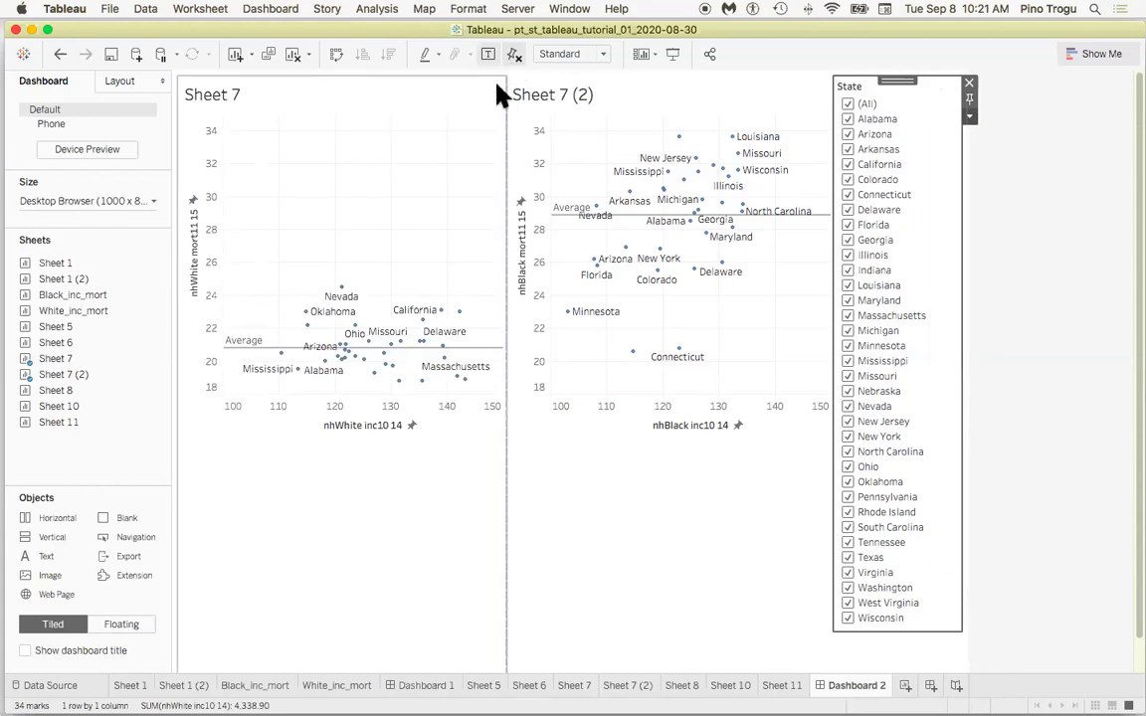
{"action": "left_click", "coordinate": [969, 84]}
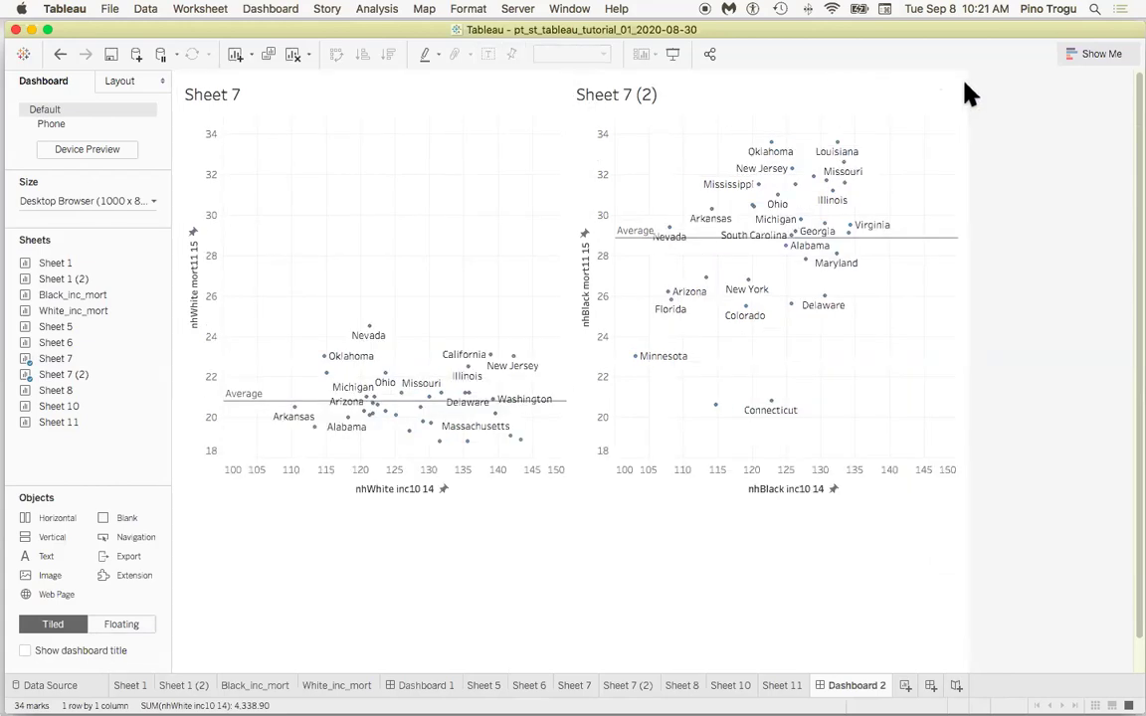
Add a filter on Sum of nhWhite mort11 15 for the Sheet 7 plot to the dashboard
{"action": "left_click", "coordinate": [480, 110]}
{"action": "left_click", "coordinate": [577, 132]}
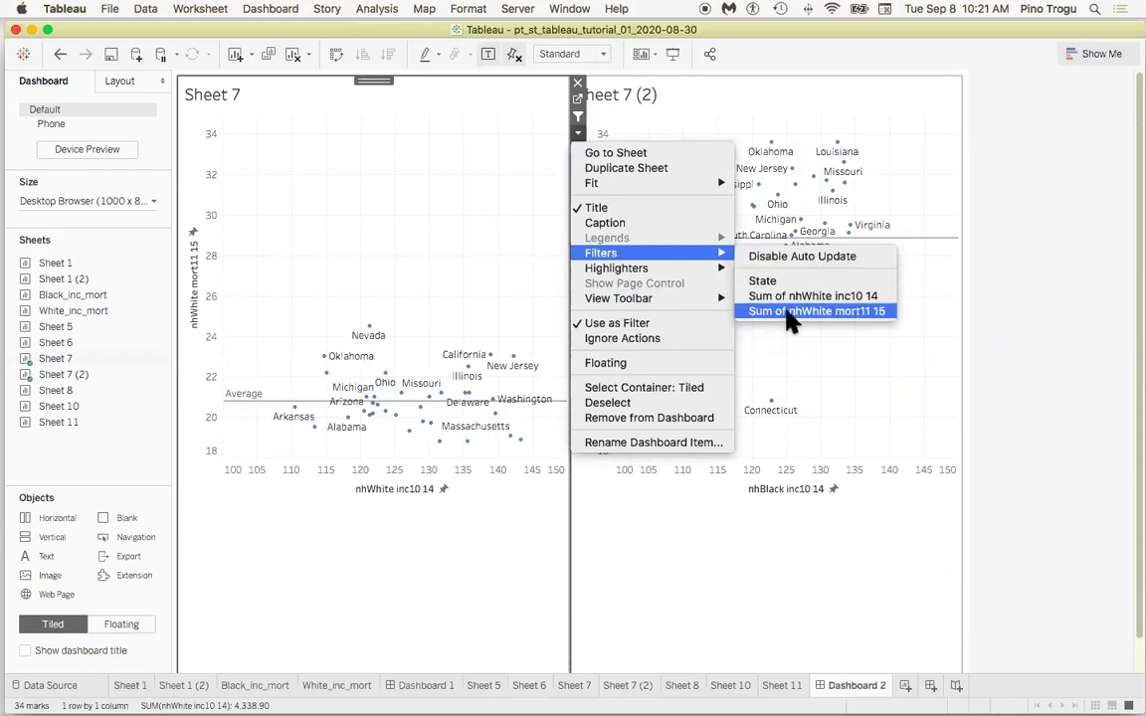
{"action": "left_click", "coordinate": [791, 311]}
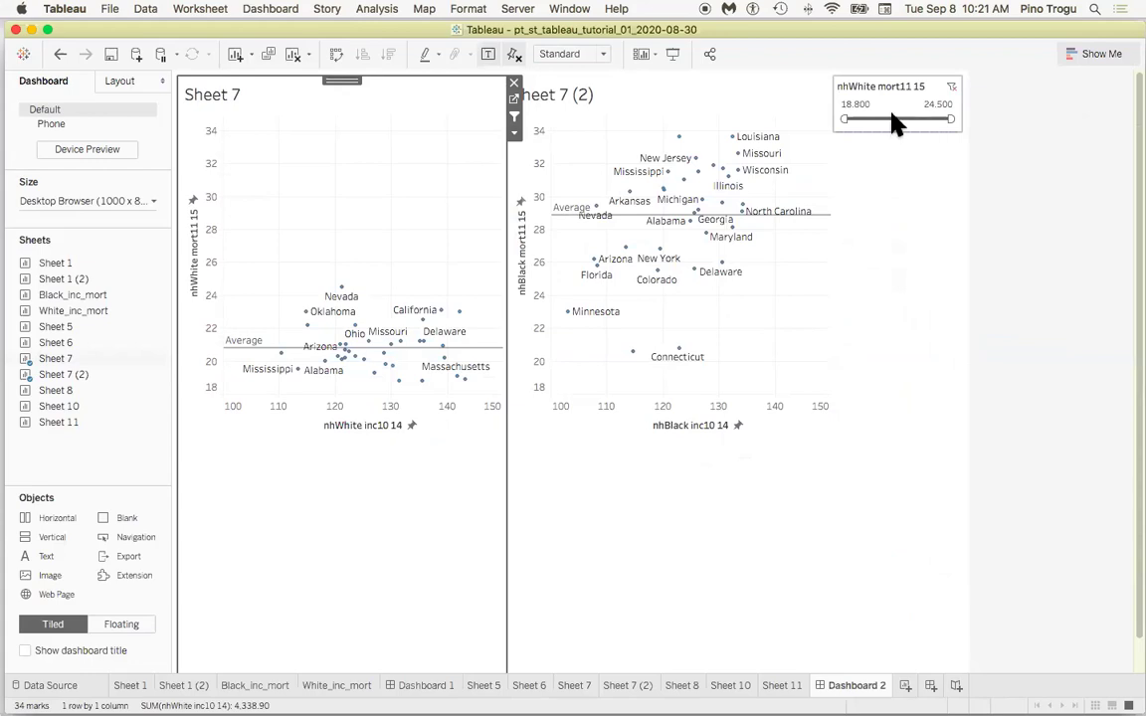
Try the nhWhite mort11 15 filter with a minimum of 23.050 and restore its minimum to 18.800
{"action": "left_click_drag", "start_coordinate": [843, 120], "coordinate": [917, 120]}
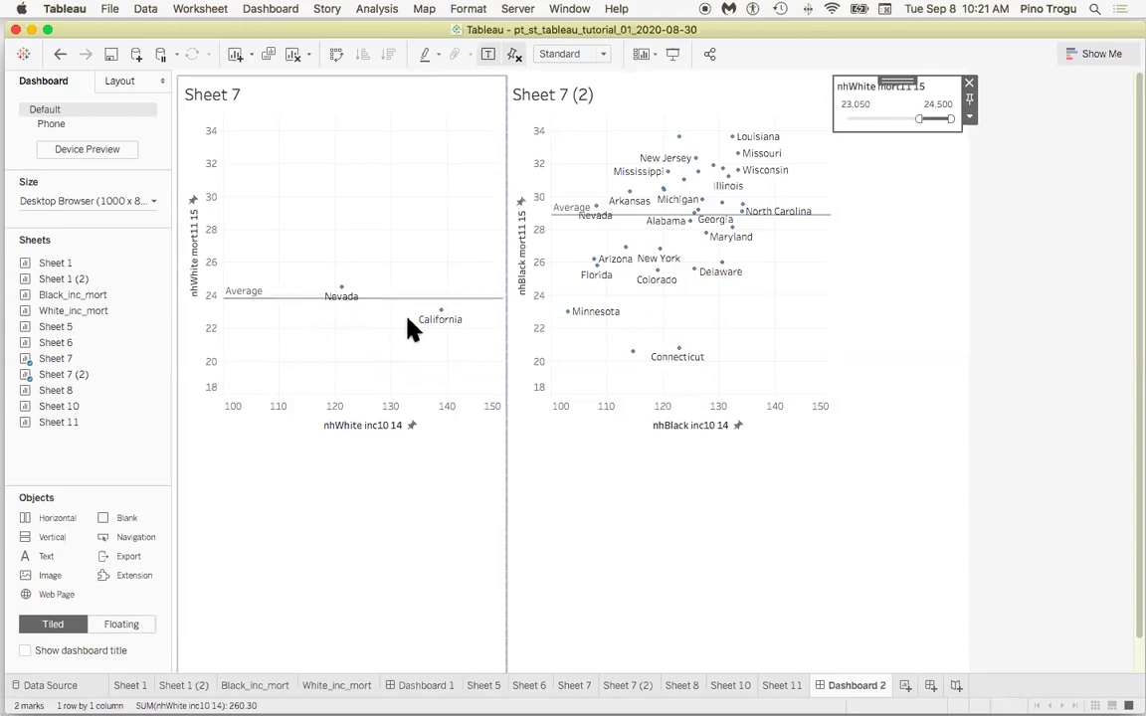
{"action": "left_click_drag", "start_coordinate": [918, 119], "coordinate": [824, 119]}
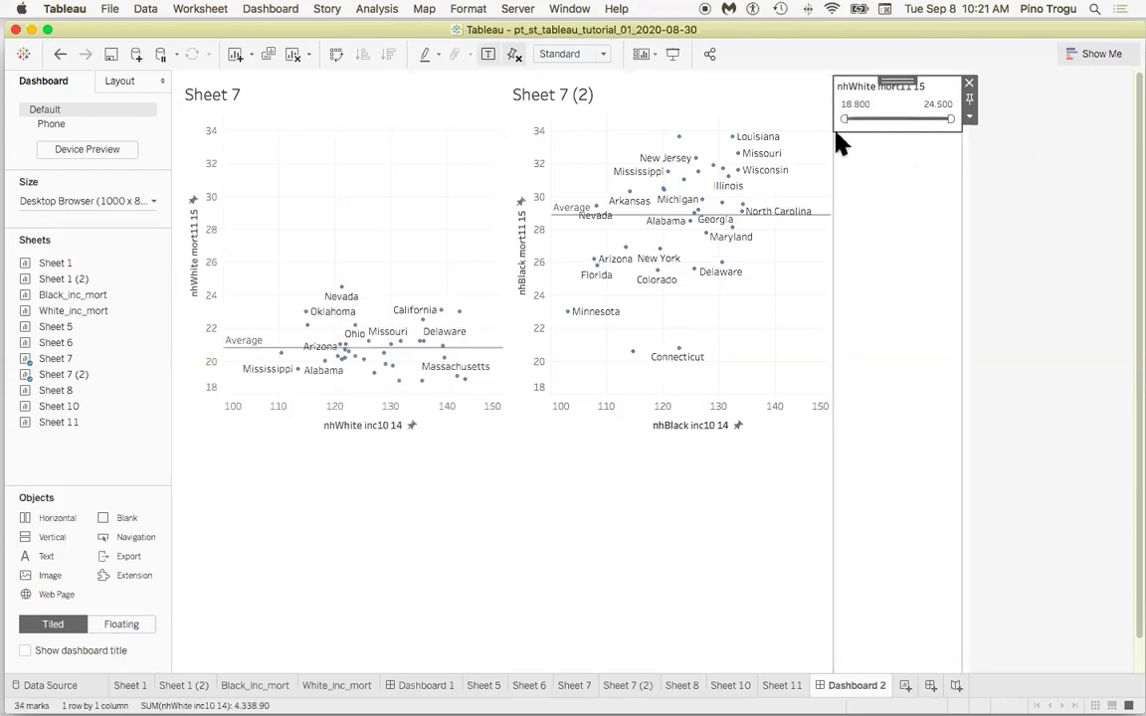
{"action": "left_click", "coordinate": [970, 119]}
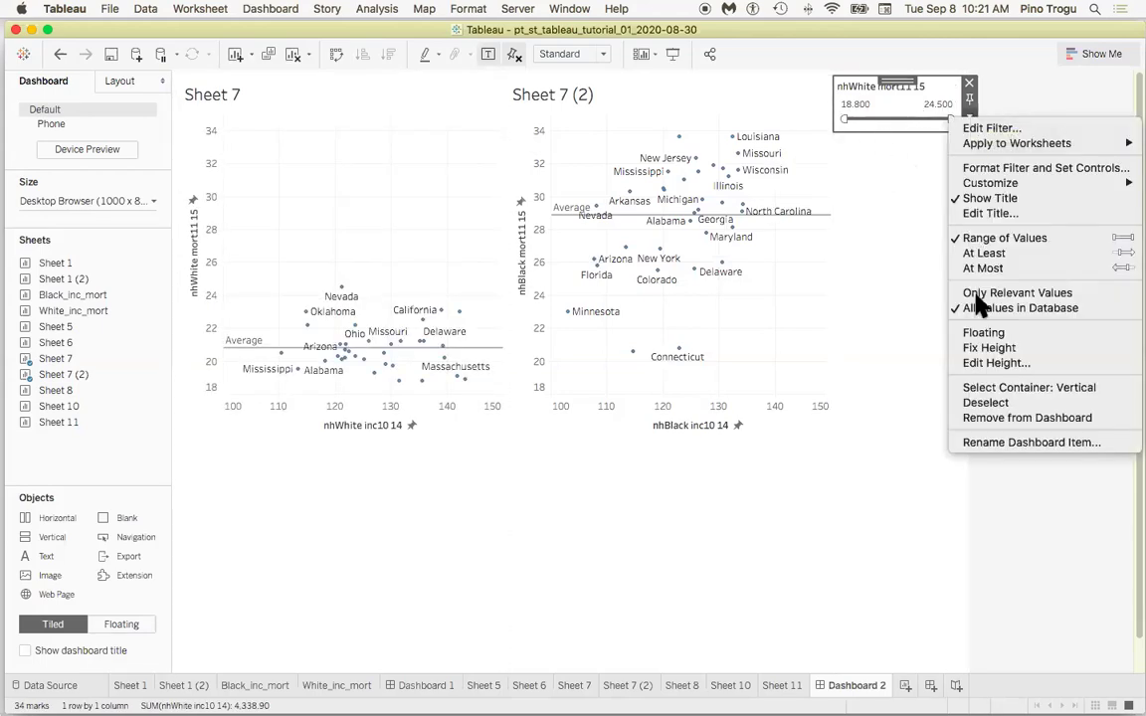
{"action": "left_click", "coordinate": [908, 206]}
{"action": "left_click", "coordinate": [438, 184]}
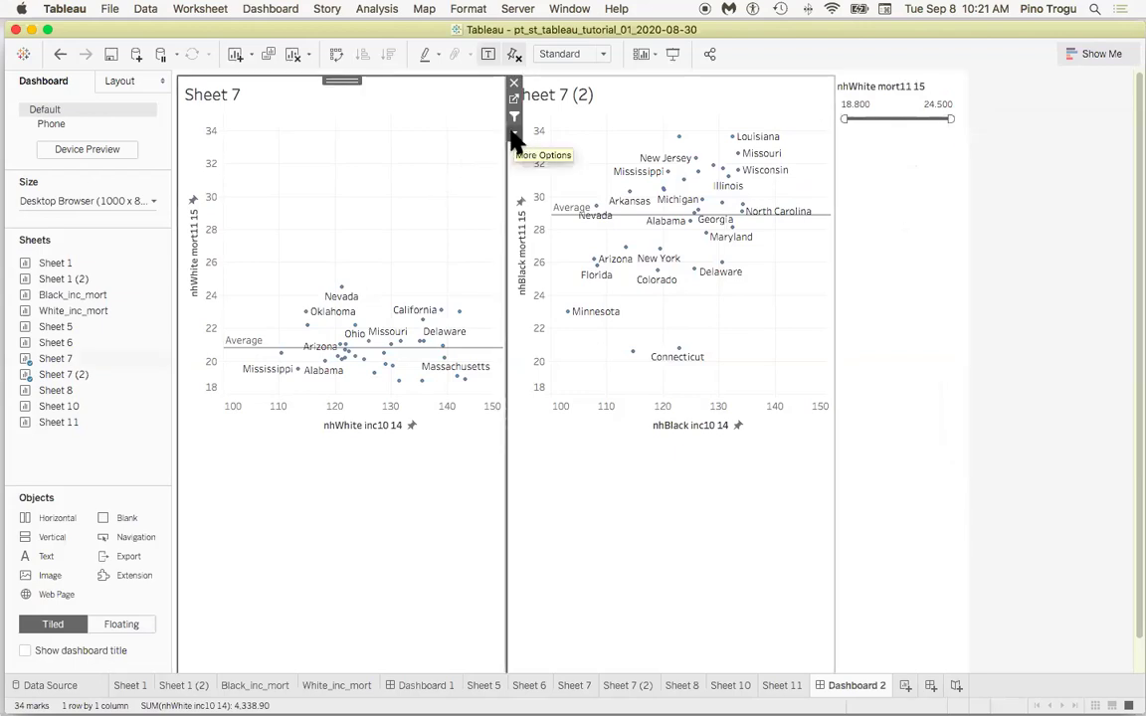
{"action": "left_click", "coordinate": [514, 134]}
{"action": "left_click", "coordinate": [440, 153]}
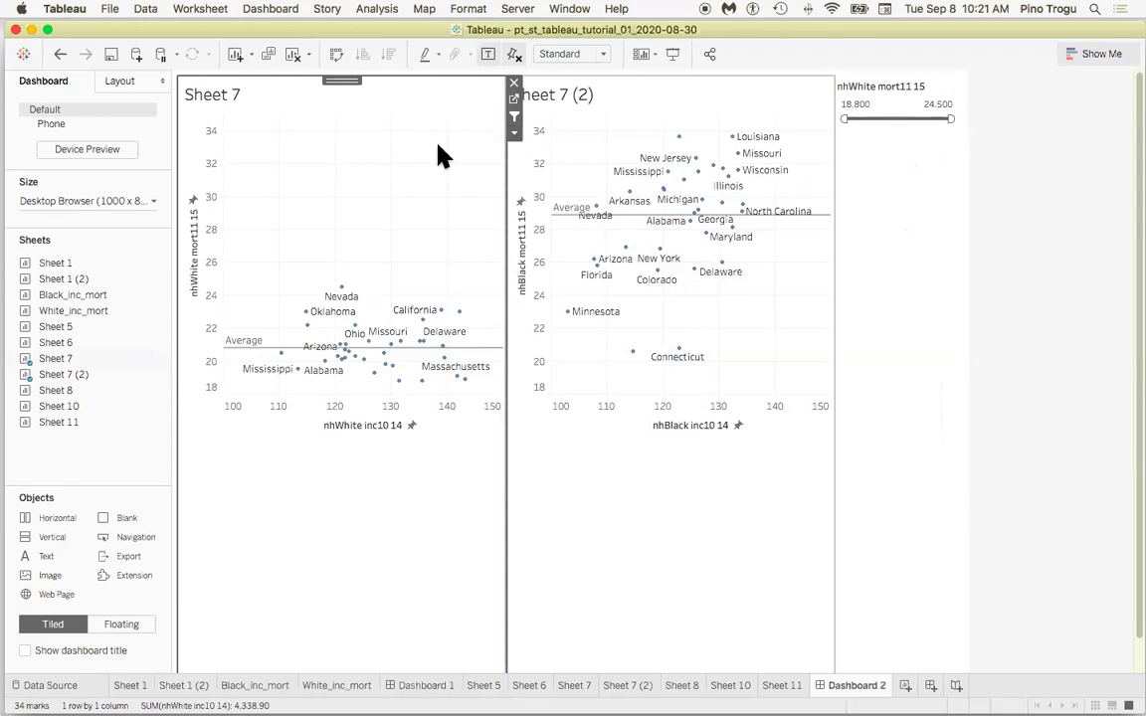
Use the Sheet 7 (2) plot as a filter and add its Sum of nhBlack mort11 15 filter to the dashboard
{"action": "left_click", "coordinate": [796, 141]}
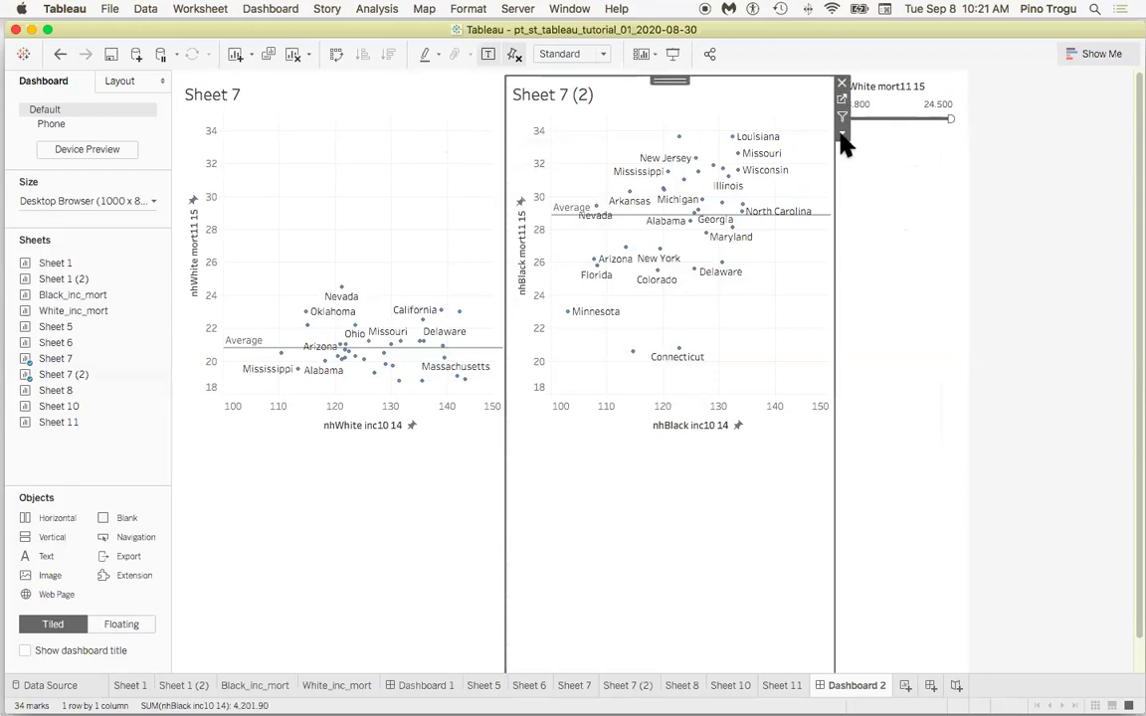
{"action": "left_click", "coordinate": [842, 117]}
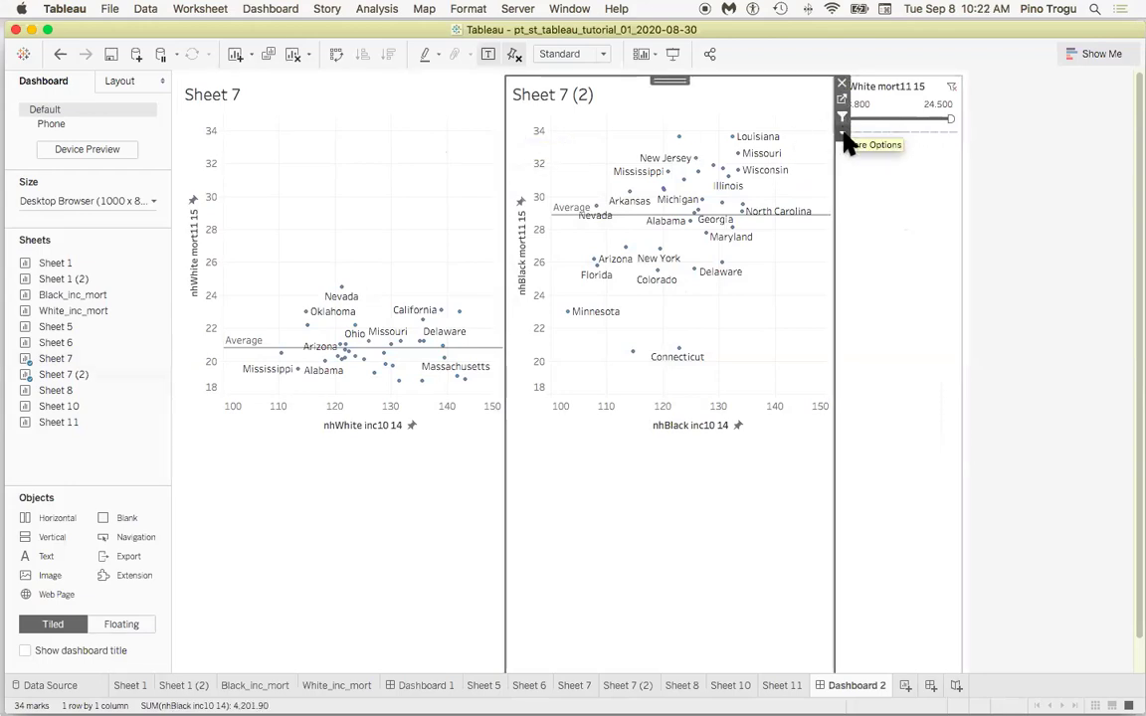
{"action": "left_click", "coordinate": [843, 134]}
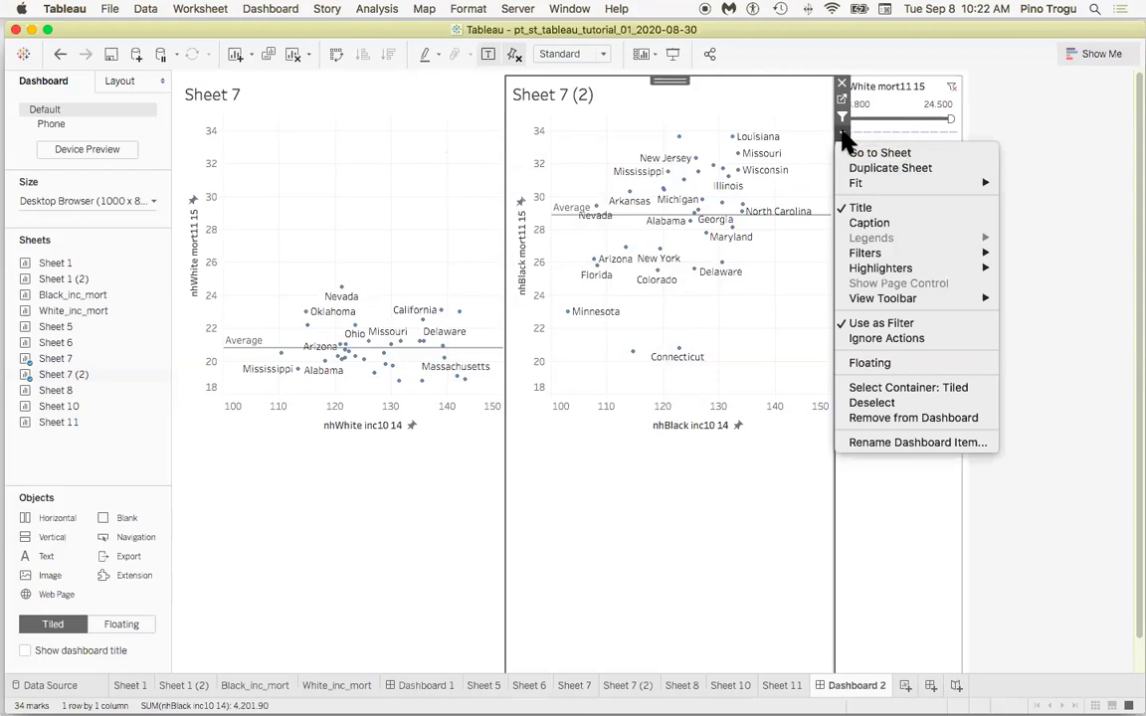
{"action": "mouse_move", "coordinate": [865, 254]}
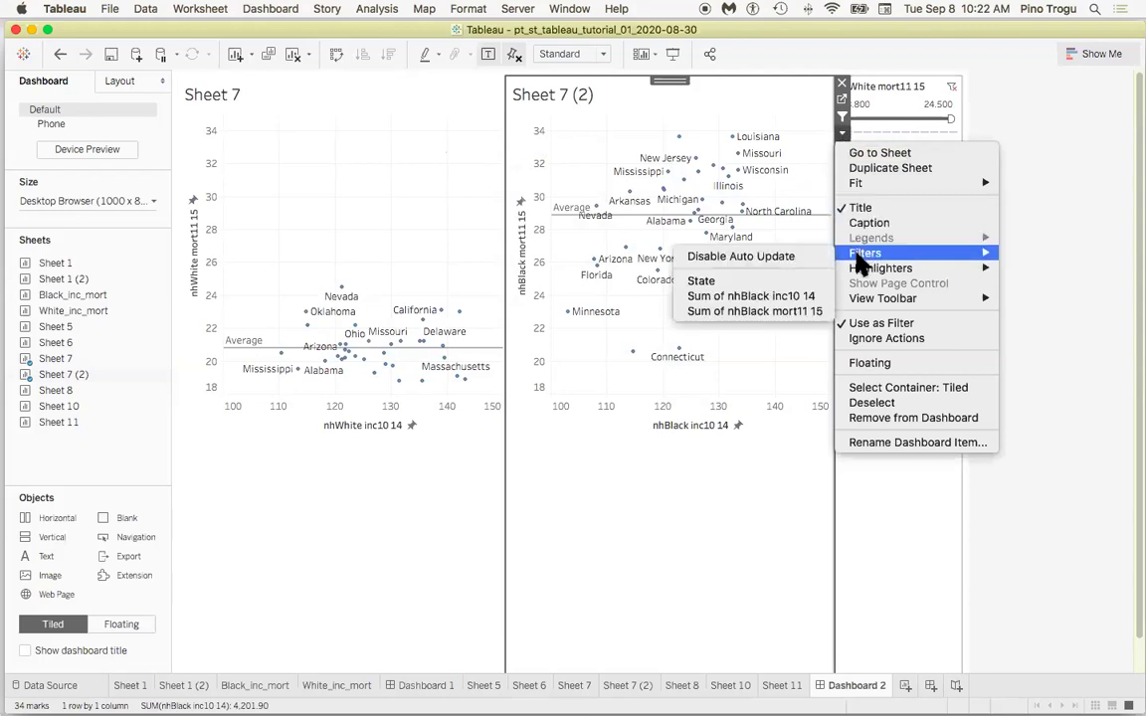
{"action": "left_click", "coordinate": [761, 317]}
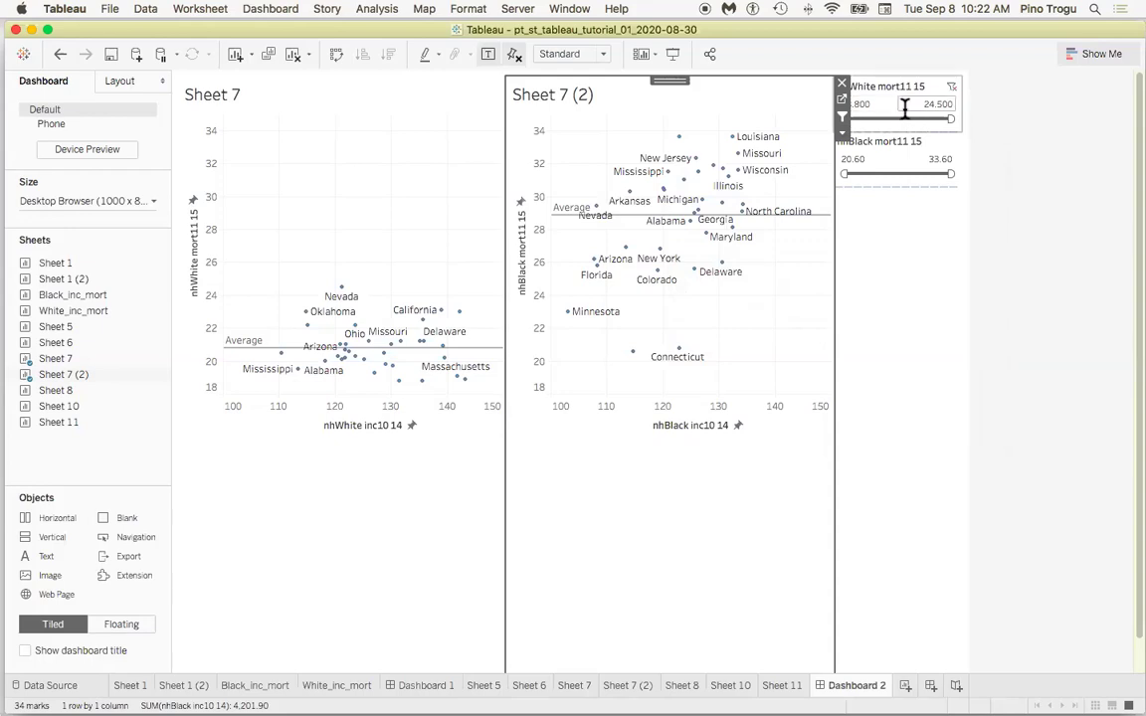
Raise the filter minimums to 22.740 for nhWhite mort11 15 and 28.960 for nhBlack mort11 15
{"action": "left_click", "coordinate": [348, 169]}
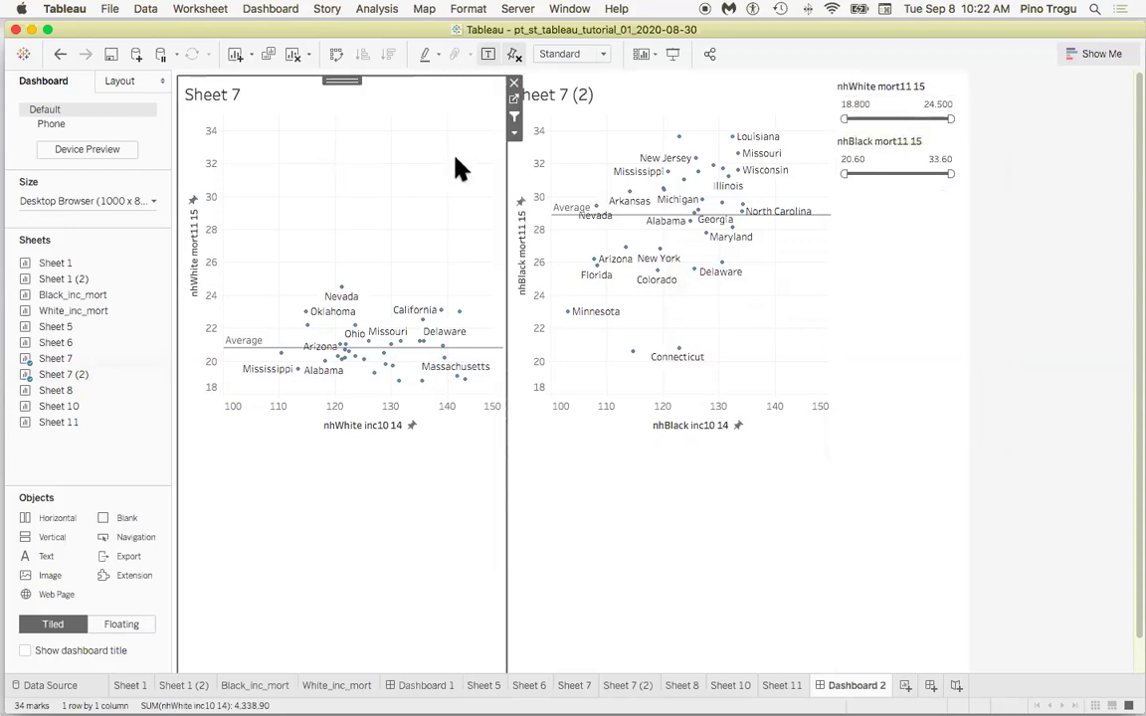
{"action": "mouse_move", "coordinate": [844, 120]}
{"action": "left_mouse_down"}
{"action": "mouse_move", "coordinate": [913, 119]}
{"action": "mouse_move", "coordinate": [844, 121]}
{"action": "left_mouse_up"}
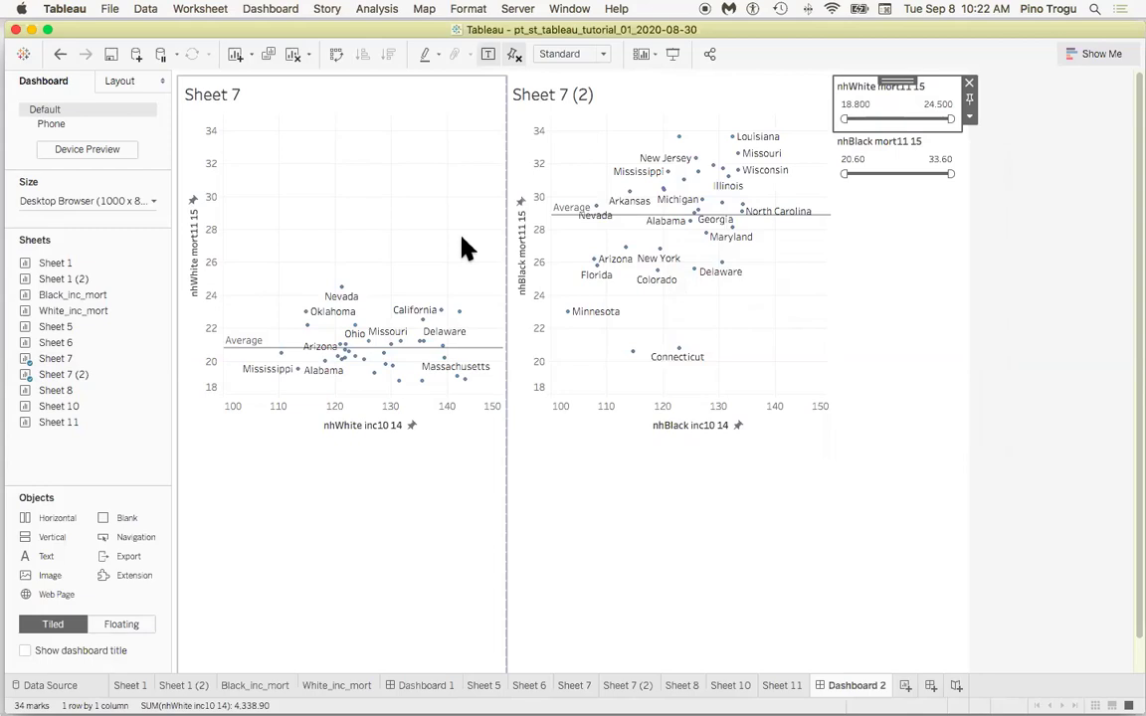
{"action": "left_click_drag", "start_coordinate": [844, 121], "coordinate": [912, 119]}
{"action": "left_click_drag", "start_coordinate": [844, 174], "coordinate": [908, 171]}
{"action": "mouse_move", "coordinate": [903, 172]}
{"action": "left_mouse_down"}
{"action": "mouse_move", "coordinate": [885, 173]}
{"action": "mouse_move", "coordinate": [907, 173]}
{"action": "left_mouse_up"}
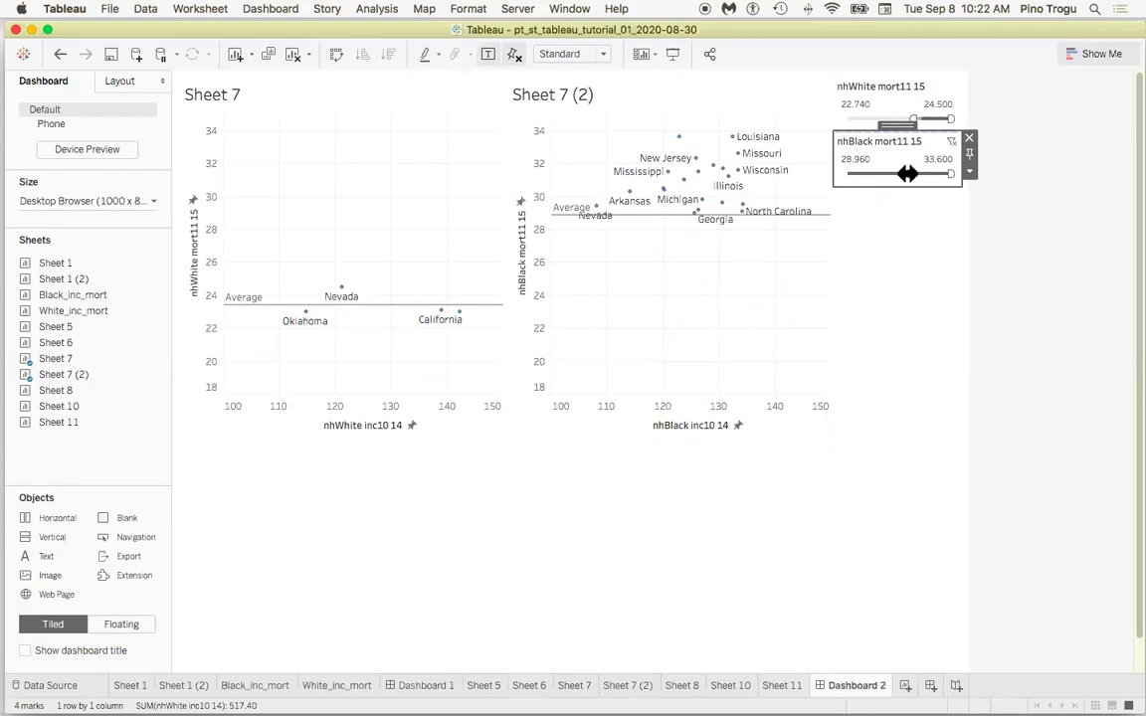
Reset the nhWhite mort11 15 filter minimum to 18.800 and set the nhBlack mort11 15 range to 20.60–32.80
{"action": "left_click_drag", "start_coordinate": [908, 173], "coordinate": [849, 175]}
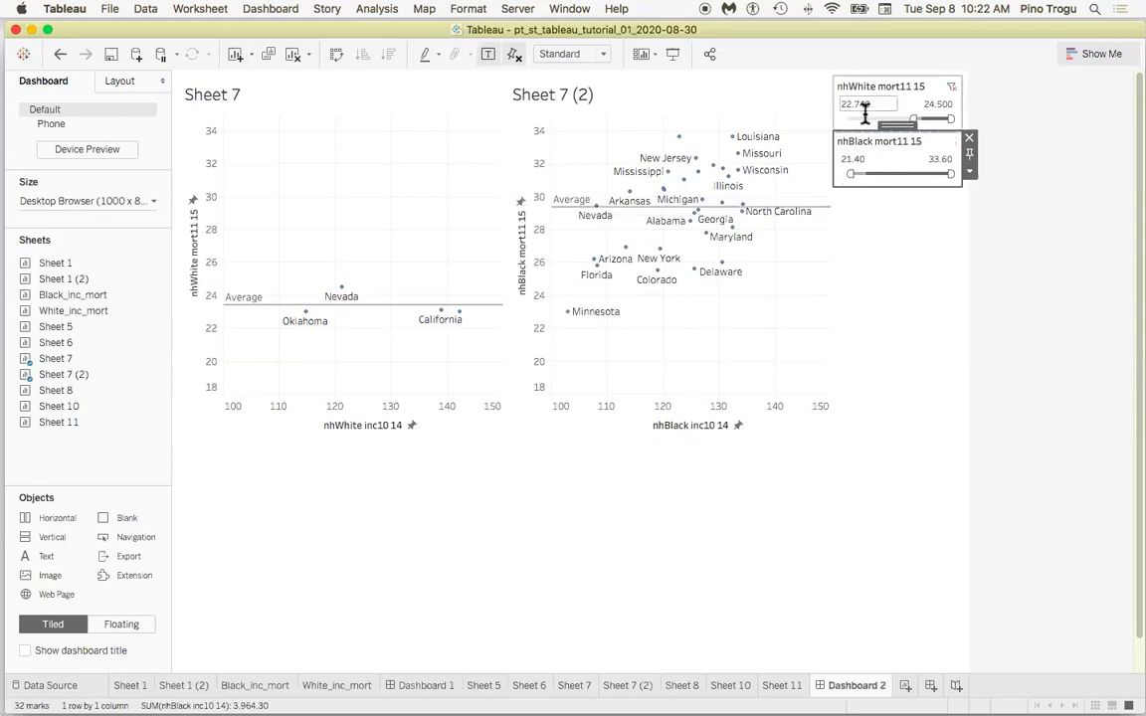
{"action": "left_click", "coordinate": [813, 104]}
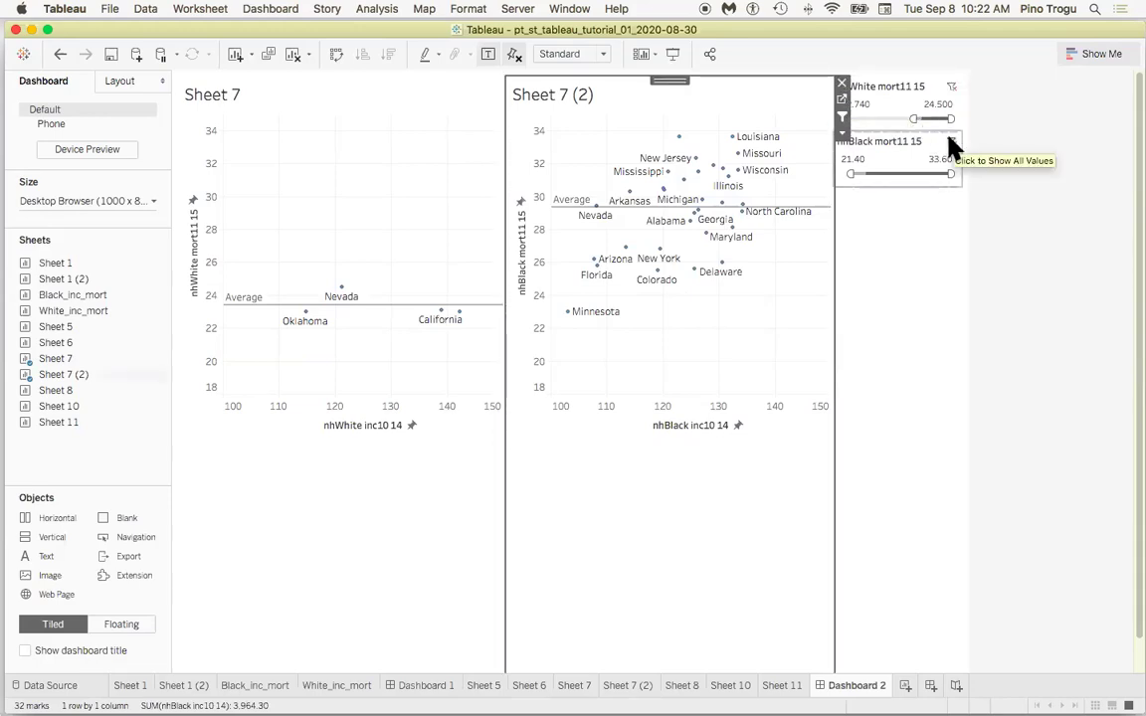
{"action": "left_click", "coordinate": [965, 151]}
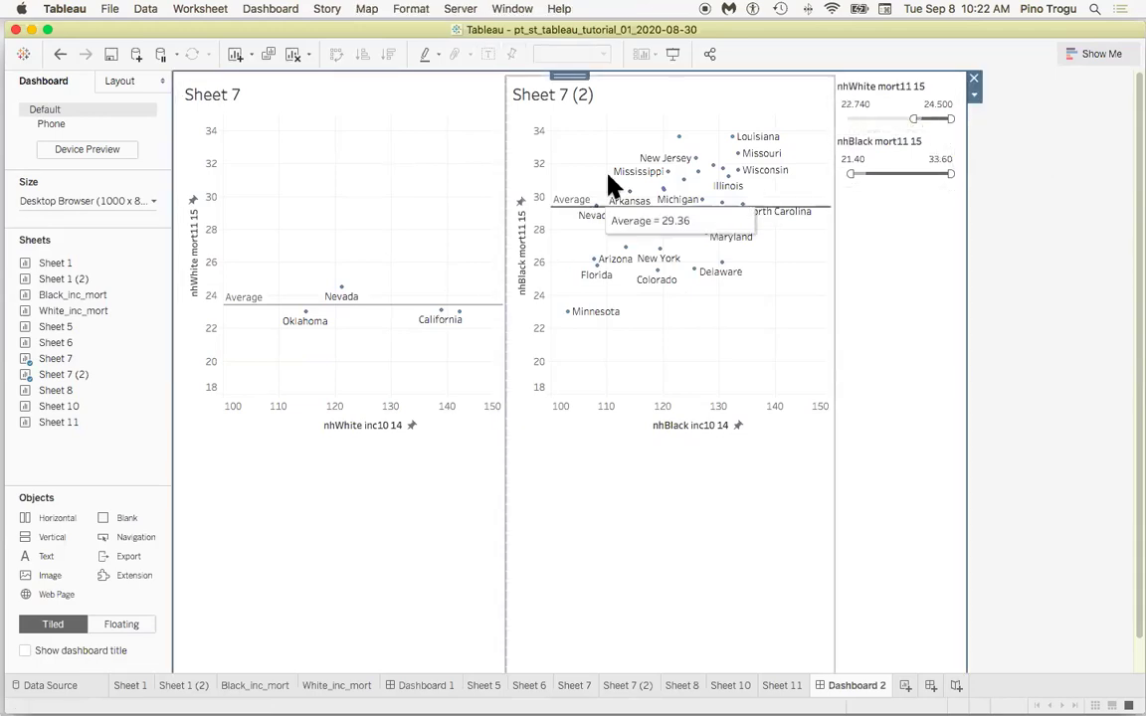
{"action": "left_click_drag", "start_coordinate": [914, 118], "coordinate": [844, 120]}
{"action": "left_click", "coordinate": [878, 179]}
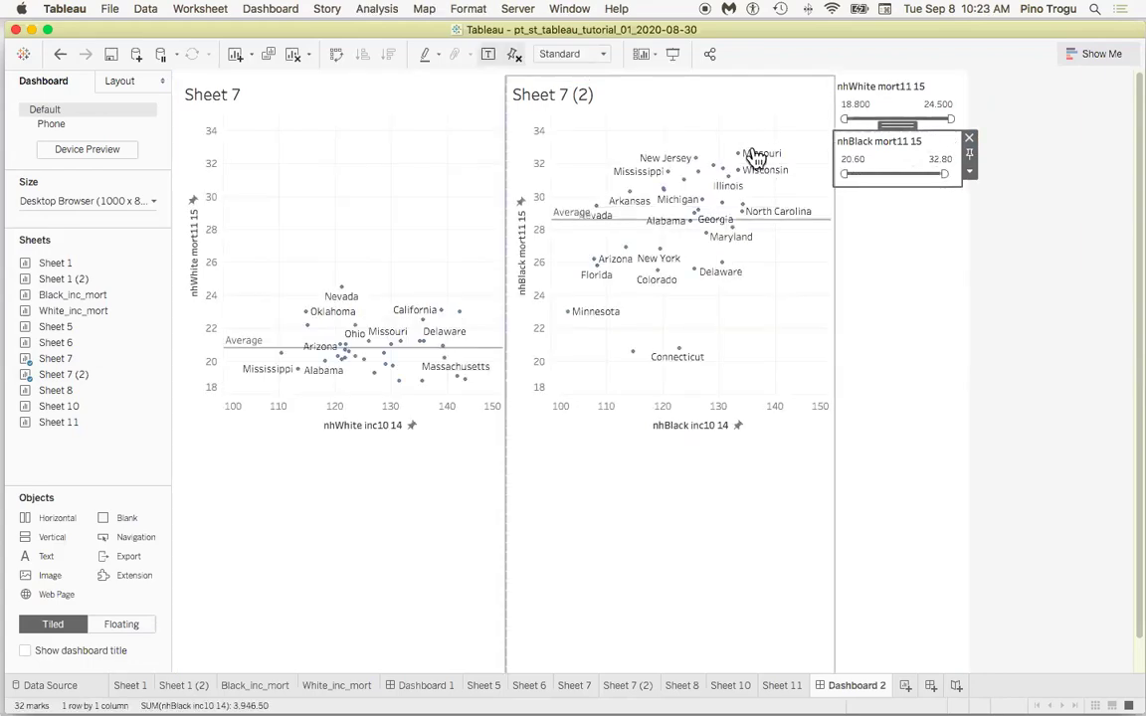
{"action": "left_click", "coordinate": [445, 168]}
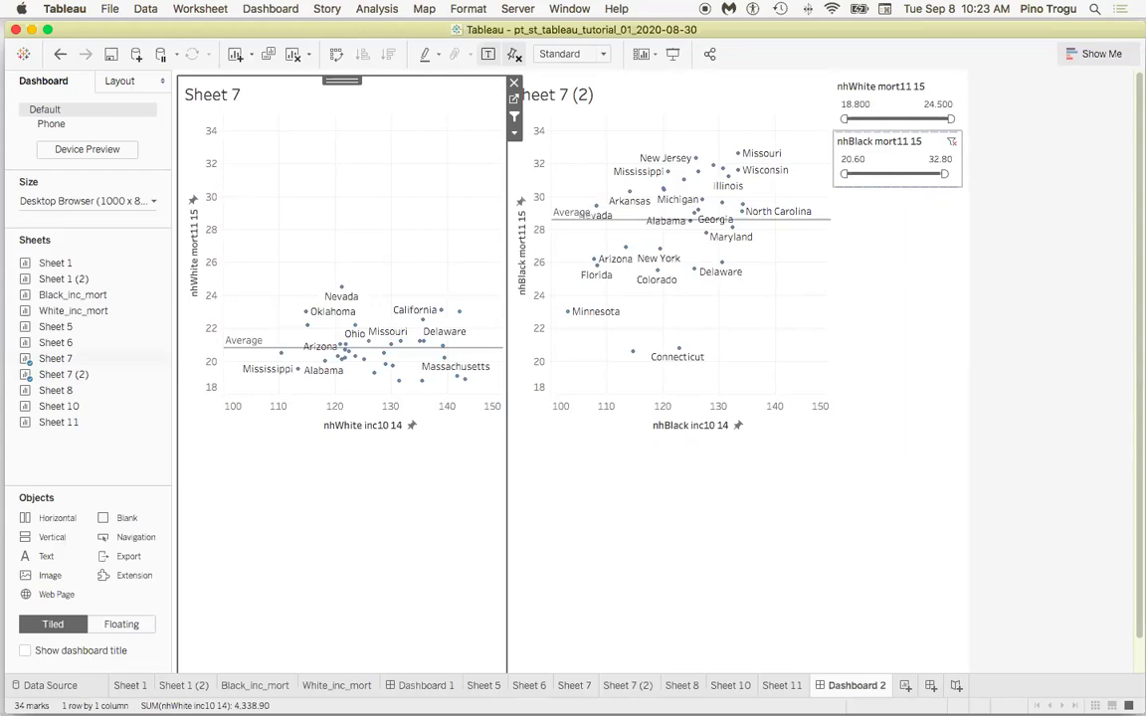
{"action": "left_click", "coordinate": [843, 122]}
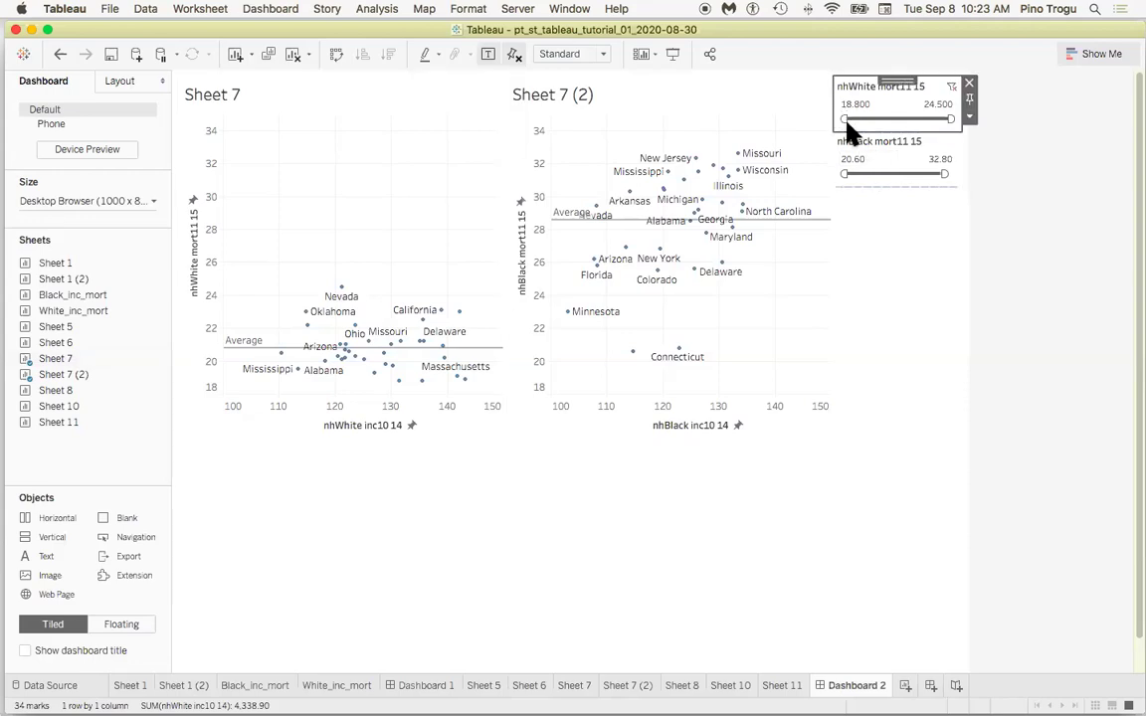
{"action": "left_click_drag", "start_coordinate": [844, 121], "coordinate": [798, 120]}
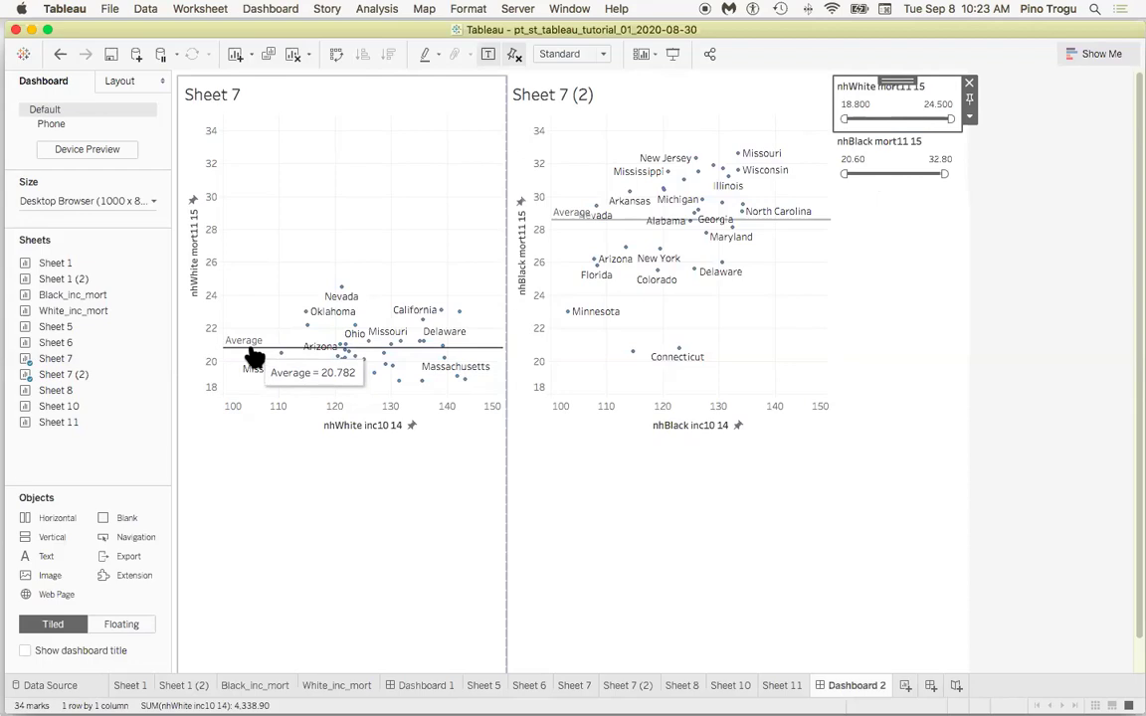
Filter the plots to minimums of 28.030 for nhBlack mort11 15 and 21.970 for nhWhite mort11 15
{"action": "left_click_drag", "start_coordinate": [844, 176], "coordinate": [849, 176]}
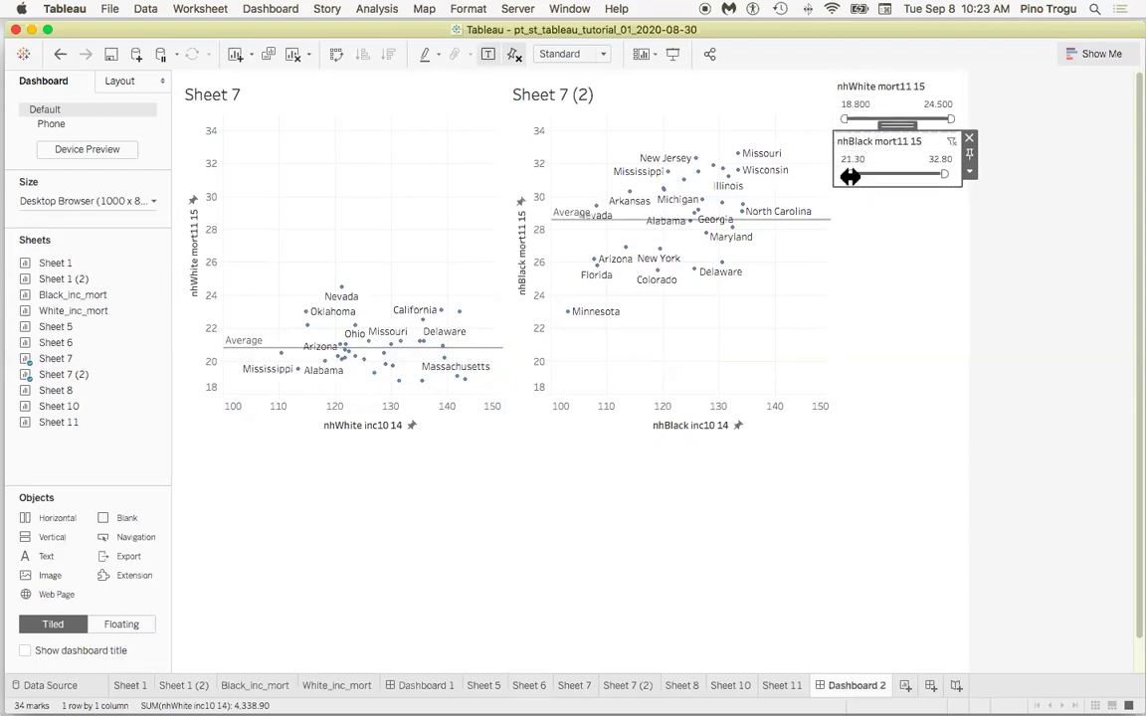
{"action": "left_click_drag", "start_coordinate": [849, 176], "coordinate": [901, 174]}
{"action": "left_click_drag", "start_coordinate": [843, 120], "coordinate": [901, 119]}
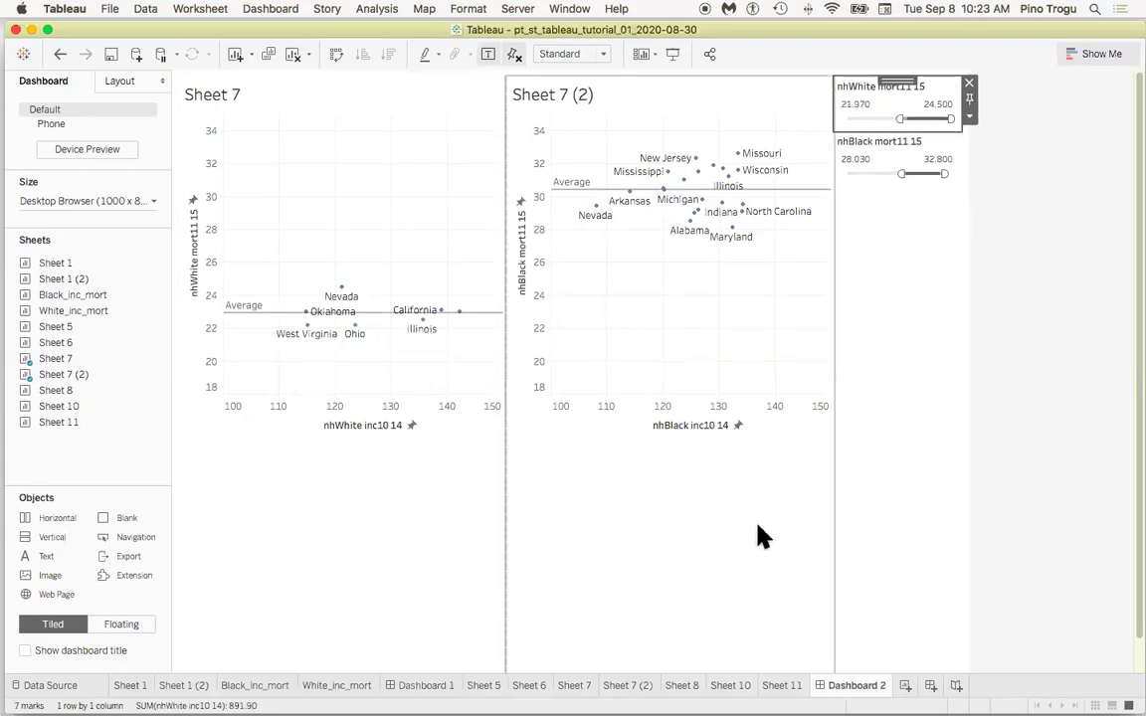
Restore the filter minimums to 18.800 for nhWhite mort11 15 and 20.60 for nhBlack mort11 15
{"action": "left_click", "coordinate": [1005, 381]}
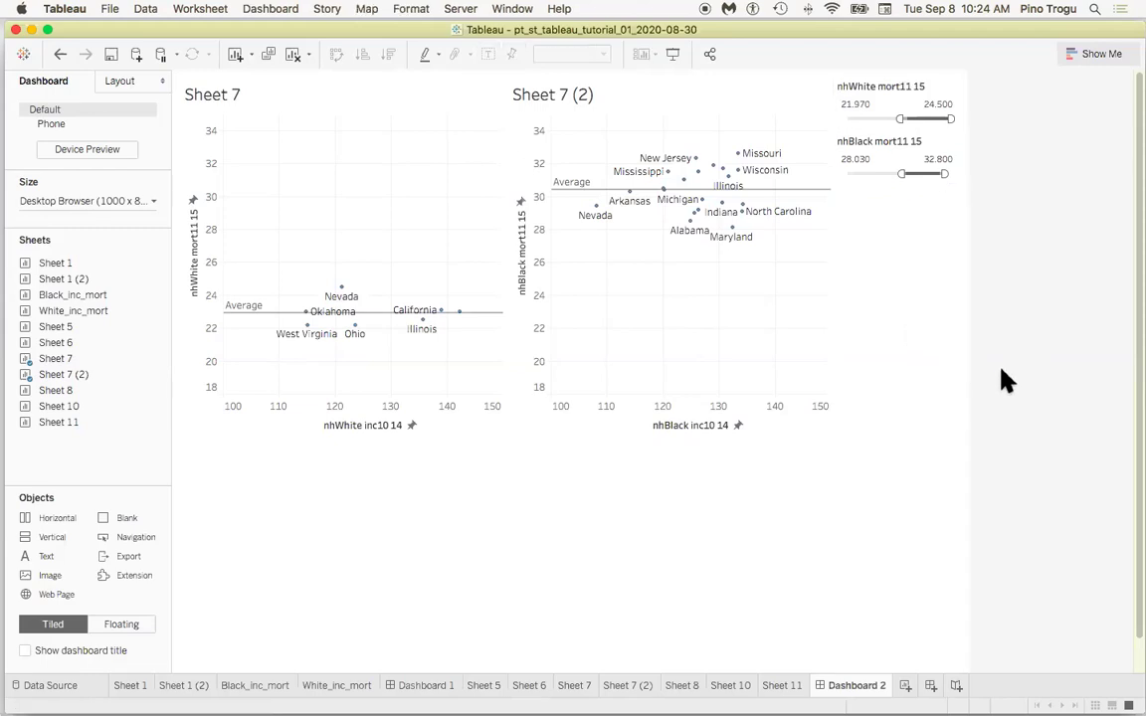
{"action": "left_click", "coordinate": [890, 114]}
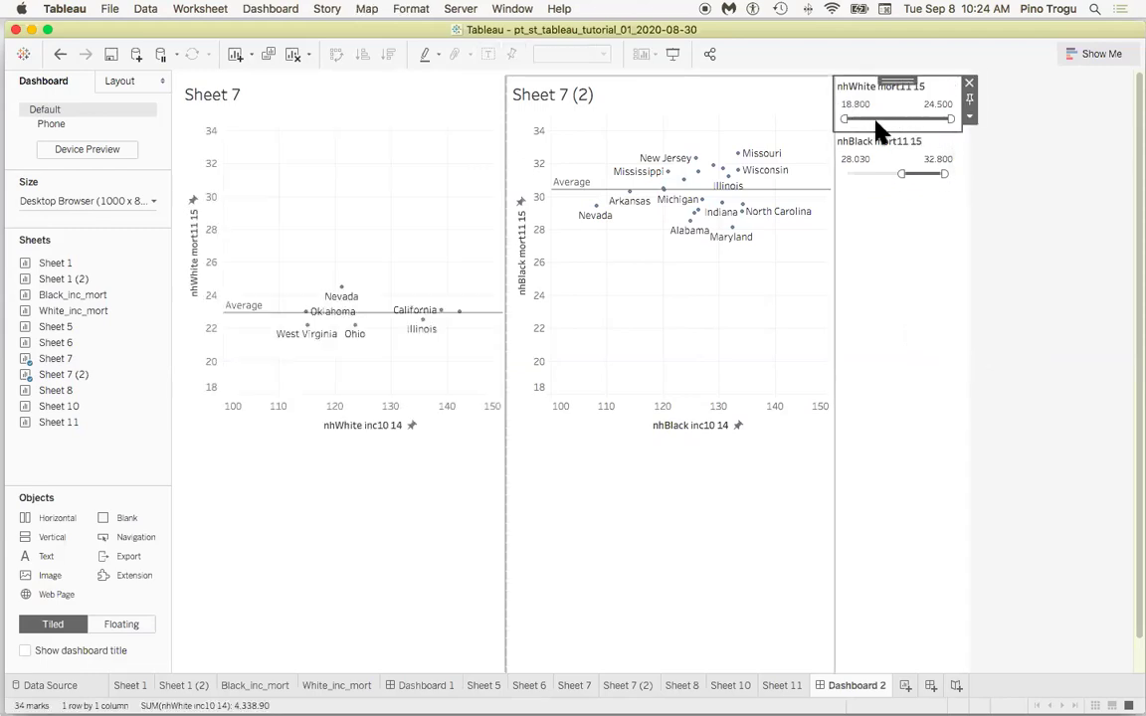
{"action": "left_click", "coordinate": [846, 169]}
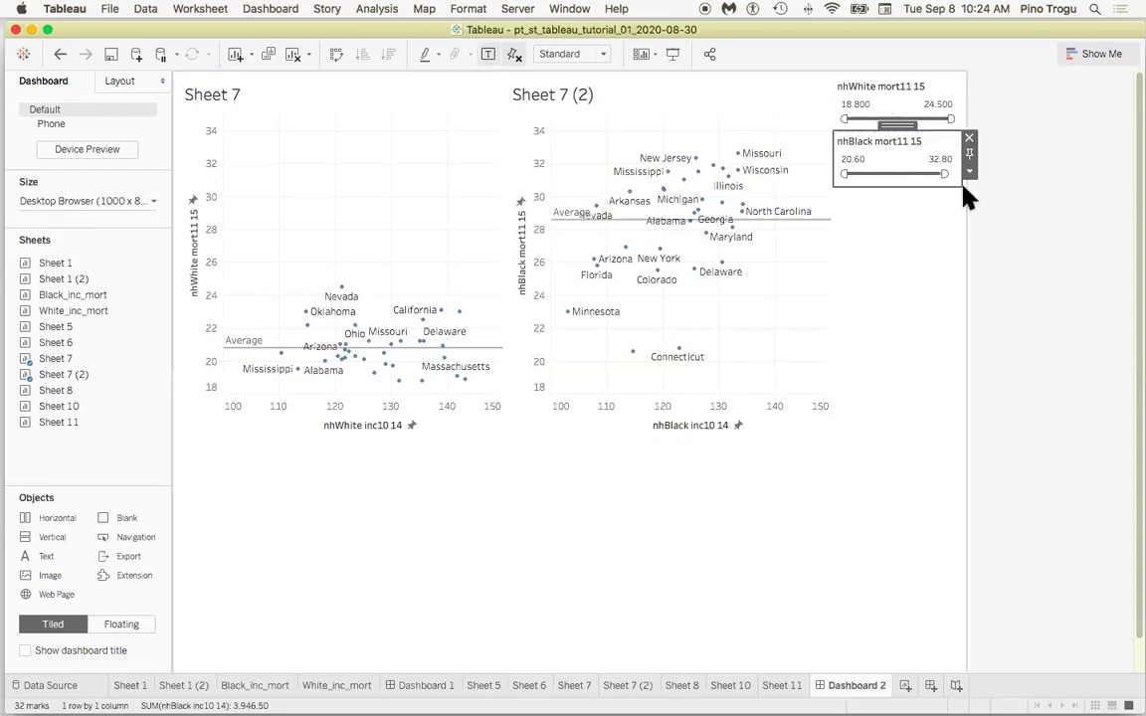
Open the Sheet 7 worksheet from the dashboard's sheet list
{"action": "left_click", "coordinate": [455, 212]}
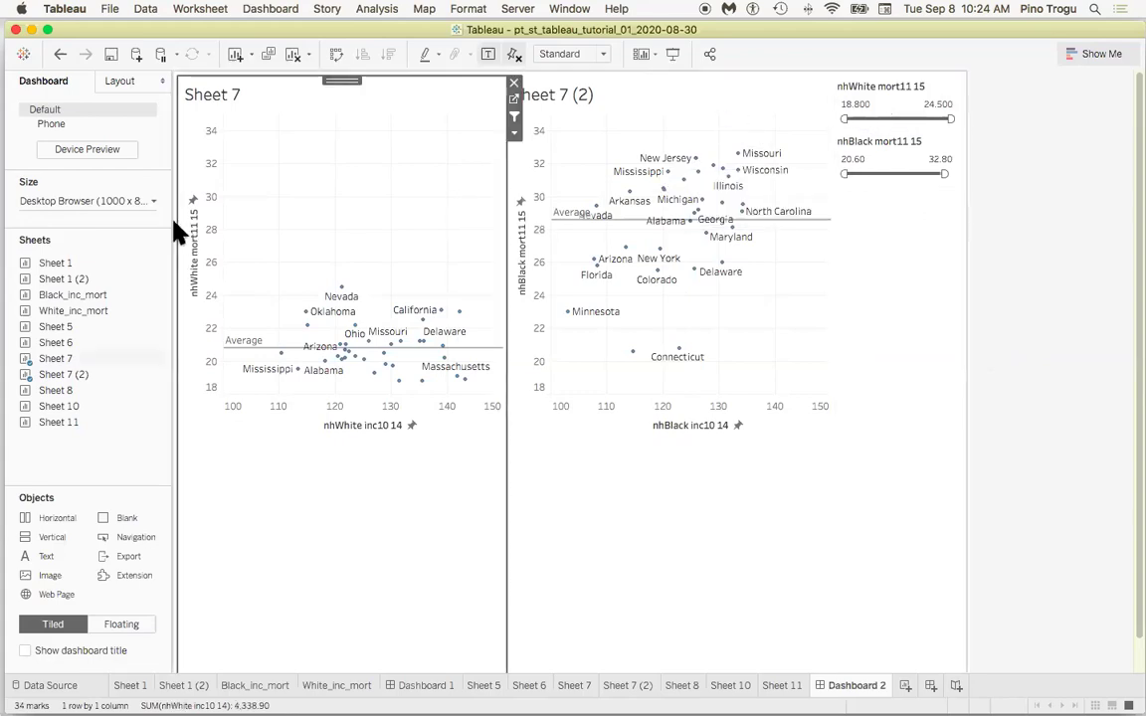
{"action": "mouse_move", "coordinate": [74, 367]}
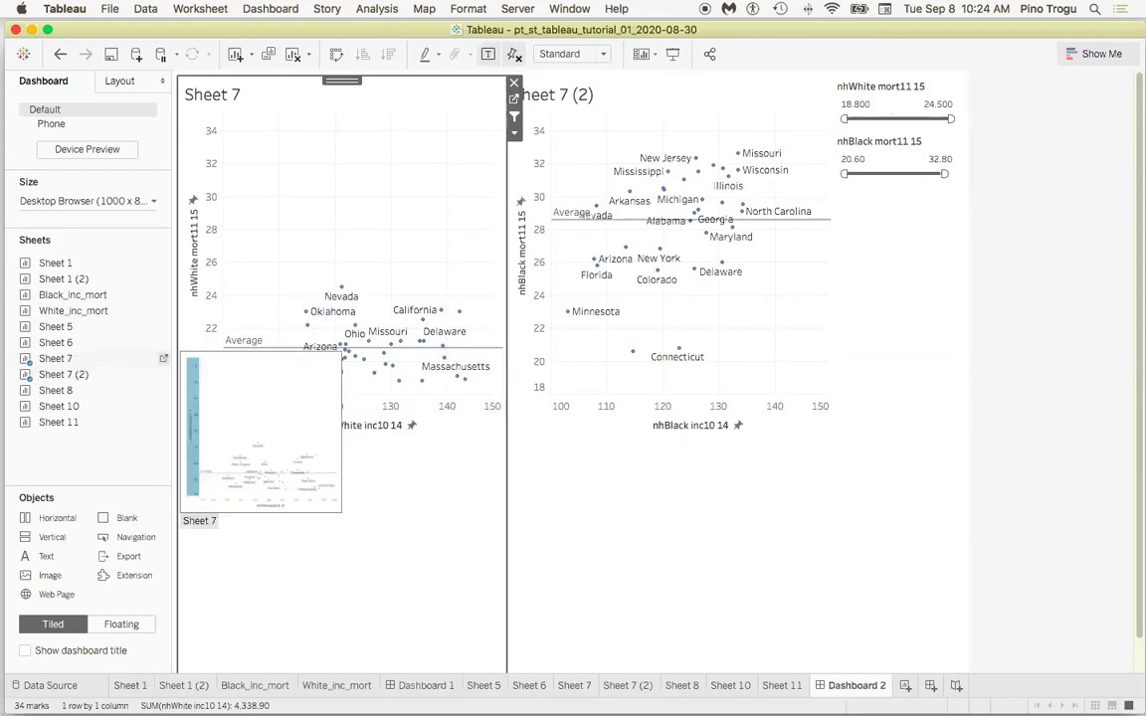
{"action": "left_click", "coordinate": [163, 358]}
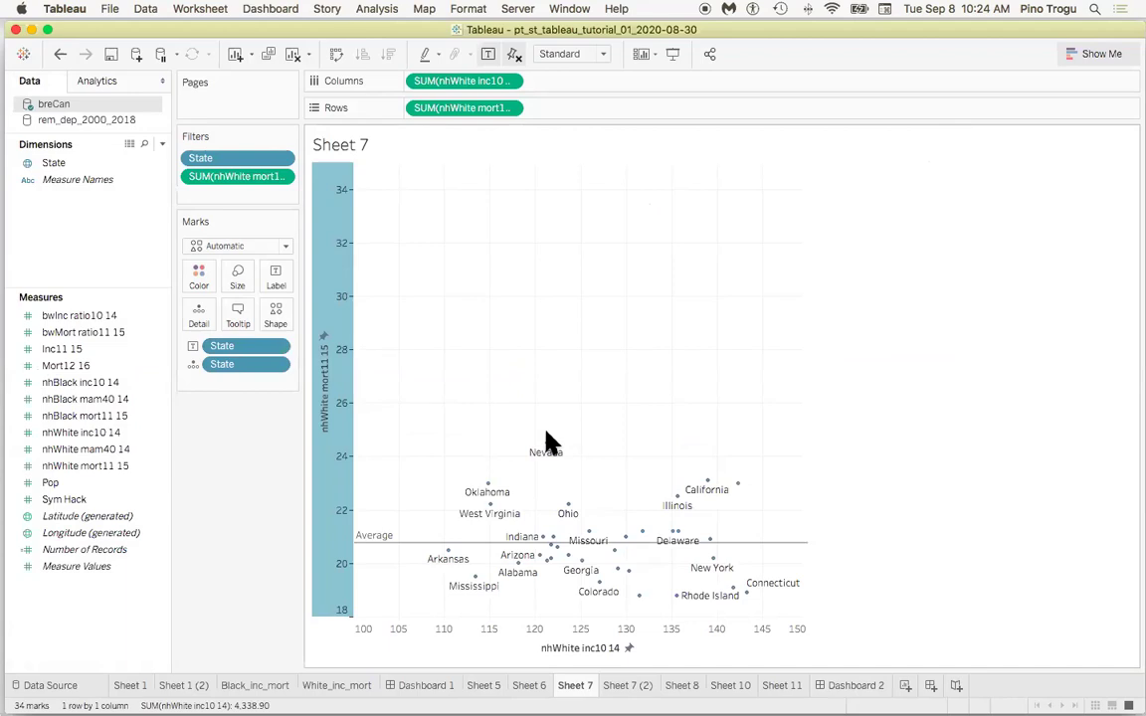
Select the Nevada mark in the Sheet 7 scatter plot and look through the options available for it
{"action": "mouse_move", "coordinate": [548, 451]}
{"action": "right_click", "coordinate": [550, 453]}
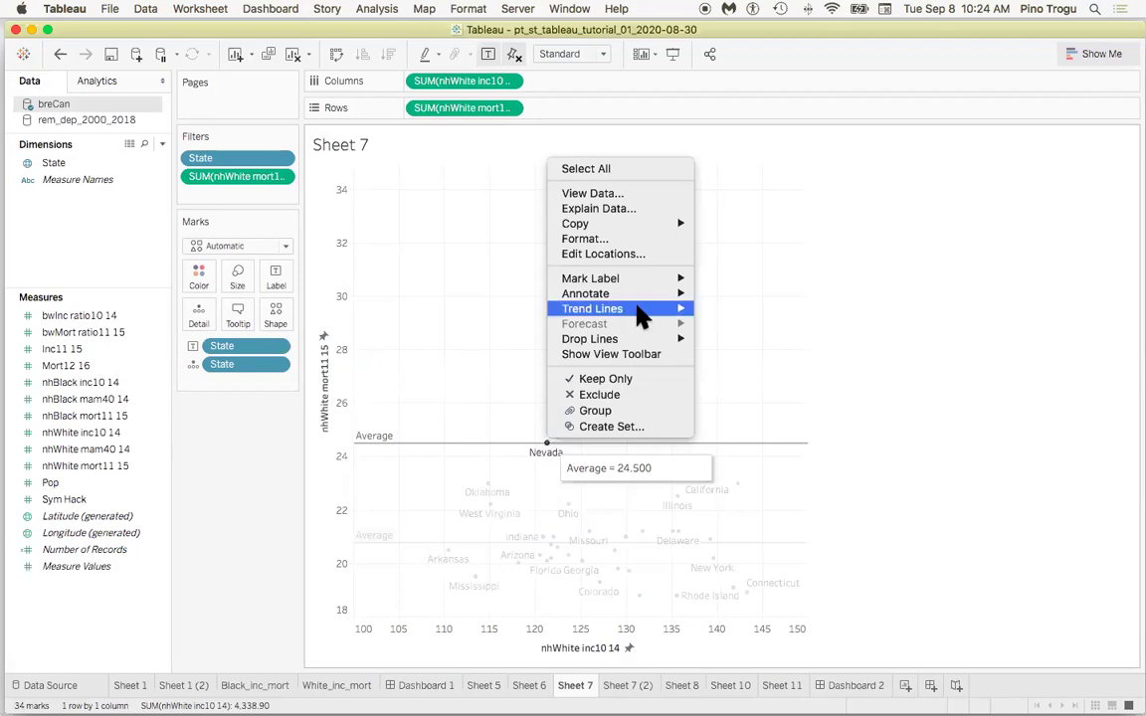
{"action": "left_click", "coordinate": [519, 350]}
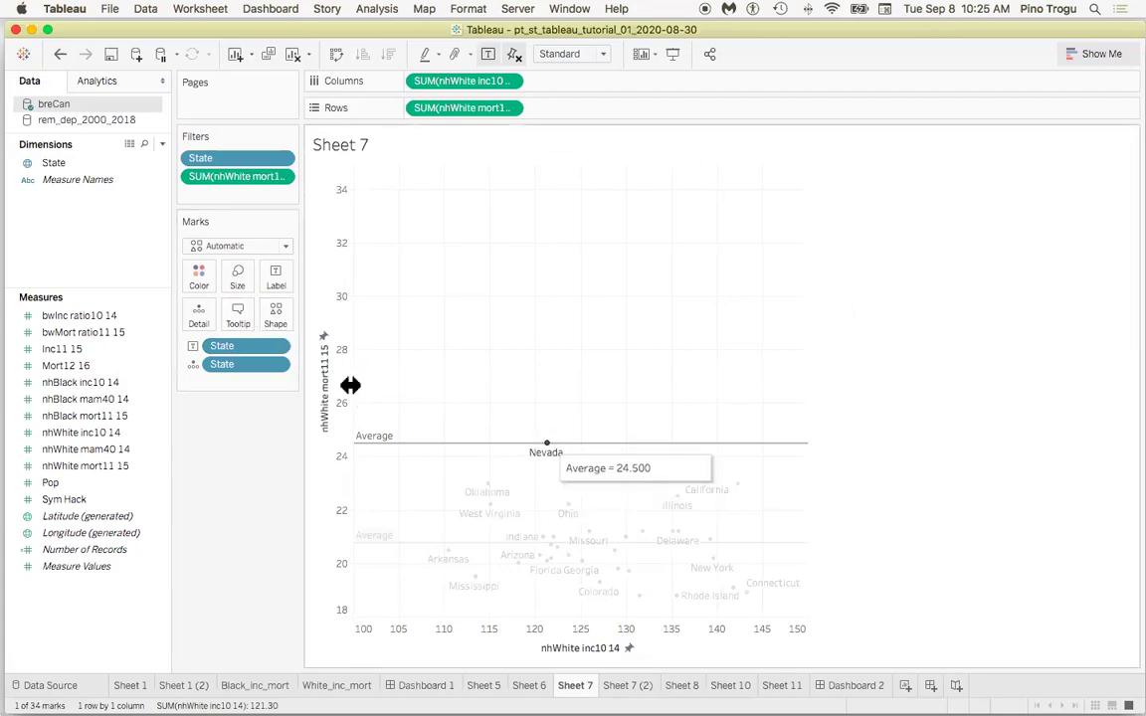
Remove the nhWhite inc10 14 line from the Sheet 7 tooltip, keeping State and nhWhite mort11 15
{"action": "left_click", "coordinate": [237, 313]}
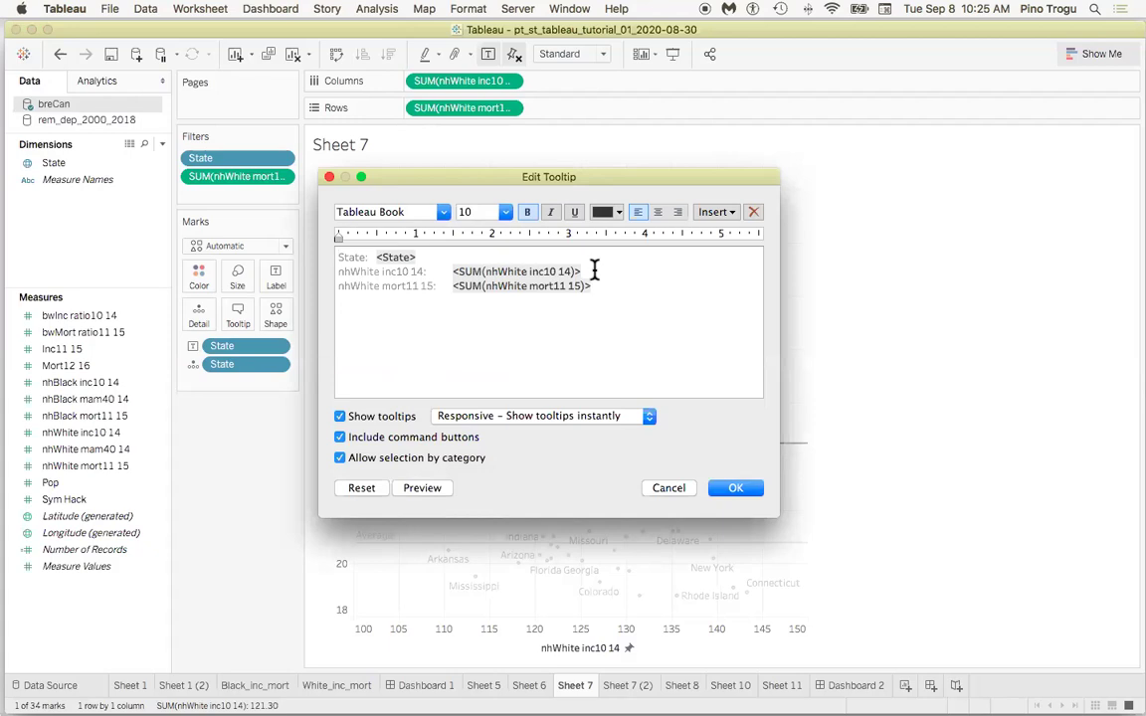
{"action": "left_click_drag", "start_coordinate": [597, 177], "coordinate": [827, 253]}
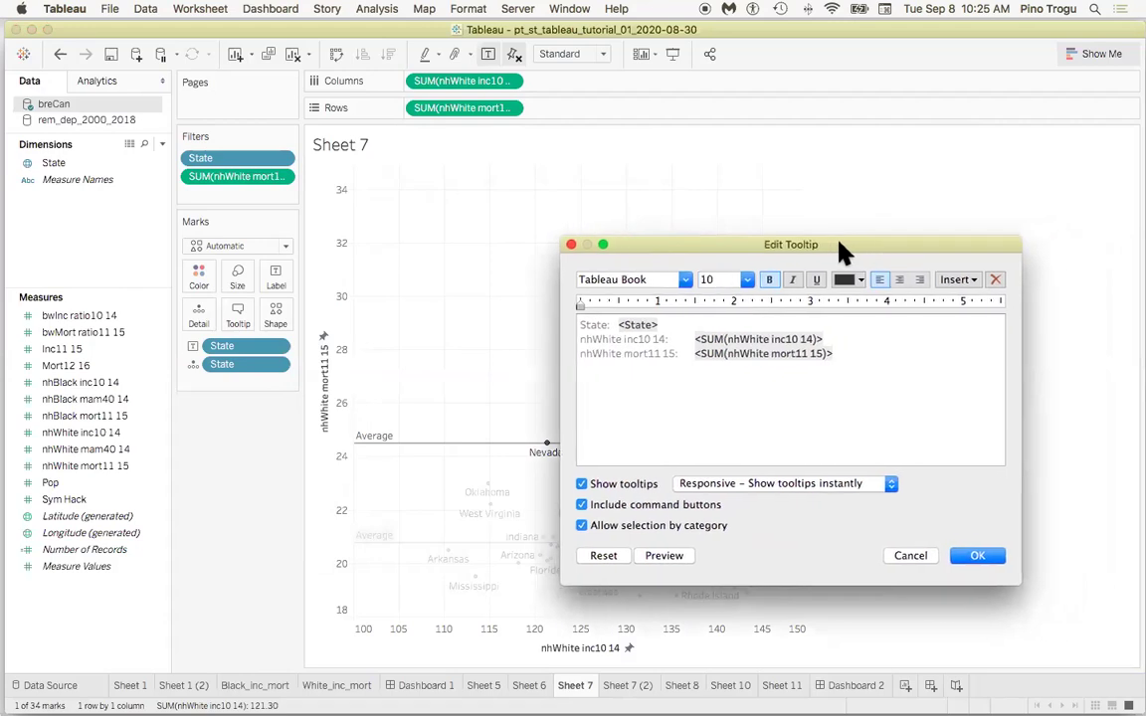
{"action": "left_click_drag", "start_coordinate": [827, 340], "coordinate": [540, 342]}
{"action": "key", "text": "BackSpace"}
{"action": "key", "text": "BackSpace"}
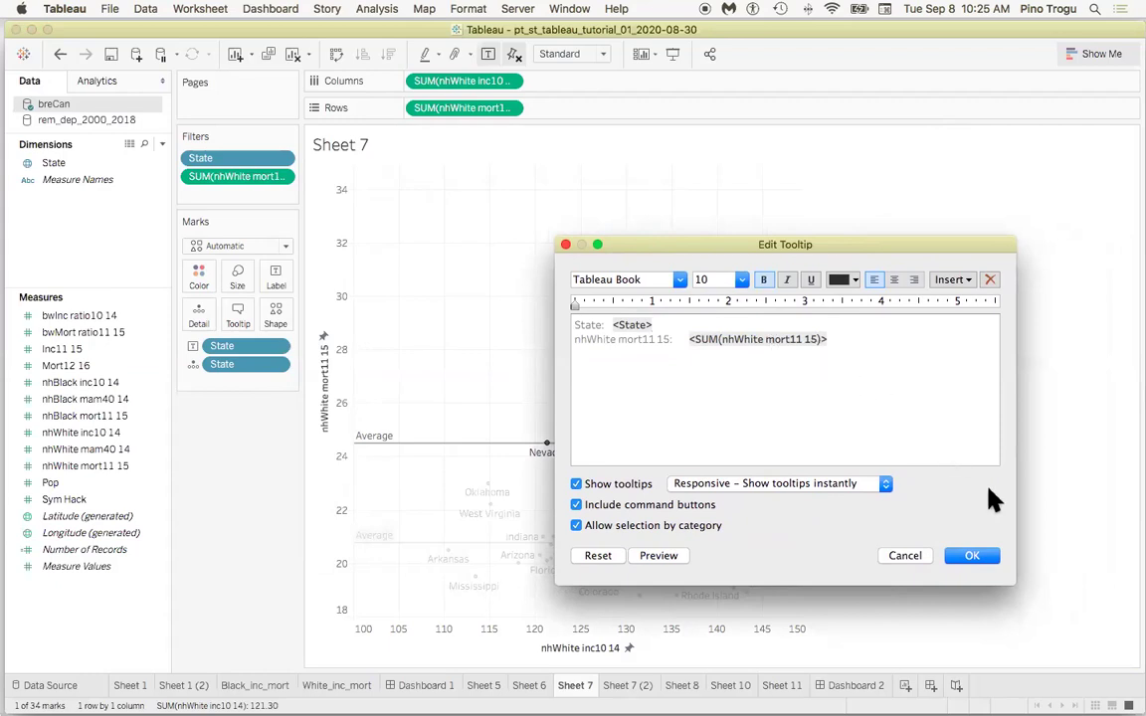
{"action": "left_click", "coordinate": [968, 554]}
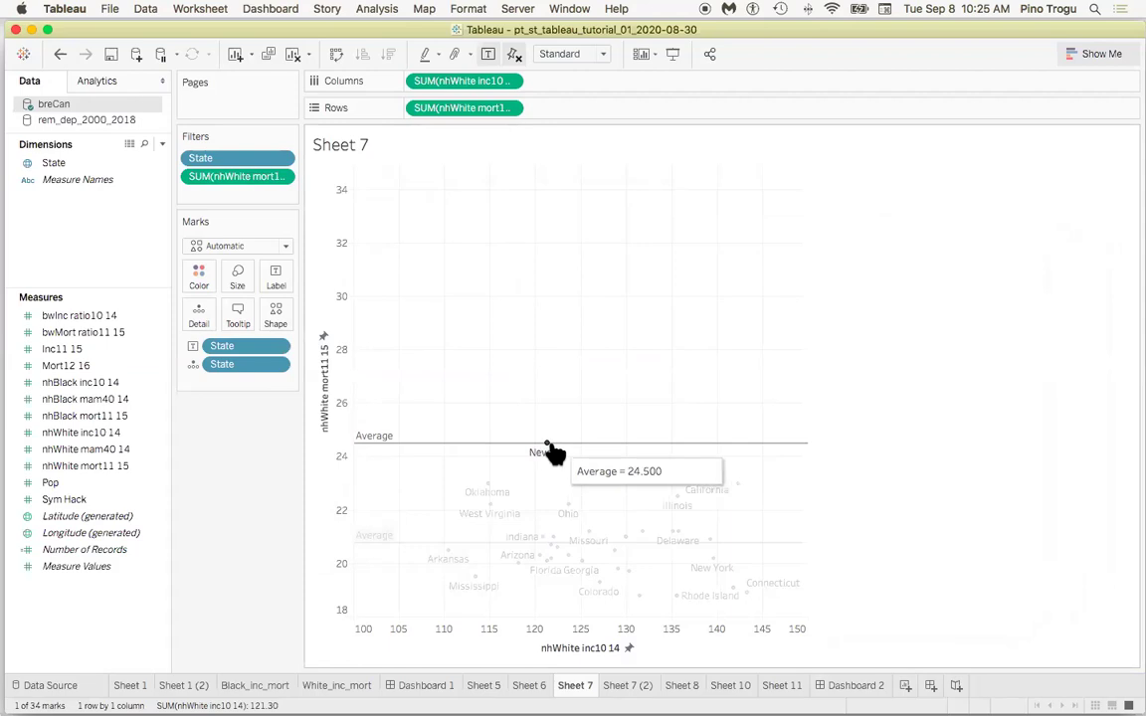
{"action": "mouse_move", "coordinate": [569, 508]}
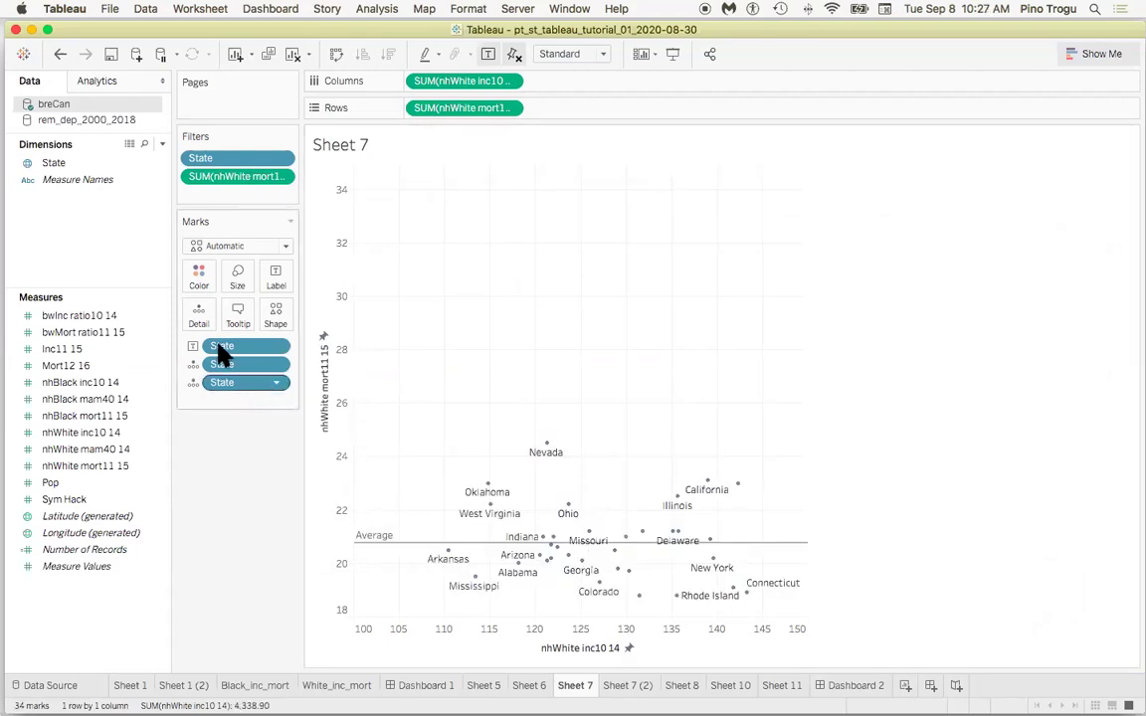
Try sizing the Sheet 7 marks by State with different size ranges, and remove State from the size encoding
{"action": "left_click_drag", "start_coordinate": [221, 356], "coordinate": [239, 280]}
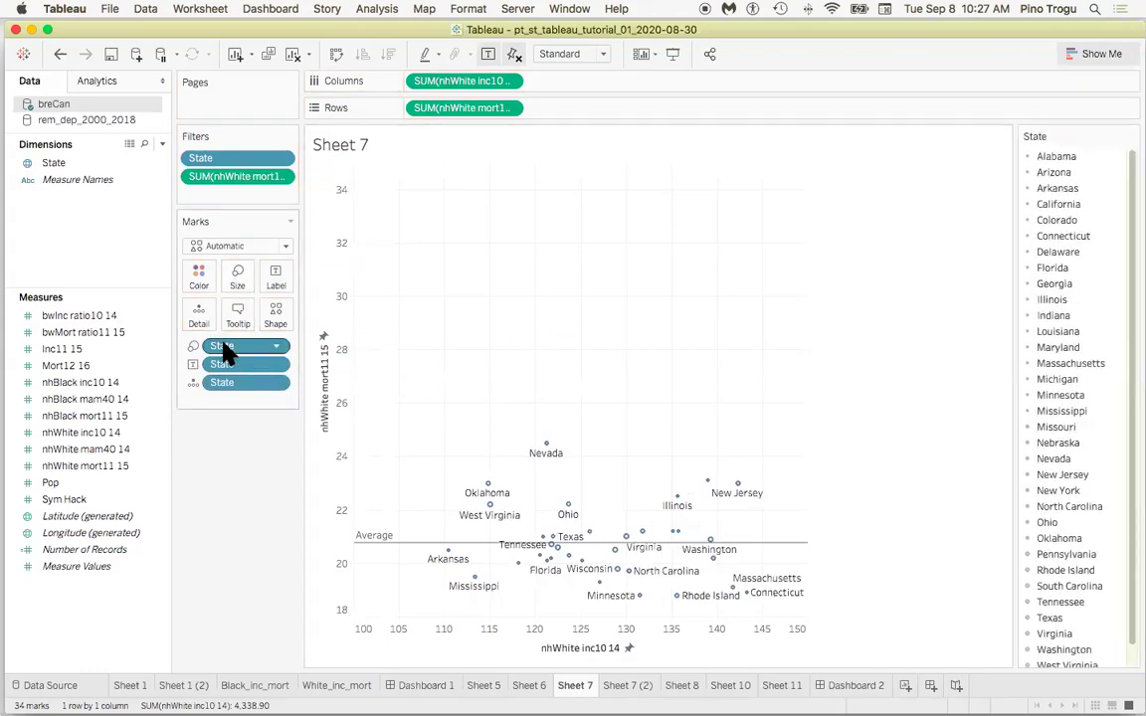
{"action": "left_click", "coordinate": [239, 277]}
{"action": "left_click_drag", "start_coordinate": [316, 318], "coordinate": [261, 319]}
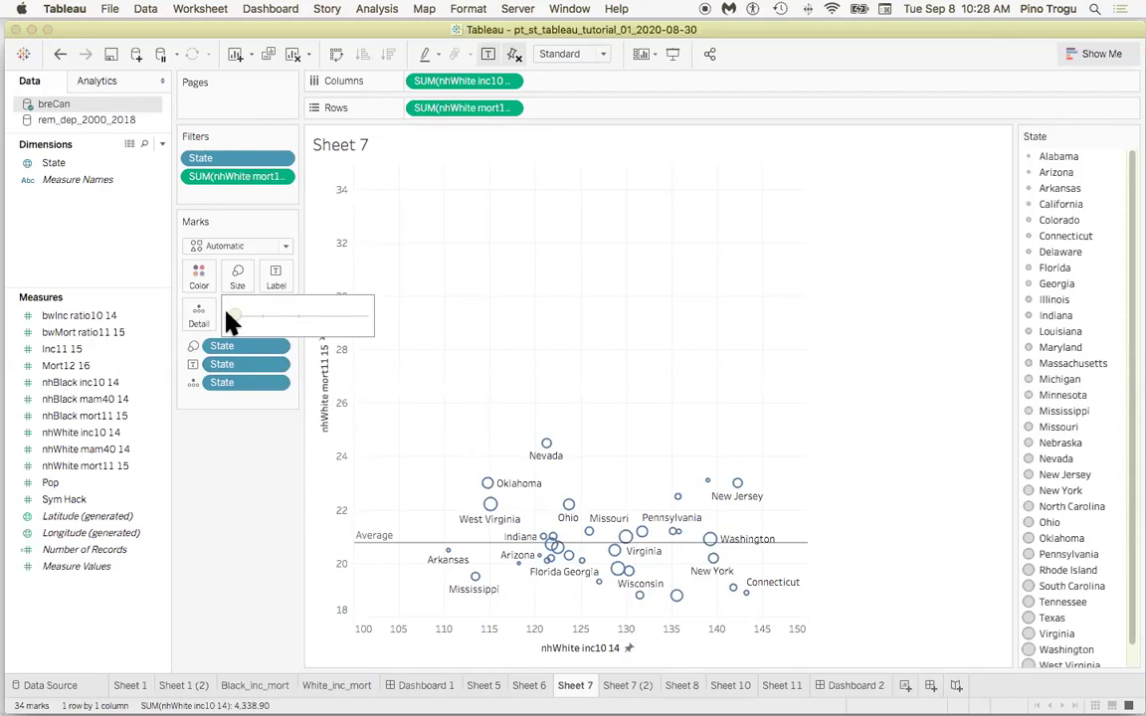
{"action": "left_click_drag", "start_coordinate": [227, 314], "coordinate": [228, 316]}
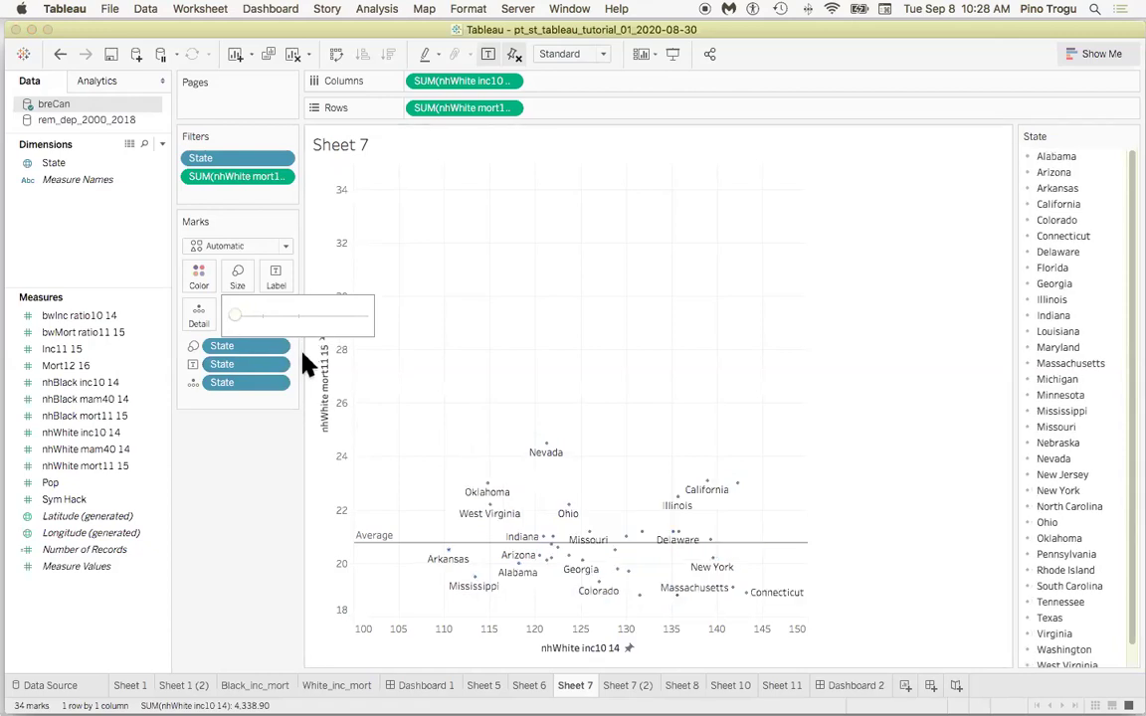
{"action": "left_click", "coordinate": [240, 348]}
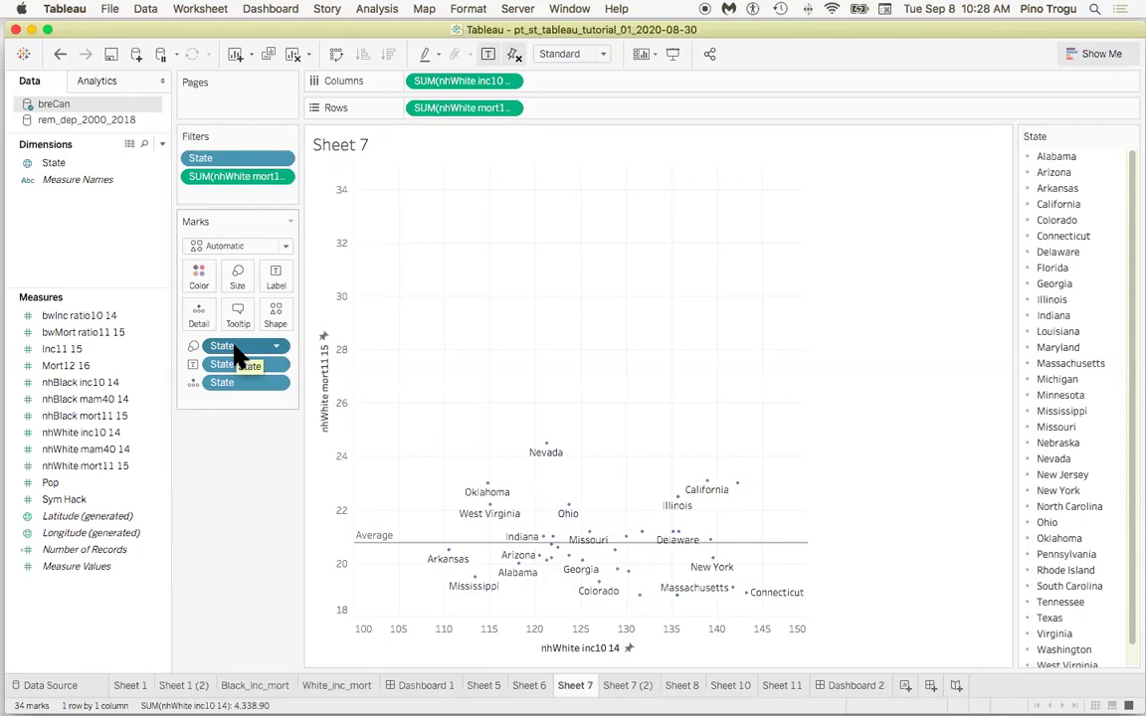
{"action": "left_click_drag", "start_coordinate": [235, 355], "coordinate": [210, 425]}
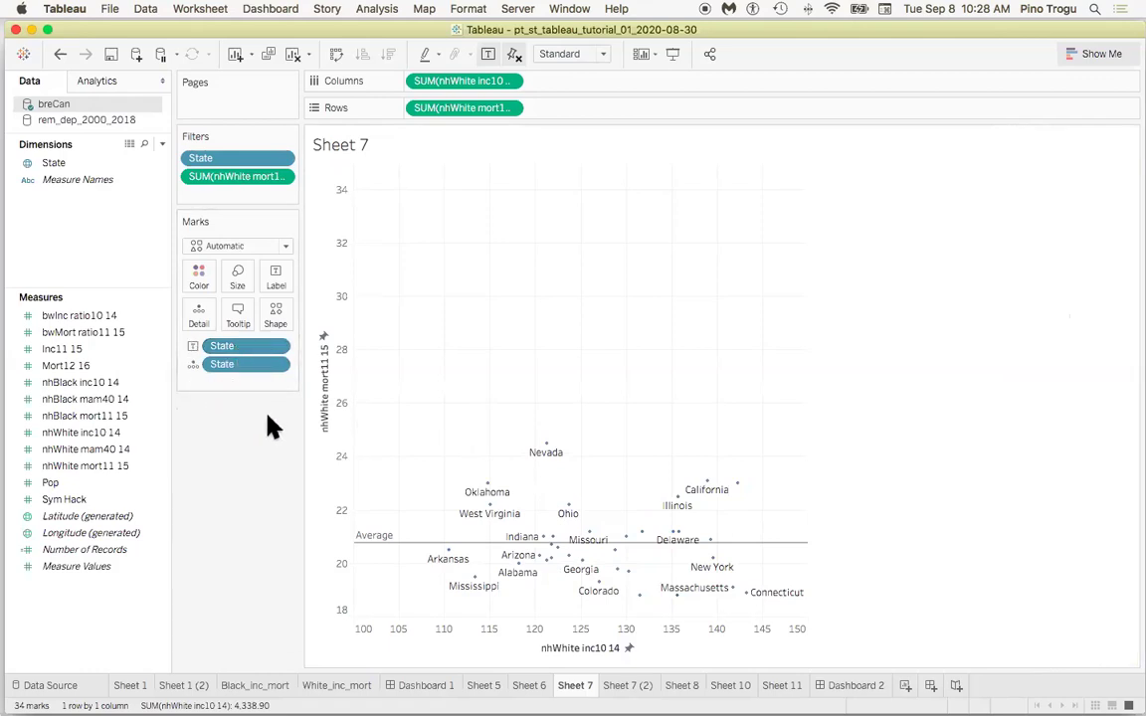
Enlarge all marks in the Sheet 7 scatter plot slightly
{"action": "left_click", "coordinate": [249, 368]}
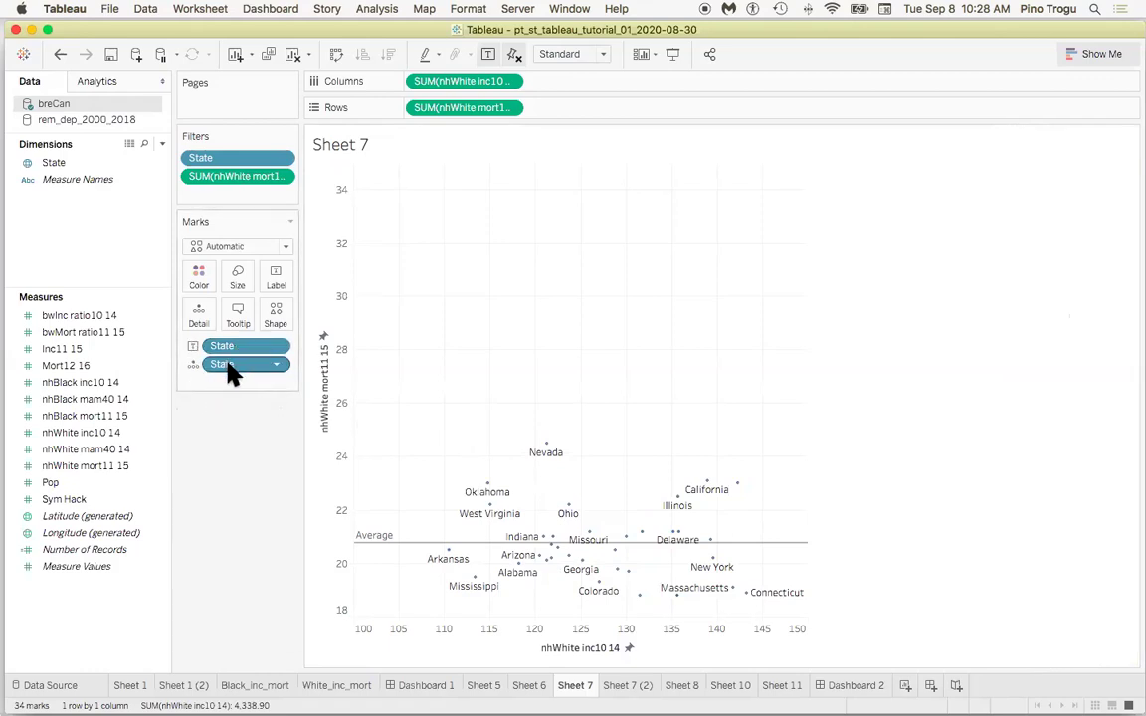
{"action": "left_click", "coordinate": [238, 277]}
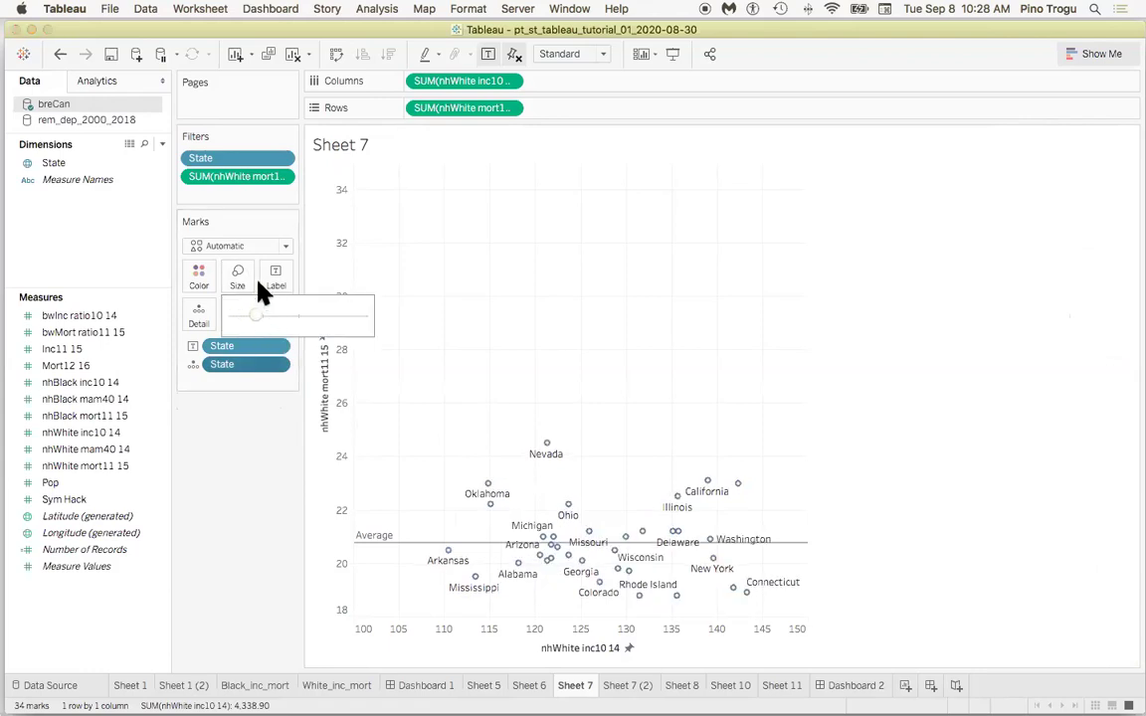
{"action": "left_click", "coordinate": [276, 279]}
Set the font size of the state mark labels in Sheet 7 to 6 pt
{"action": "left_click", "coordinate": [277, 279]}
{"action": "left_click", "coordinate": [277, 278]}
{"action": "left_click", "coordinate": [276, 278]}
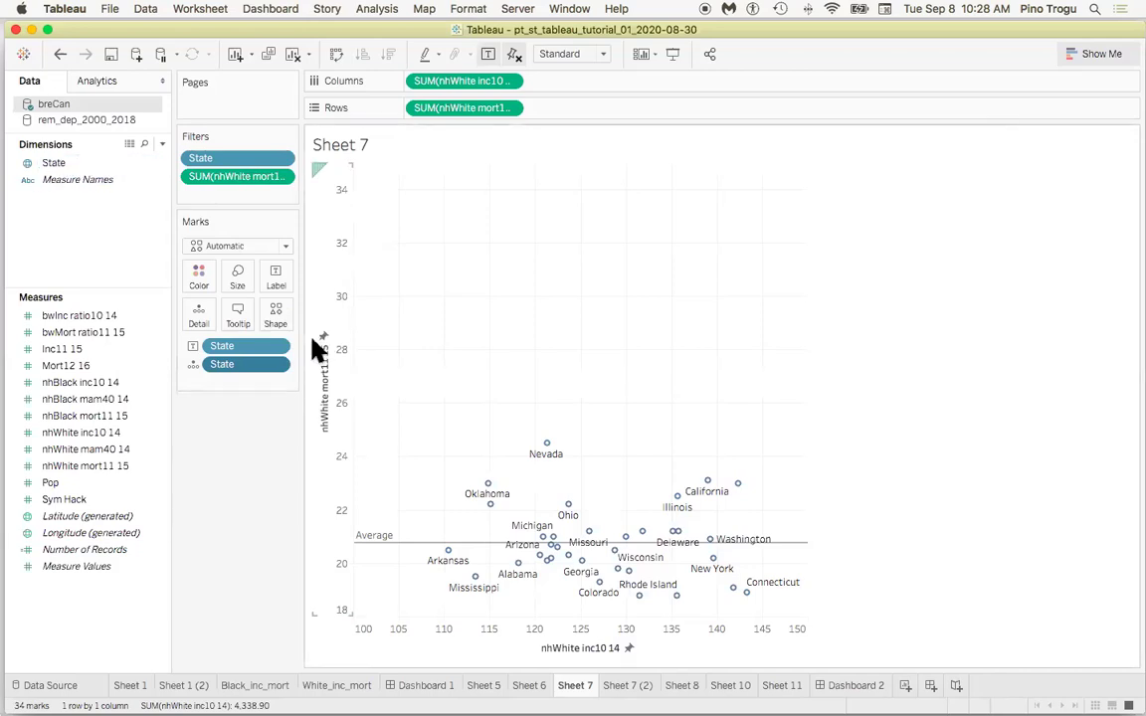
{"action": "left_click", "coordinate": [275, 279]}
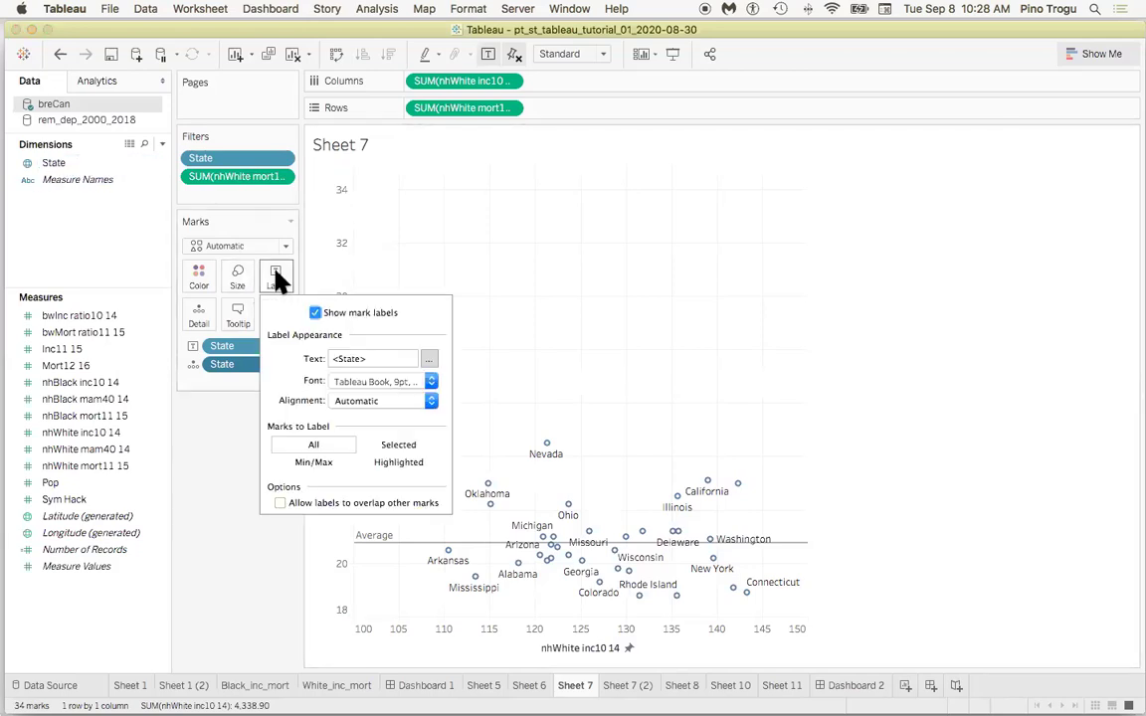
{"action": "left_click", "coordinate": [431, 383]}
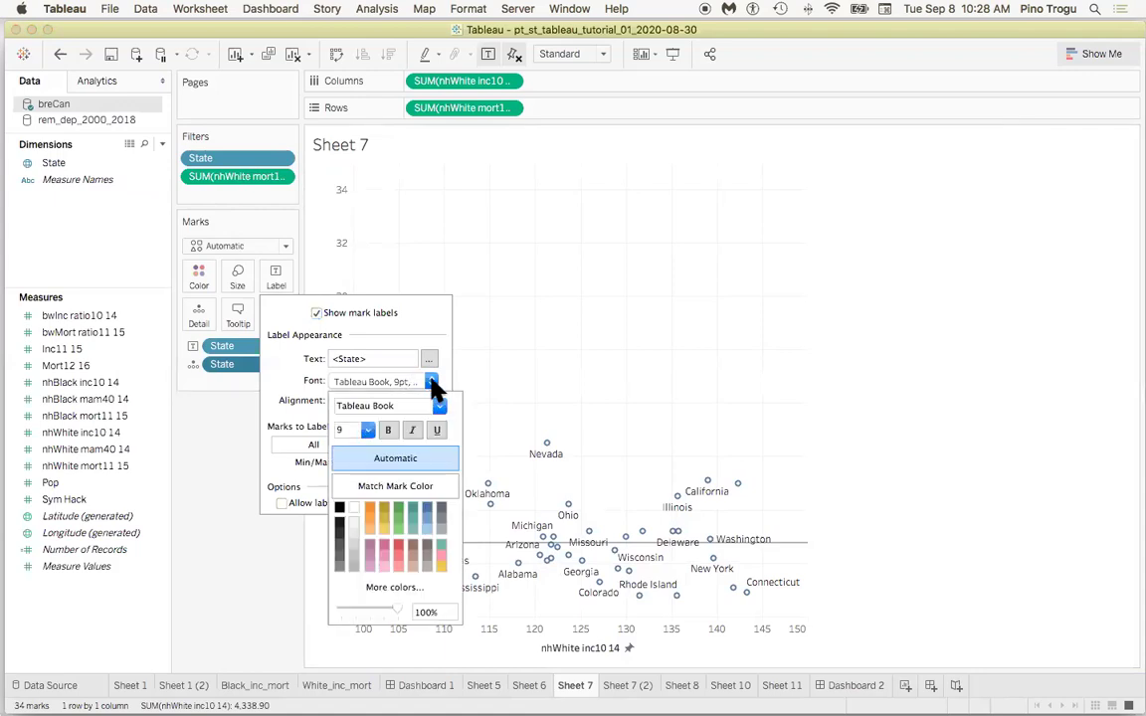
{"action": "double_click", "coordinate": [338, 429]}
{"action": "type", "text": "6"}
{"action": "key", "text": "Delete"}
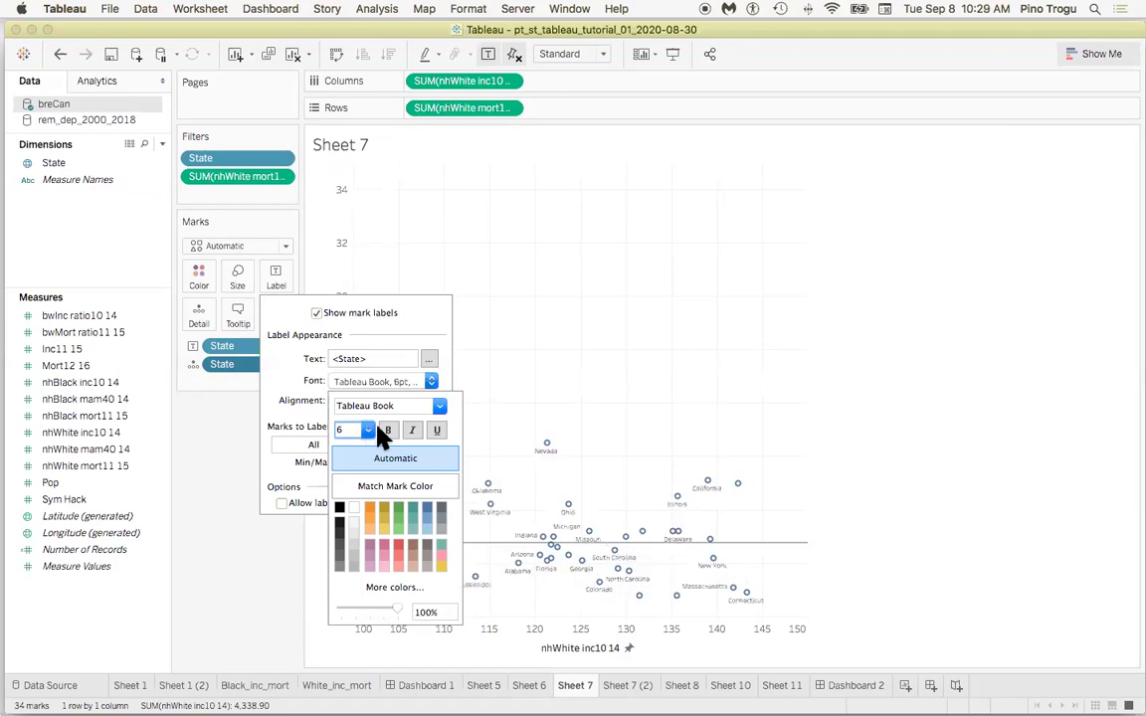
{"action": "left_click", "coordinate": [575, 393]}
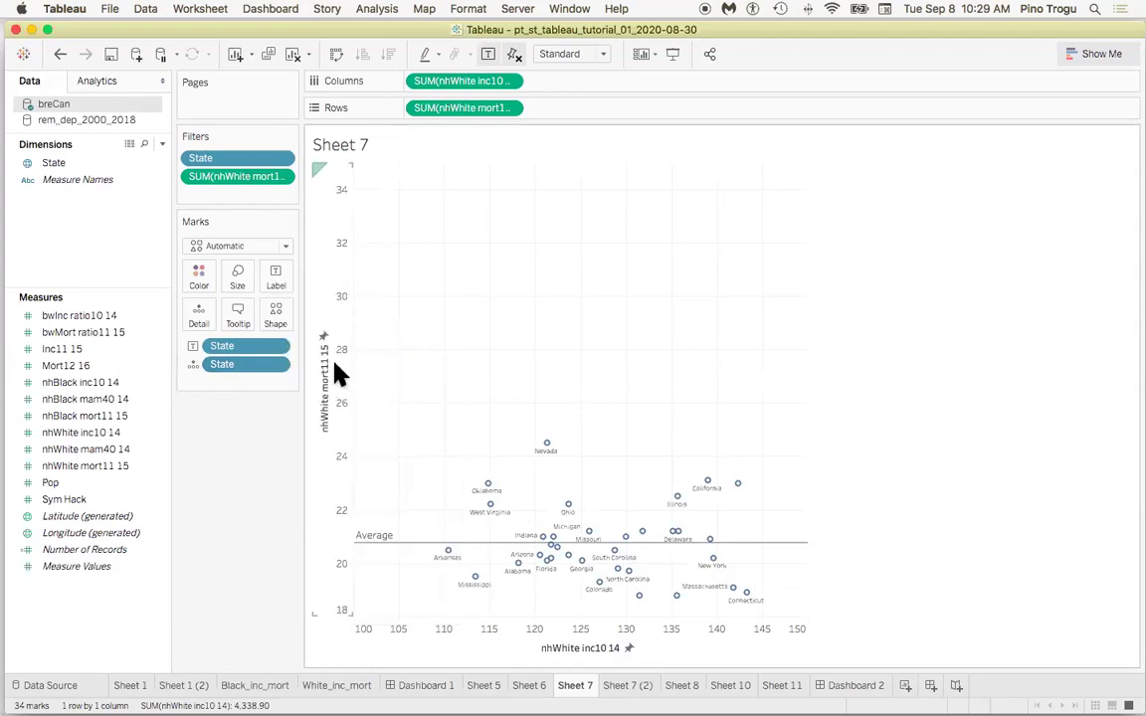
Set the font size of the state mark labels in Sheet 7 (2) to 6 pt
{"action": "left_click", "coordinate": [628, 685]}
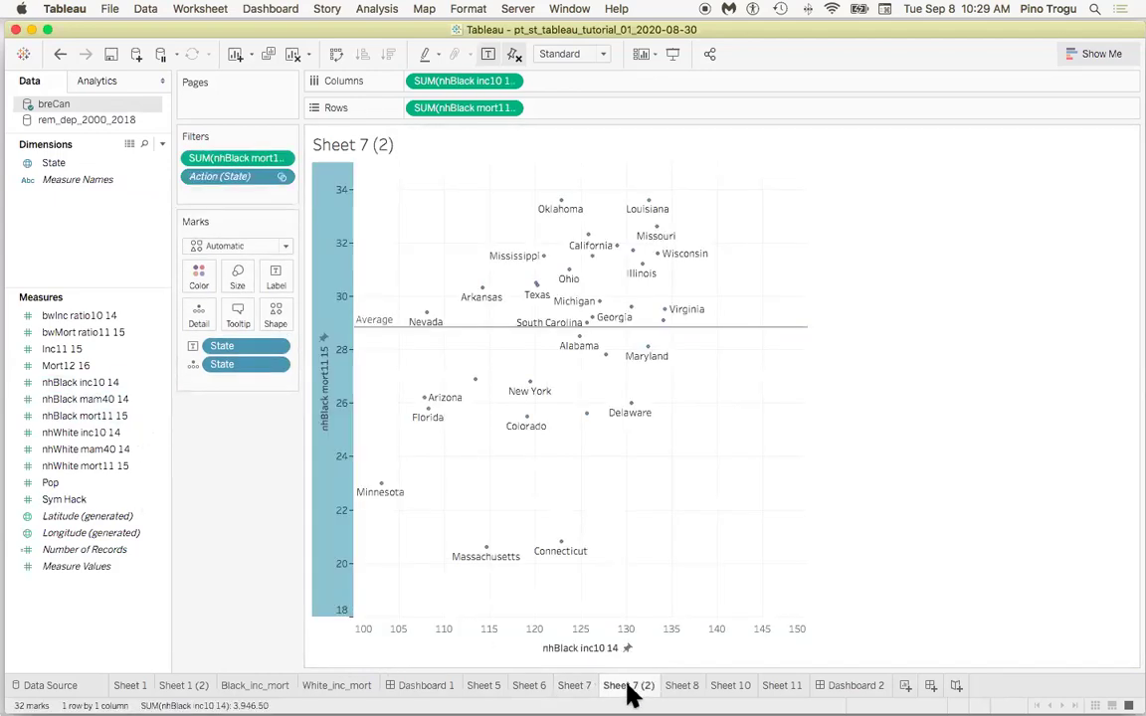
{"action": "left_click", "coordinate": [278, 275]}
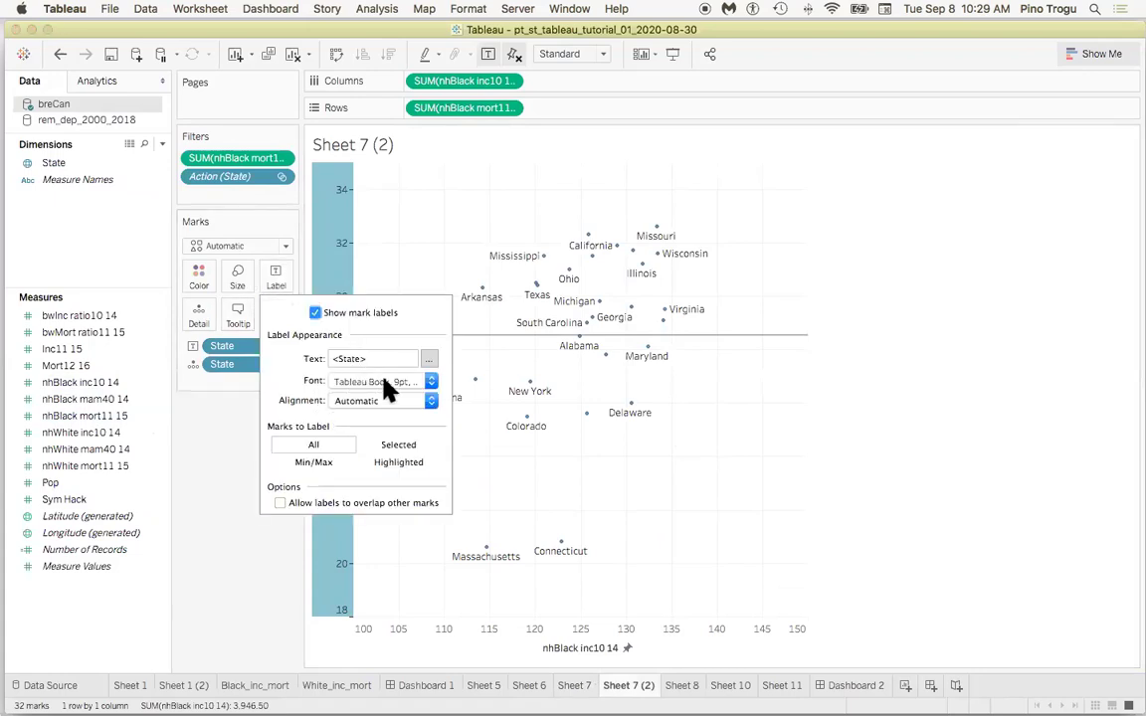
{"action": "left_click", "coordinate": [346, 383]}
{"action": "left_click", "coordinate": [353, 433]}
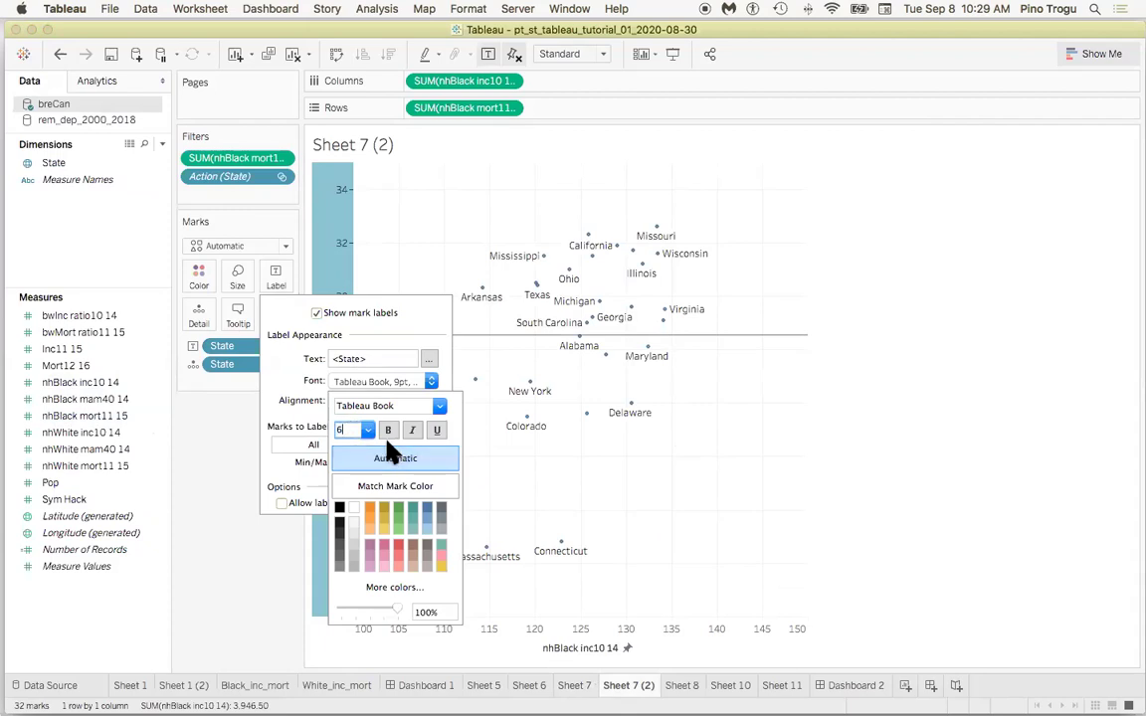
{"action": "type", "text": "6"}
{"action": "left_click", "coordinate": [760, 501]}
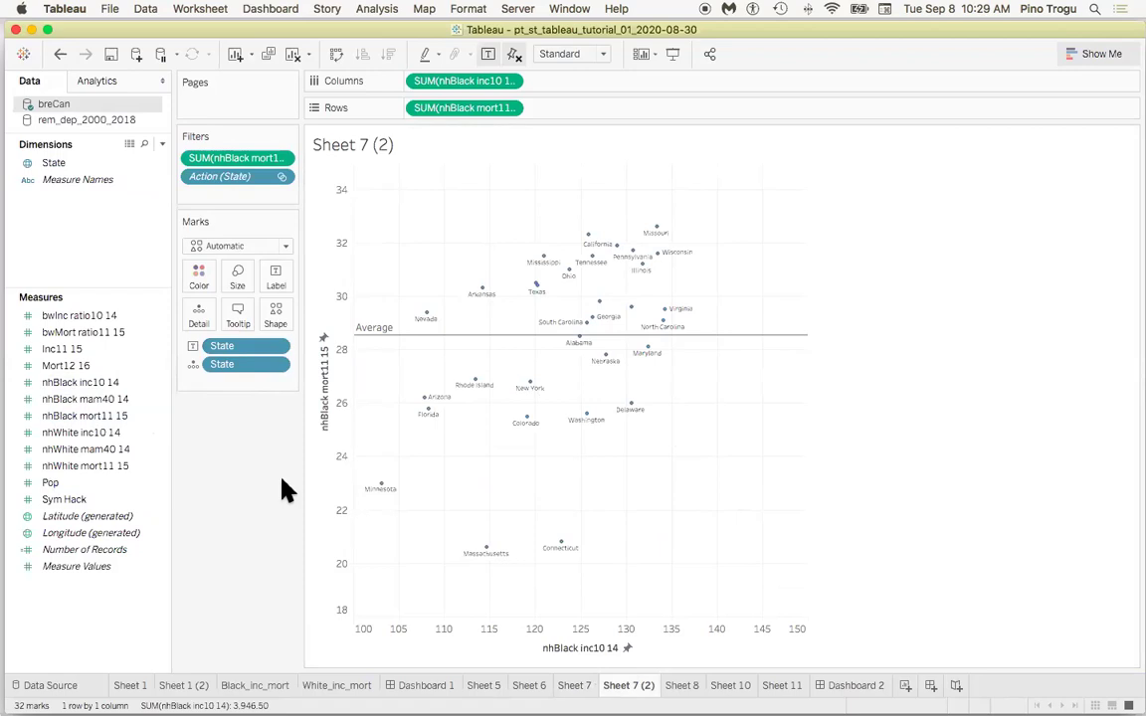
Open Dashboard 2 and compare the label and mark sizes of the two scatter plots
{"action": "mouse_move", "coordinate": [603, 310]}
{"action": "left_click", "coordinate": [856, 686]}
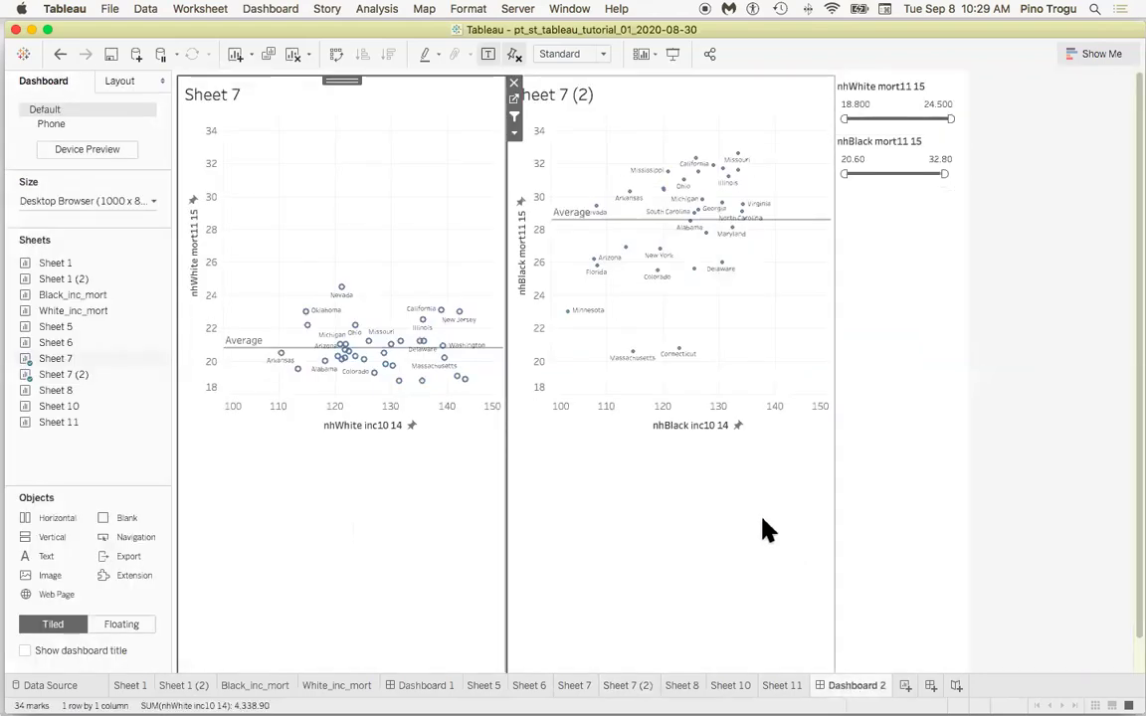
{"action": "mouse_move", "coordinate": [378, 366]}
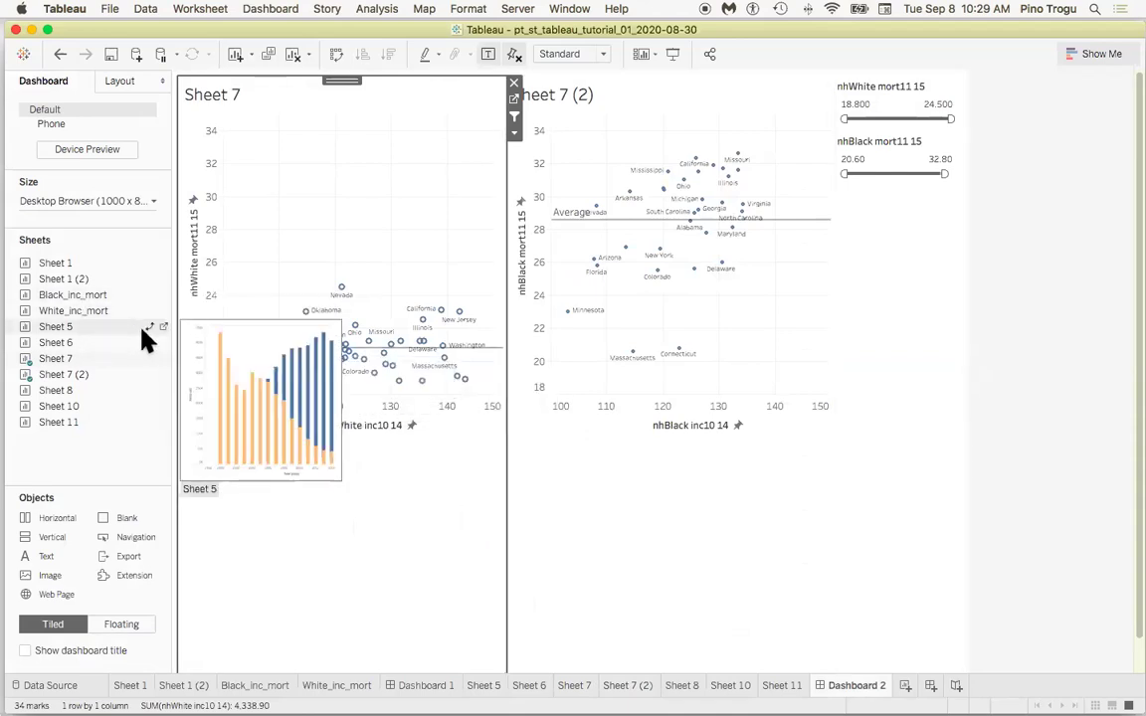
Go back to the Sheet 7 worksheet and enlarge its scatter plot marks a little more
{"action": "left_click", "coordinate": [164, 360]}
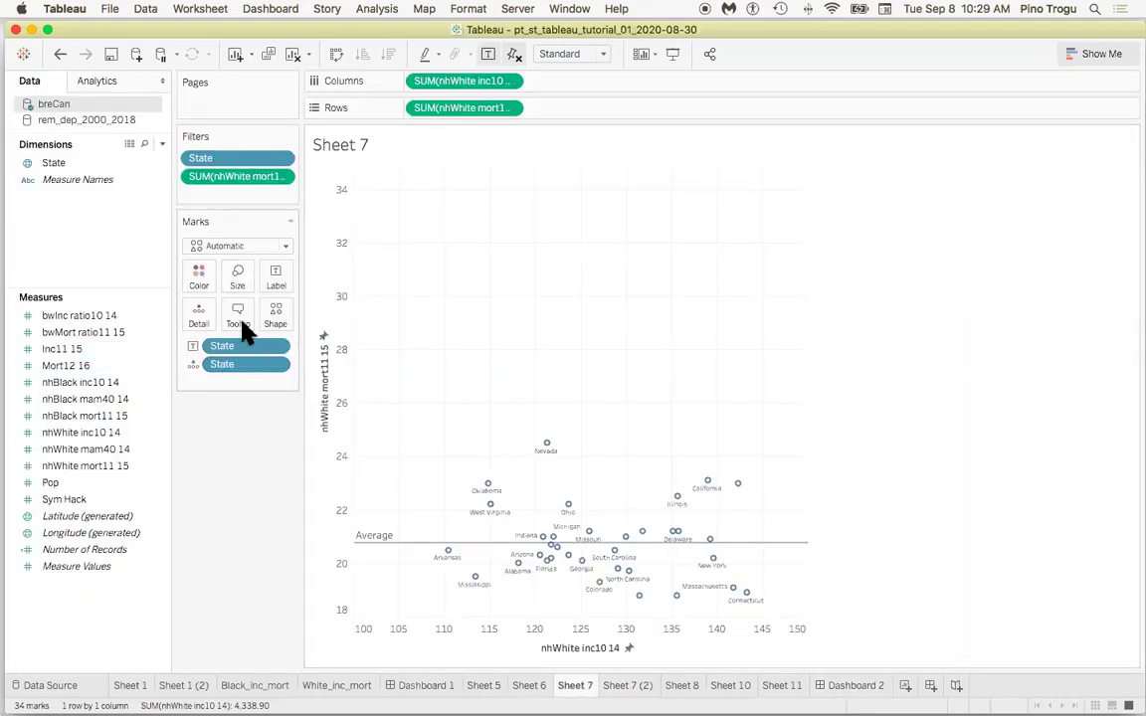
{"action": "left_click", "coordinate": [239, 282]}
{"action": "left_click_drag", "start_coordinate": [248, 321], "coordinate": [247, 314]}
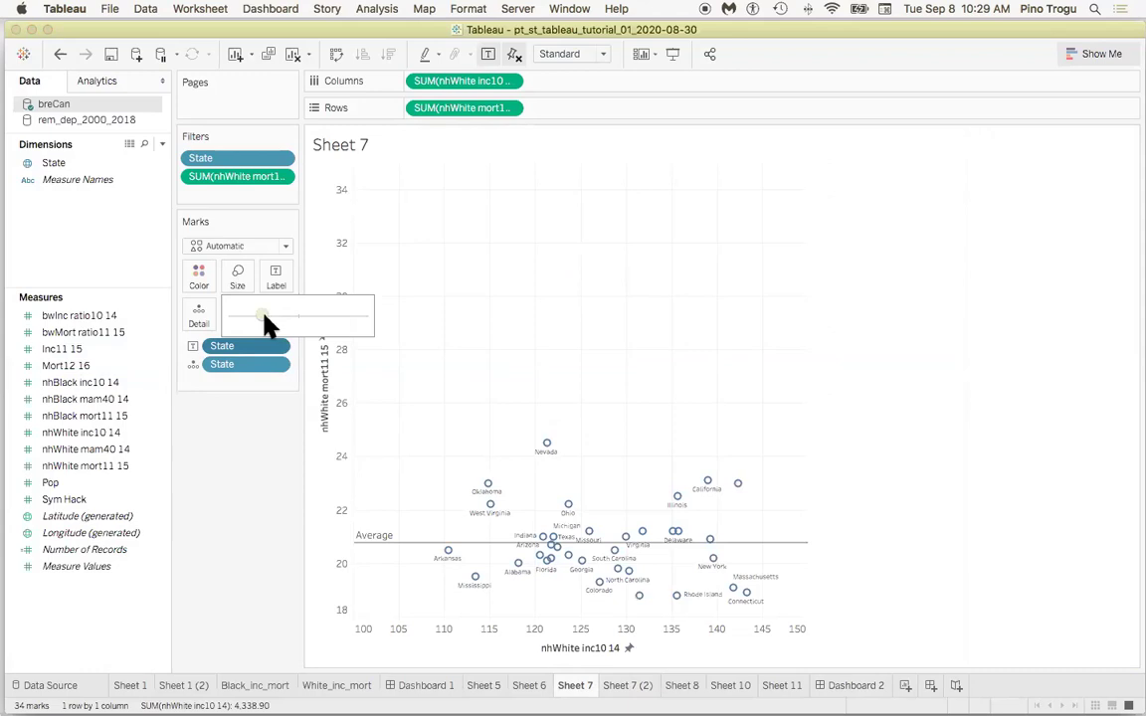
{"action": "left_click", "coordinate": [142, 237]}
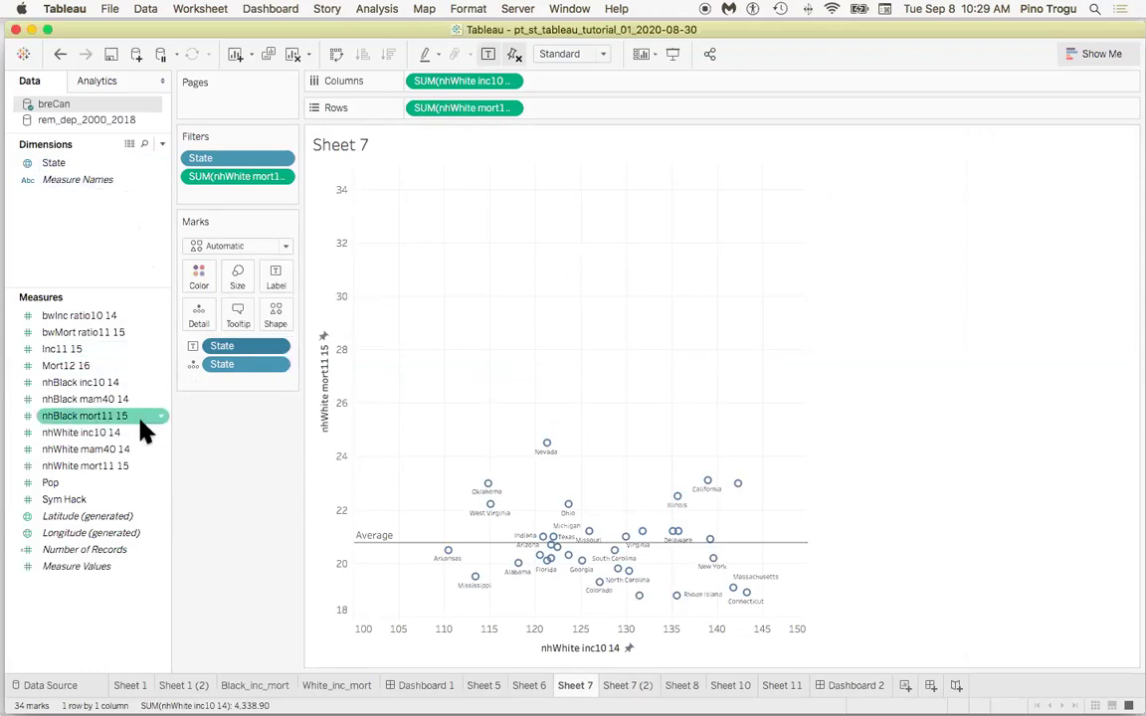
Enlarge the Sheet 7 (2) scatter plot marks to match the mark size in Sheet 7
{"action": "left_click", "coordinate": [625, 686]}
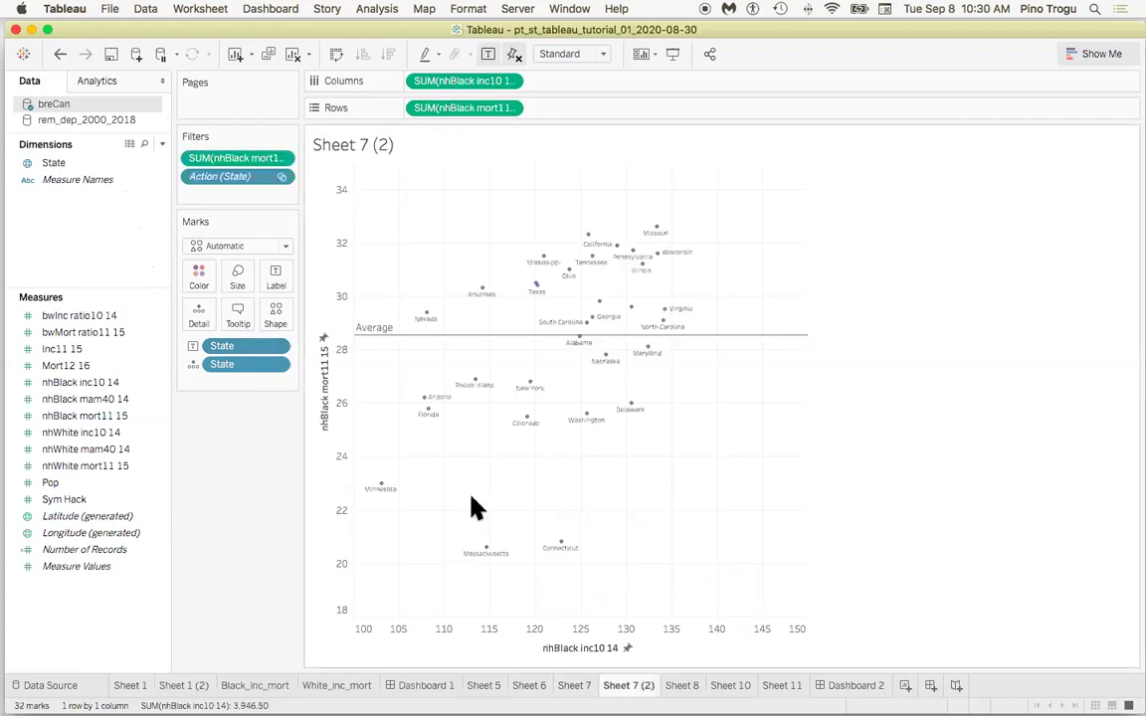
{"action": "left_click", "coordinate": [236, 275]}
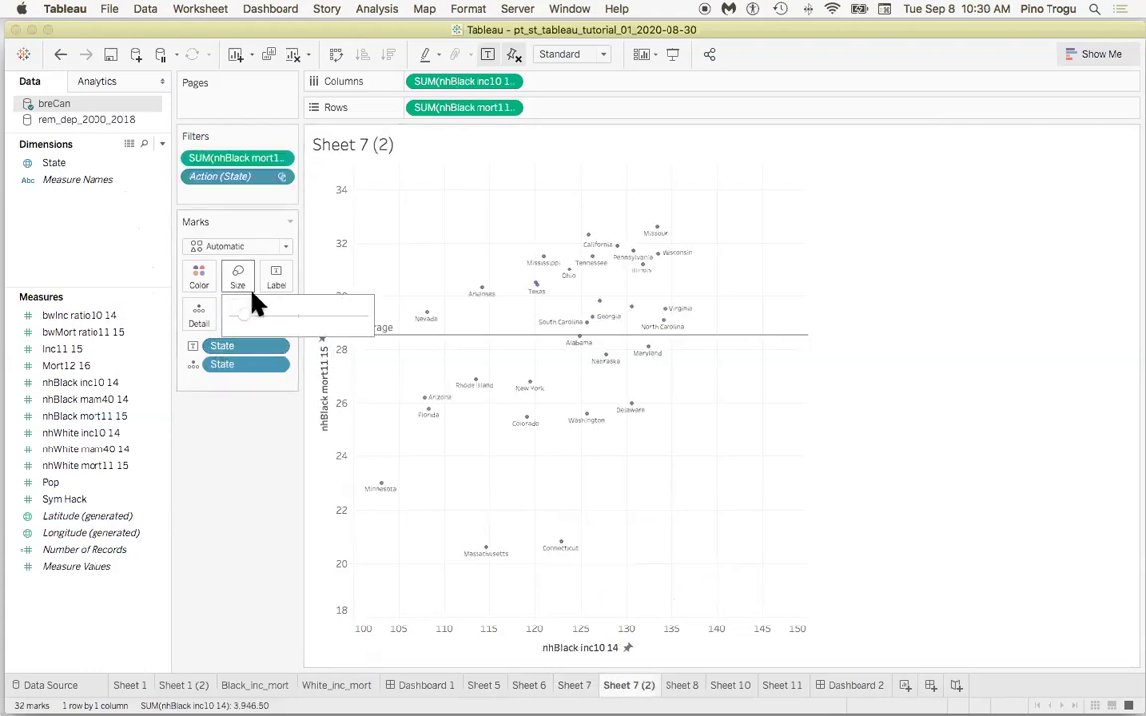
{"action": "left_click", "coordinate": [268, 320]}
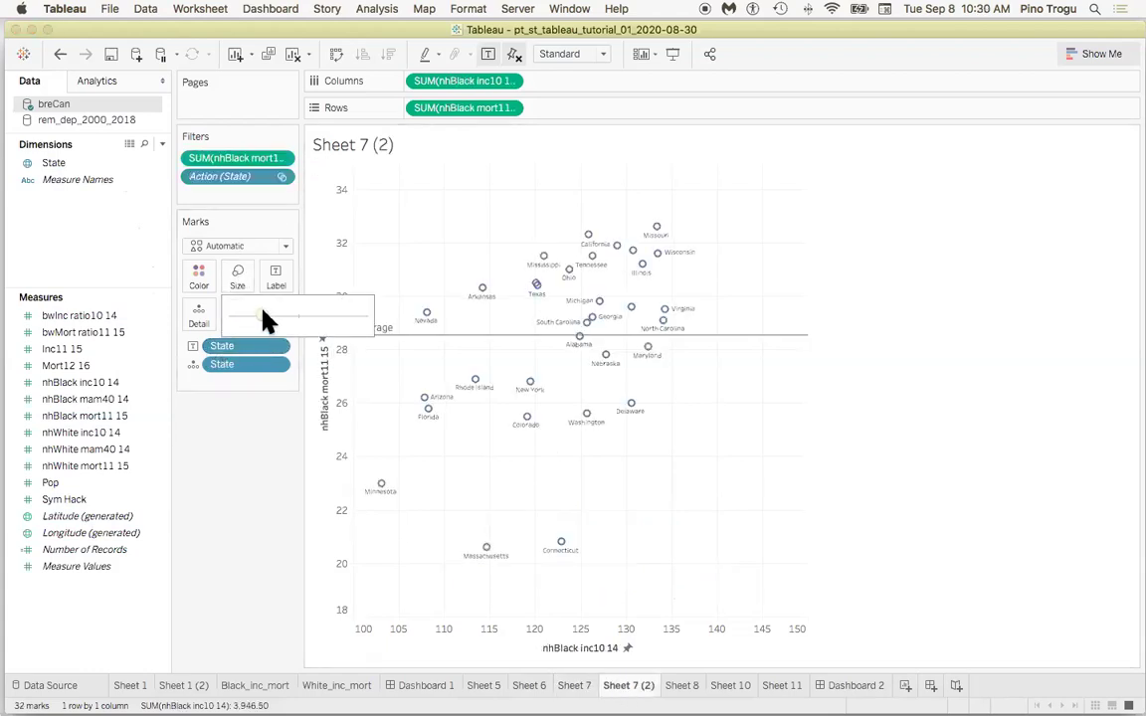
{"action": "left_click", "coordinate": [255, 450]}
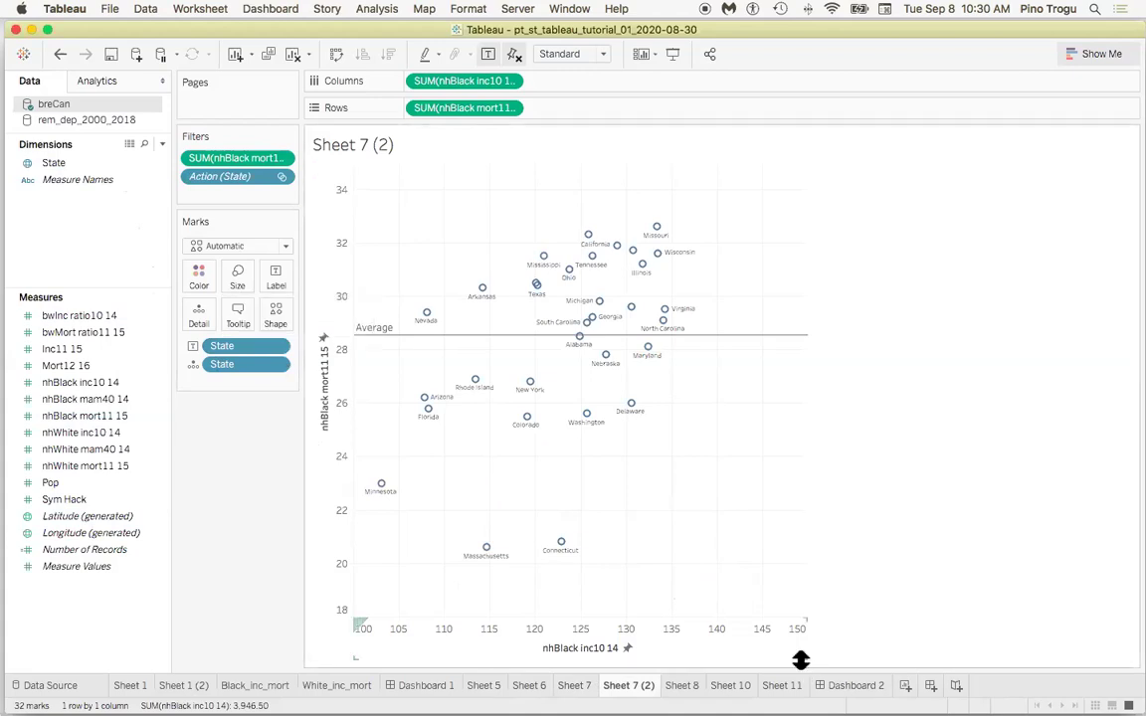
Return to Dashboard 2 and deselect the Sheet 7 plot to view both updated plots
{"action": "left_click", "coordinate": [846, 686]}
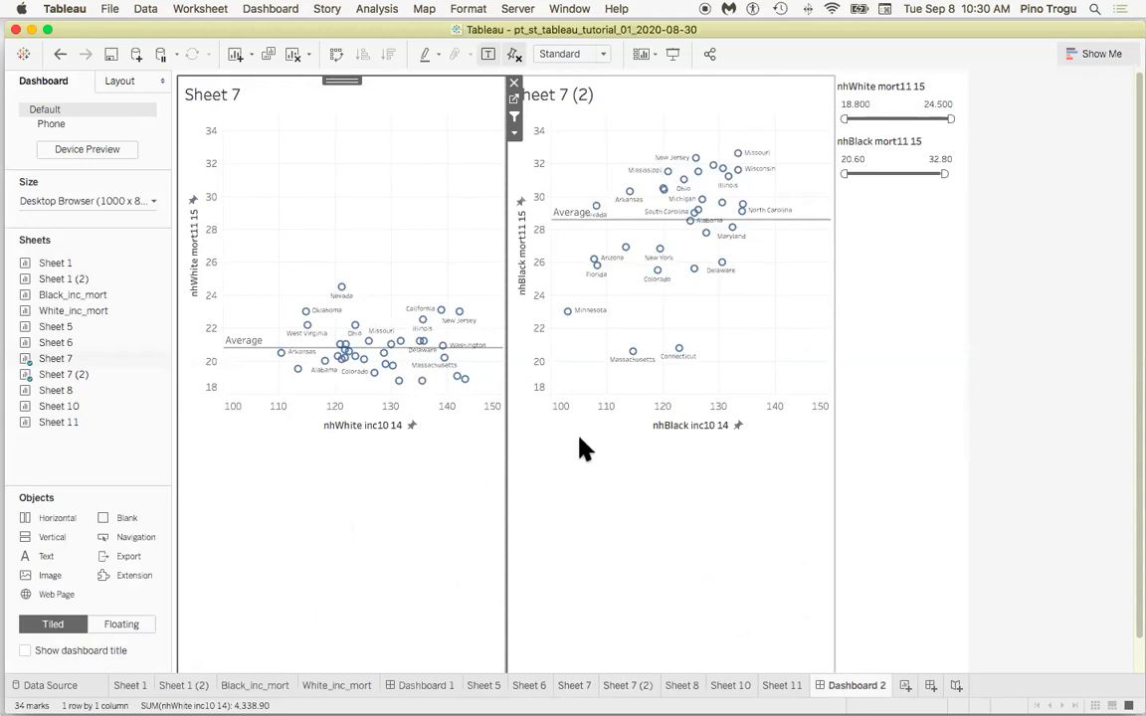
{"action": "left_click", "coordinate": [921, 406]}
{"action": "left_click", "coordinate": [1000, 408]}
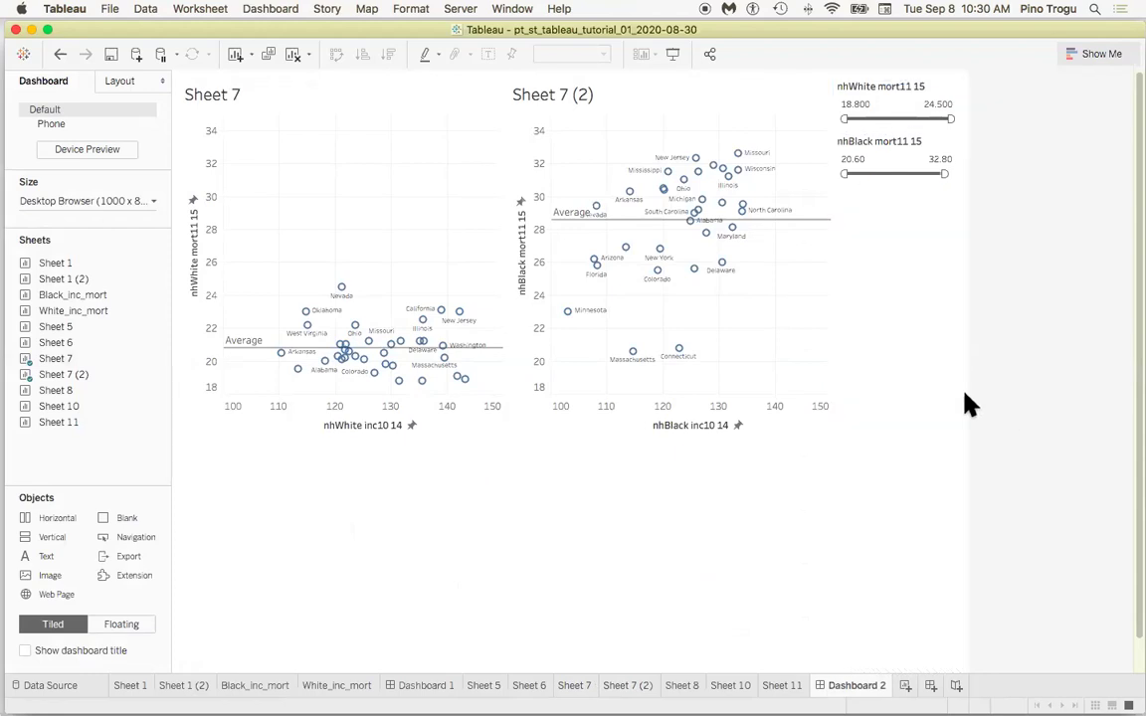
Start printing Dashboard 2 and choose the 153 Color Tabloid Network printer
{"action": "left_click", "coordinate": [111, 9]}
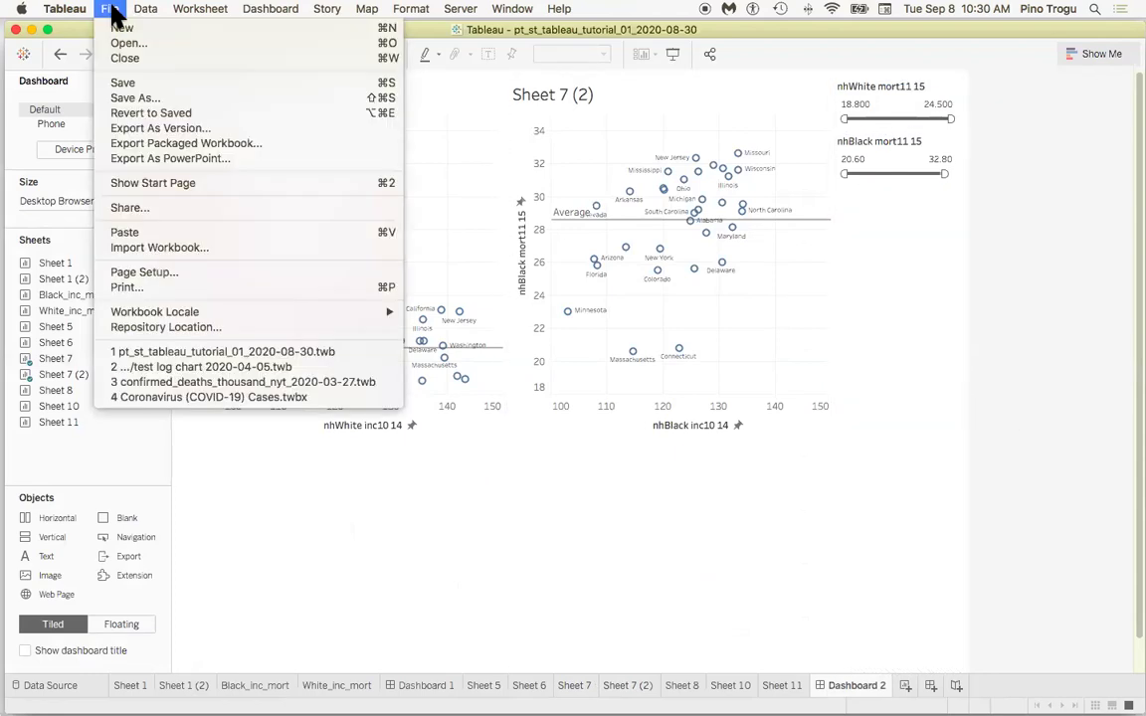
{"action": "left_click", "coordinate": [146, 289]}
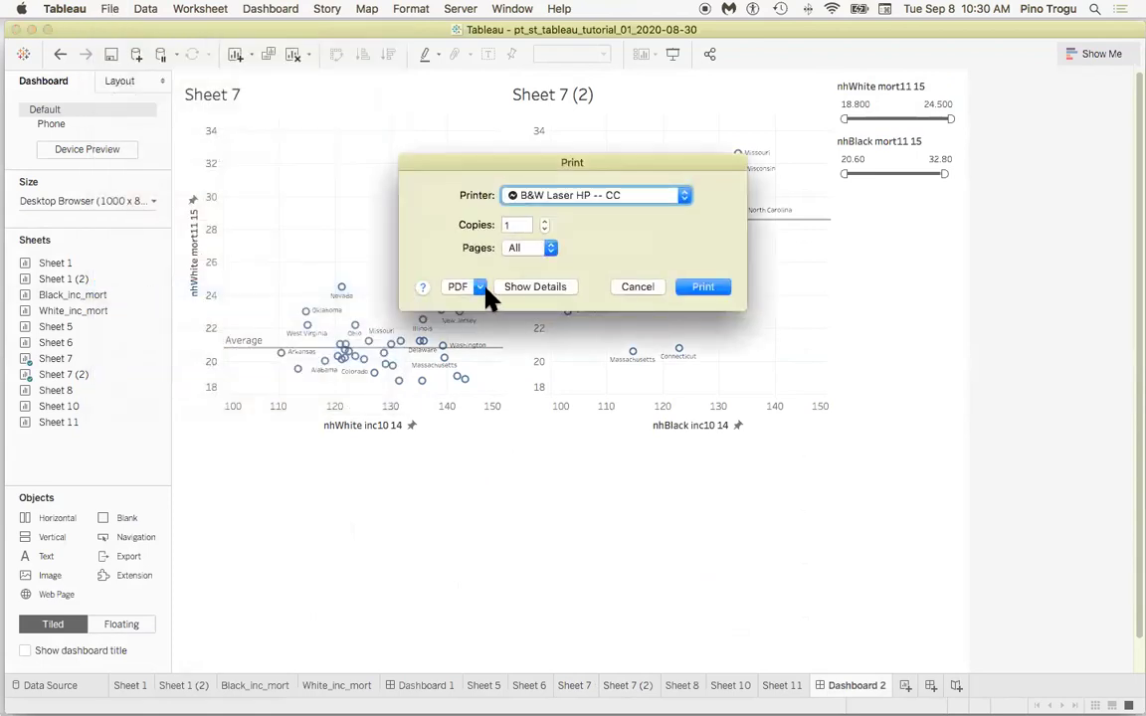
{"action": "left_click", "coordinate": [682, 195]}
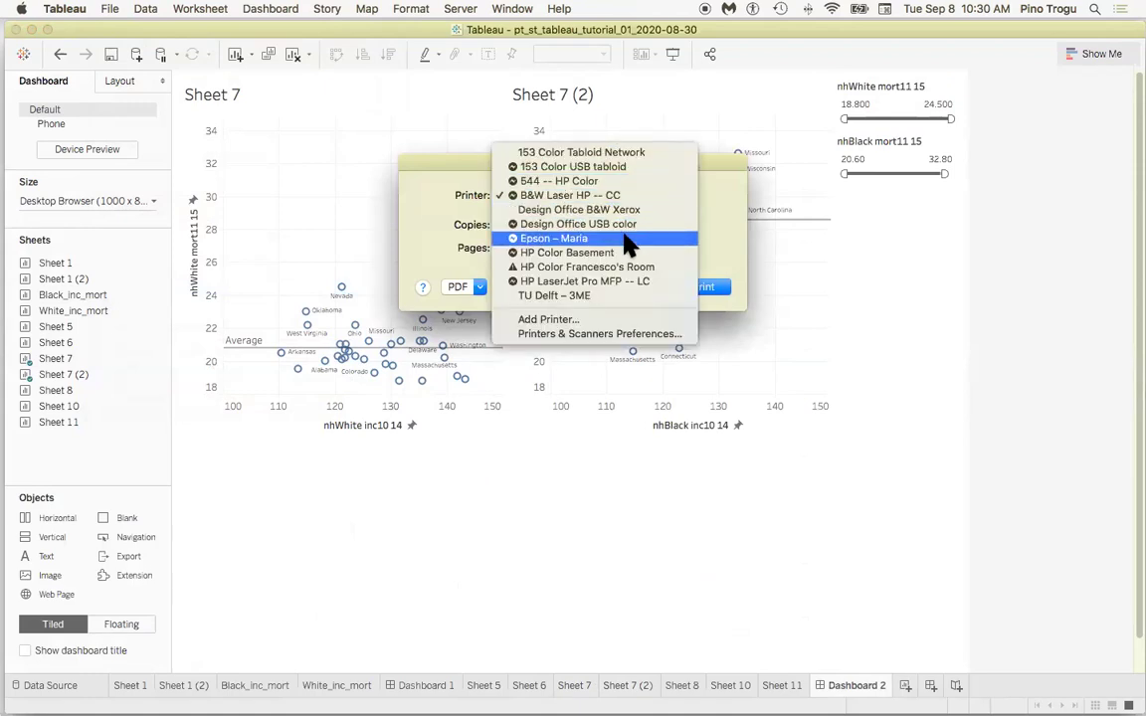
{"action": "left_click", "coordinate": [647, 167]}
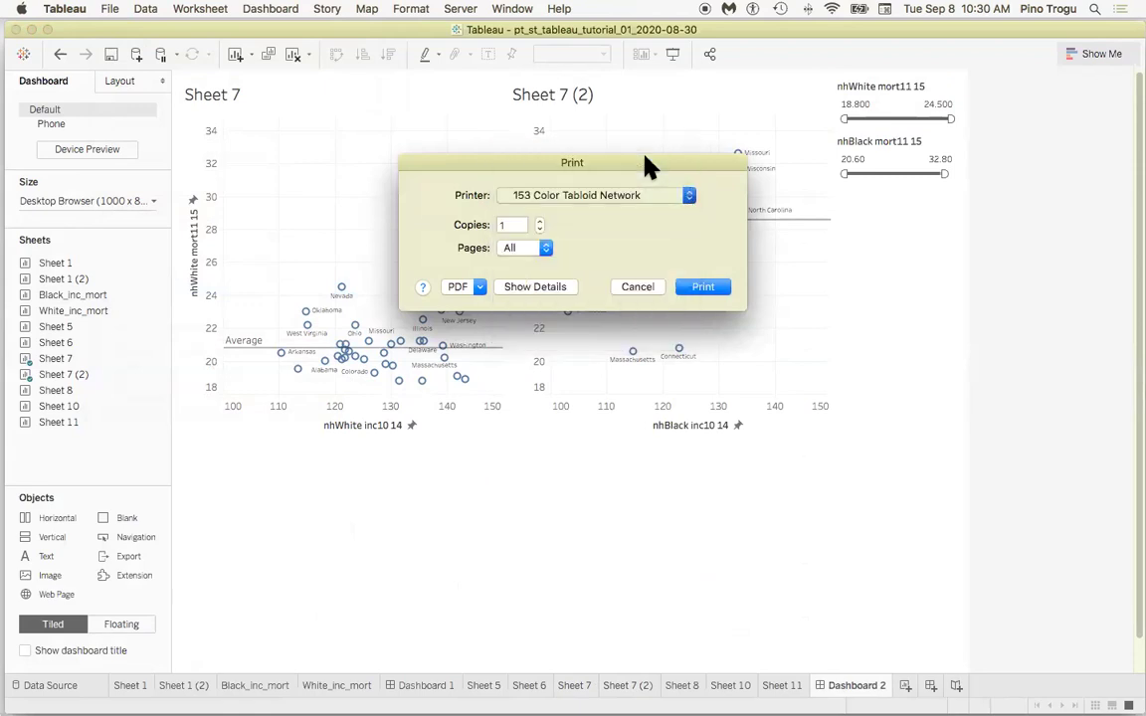
Save the printout as an Adobe PDF with the Oversized Pages settings, storing pt_st_tableau_tutorial_01_2020-08-30.pdf on the Desktop
{"action": "left_click", "coordinate": [482, 313]}
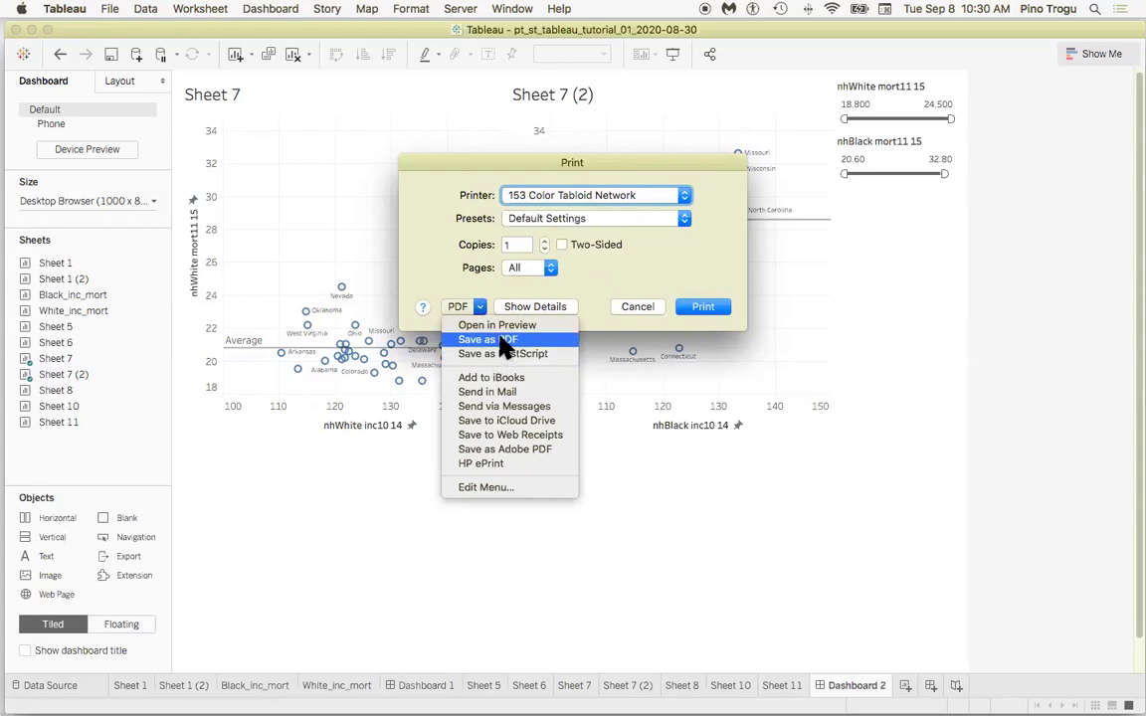
{"action": "left_click", "coordinate": [518, 450]}
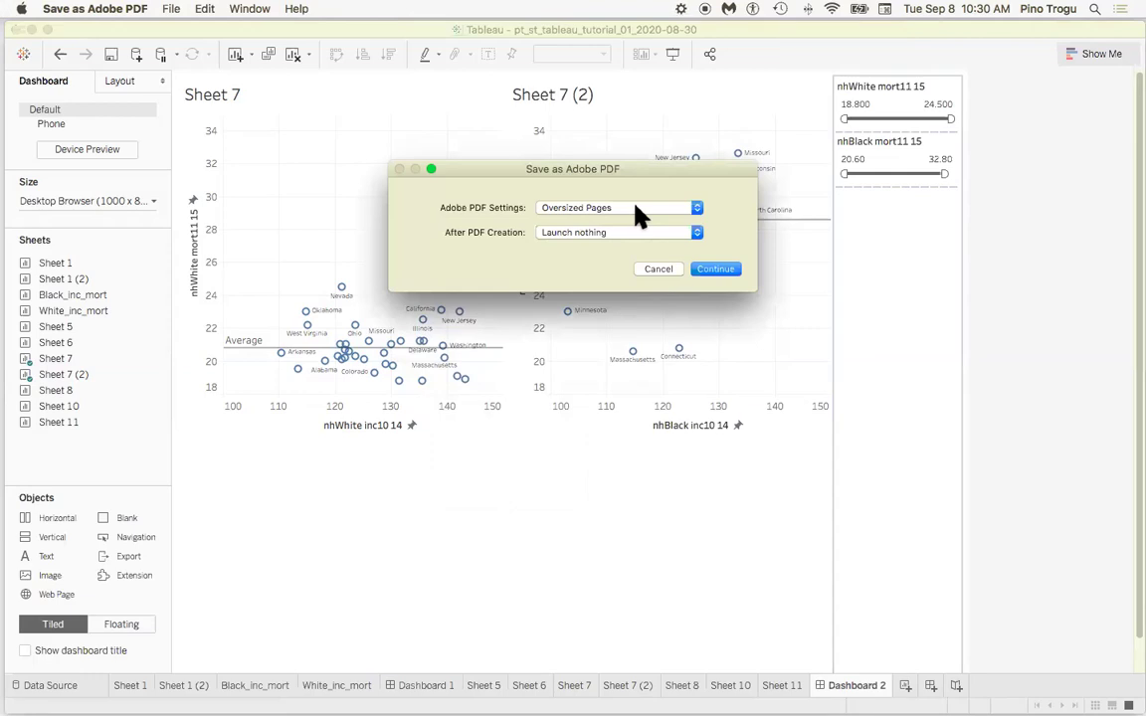
{"action": "left_click", "coordinate": [716, 269]}
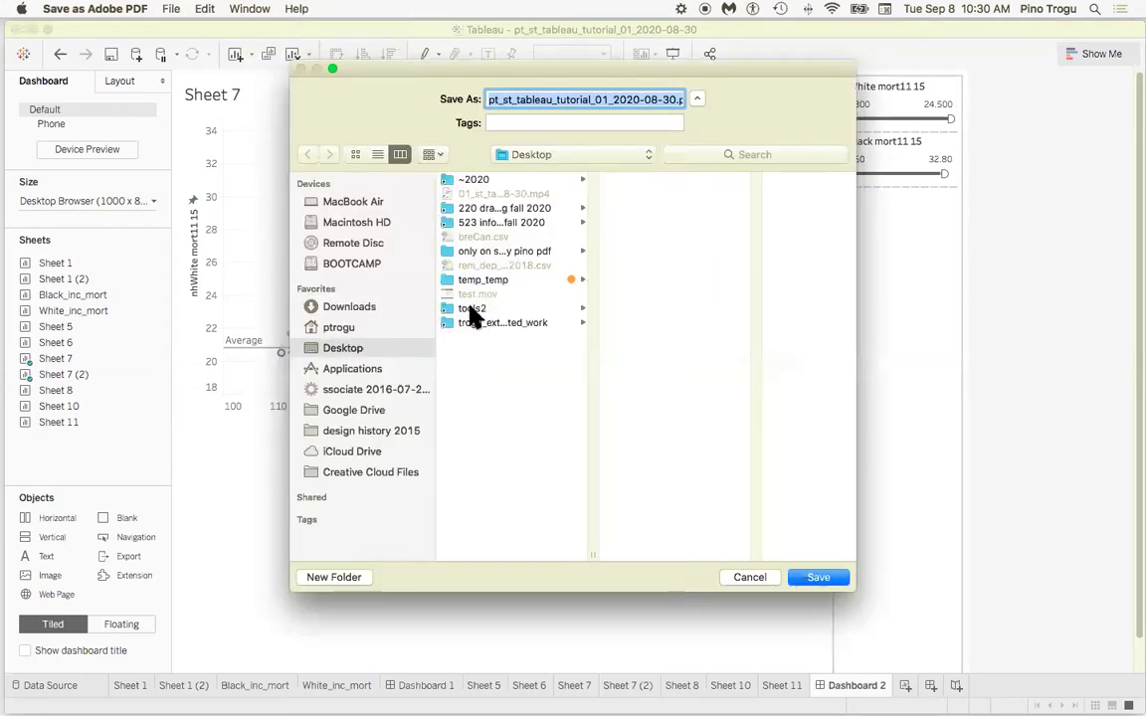
{"action": "left_click", "coordinate": [820, 579]}
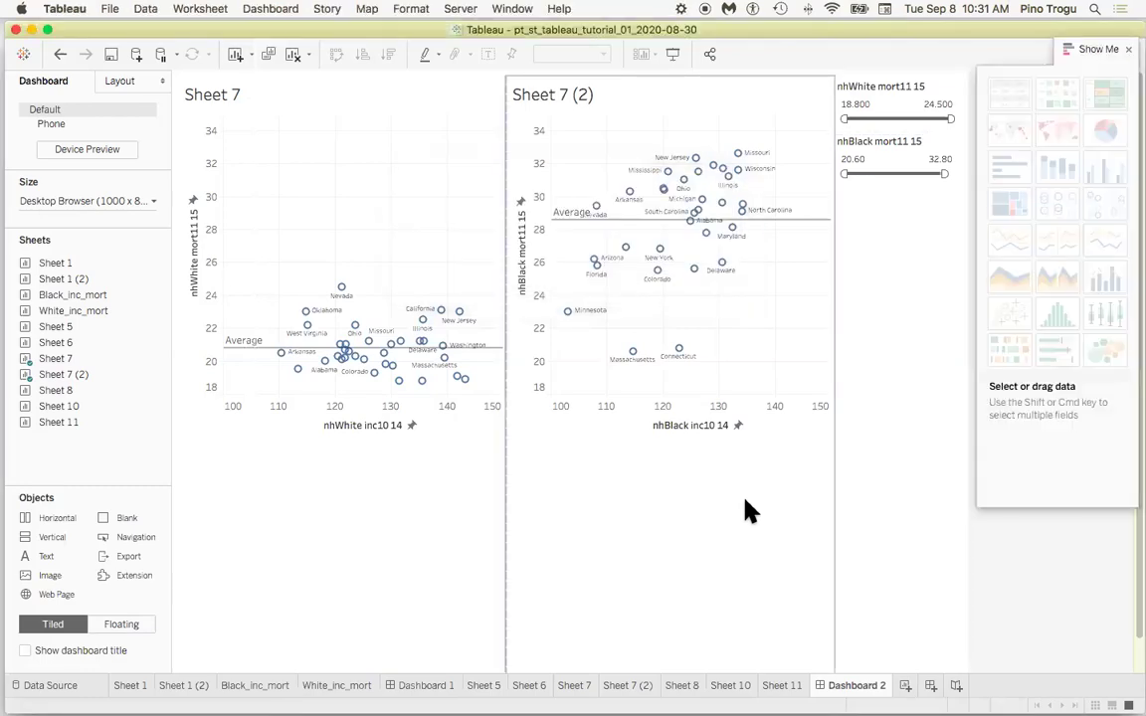
Minimize the workbook window, move the exported PDF to a clear spot on the desktop, and check its file information
{"action": "key", "text": "super+m"}
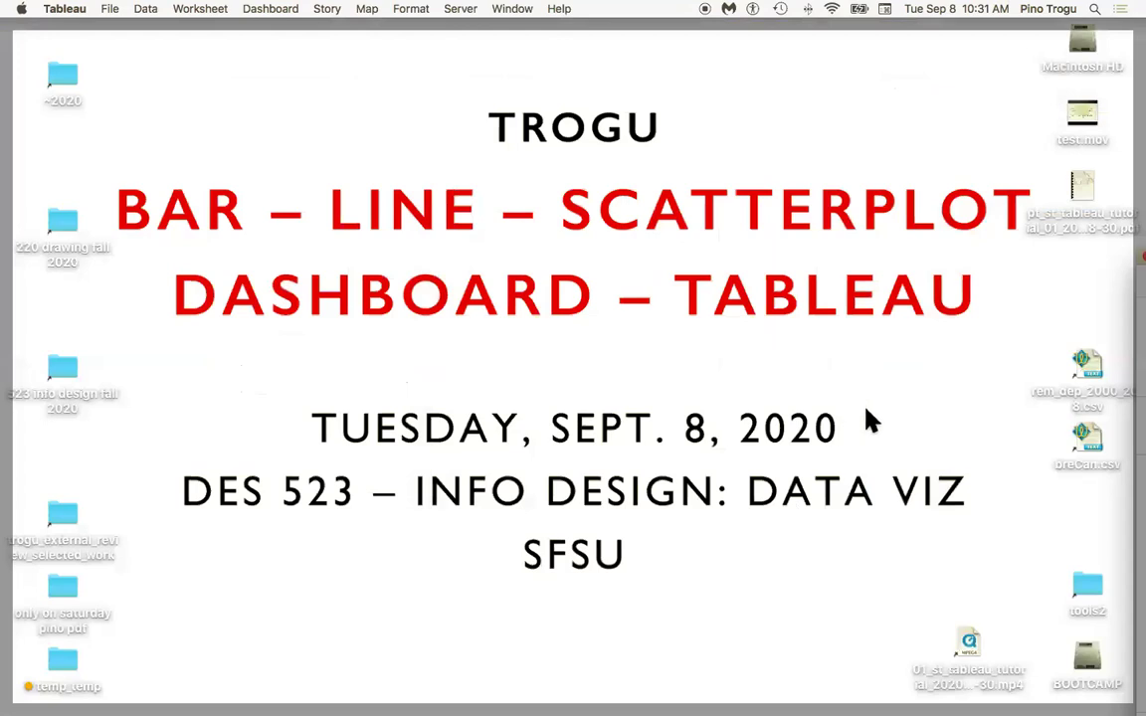
{"action": "left_click", "coordinate": [962, 412]}
{"action": "left_click_drag", "start_coordinate": [1087, 204], "coordinate": [967, 289]}
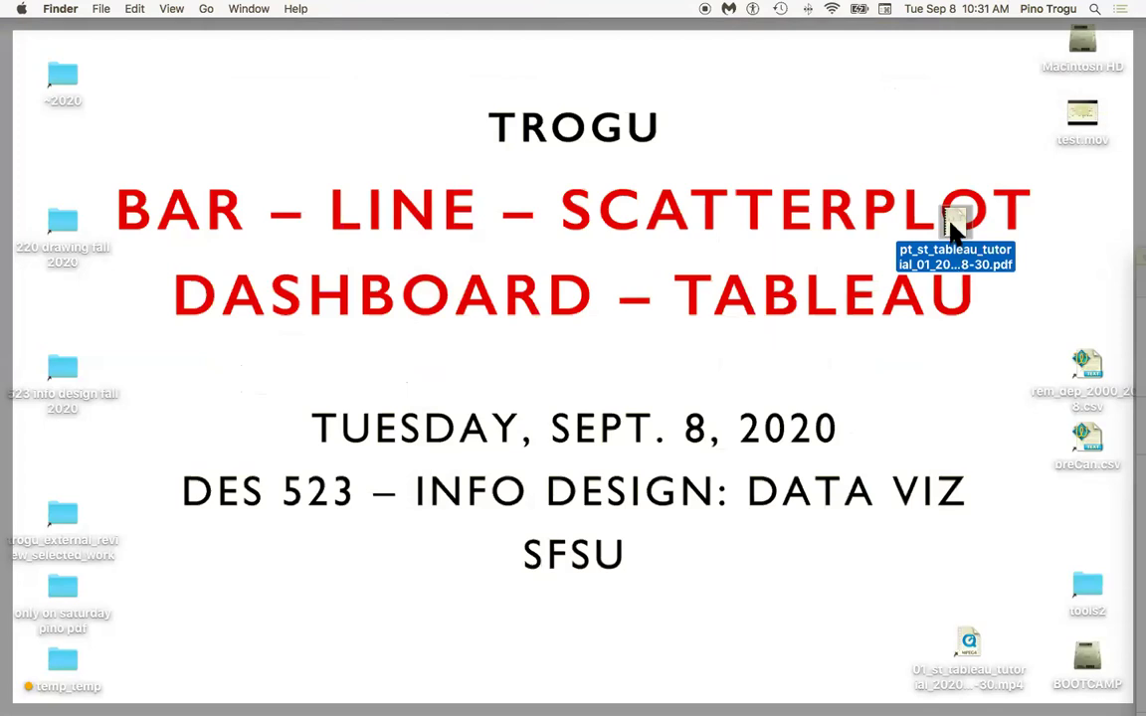
{"action": "key", "text": "super+i"}
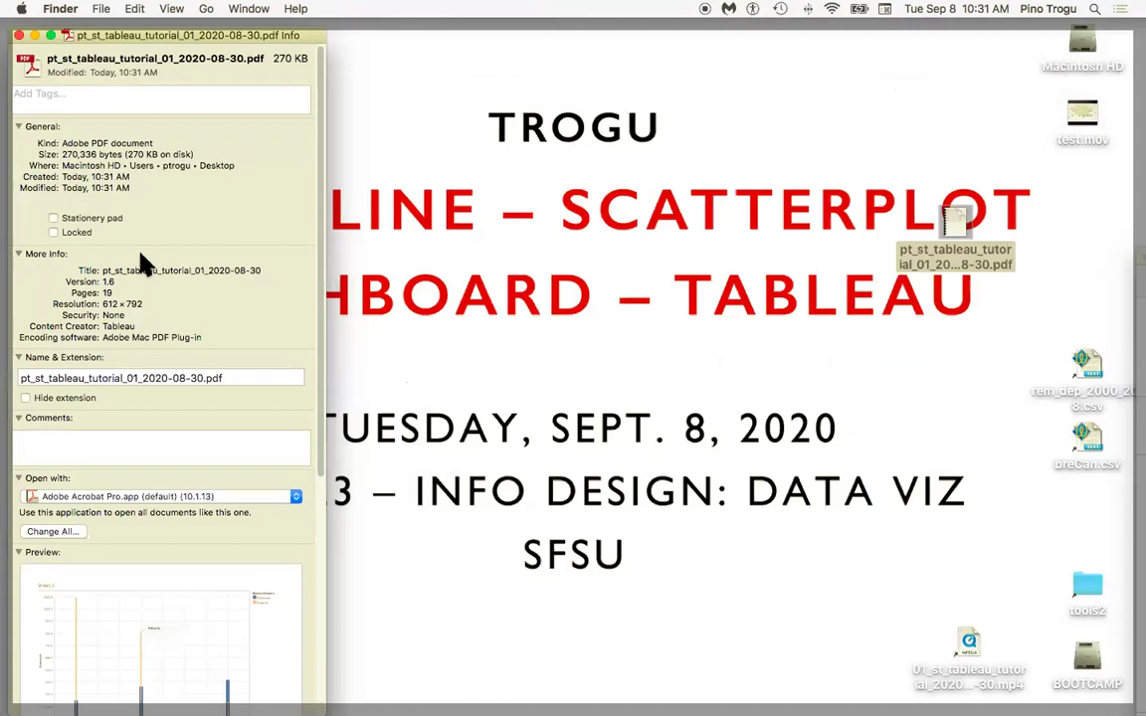
{"action": "left_click", "coordinate": [19, 36]}
Load the exported PDF into Illustrator and page forward through the import preview towards the Dashboard 2 page
{"action": "left_click_drag", "start_coordinate": [960, 227], "coordinate": [794, 679]}
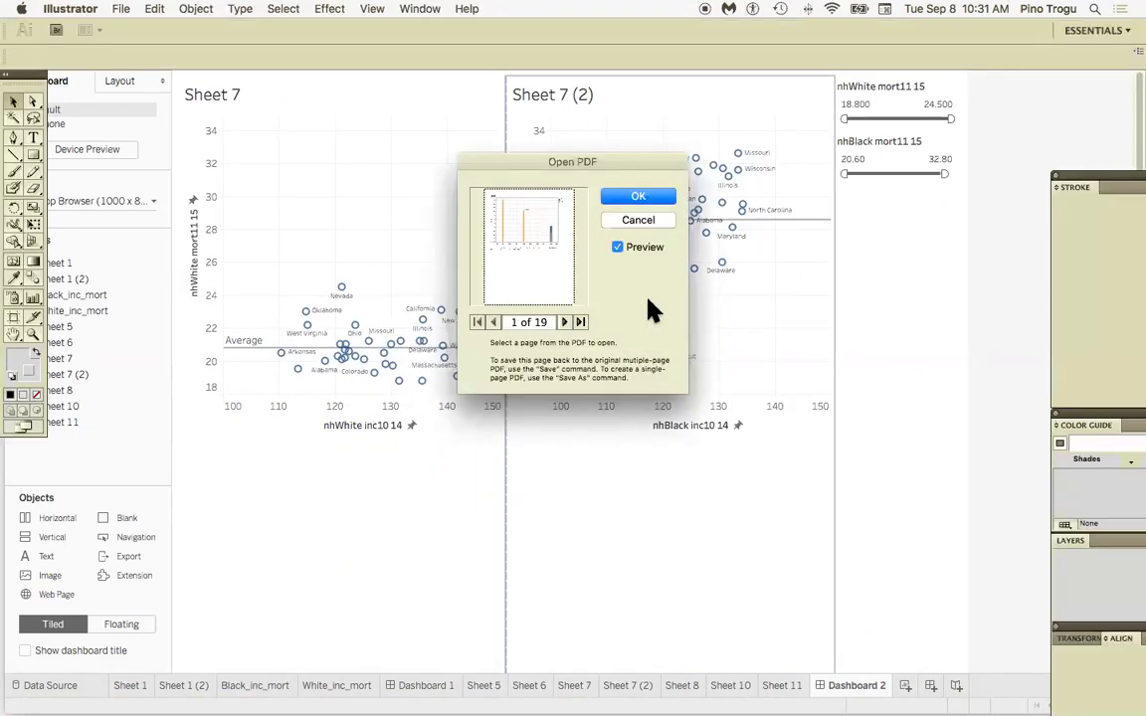
{"action": "left_click", "coordinate": [567, 323]}
{"action": "left_click", "coordinate": [566, 323]}
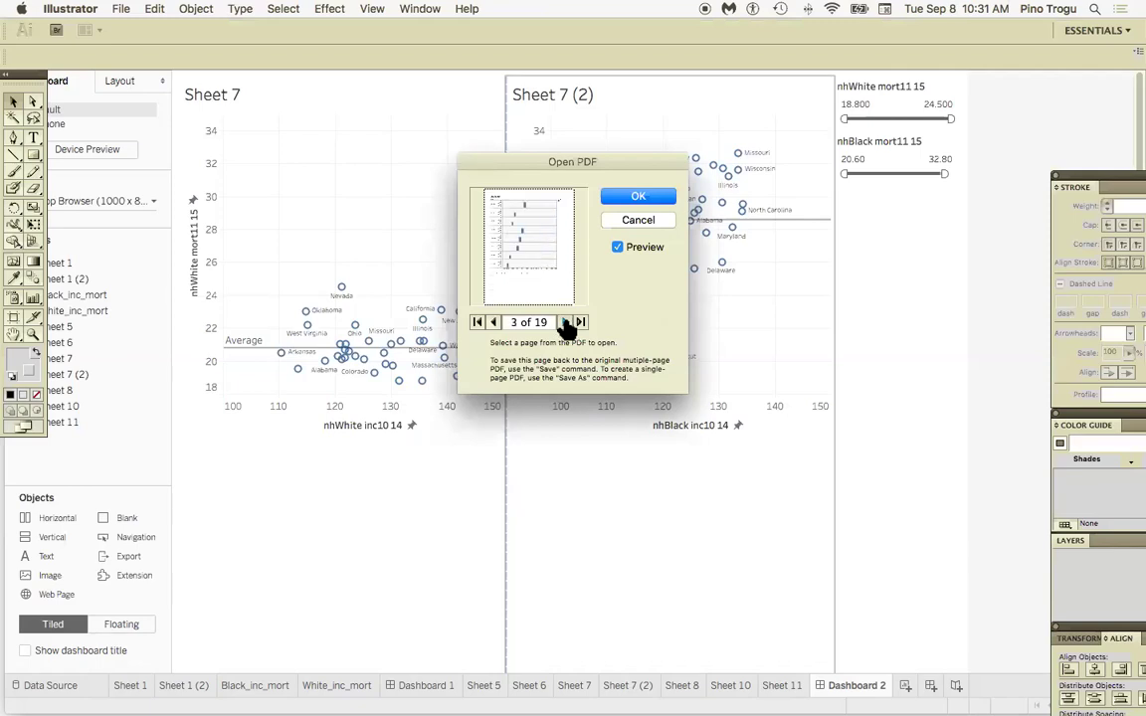
{"action": "left_click", "coordinate": [566, 323]}
{"action": "left_click", "coordinate": [566, 323]}
{"action": "left_click", "coordinate": [566, 323]}
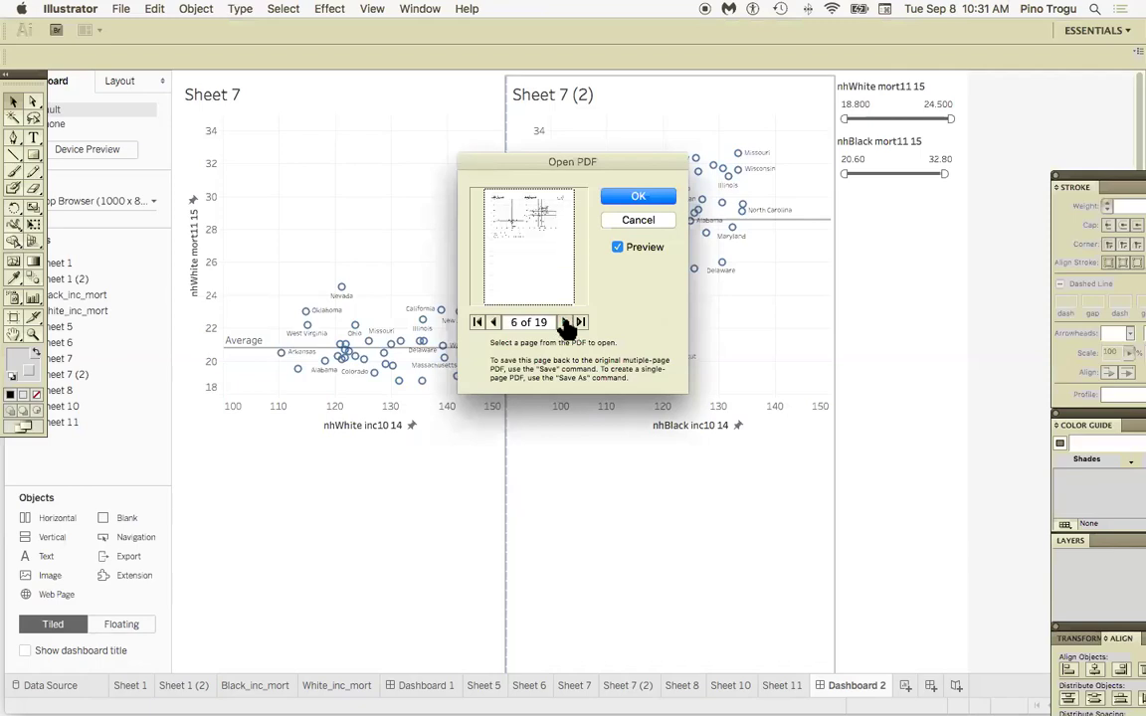
{"action": "left_click", "coordinate": [566, 324]}
{"action": "left_click", "coordinate": [566, 324]}
{"action": "left_click", "coordinate": [566, 323]}
{"action": "left_click", "coordinate": [566, 323]}
{"action": "left_click", "coordinate": [567, 323]}
{"action": "left_click", "coordinate": [566, 323]}
{"action": "left_click", "coordinate": [566, 324]}
{"action": "left_click", "coordinate": [566, 324]}
{"action": "left_click", "coordinate": [566, 324]}
{"action": "left_click", "coordinate": [567, 324]}
{"action": "left_click", "coordinate": [566, 323]}
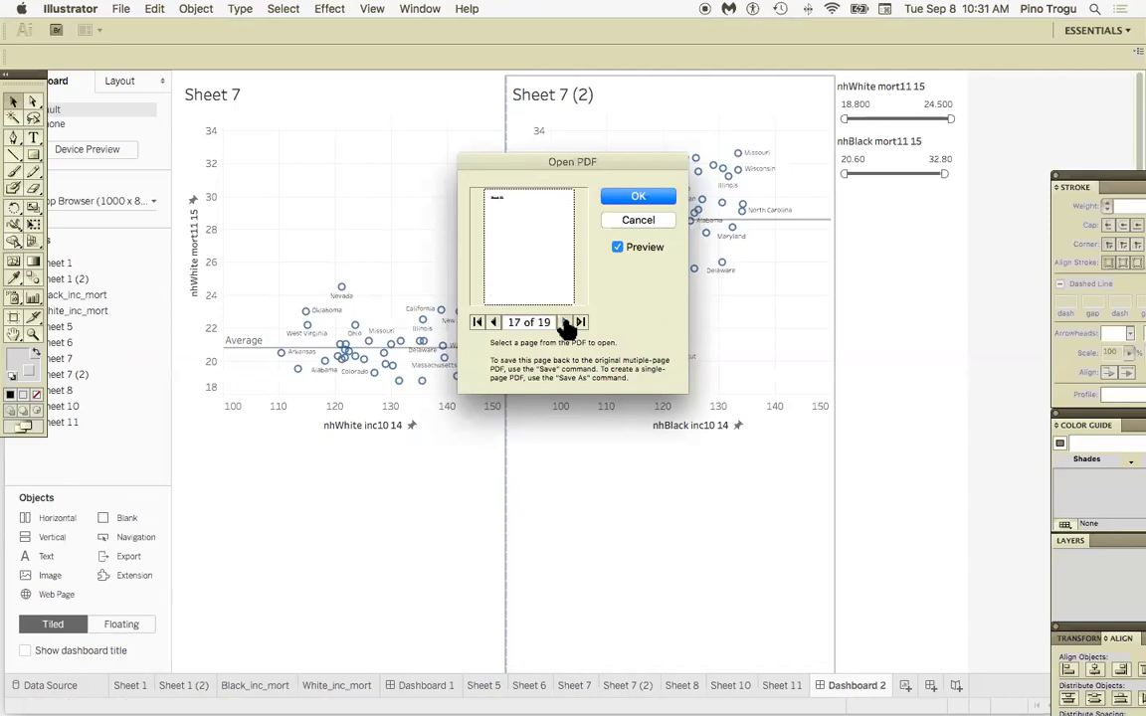
{"action": "left_click", "coordinate": [566, 323]}
Open page 19 of the PDF, the two-plot dashboard, and accept substitute fonts for the missing ones
{"action": "left_click", "coordinate": [628, 198]}
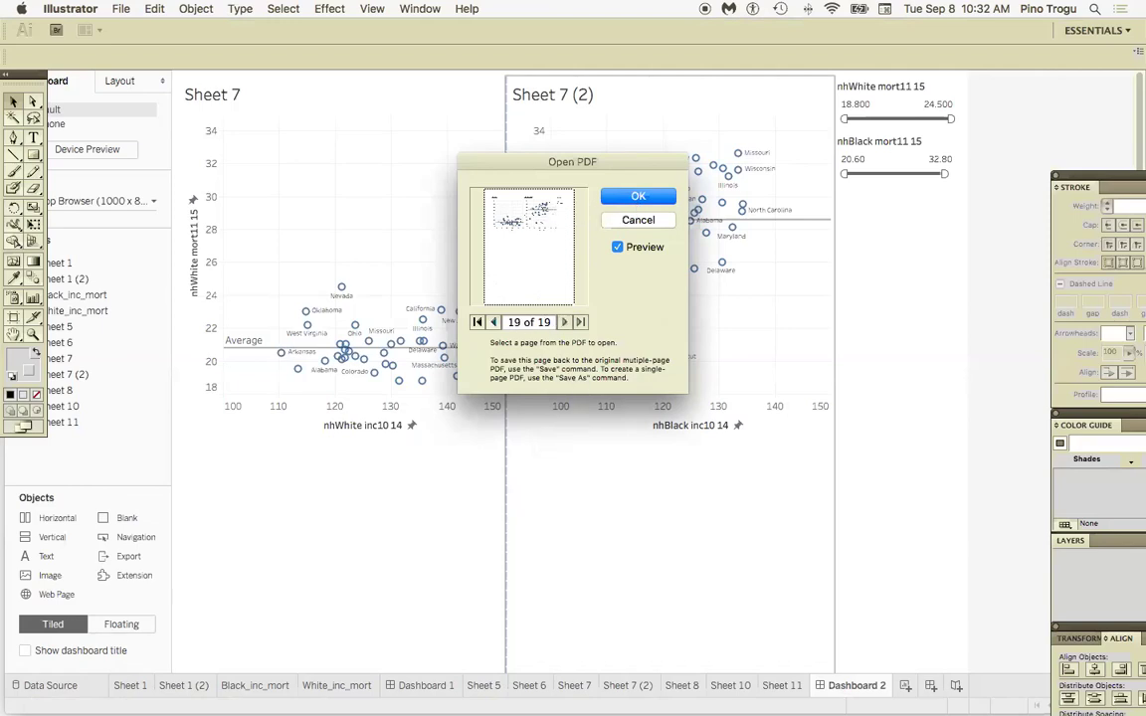
{"action": "left_click", "coordinate": [494, 321]}
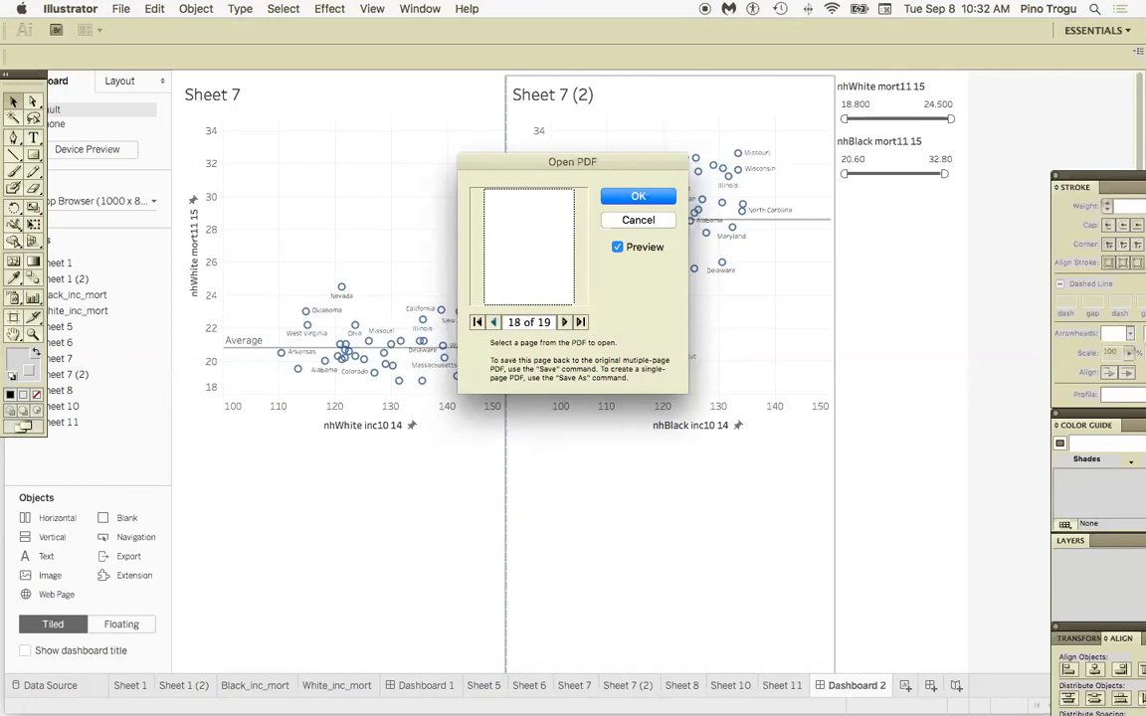
{"action": "key", "text": "Right"}
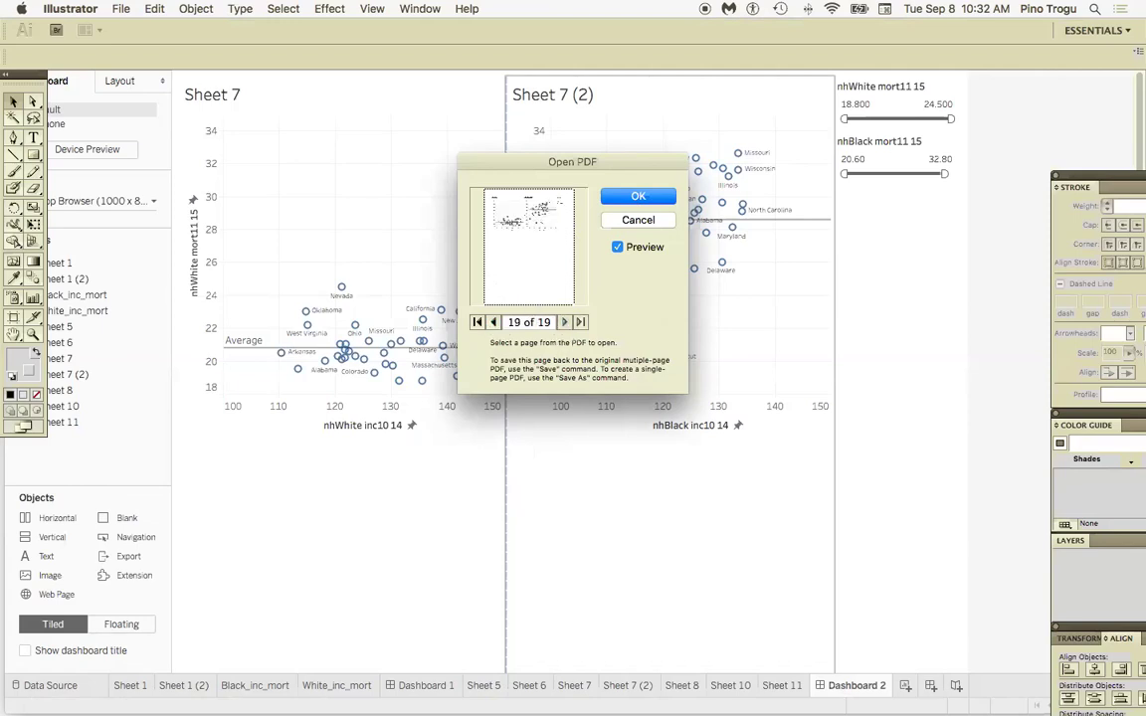
{"action": "left_click", "coordinate": [635, 198]}
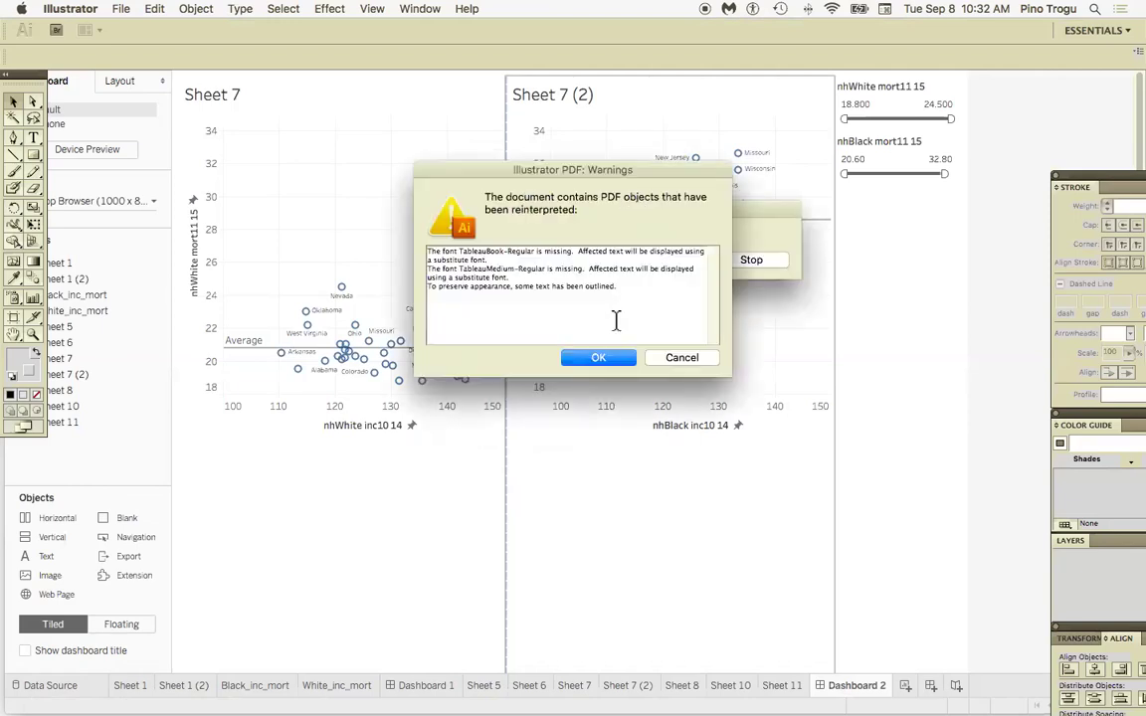
{"action": "left_click", "coordinate": [598, 358]}
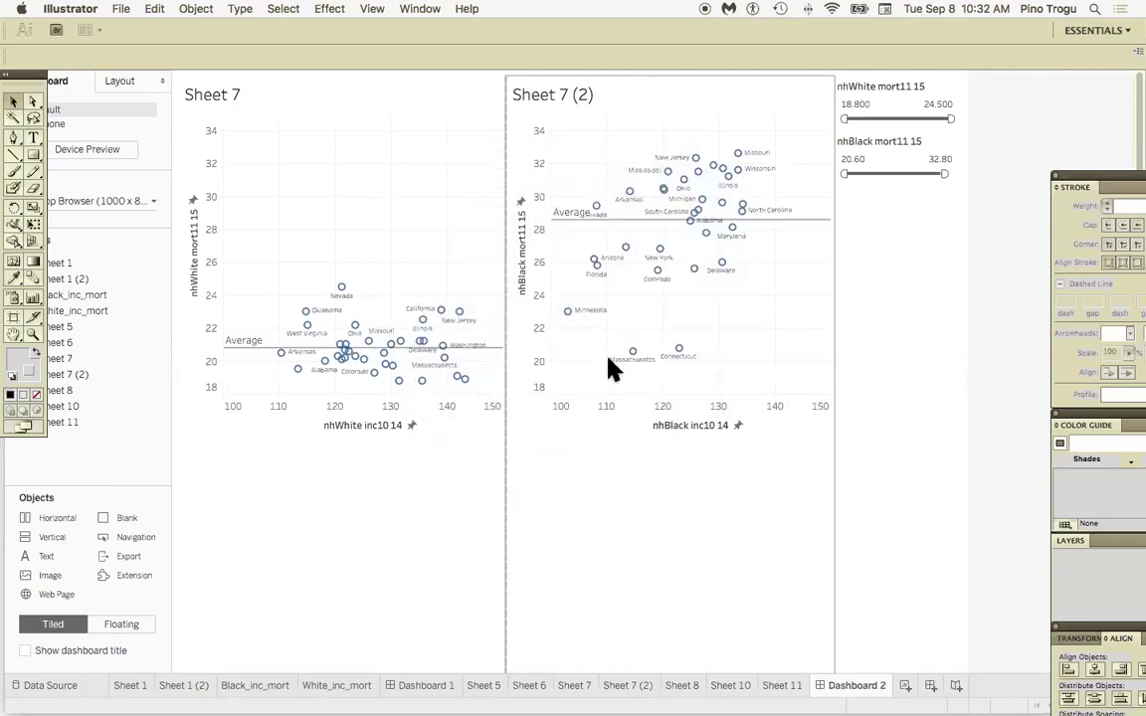
Select all the dashboard artwork, release its clipping masks, and deselect everything
{"action": "key", "text": "super+equal"}
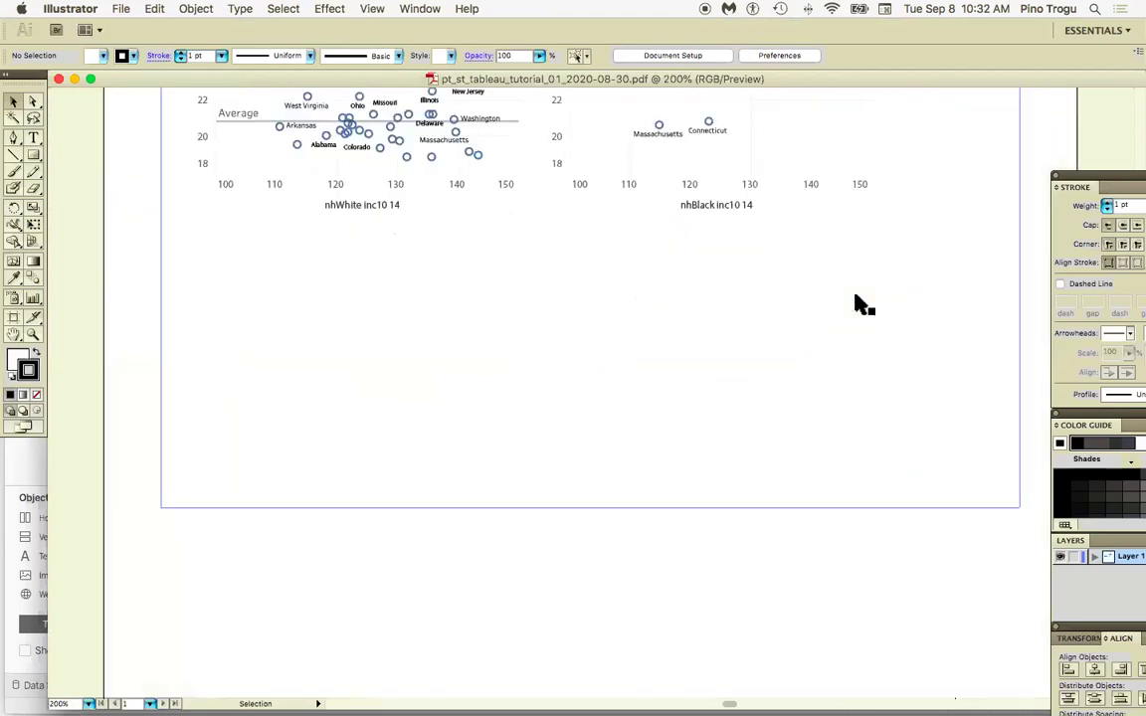
{"action": "key", "text": "super+minus"}
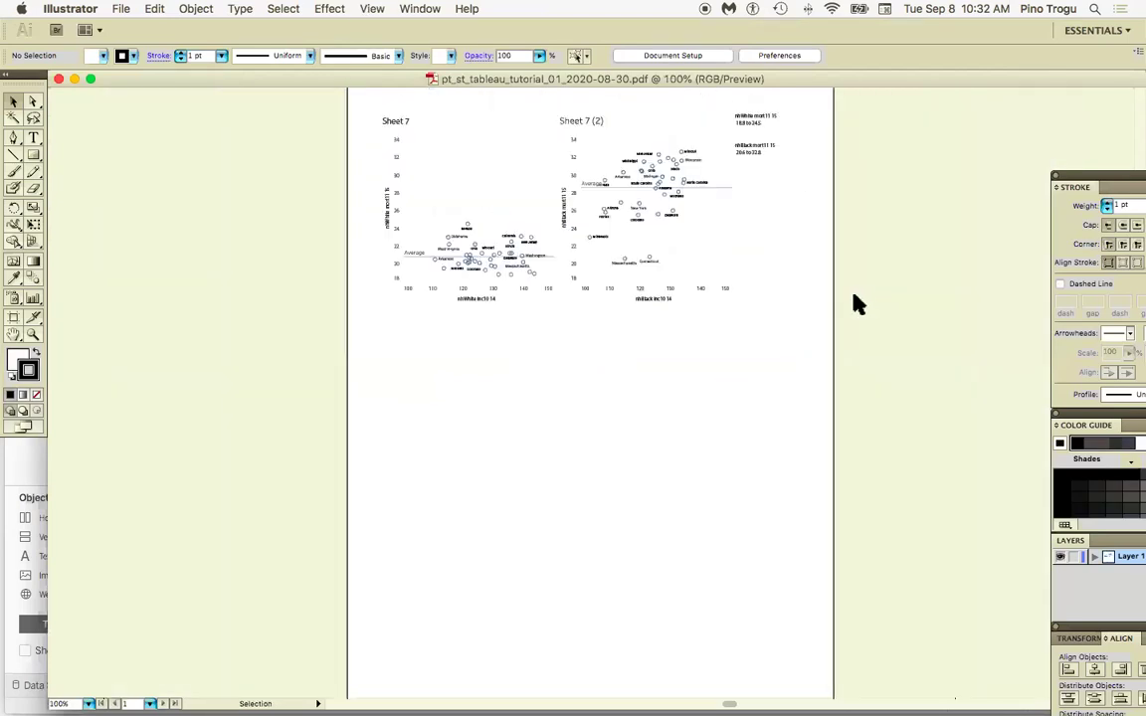
{"action": "scroll", "coordinate": [856, 303], "scroll_direction": "up", "scroll_amount": 5}
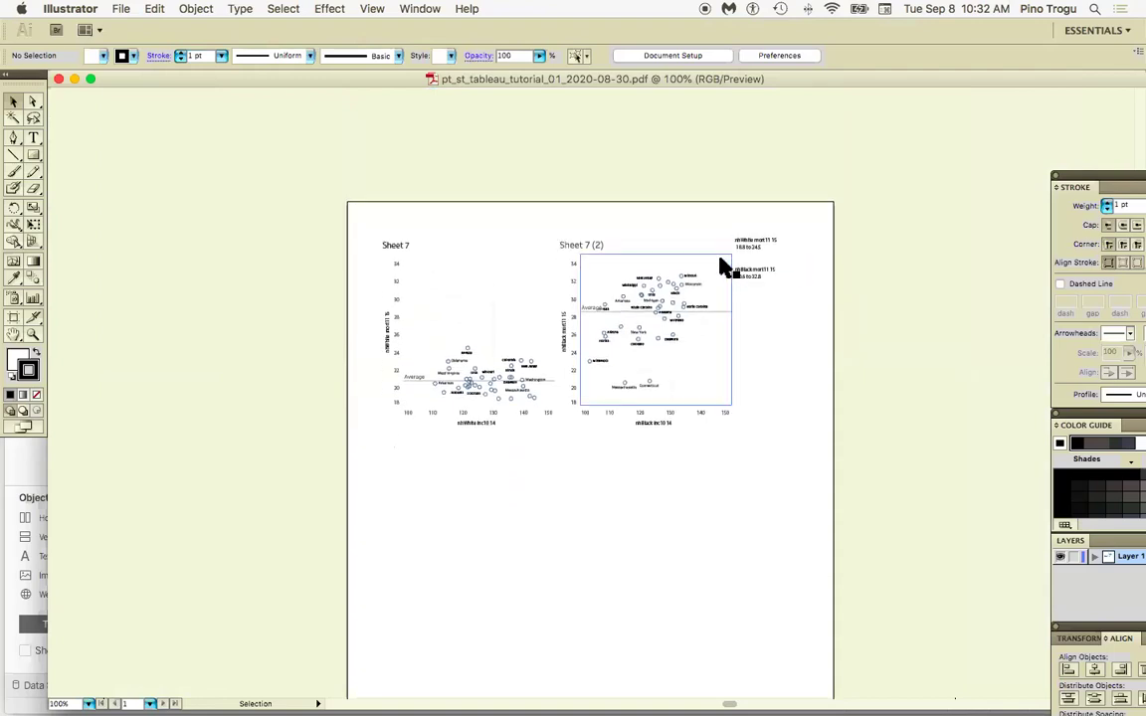
{"action": "key", "text": "super+a"}
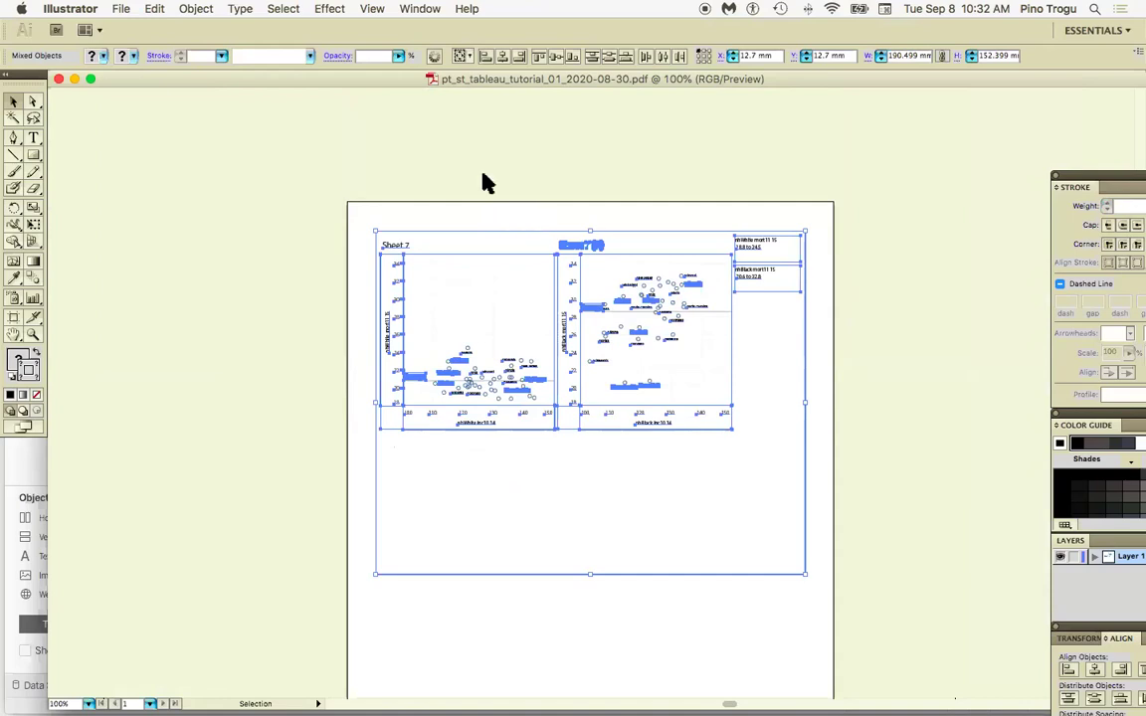
{"action": "left_click", "coordinate": [195, 10]}
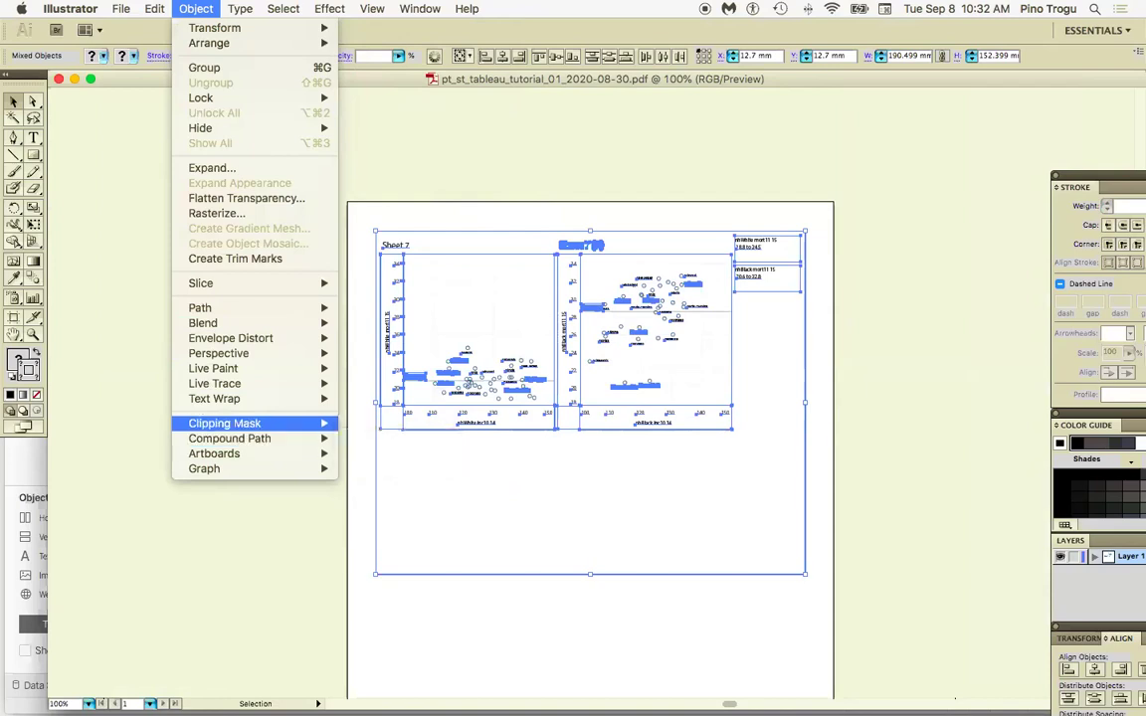
{"action": "mouse_move", "coordinate": [299, 423]}
{"action": "left_click", "coordinate": [377, 439]}
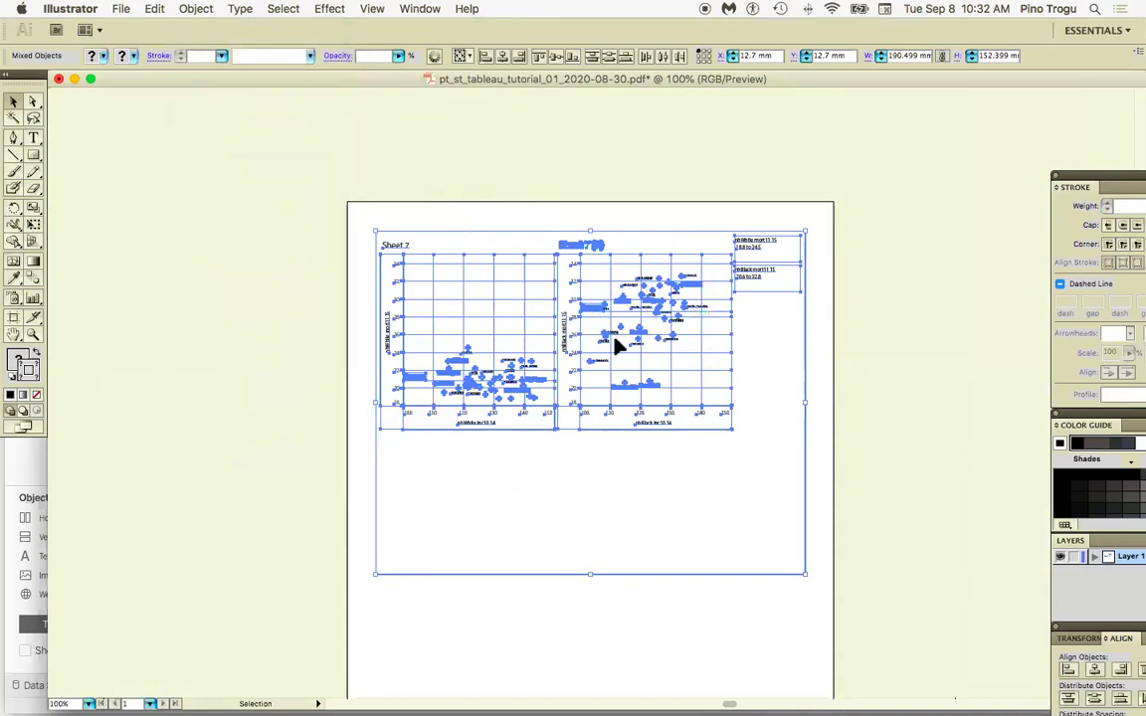
{"action": "left_click", "coordinate": [822, 416]}
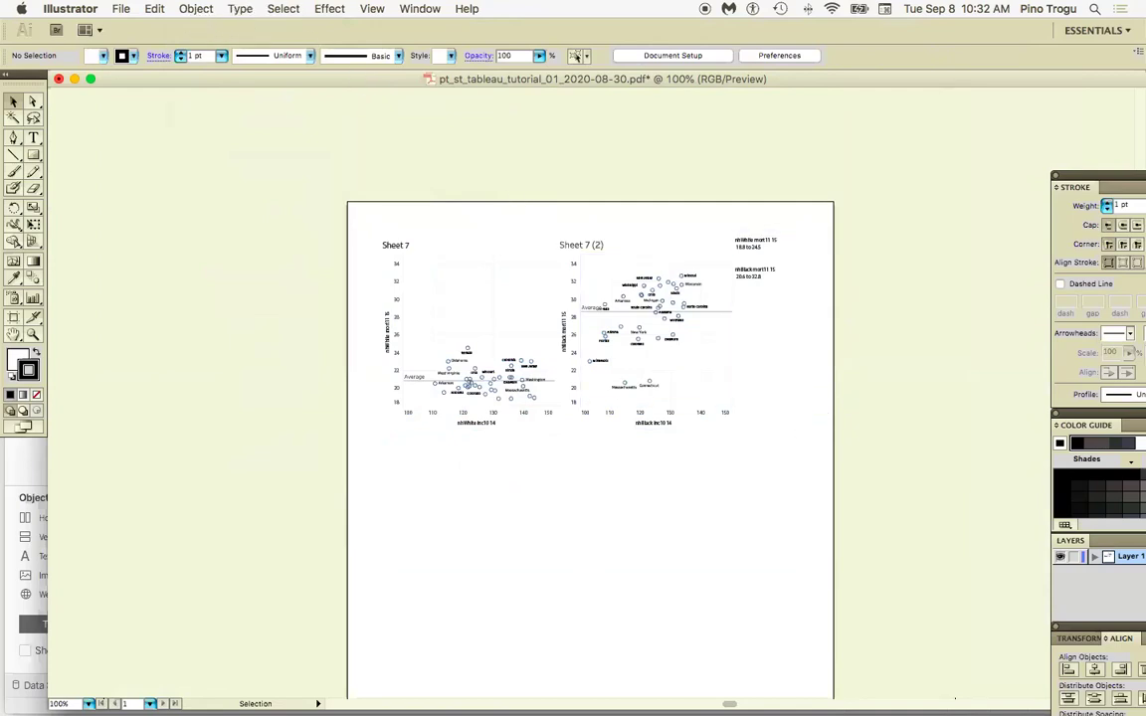
Switch the artwork to Outline view and examine the marks, labels and leftover frames of both scatter plots up close
{"action": "left_click", "coordinate": [374, 10]}
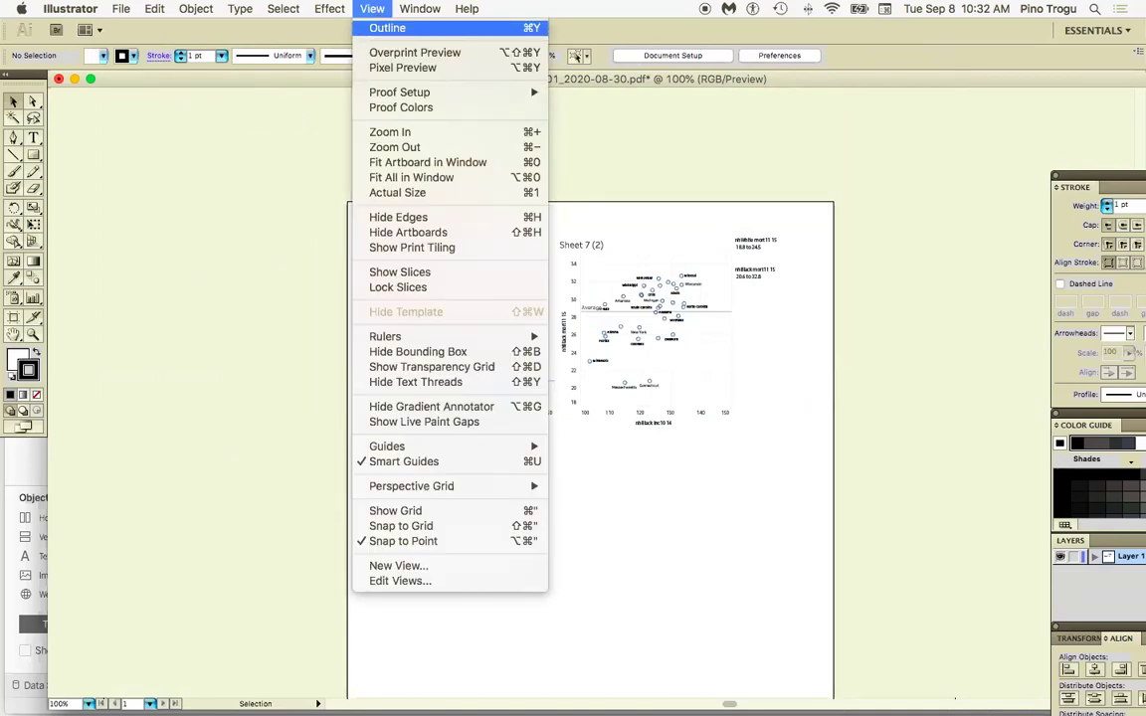
{"action": "left_click", "coordinate": [388, 28]}
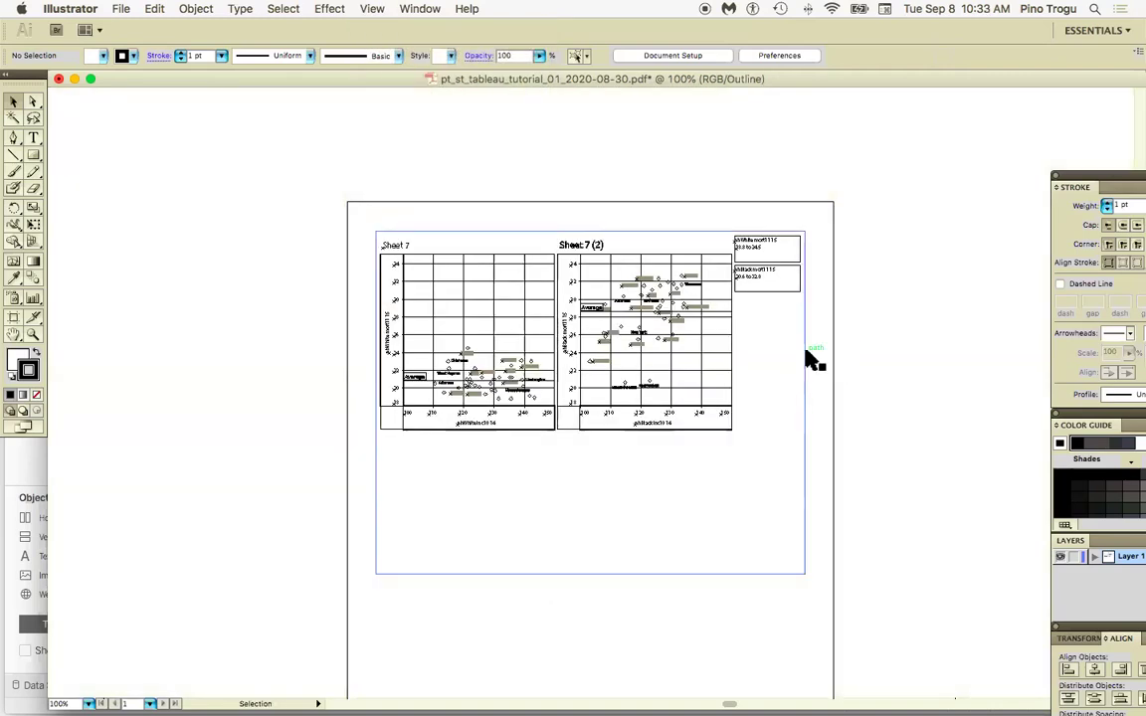
{"action": "key", "text": "super+y"}
{"action": "key", "text": "super+equal"}
{"action": "key", "text": "super+equal"}
{"action": "key", "text": "super+equal"}
{"action": "key", "text": "super+equal"}
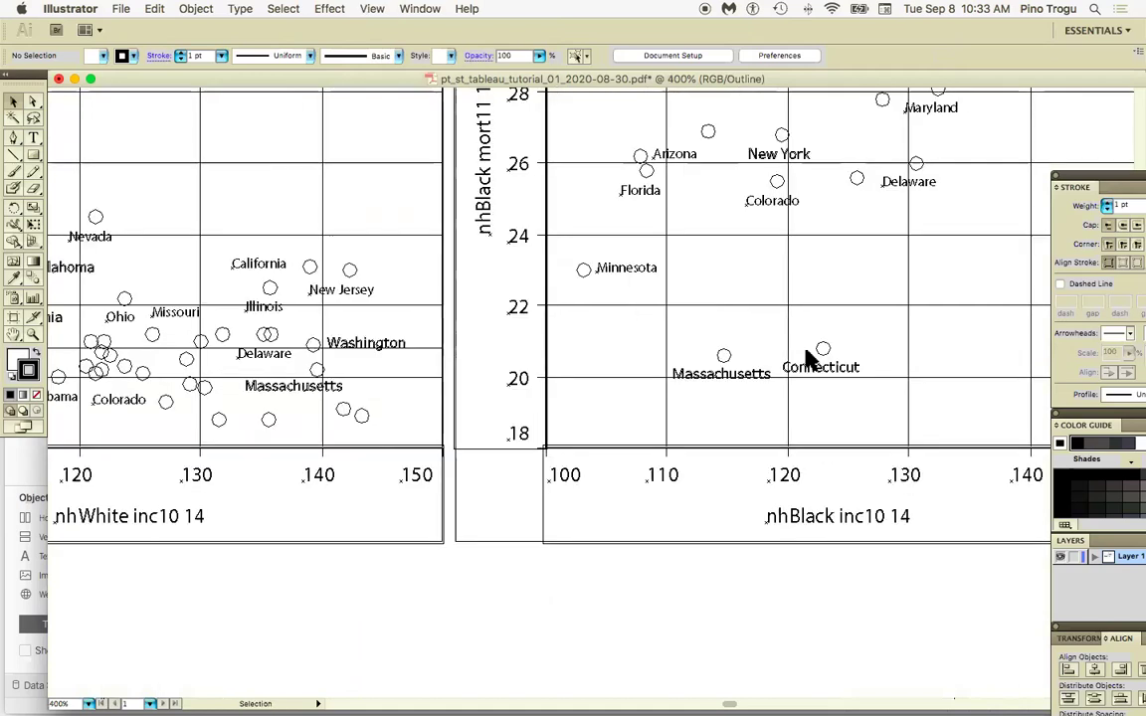
{"action": "scroll", "coordinate": [791, 376], "scroll_direction": "up", "scroll_amount": 2}
{"action": "scroll", "coordinate": [781, 373], "scroll_direction": "up", "scroll_amount": 4}
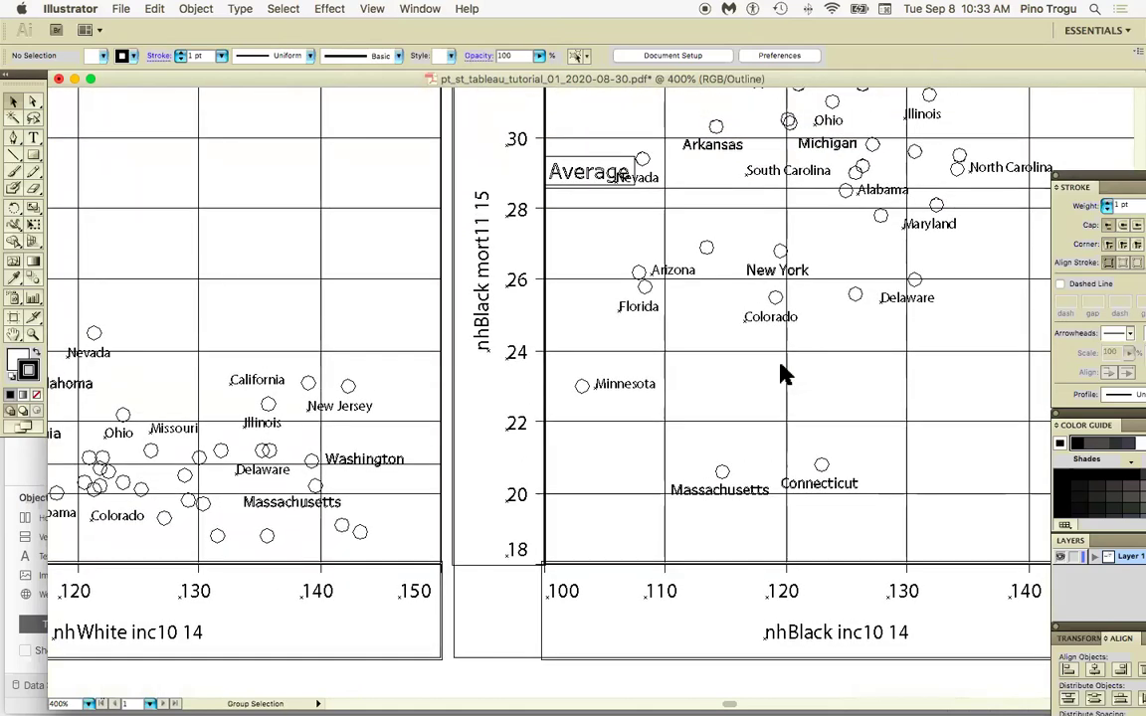
{"action": "key", "text": "super+minus"}
{"action": "key", "text": "super+minus"}
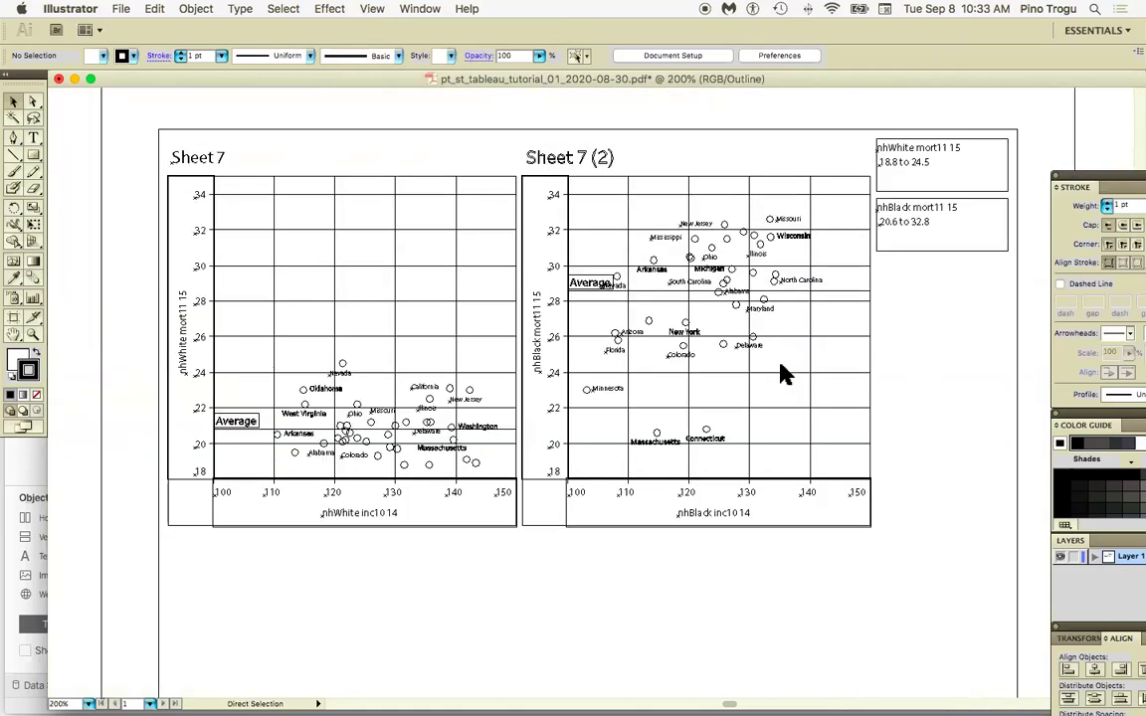
{"action": "key", "text": "super+minus"}
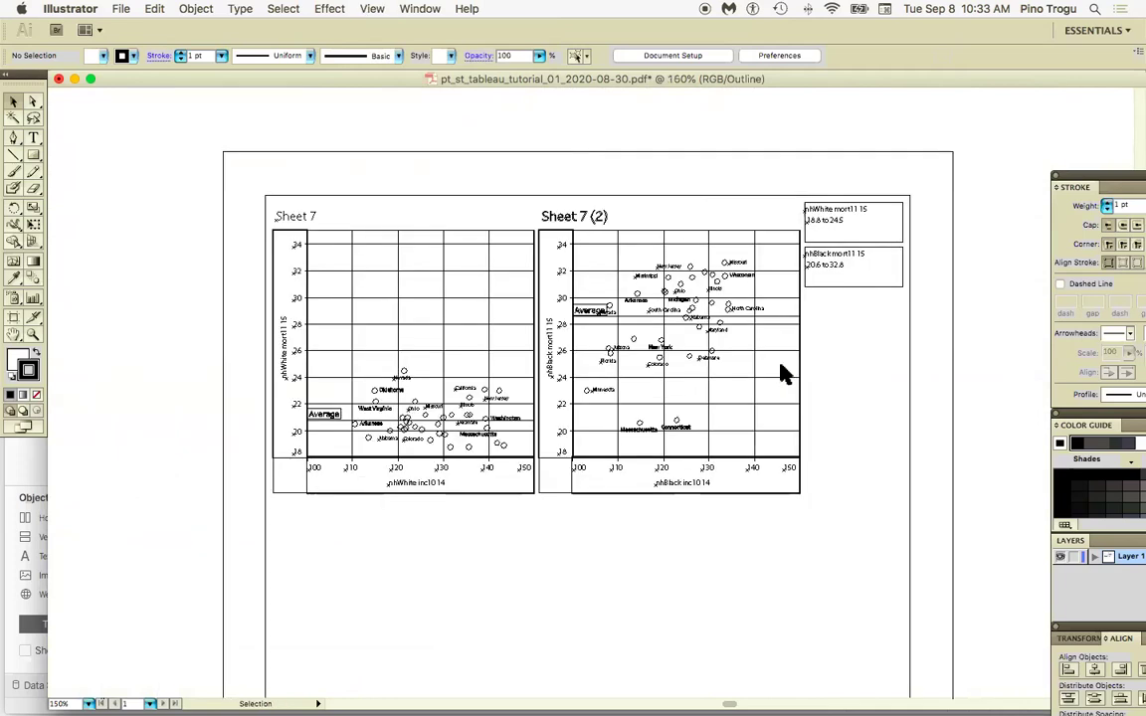
Select and delete the large outer frame path that surrounds both scatter plots
{"action": "left_click_drag", "start_coordinate": [995, 329], "coordinate": [905, 389]}
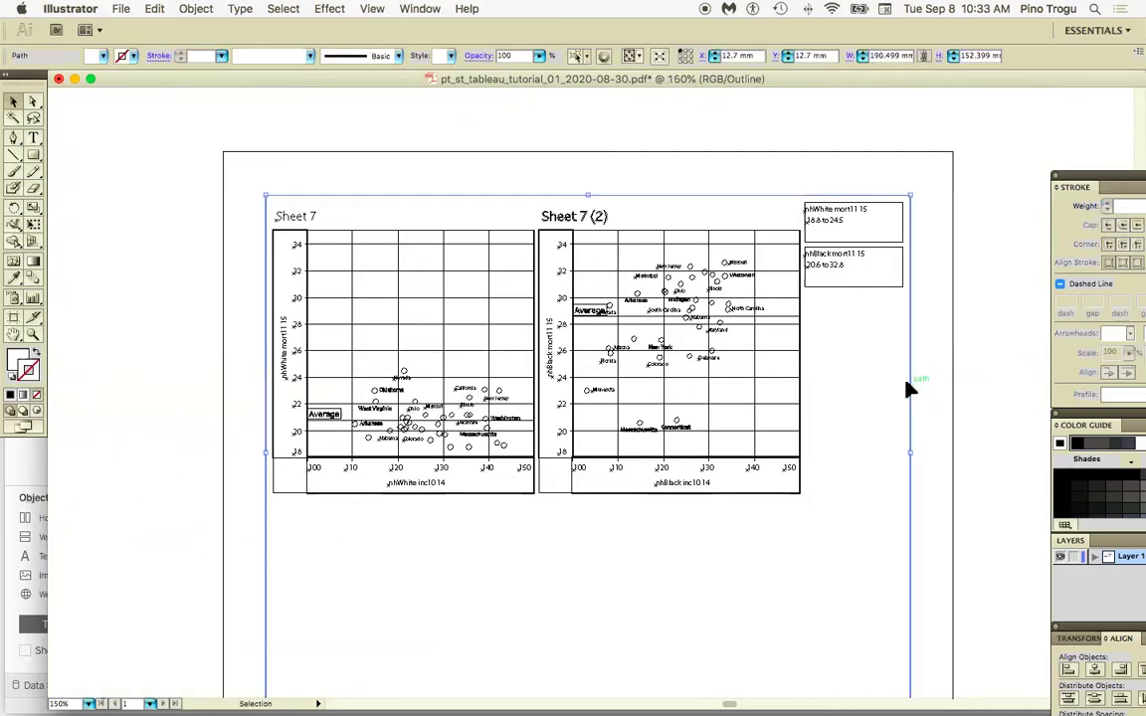
{"action": "left_click", "coordinate": [905, 389]}
{"action": "scroll", "coordinate": [343, 533], "scroll_direction": "down", "scroll_amount": 5}
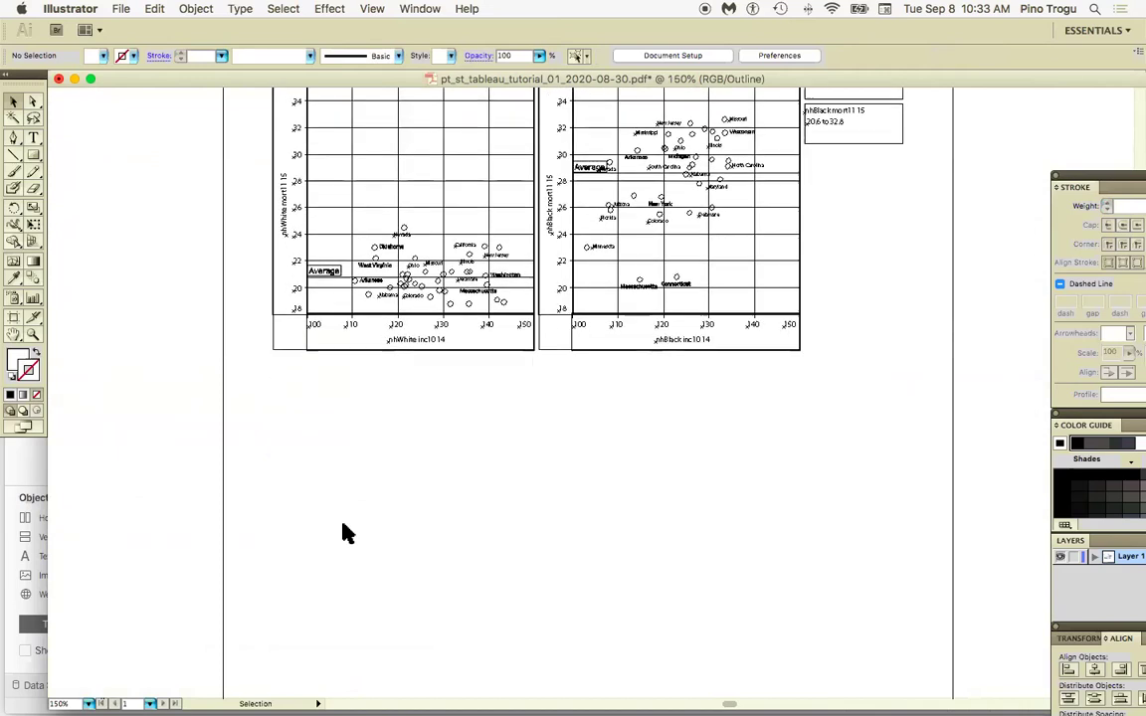
Select everything on the whole canvas to check for stray objects, deselect it, and return to Preview view
{"action": "key", "text": "super+minus"}
{"action": "key", "text": "super+minus"}
{"action": "key", "text": "super+minus"}
{"action": "key", "text": "super+minus"}
{"action": "key", "text": "super+minus"}
{"action": "key", "text": "super+minus"}
{"action": "key", "text": "super+minus"}
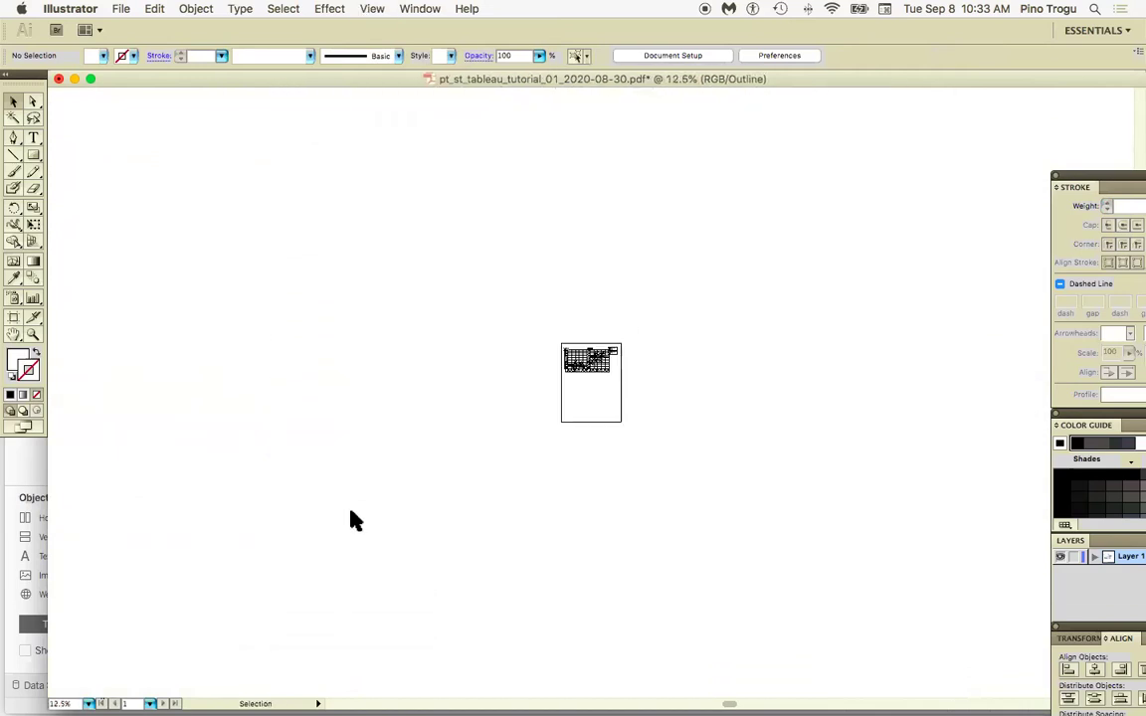
{"action": "key", "text": "super+a"}
{"action": "key", "text": "super"}
{"action": "key", "text": "super+0"}
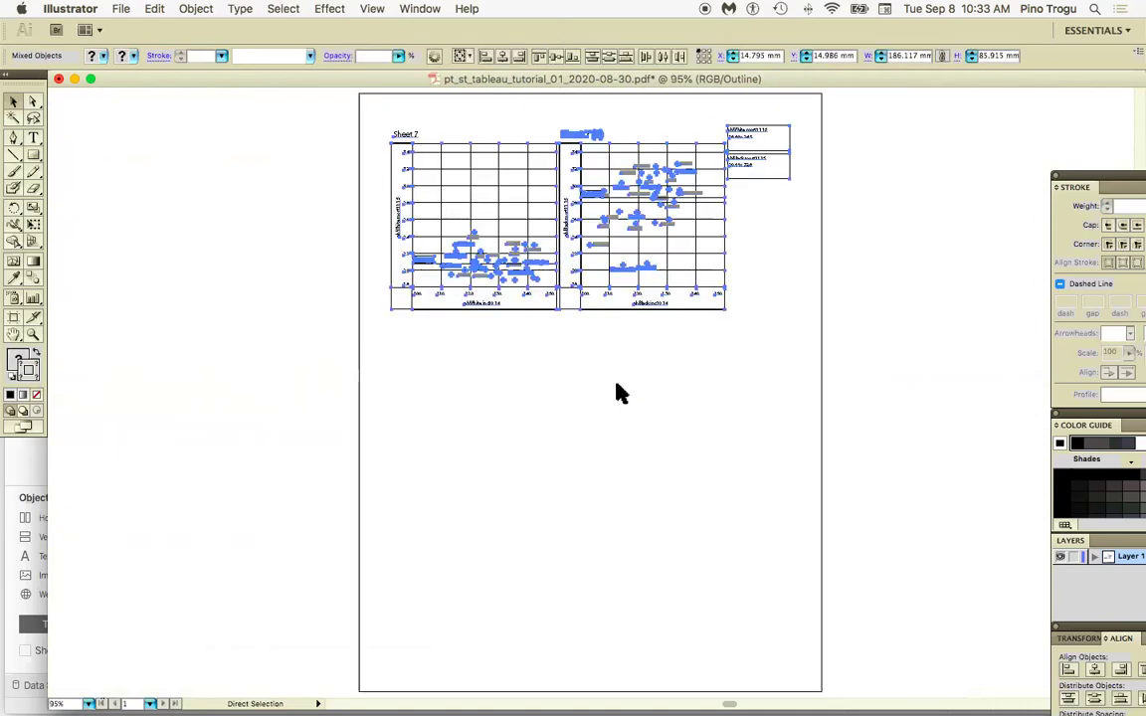
{"action": "scroll", "coordinate": [572, 349], "scroll_direction": "up", "scroll_amount": 2}
{"action": "left_click", "coordinate": [857, 405]}
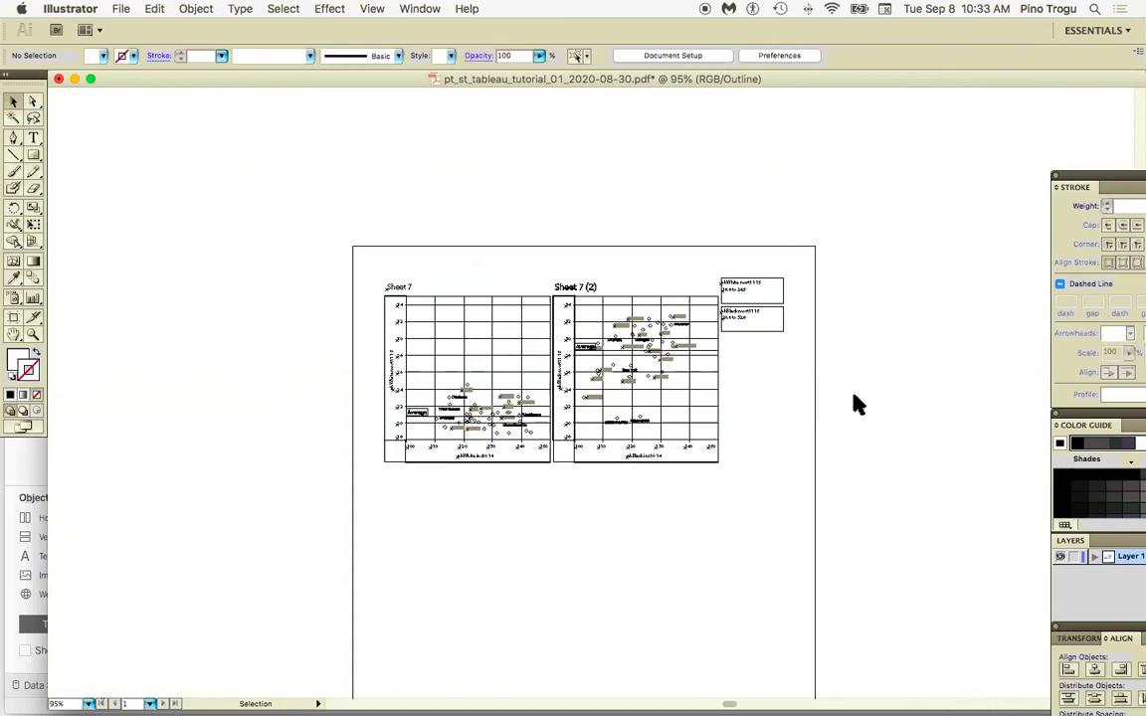
{"action": "key", "text": "super+y"}
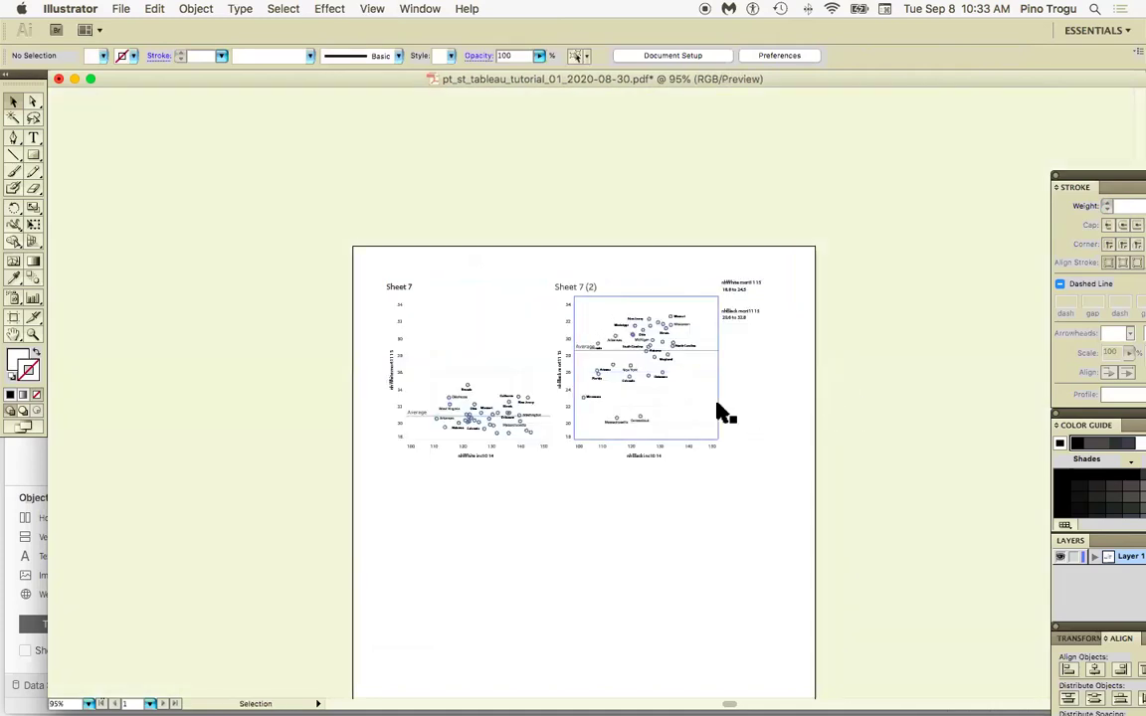
Select the white plot's 140 axis number and try selecting everything with the same blending mode, clearing the selection at the end
{"action": "key", "text": "a"}
{"action": "key", "text": "super+equal"}
{"action": "key", "text": "super+equal"}
{"action": "key", "text": "super+equal"}
{"action": "key", "text": "super+equal"}
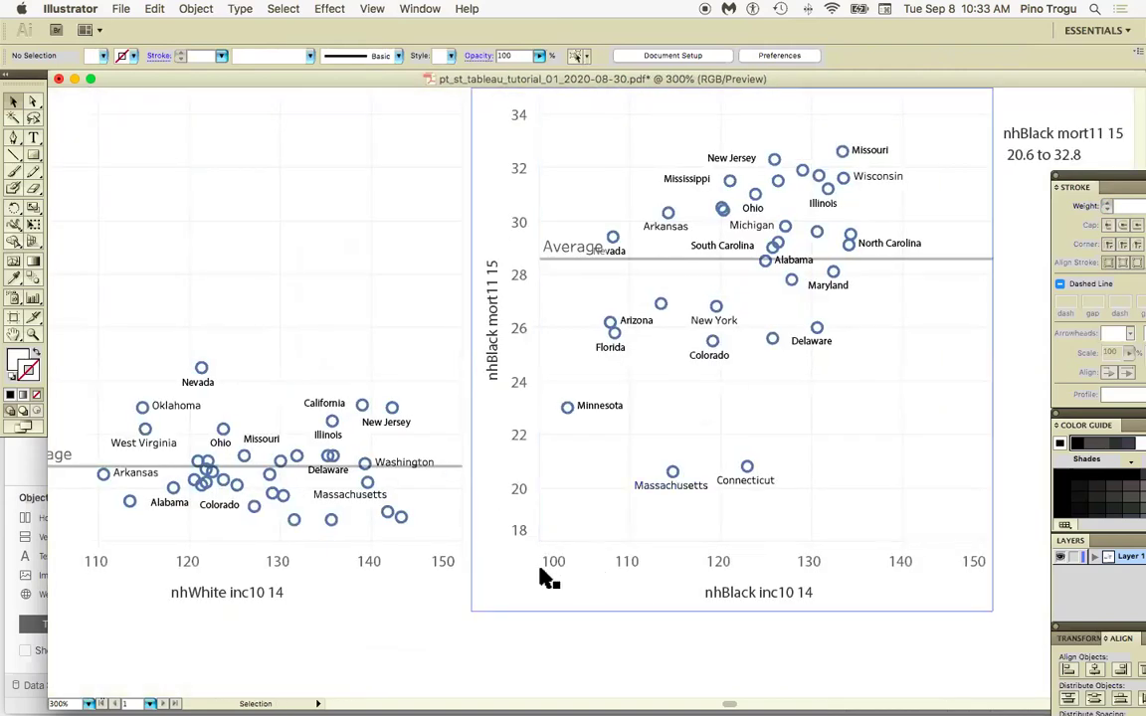
{"action": "left_click", "coordinate": [371, 566]}
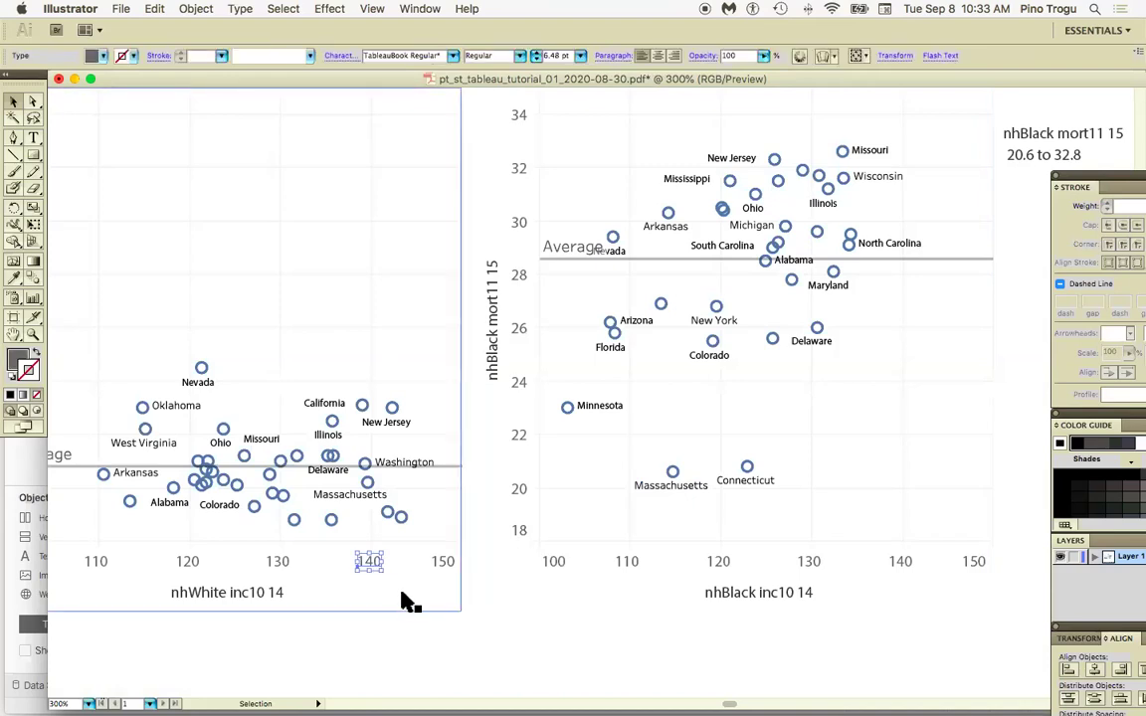
{"action": "left_click", "coordinate": [283, 9]}
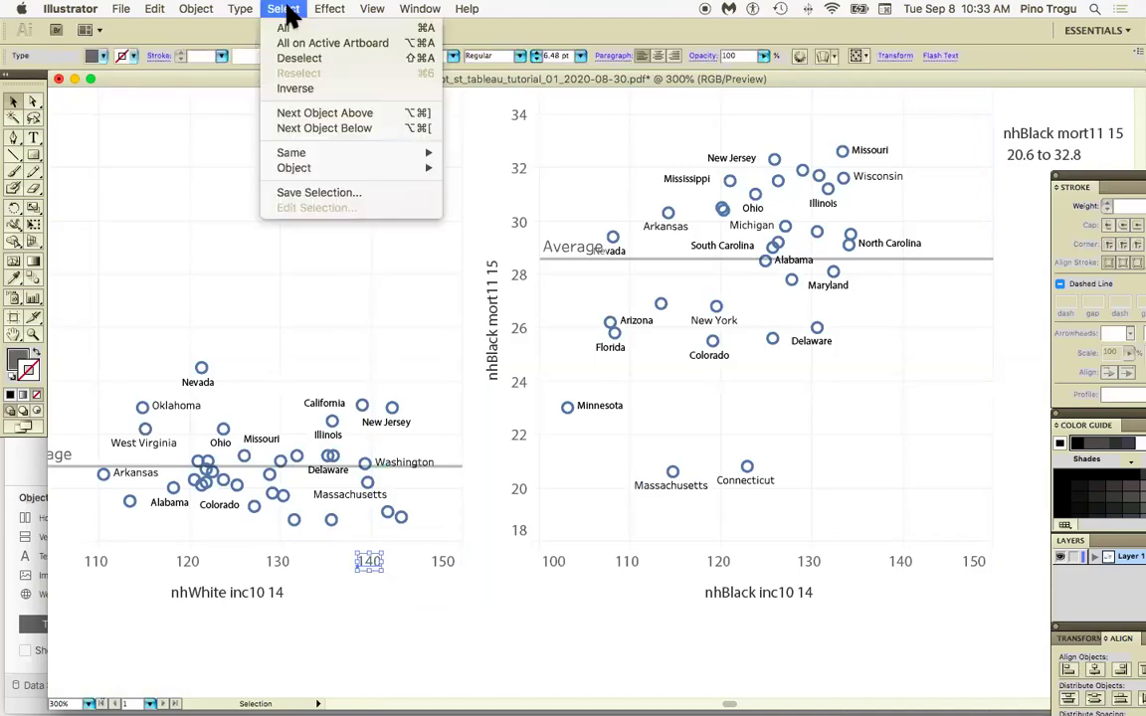
{"action": "mouse_move", "coordinate": [310, 157]}
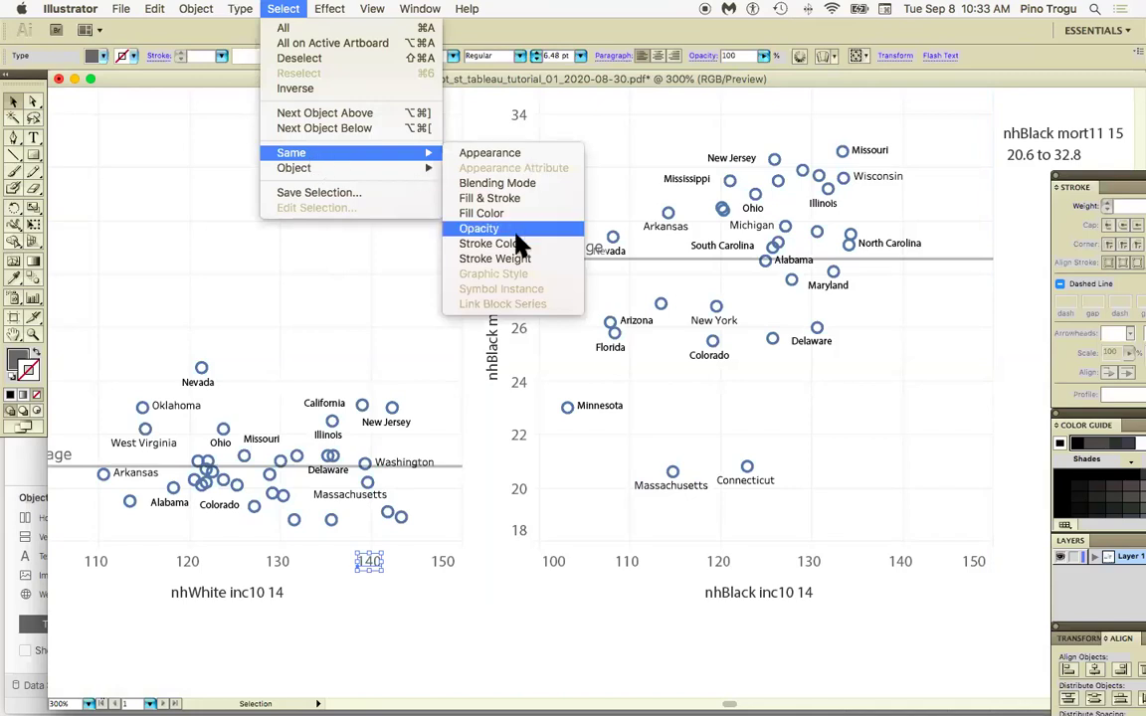
{"action": "left_click", "coordinate": [530, 185]}
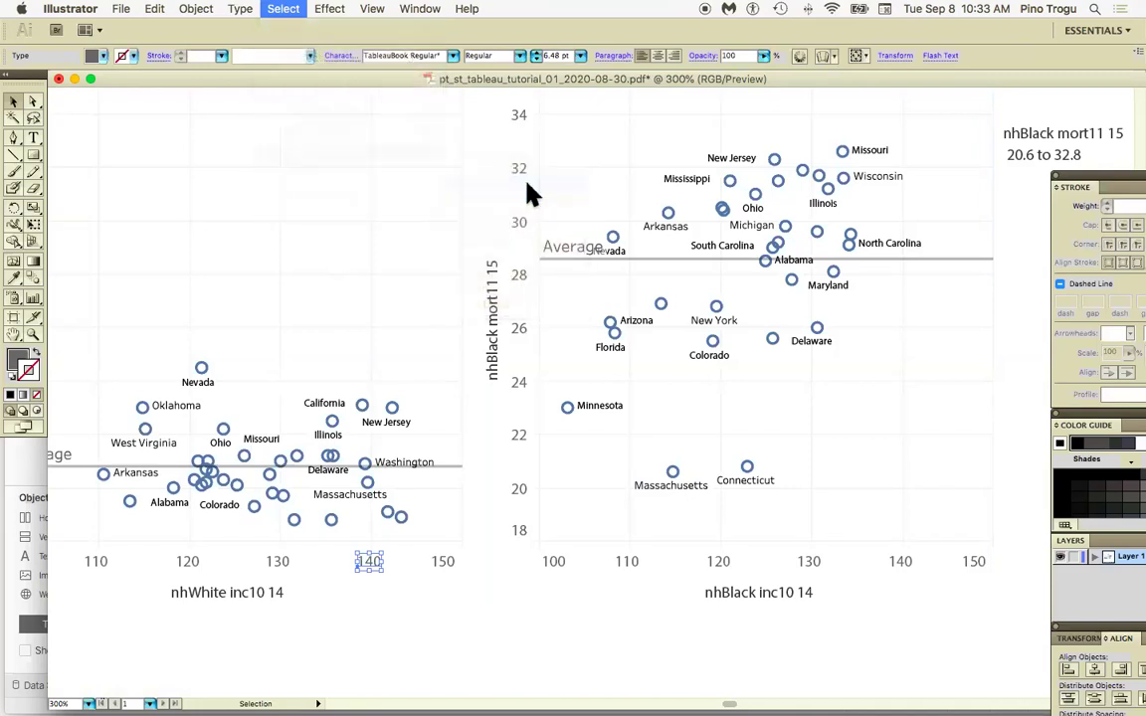
{"action": "left_click", "coordinate": [448, 629]}
Select every object sharing the appearance of the white plot's 150 axis number and make the fill active
{"action": "left_click", "coordinate": [442, 561]}
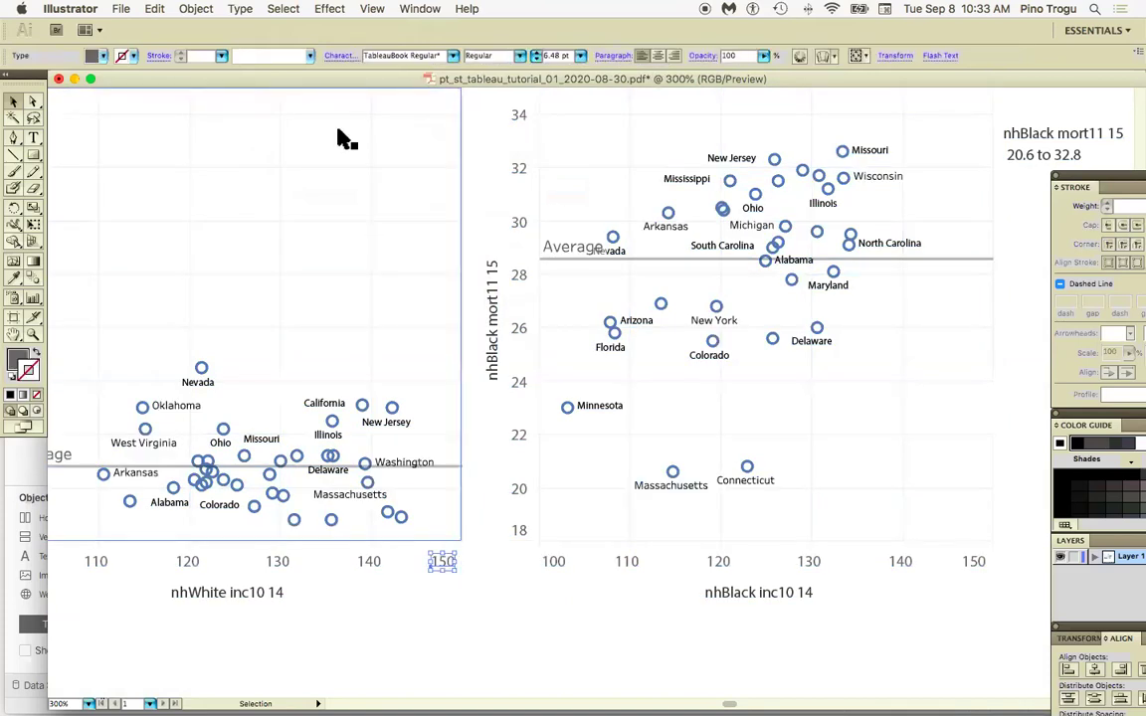
{"action": "left_click", "coordinate": [283, 8]}
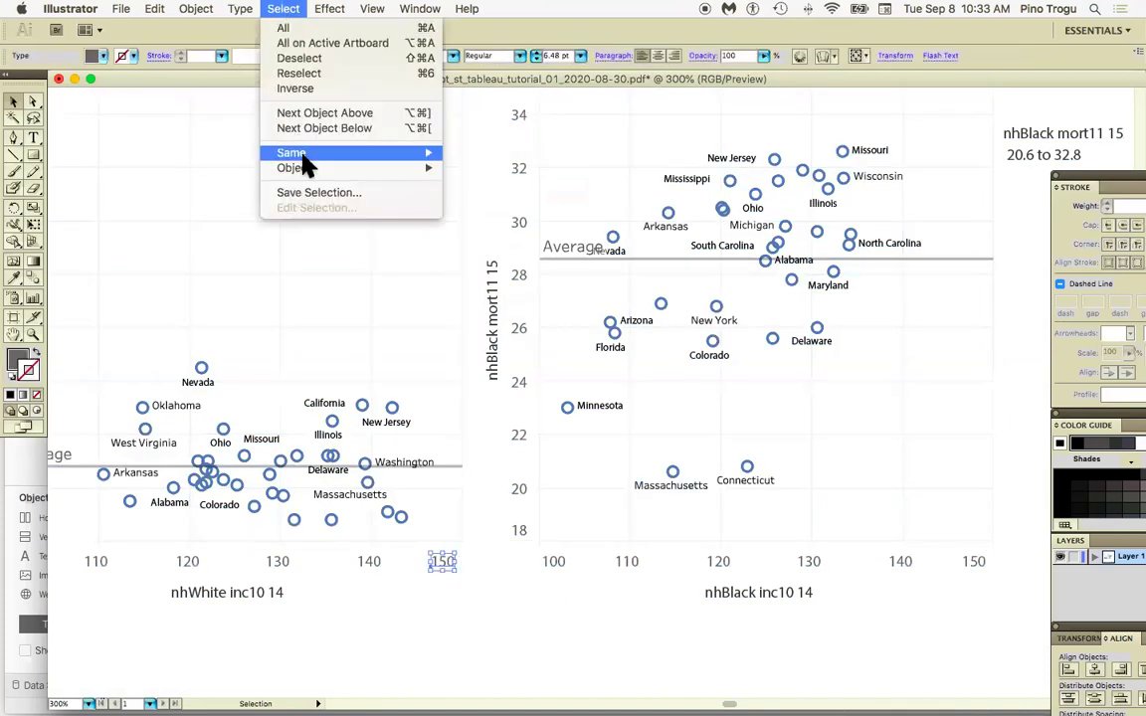
{"action": "mouse_move", "coordinate": [348, 162]}
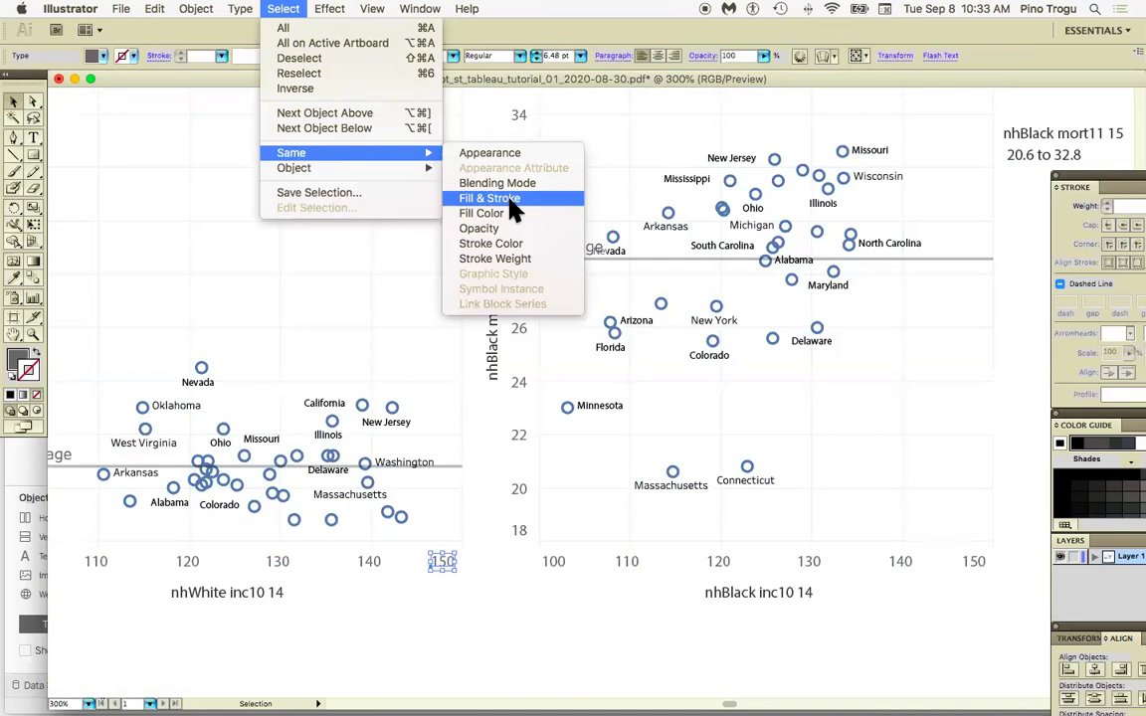
{"action": "left_click", "coordinate": [507, 154]}
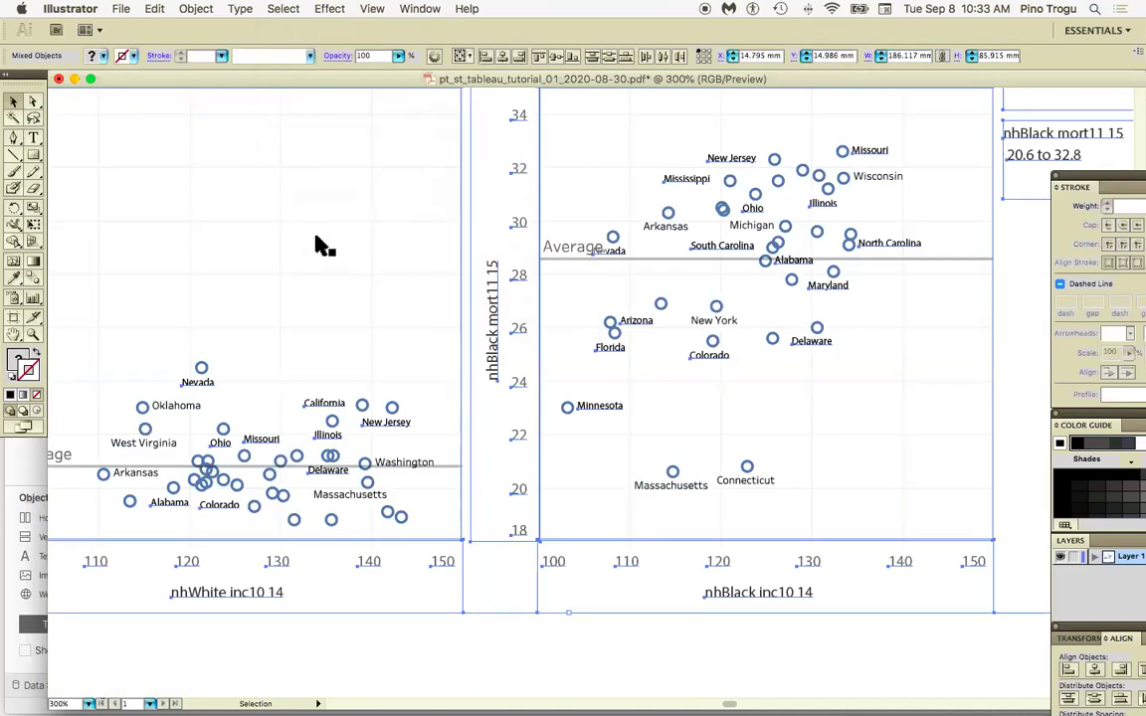
{"action": "left_click", "coordinate": [20, 364]}
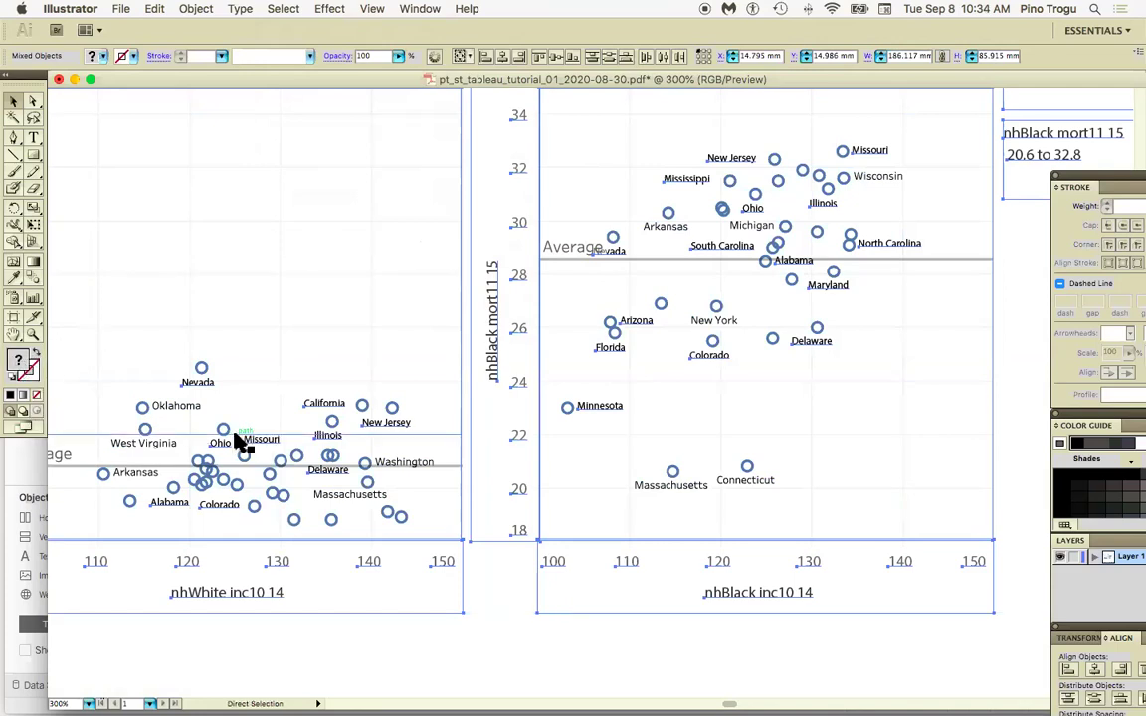
{"action": "key", "text": "super+minus"}
{"action": "key", "text": "super+minus"}
{"action": "key", "text": "v"}
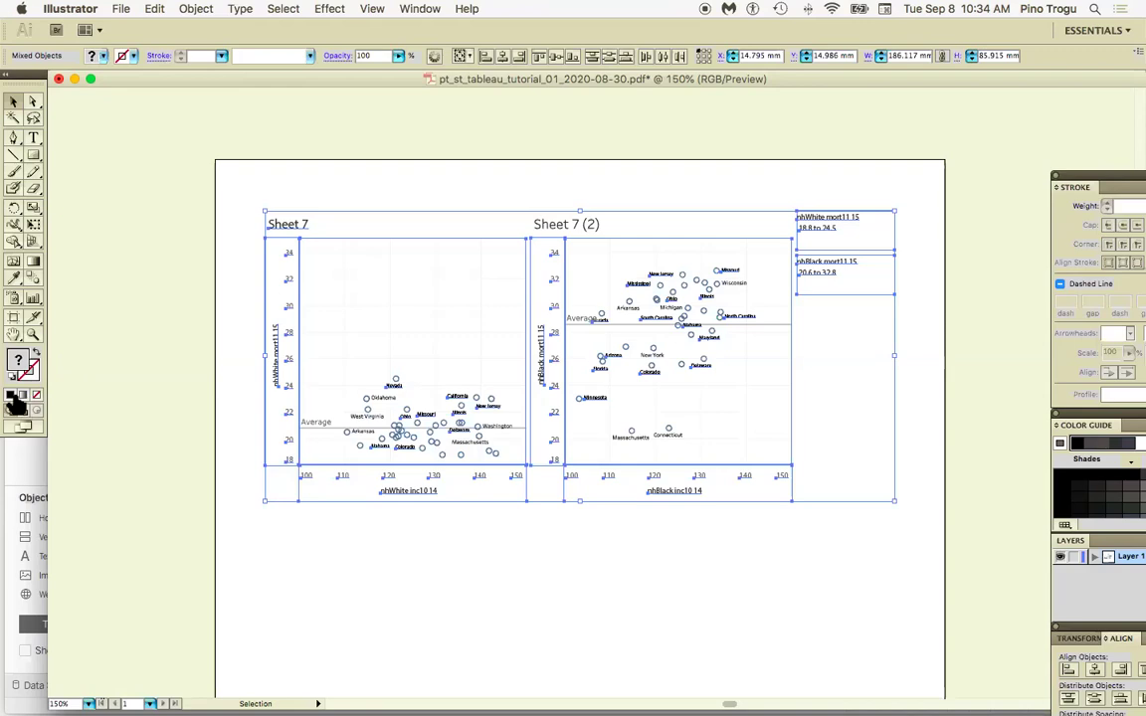
Move the Color Guide and Layers panels farther into view and deselect all artwork
{"action": "left_click_drag", "start_coordinate": [1079, 418], "coordinate": [970, 349]}
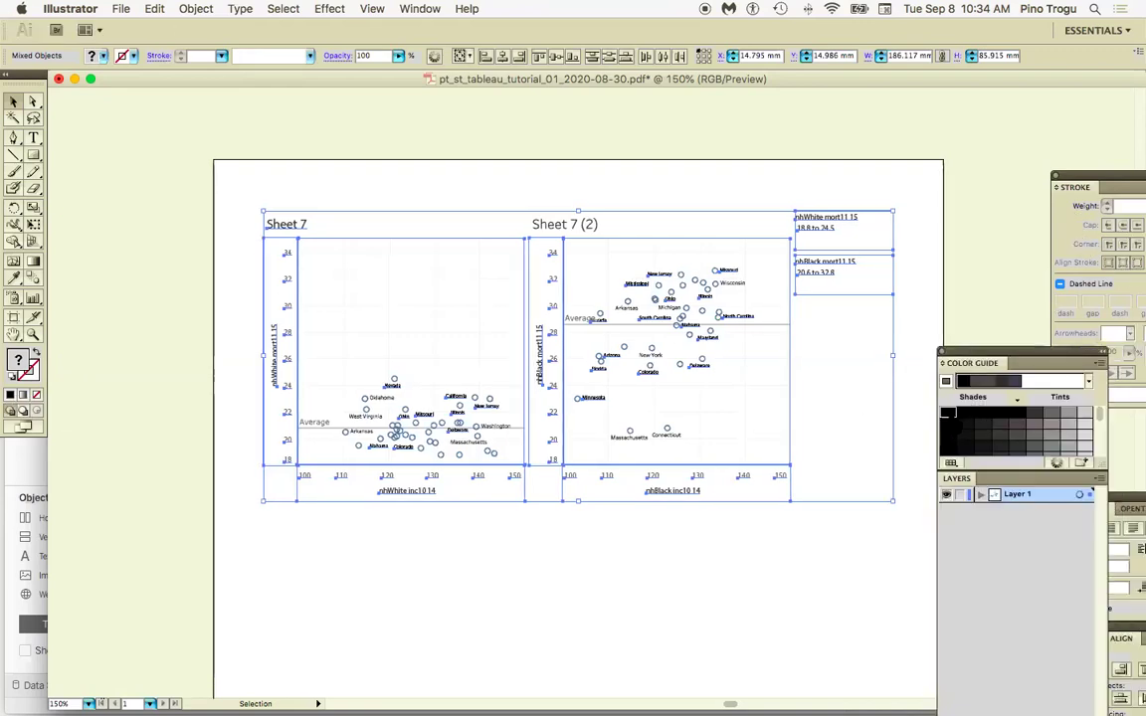
{"action": "key", "text": "super+c"}
{"action": "left_click", "coordinate": [907, 381]}
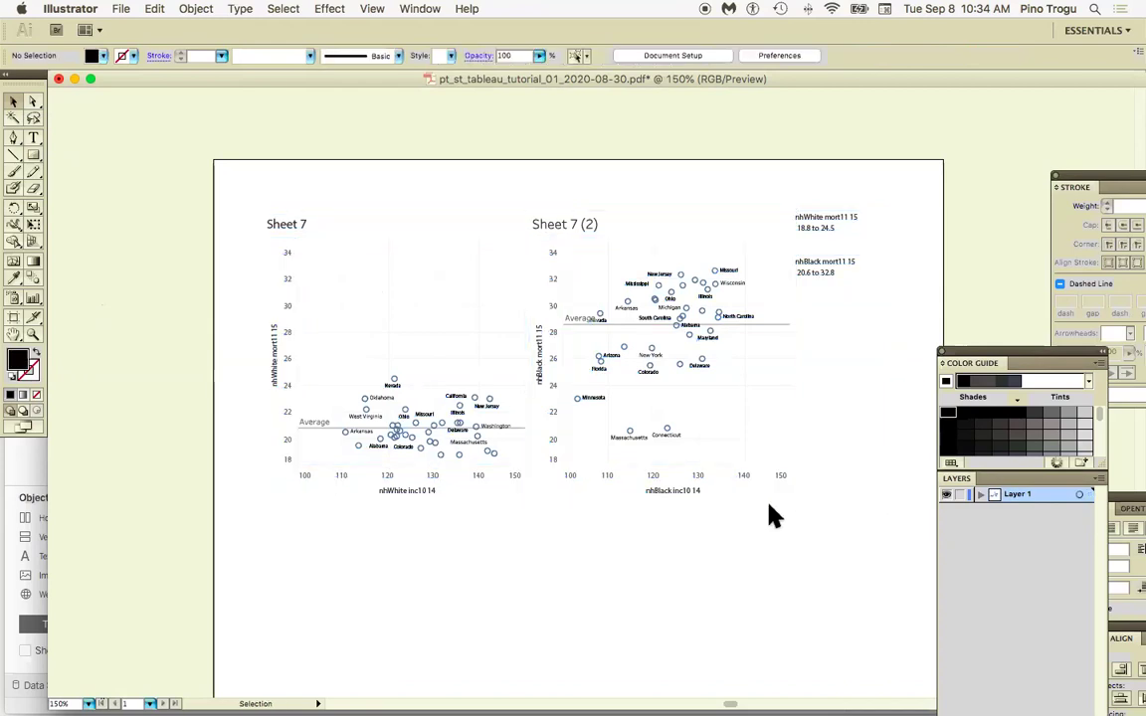
{"action": "left_click", "coordinate": [33, 102]}
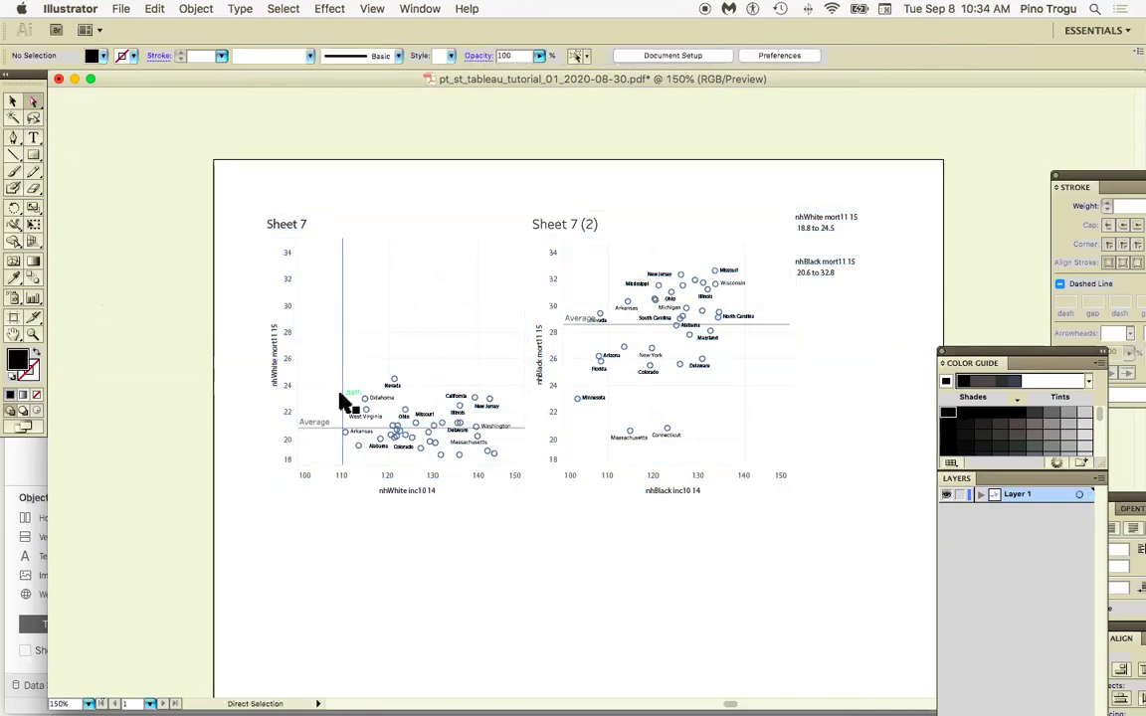
{"action": "left_click_drag", "start_coordinate": [256, 478], "coordinate": [849, 476]}
{"action": "left_click_drag", "start_coordinate": [775, 525], "coordinate": [618, 483]}
{"action": "left_click", "coordinate": [808, 519]}
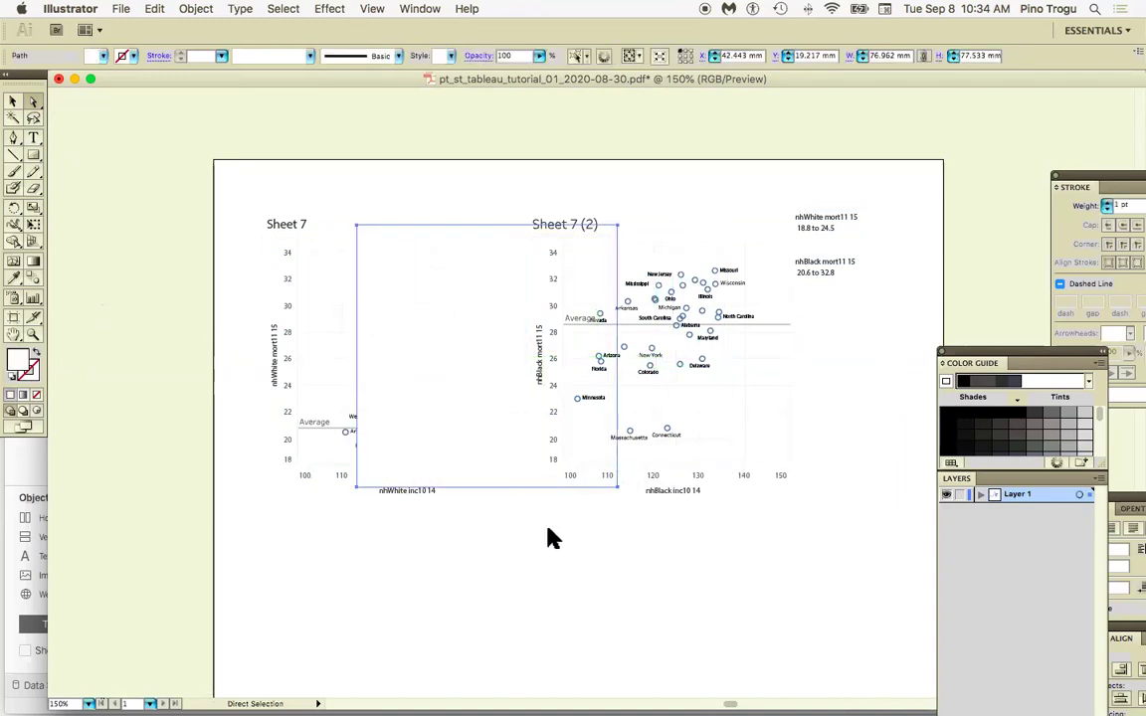
{"action": "key", "text": "cmd+z"}
Select the black plot's horizontal axis numbers, enable Only Web Colors, set their fill to CMYK 0, 0, 0, 100, and deselect them
{"action": "left_click", "coordinate": [780, 503]}
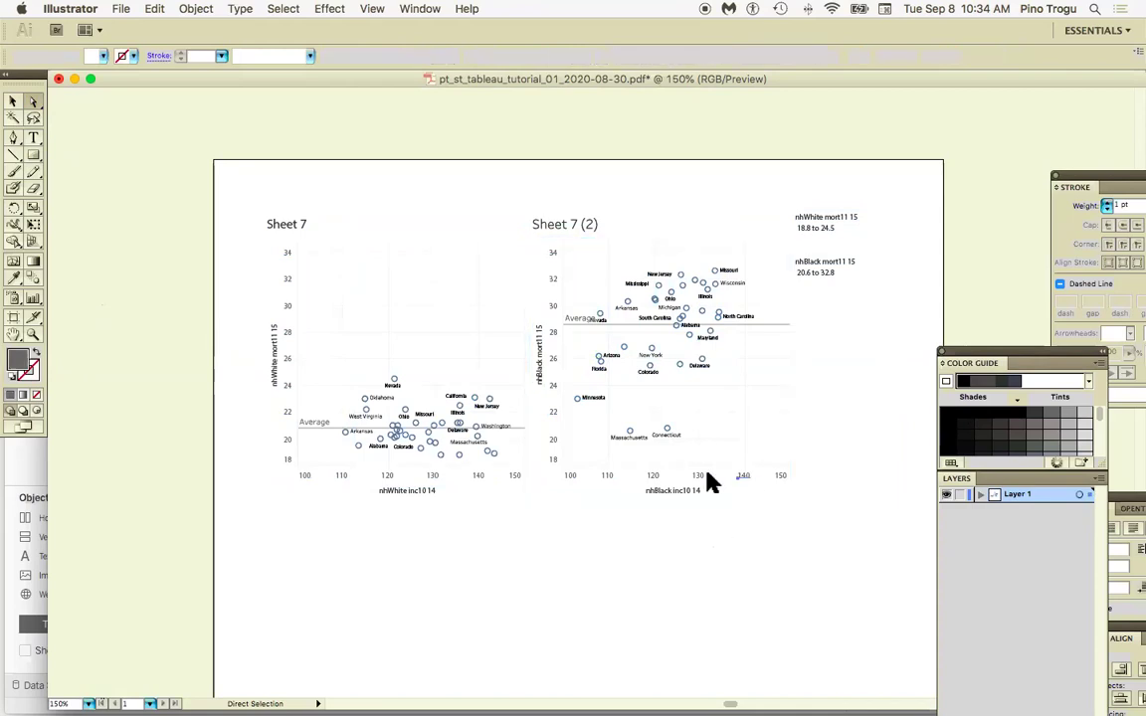
{"action": "left_click", "coordinate": [710, 483]}
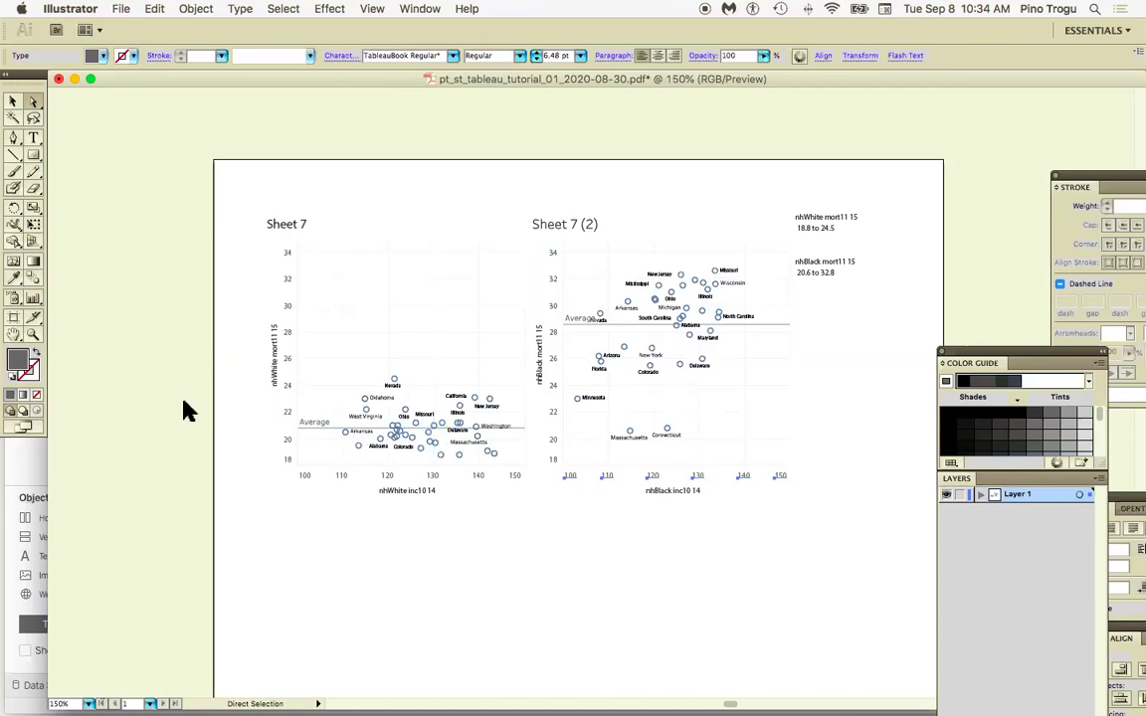
{"action": "double_click", "coordinate": [21, 364]}
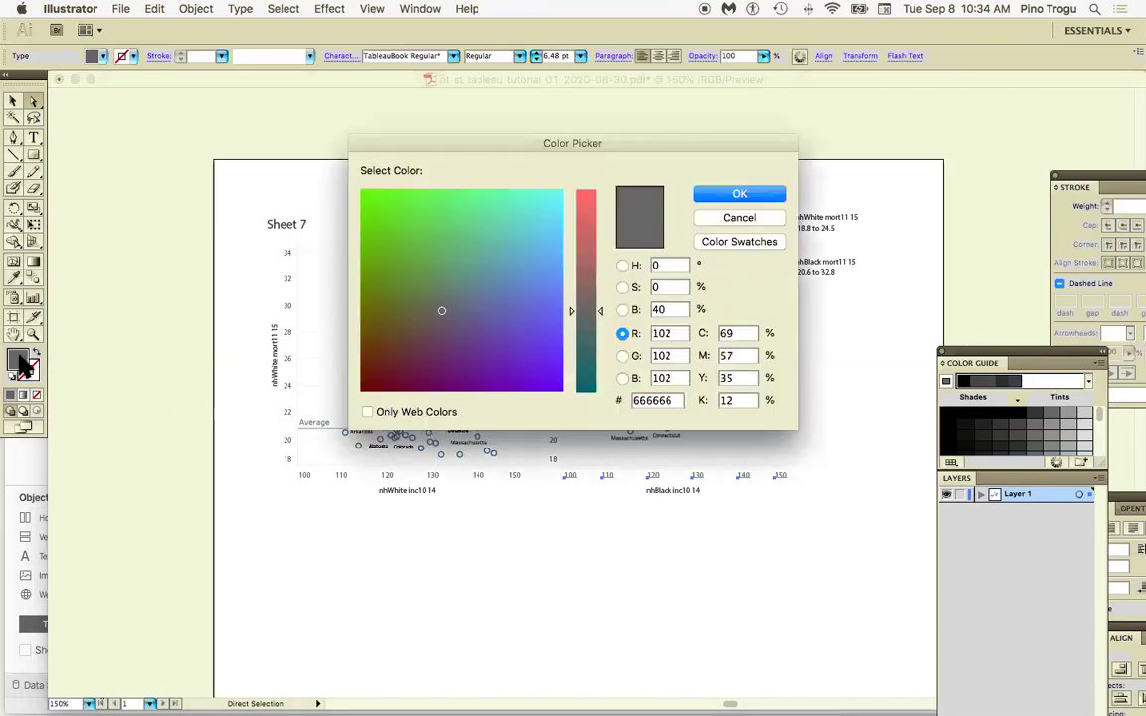
{"action": "left_click", "coordinate": [377, 412]}
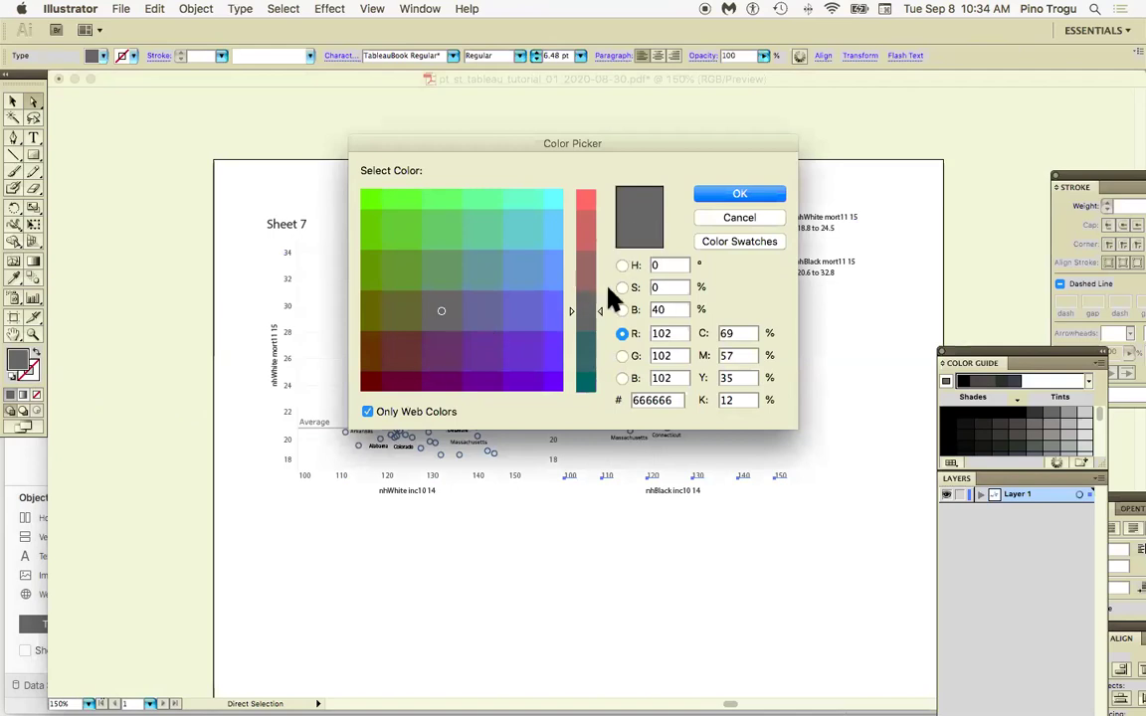
{"action": "left_click_drag", "start_coordinate": [732, 406], "coordinate": [712, 410]}
{"action": "left_click_drag", "start_coordinate": [742, 335], "coordinate": [709, 333]}
{"action": "type", "text": "0"}
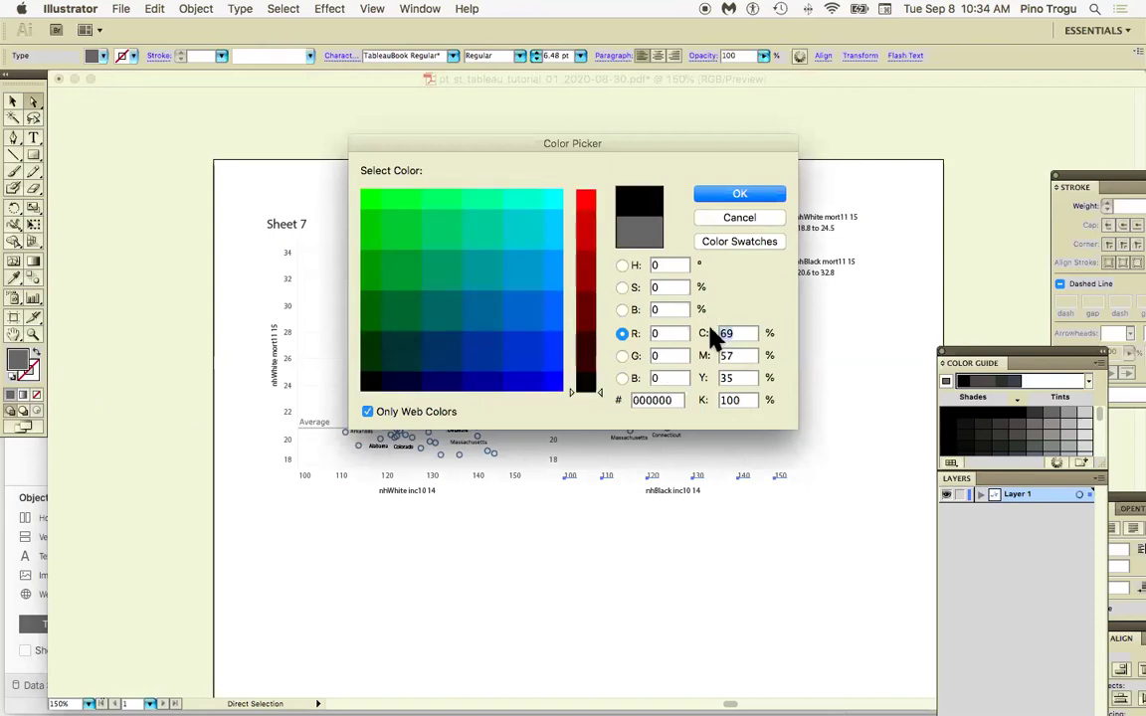
{"action": "key", "text": "Tab"}
{"action": "type", "text": "0"}
{"action": "key", "text": "Tab"}
{"action": "type", "text": "0"}
{"action": "key", "text": "Tab"}
{"action": "type", "text": "0"}
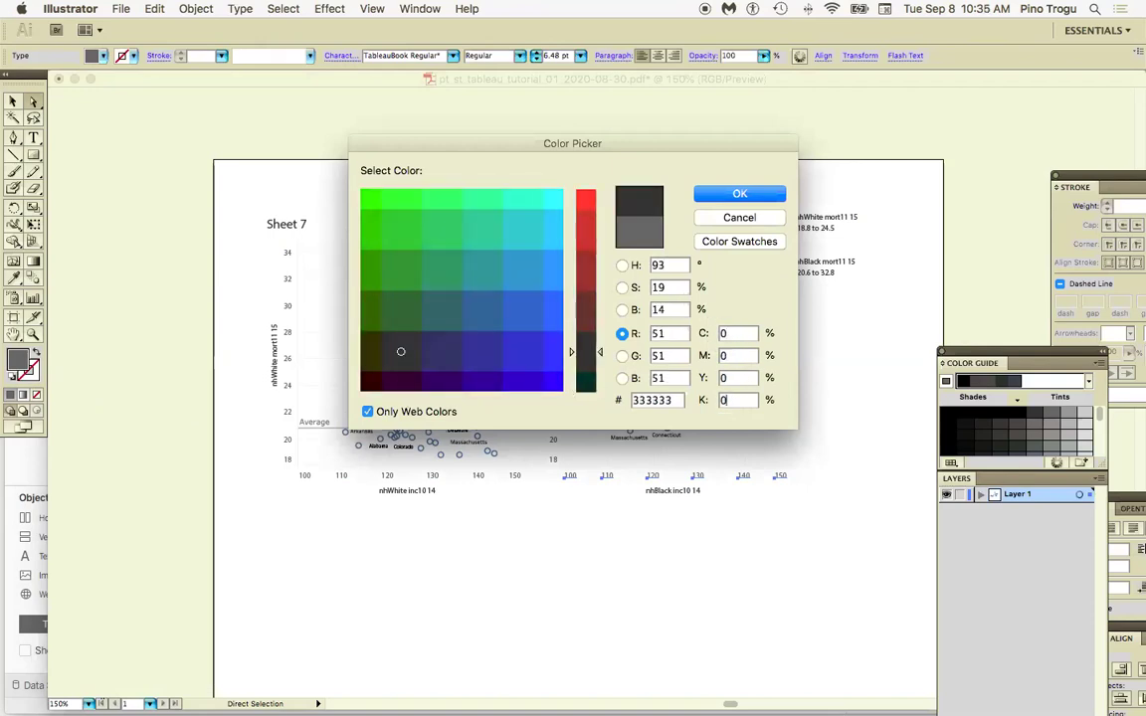
{"action": "type", "text": "100"}
{"action": "key", "text": "Return"}
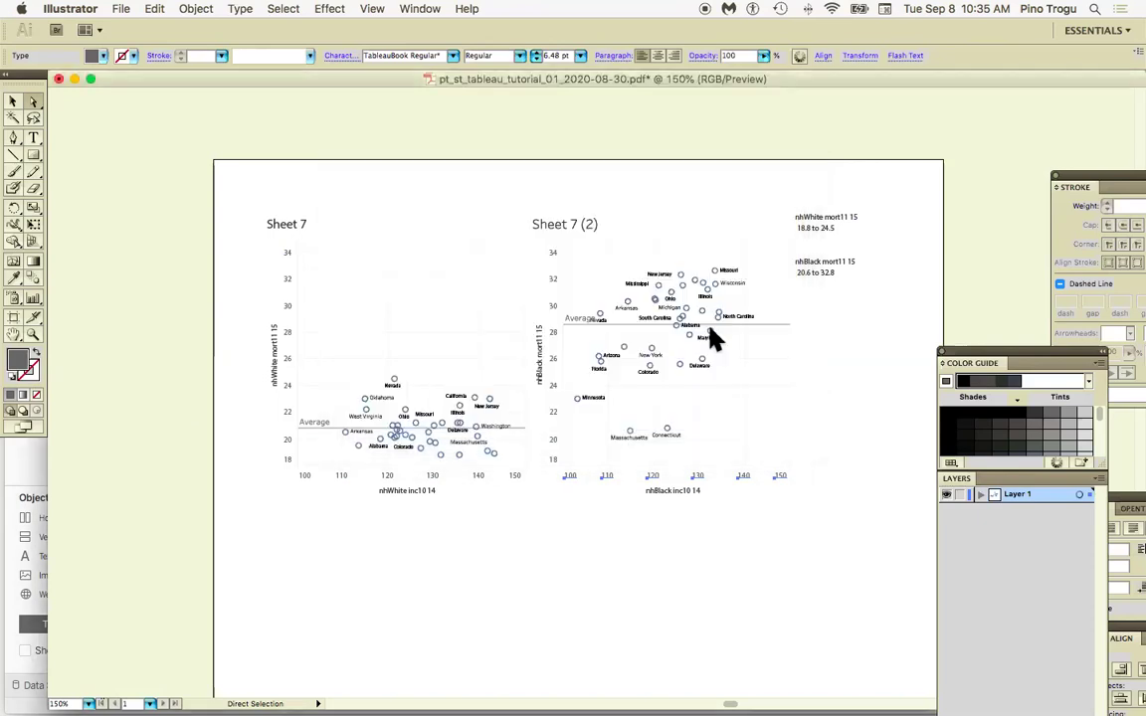
{"action": "left_click", "coordinate": [794, 534]}
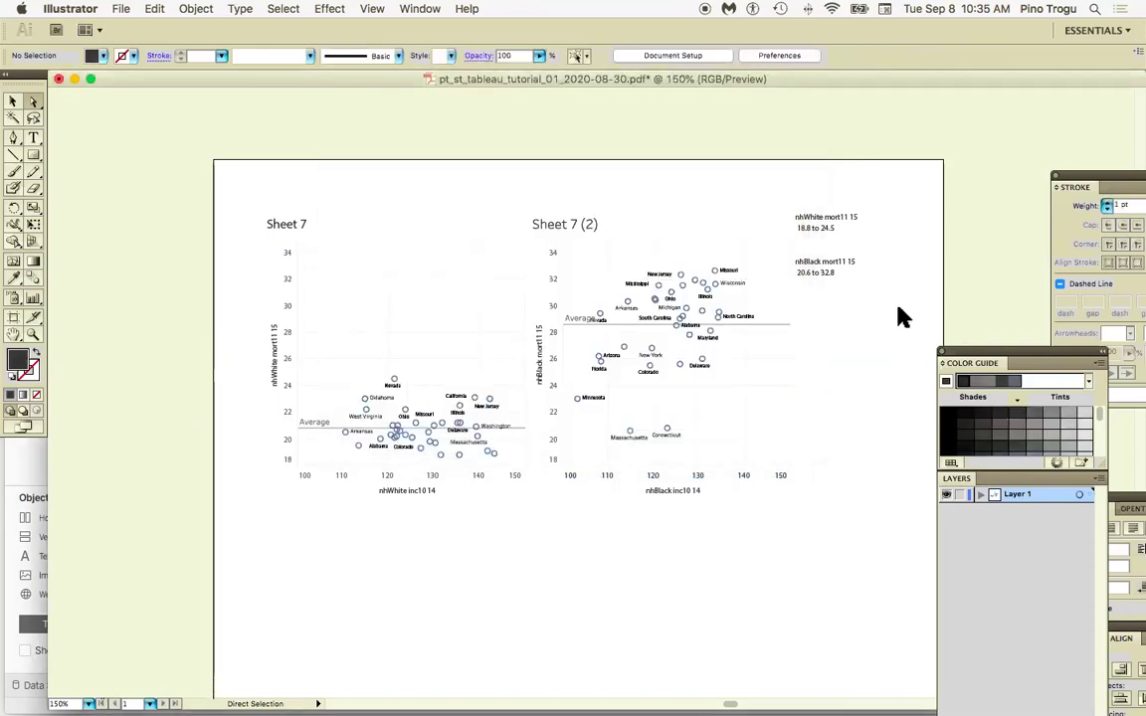
Rotate the vertical axis title "nhBlack mort11 15" to read horizontally and move it above the plot's vertical scale
{"action": "key", "text": "super+equal"}
{"action": "key", "text": "super+equal"}
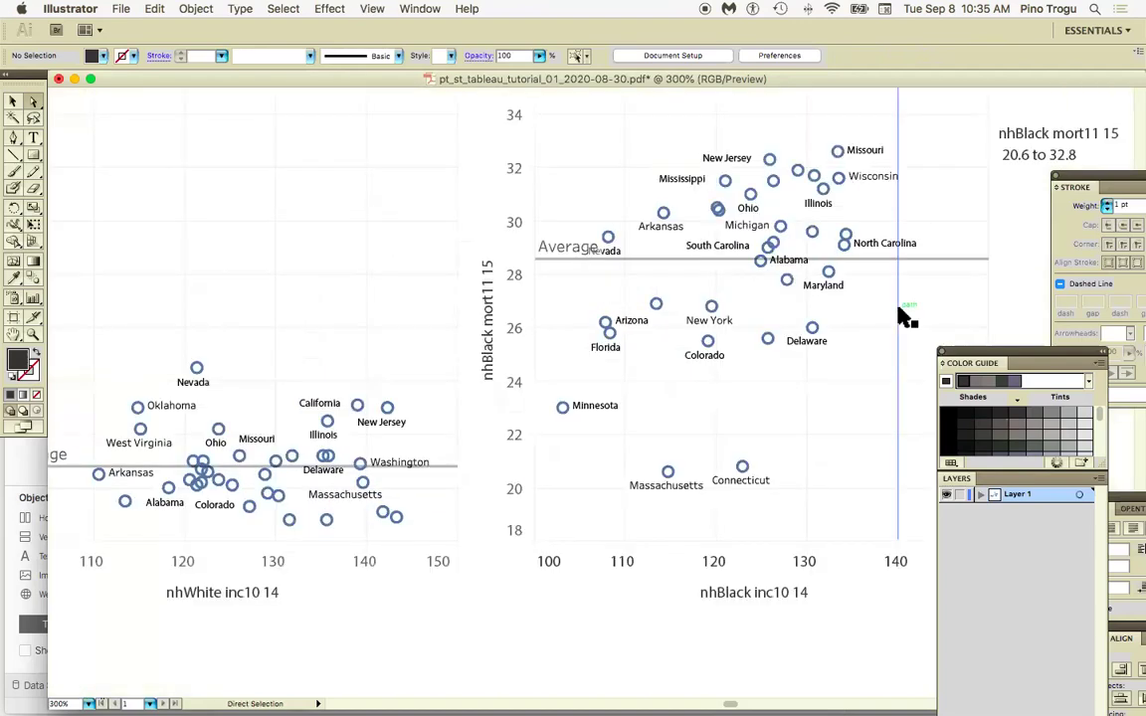
{"action": "scroll", "coordinate": [834, 319], "scroll_direction": "right", "scroll_amount": 5}
{"action": "scroll", "coordinate": [834, 320], "scroll_direction": "up", "scroll_amount": 2}
{"action": "scroll", "coordinate": [313, 443], "scroll_direction": "right", "scroll_amount": 1}
{"action": "left_click", "coordinate": [282, 423]}
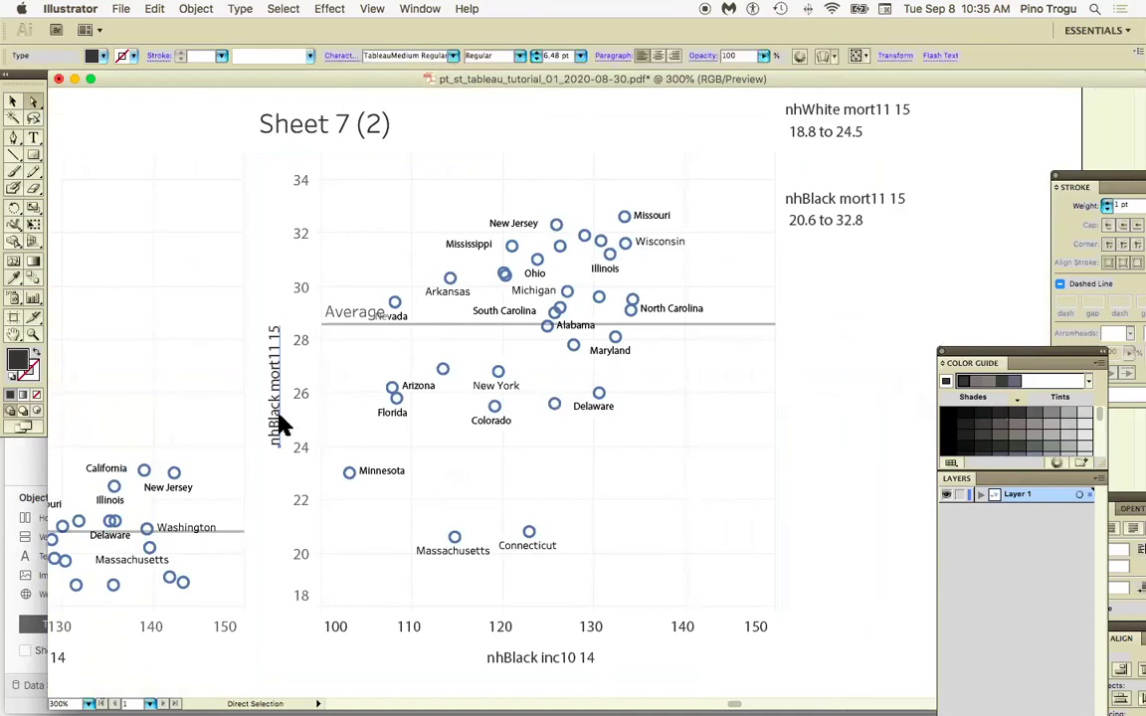
{"action": "left_click", "coordinate": [14, 206]}
{"action": "left_click_drag", "start_coordinate": [221, 443], "coordinate": [283, 314]}
{"action": "left_click_drag", "start_coordinate": [299, 445], "coordinate": [316, 137]}
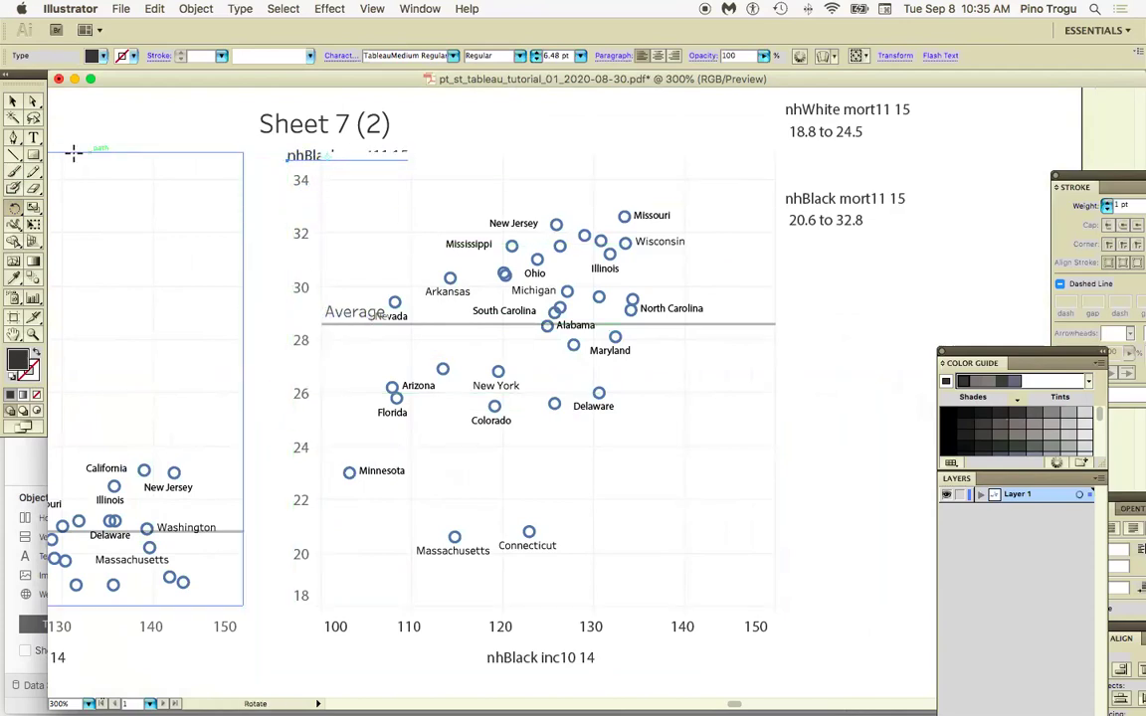
Replace "nhBlack" in the rotated axis title with "Balck"
{"action": "triple_click", "coordinate": [310, 155]}
{"action": "key", "text": "shift+alt+Left"}
{"action": "key", "text": "shift+alt+Left"}
{"action": "type", "text": "Balck"}
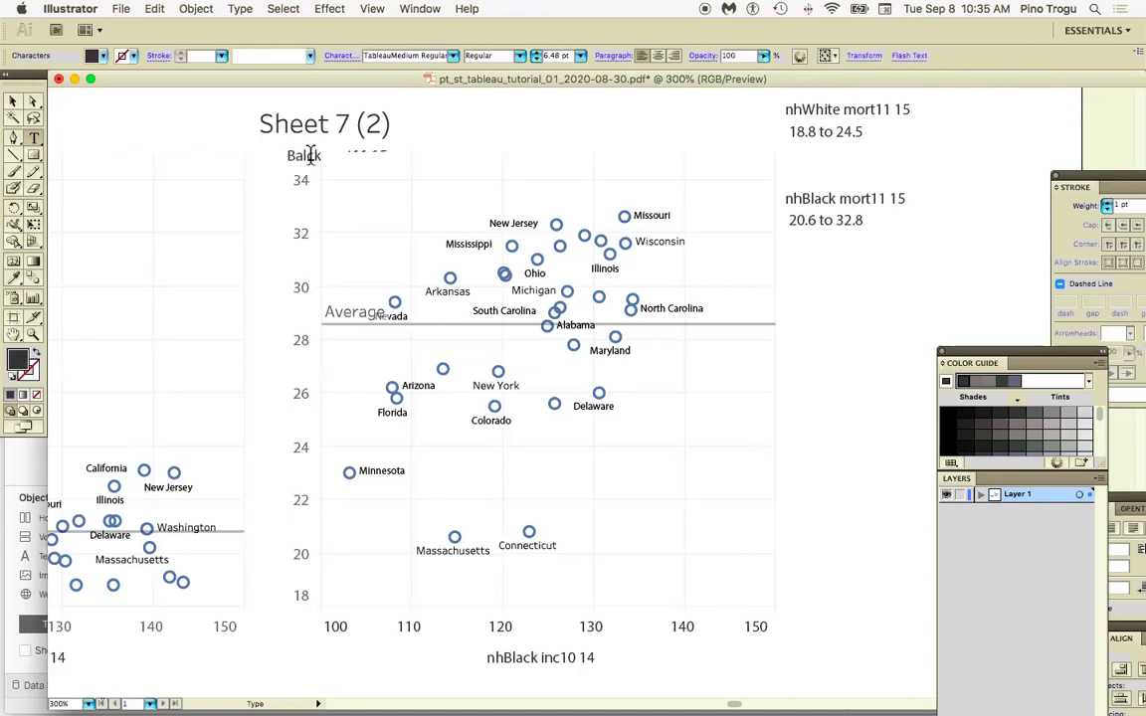
Bring the edited axis title forward in the stacking order and deselect it
{"action": "left_click", "coordinate": [13, 101]}
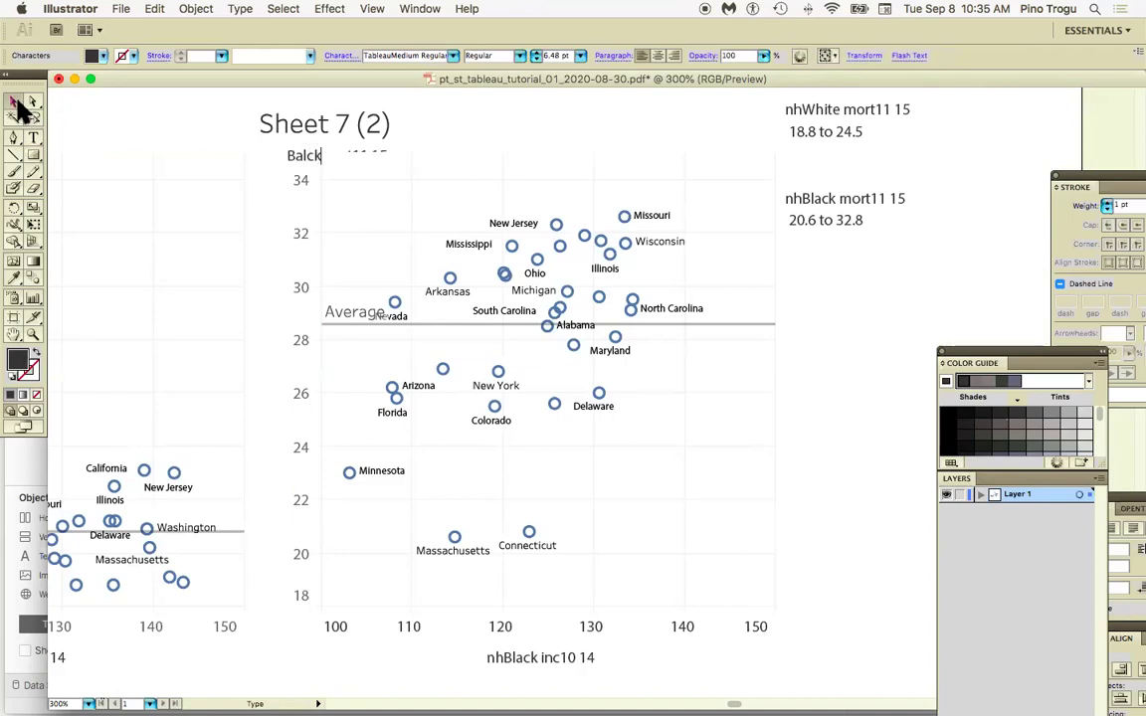
{"action": "left_click", "coordinate": [196, 9]}
{"action": "mouse_move", "coordinate": [269, 43]}
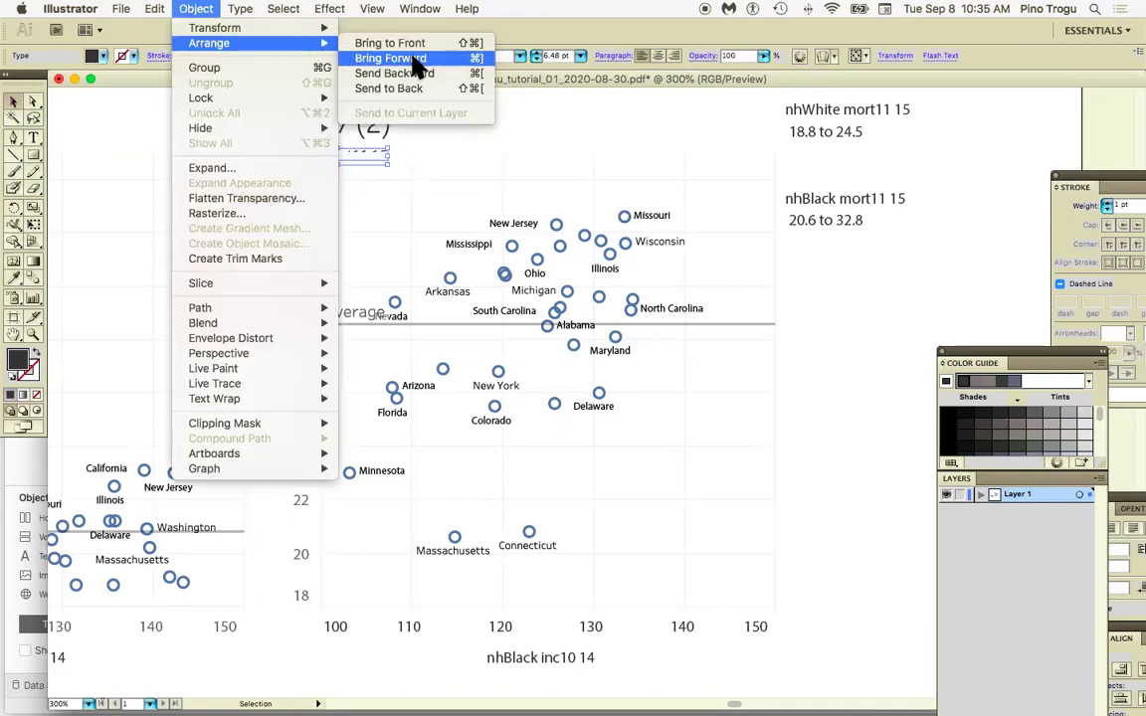
{"action": "left_click", "coordinate": [417, 60]}
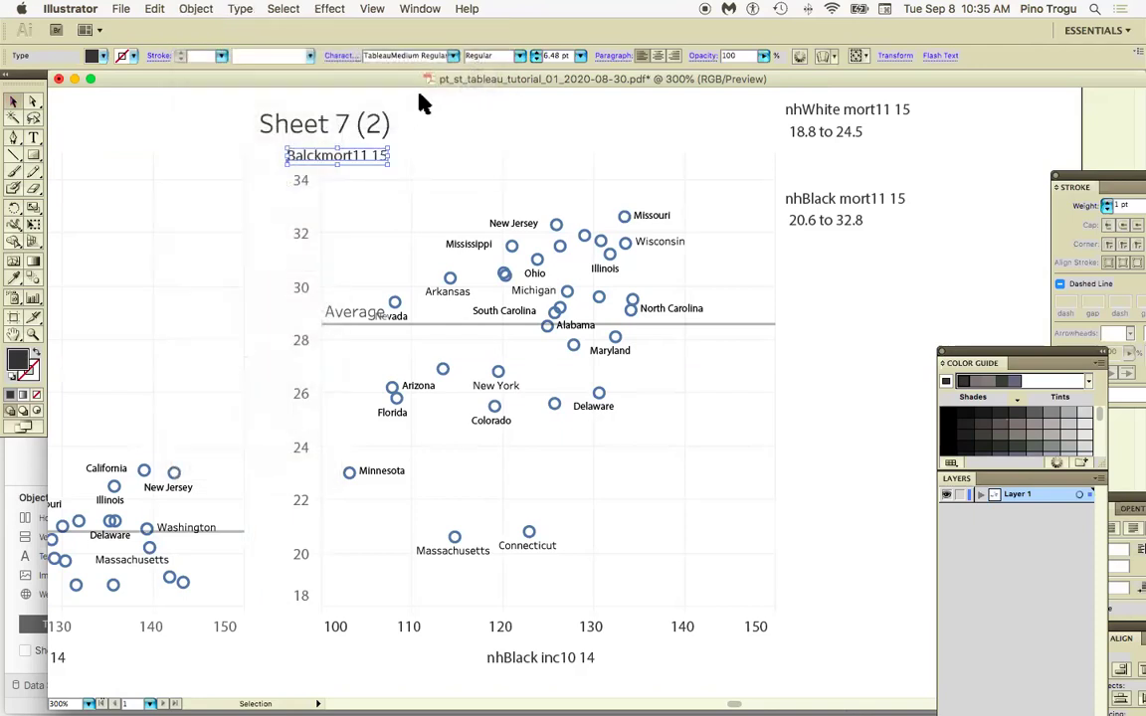
{"action": "left_click", "coordinate": [446, 151]}
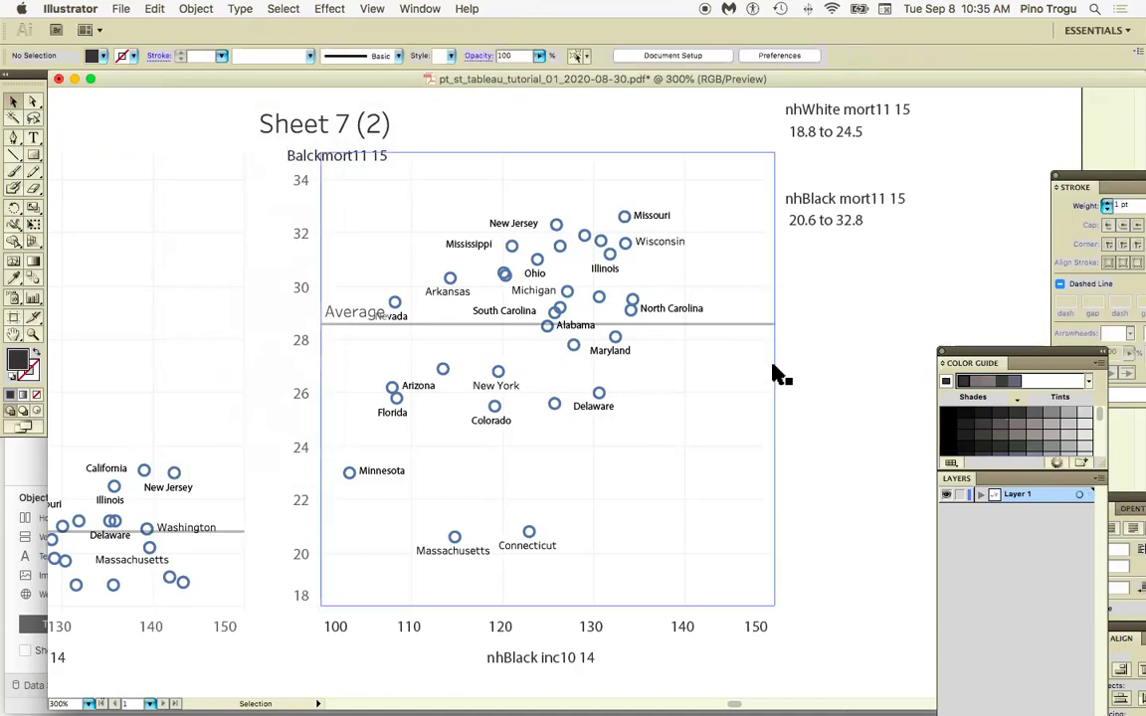
Select every gridline with the same fill and stroke, swap their fill and stroke, set the fill to white (FFFFFF), and deselect them
{"action": "left_click", "coordinate": [742, 339]}
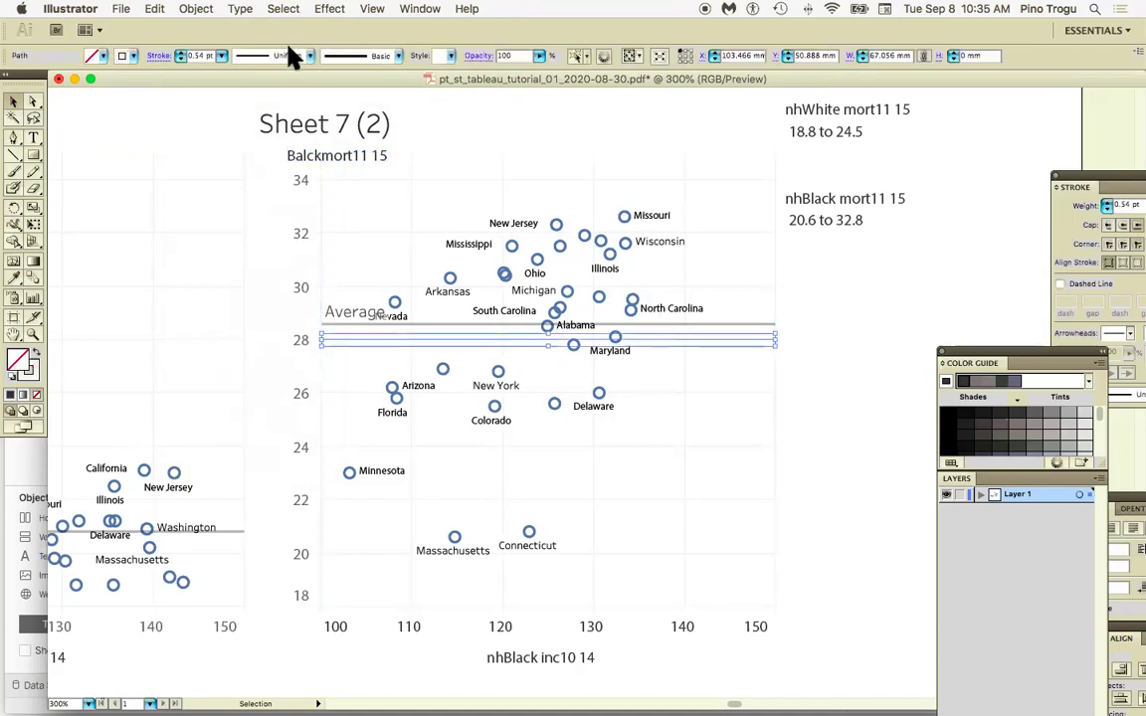
{"action": "left_click", "coordinate": [283, 9]}
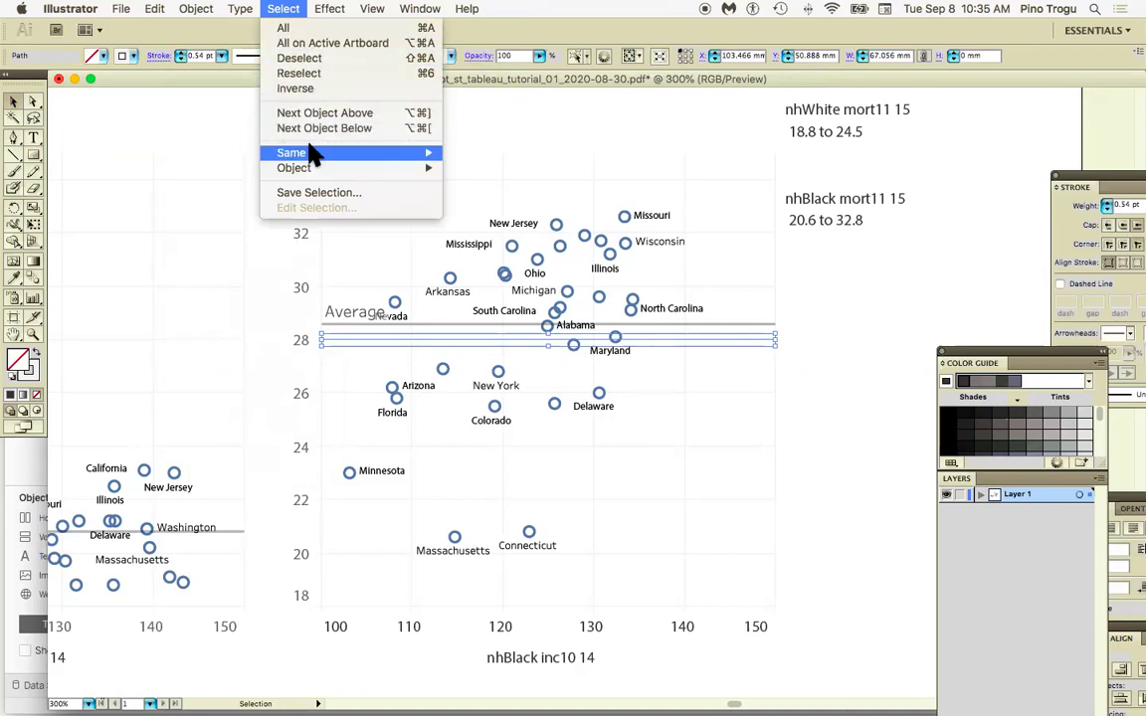
{"action": "mouse_move", "coordinate": [311, 153]}
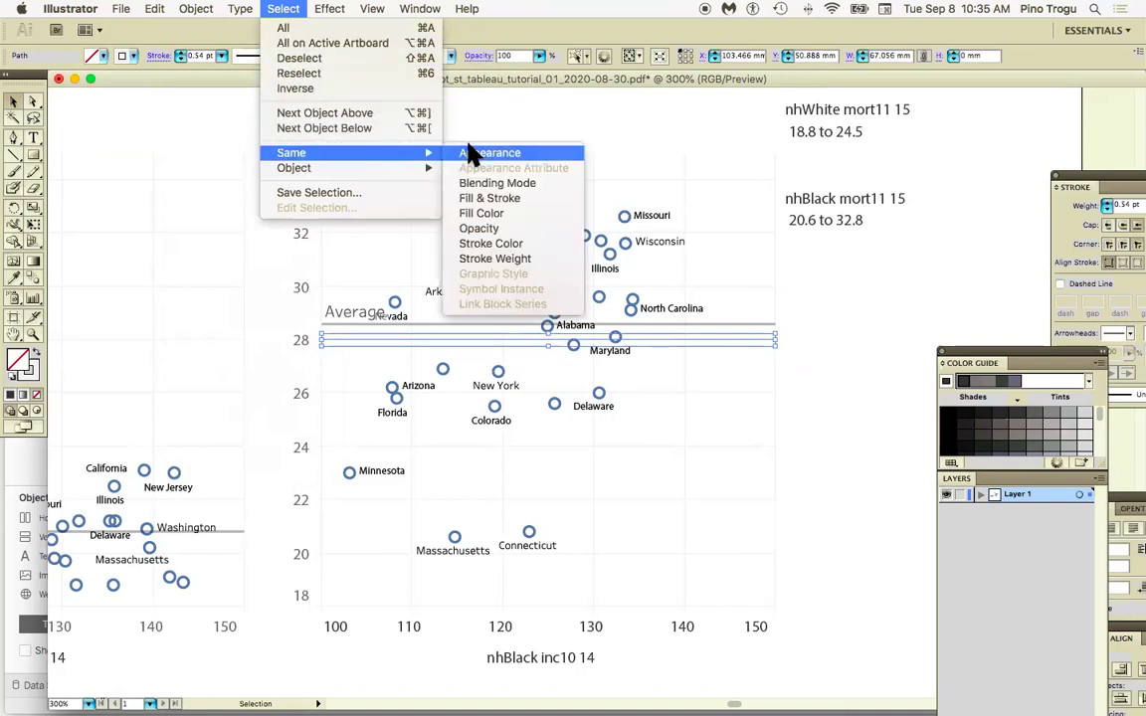
{"action": "left_click", "coordinate": [497, 202]}
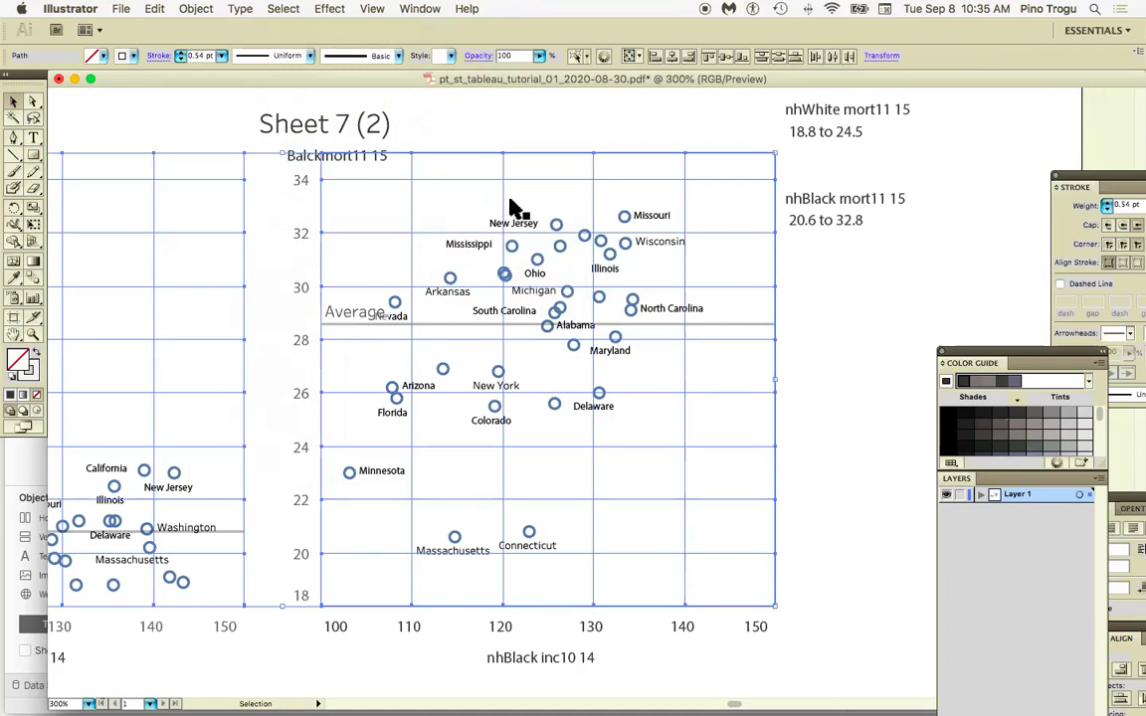
{"action": "left_click", "coordinate": [33, 354]}
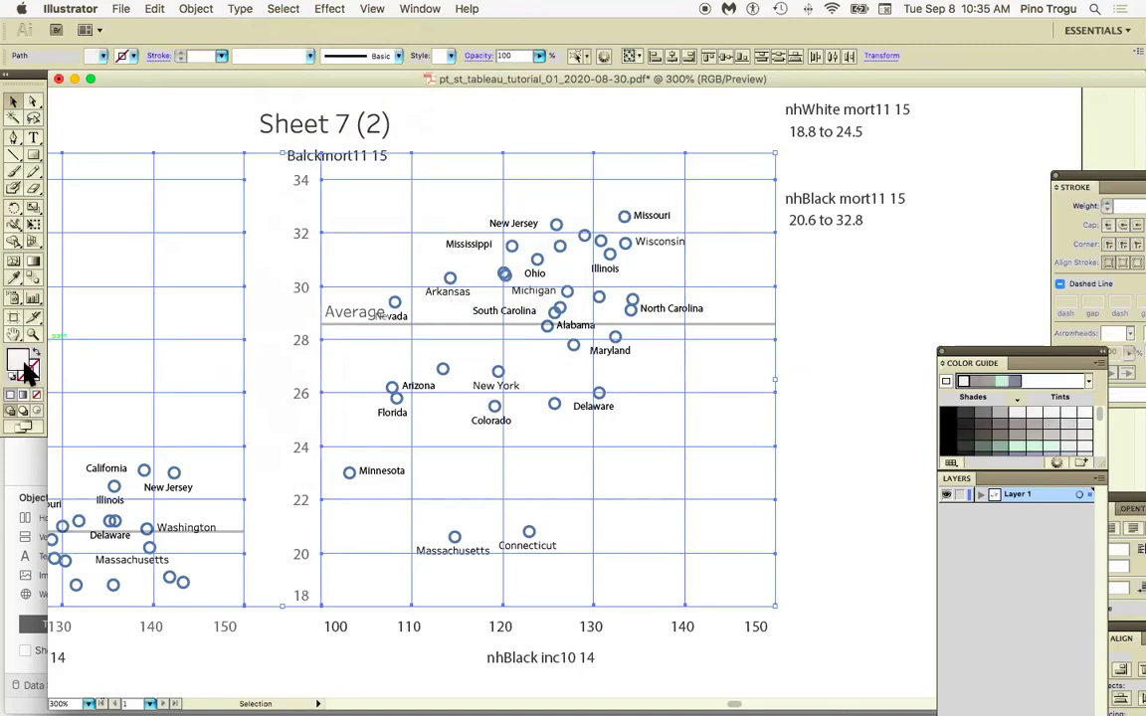
{"action": "double_click", "coordinate": [22, 364]}
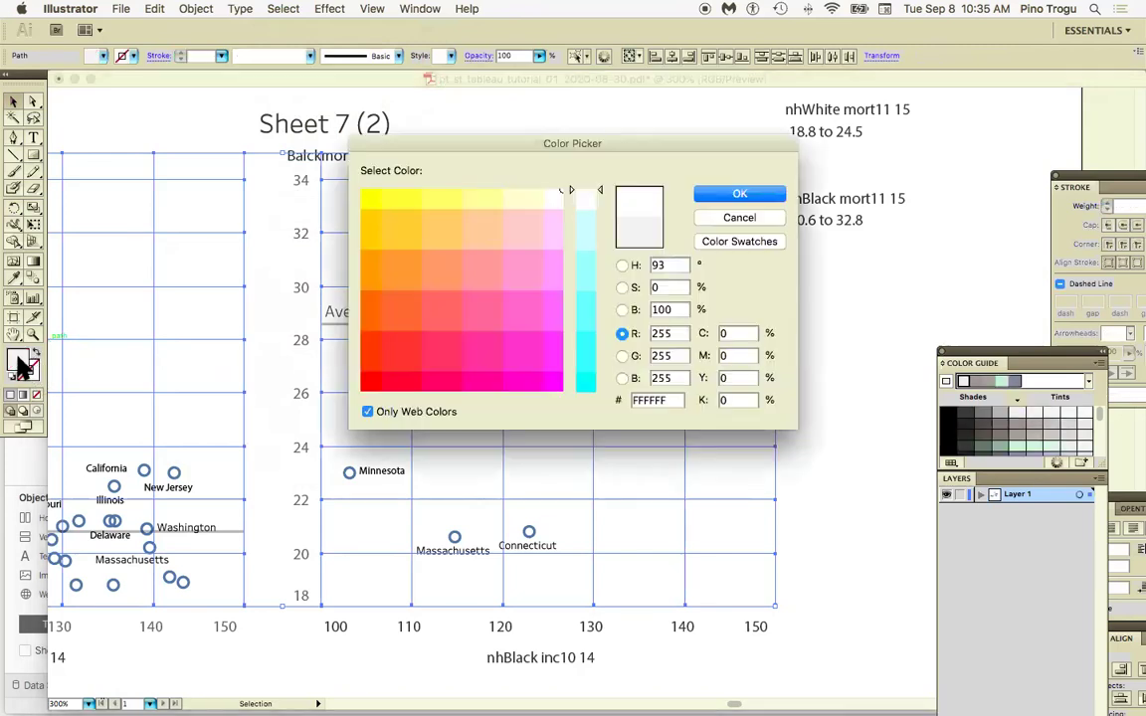
{"action": "left_click", "coordinate": [737, 195]}
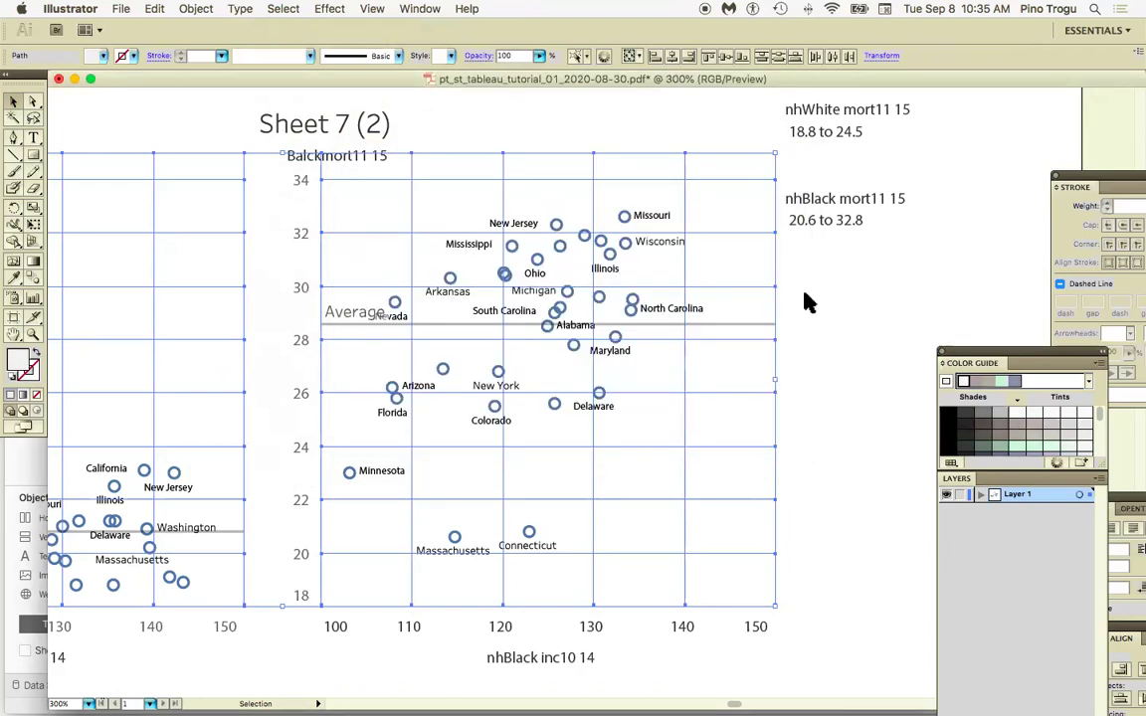
{"action": "left_click", "coordinate": [813, 301]}
Select the black plot's square frame, disable Only Web Colors, and set its fill to CMYK 0, 0, 0, 10
{"action": "left_click", "coordinate": [775, 349]}
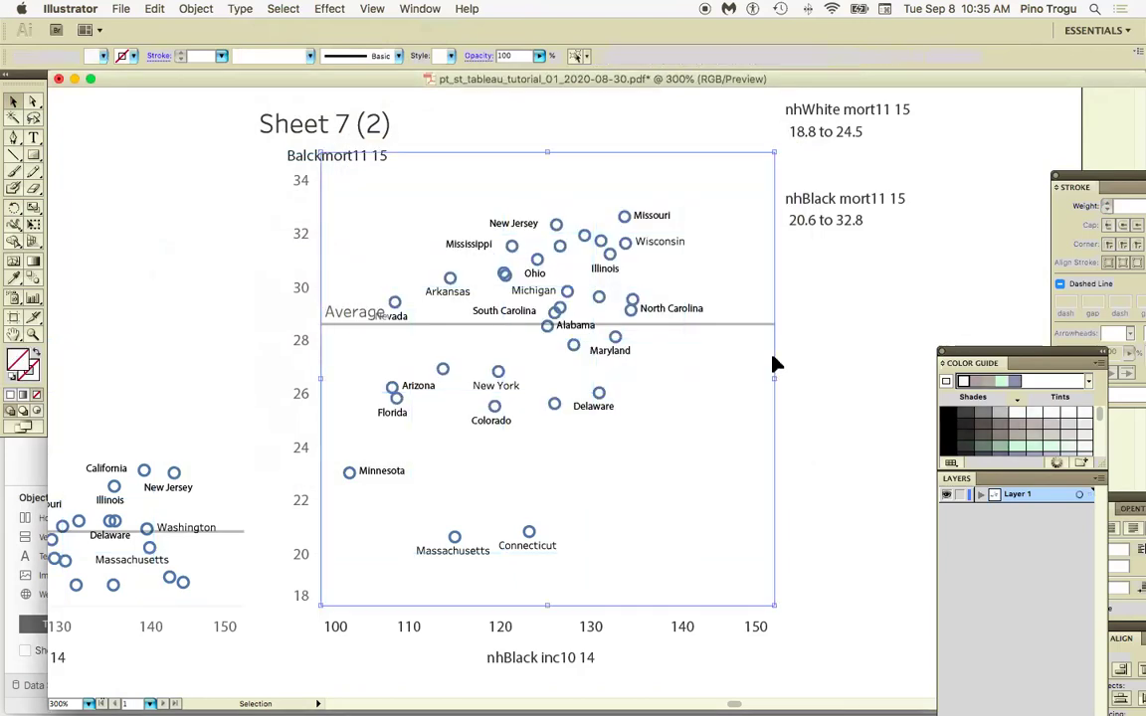
{"action": "double_click", "coordinate": [20, 365]}
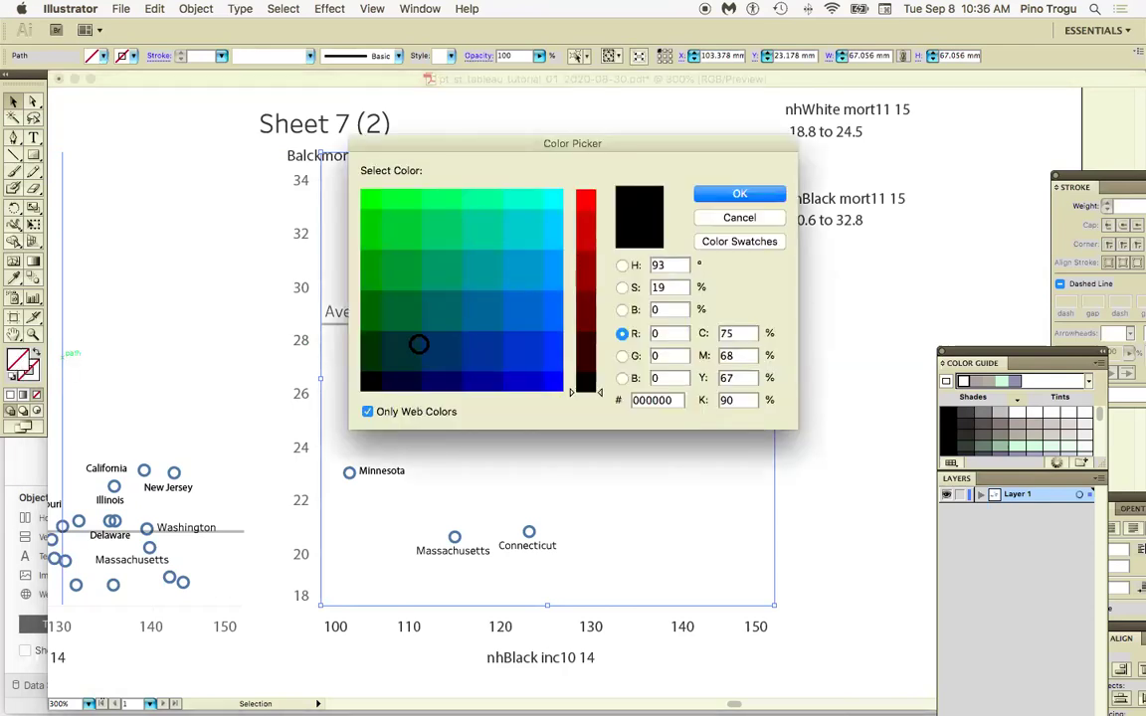
{"action": "left_click", "coordinate": [415, 411]}
{"action": "double_click", "coordinate": [726, 334]}
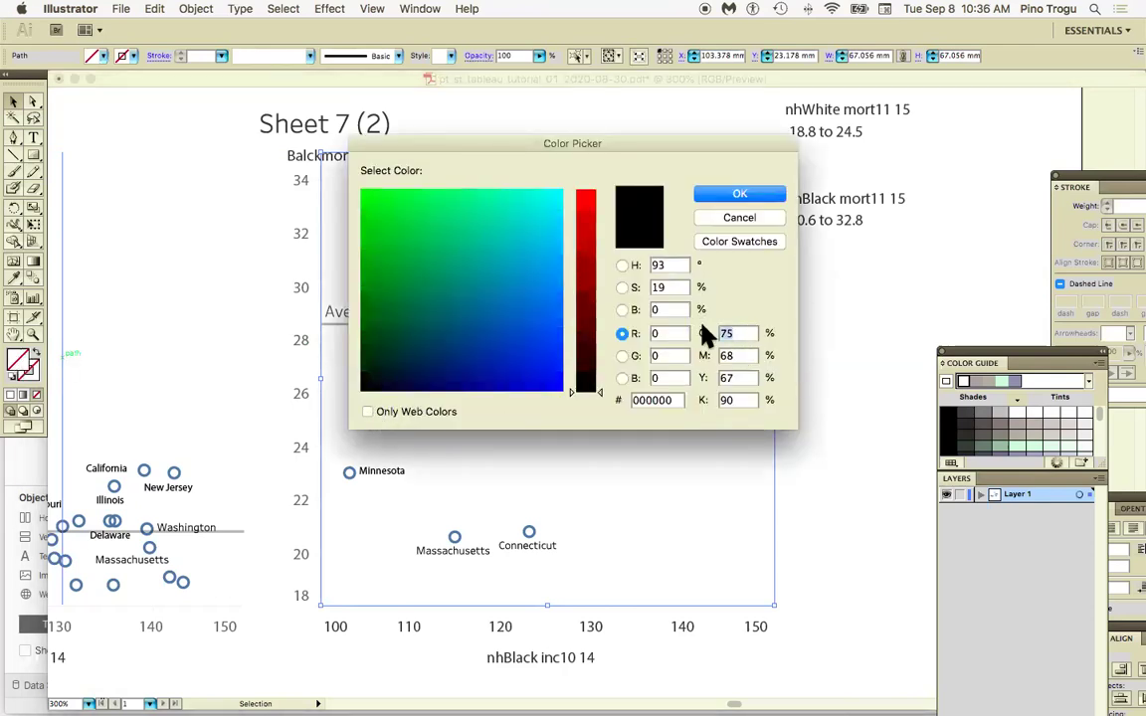
{"action": "type", "text": "00"}
{"action": "key", "text": "Tab"}
{"action": "type", "text": "0"}
{"action": "key", "text": "Tab"}
{"action": "type", "text": "0"}
{"action": "key", "text": "Tab"}
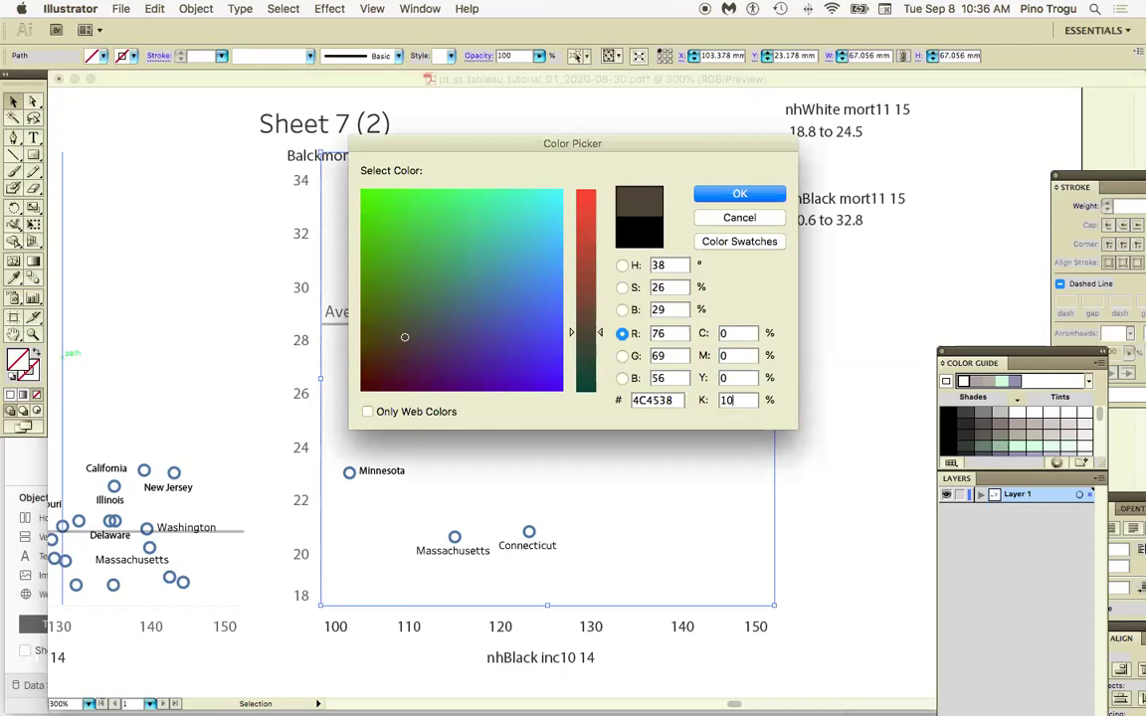
{"action": "type", "text": "10"}
{"action": "left_click", "coordinate": [741, 195]}
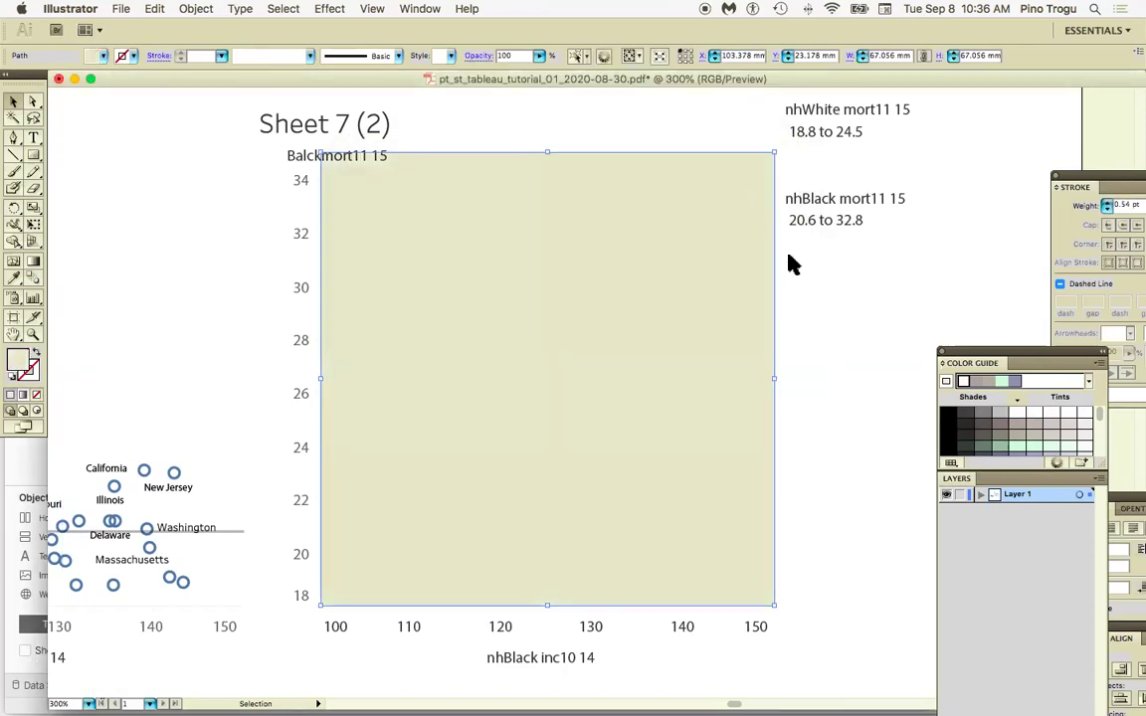
Send the filled frame of the black plot to the back of the stacking order
{"action": "left_click", "coordinate": [194, 10]}
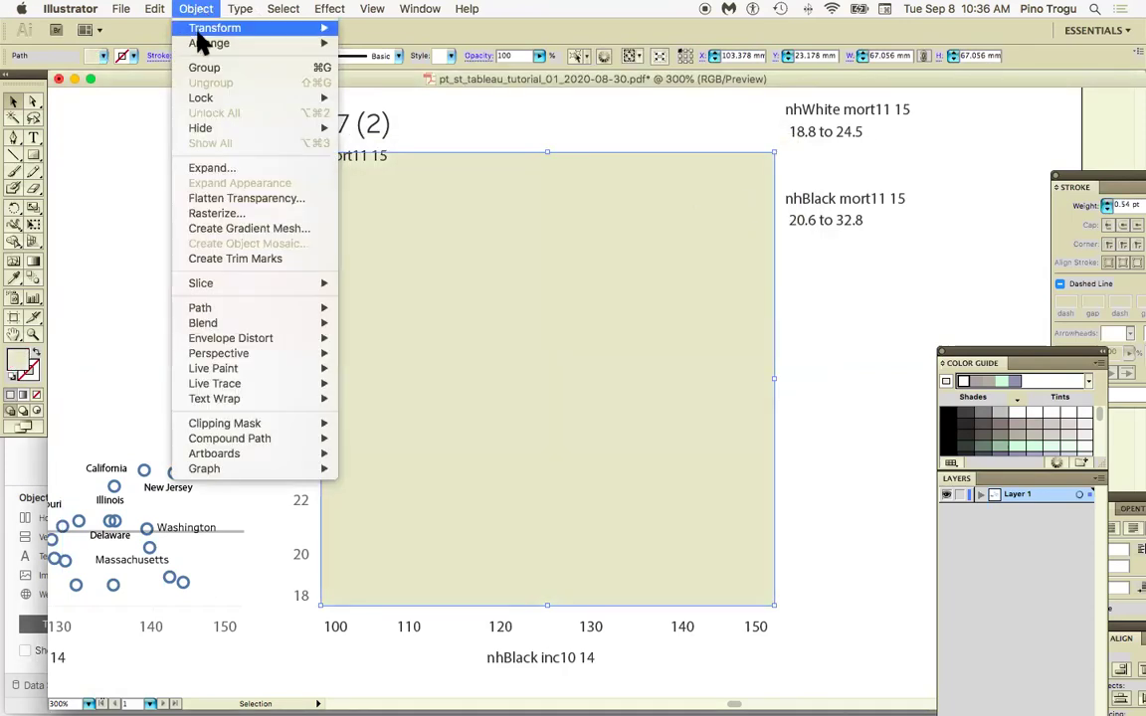
{"action": "mouse_move", "coordinate": [214, 28]}
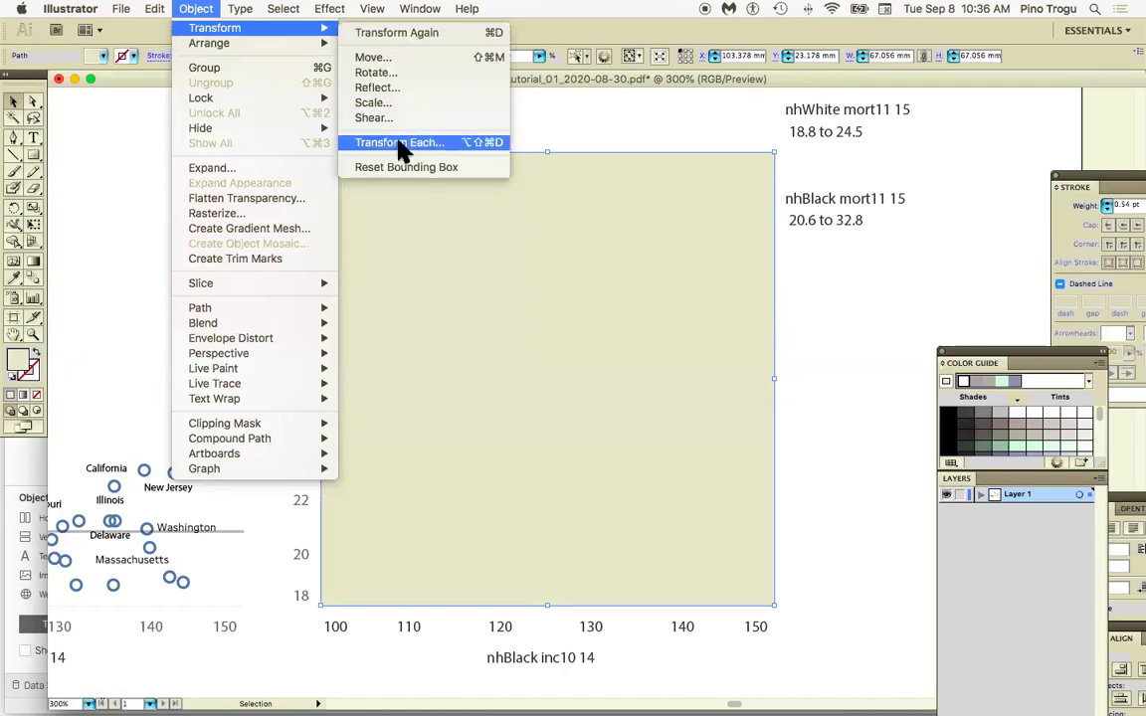
{"action": "mouse_move", "coordinate": [263, 42]}
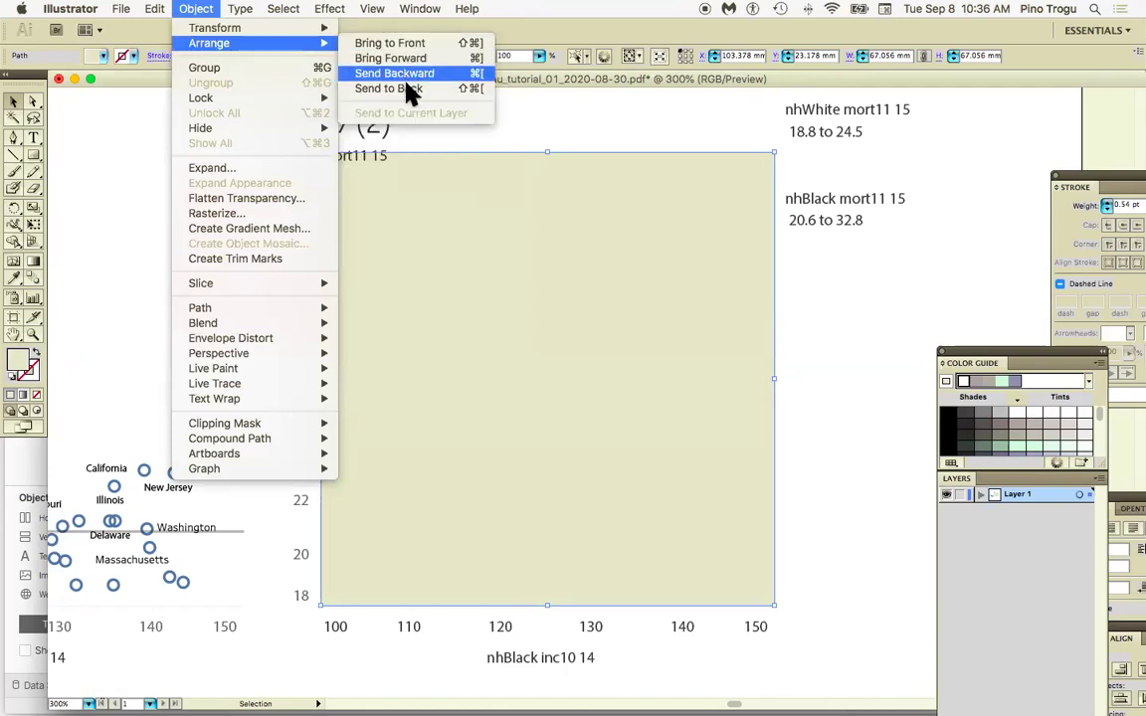
{"action": "key", "text": "Return"}
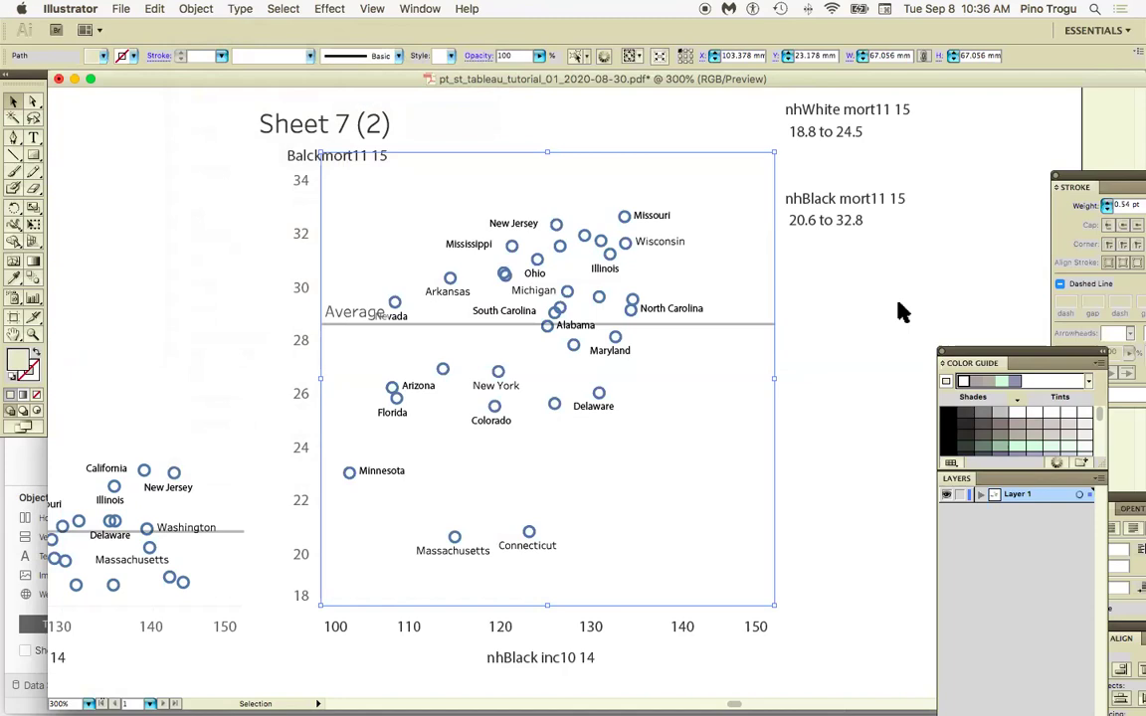